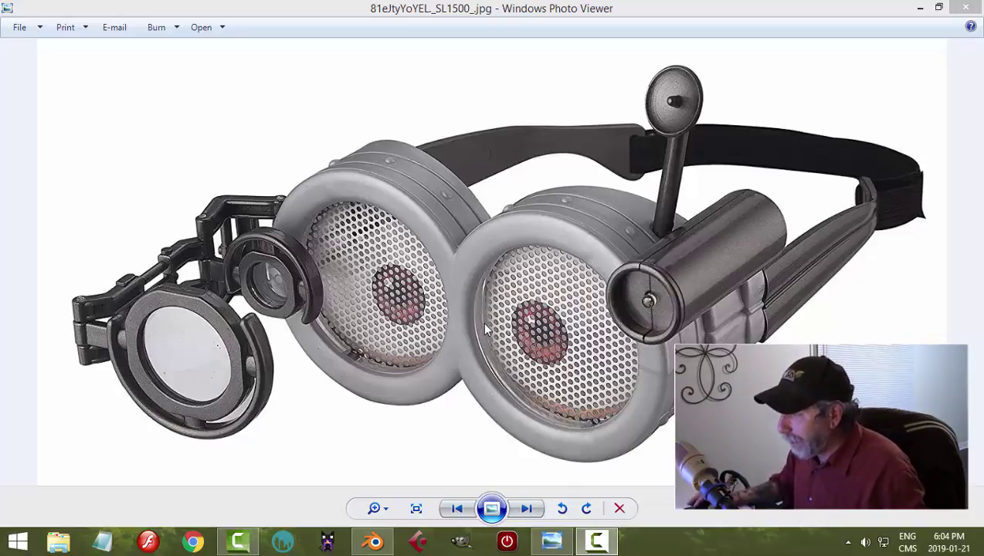
Step: Switch to Blender and set the render engine to Cycles Render with GPU Compute as the device
click(375, 541)
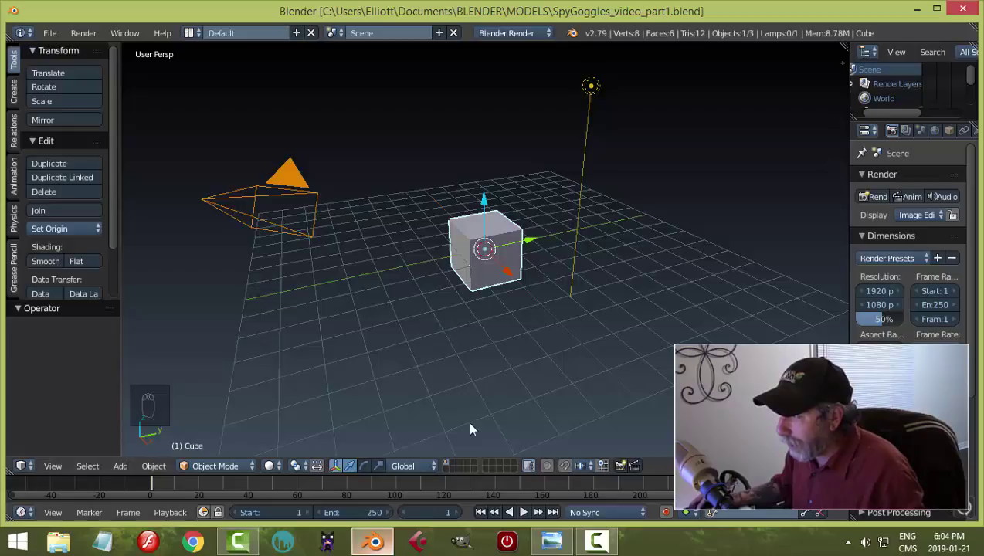
click(506, 32)
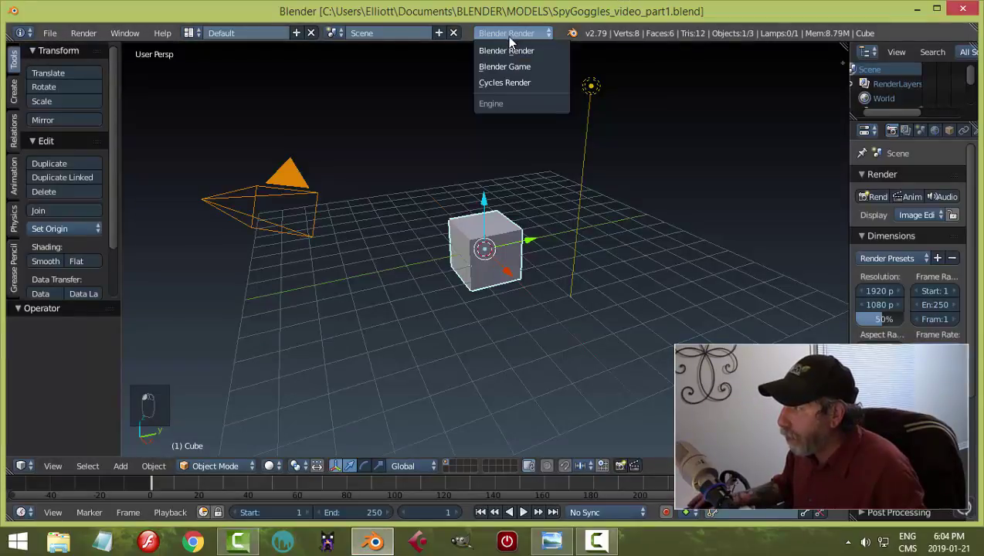
click(508, 81)
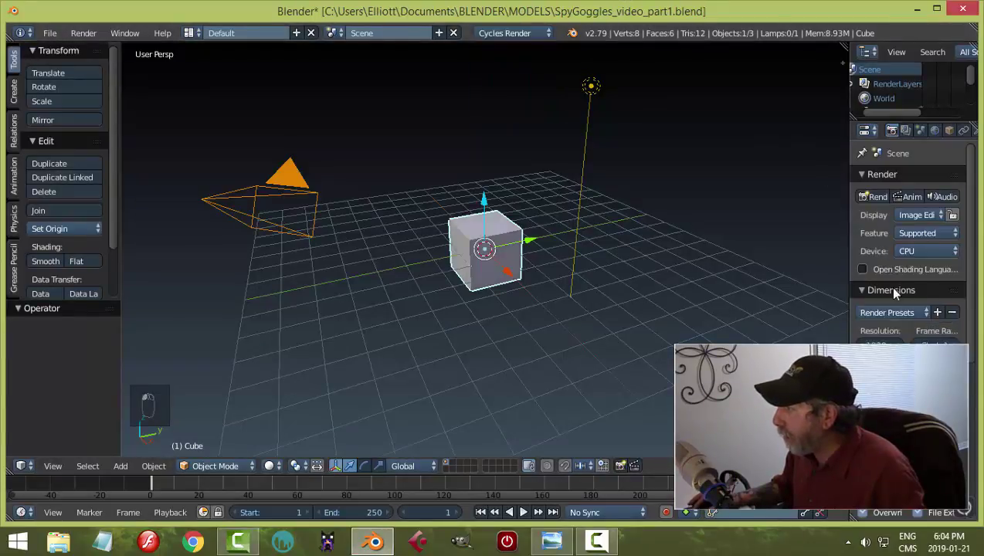
click(903, 248)
click(941, 218)
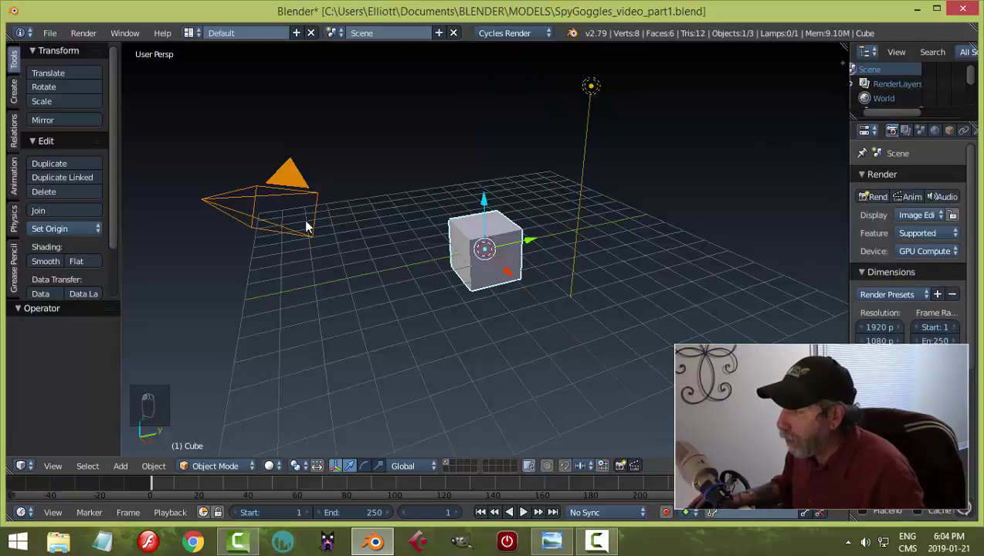
Step: Delete the default cube, lamp and camera from the scene
key(a)
key(a)
key(x)
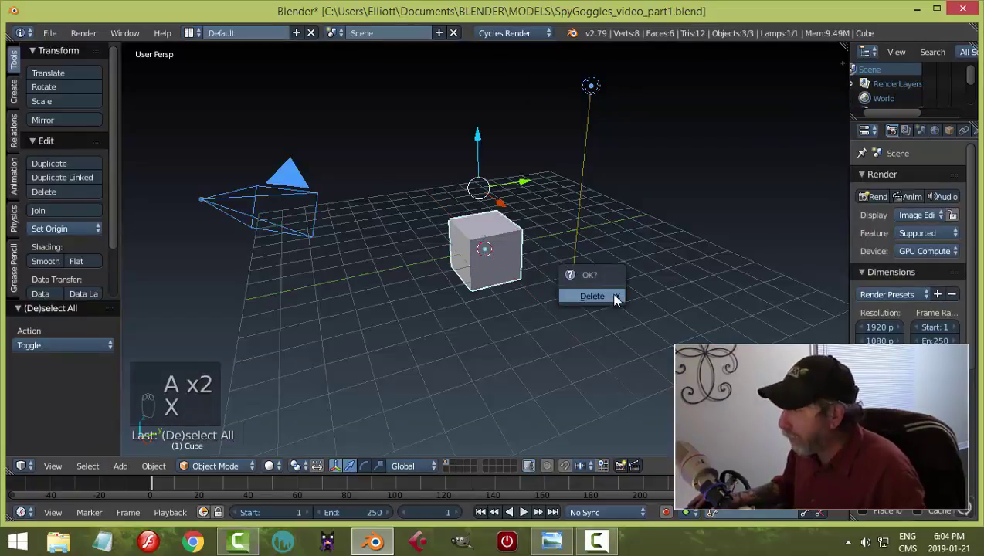
click(614, 354)
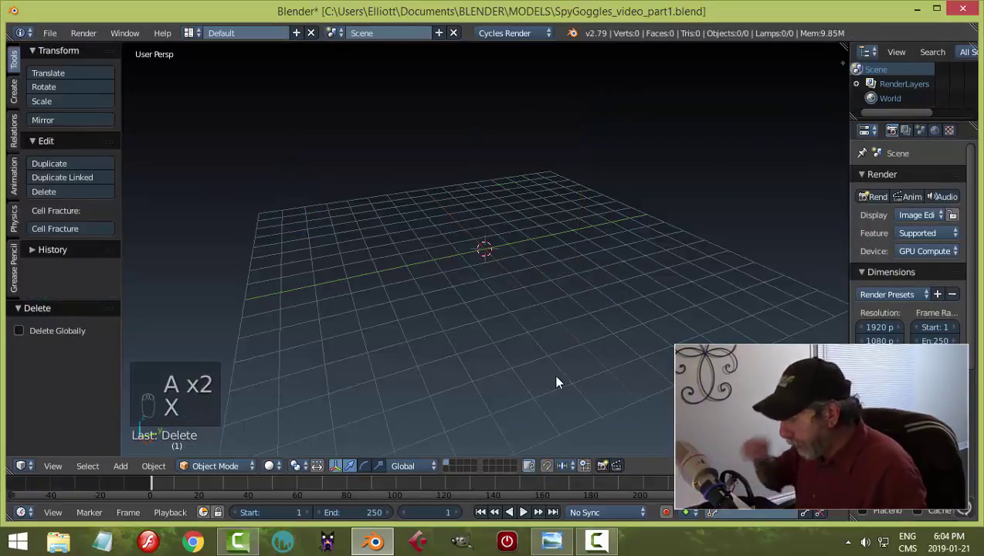
Step: In front orthographic view, add a mesh circle with 32 vertices and rotate it 90° about X
key(KP_1)
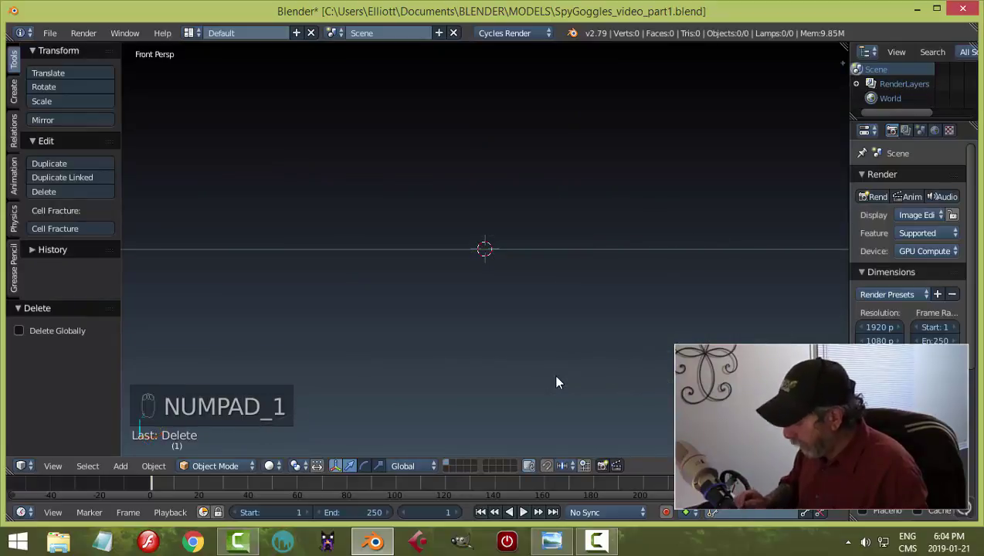
key(KP_5)
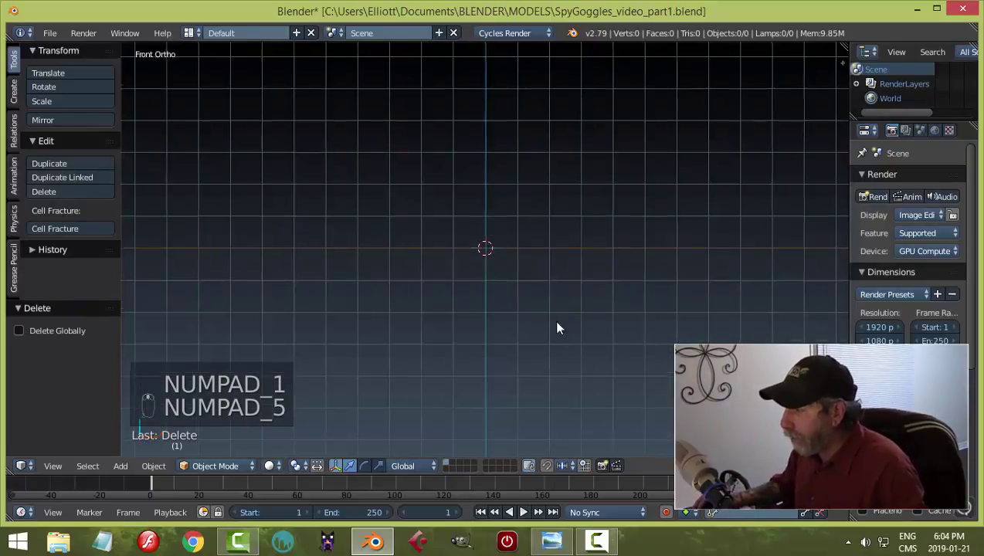
key(shift+a)
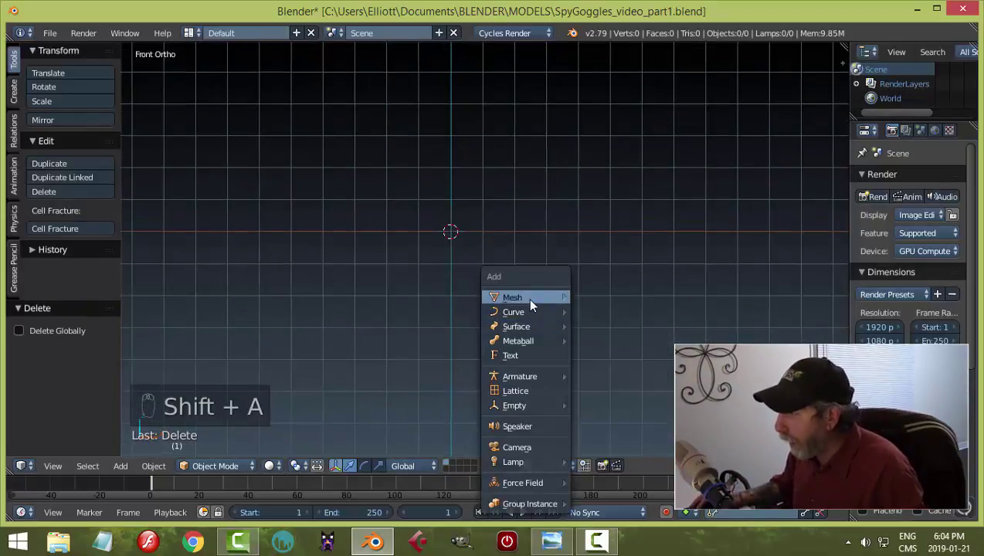
mouse_move(530, 302)
click(602, 326)
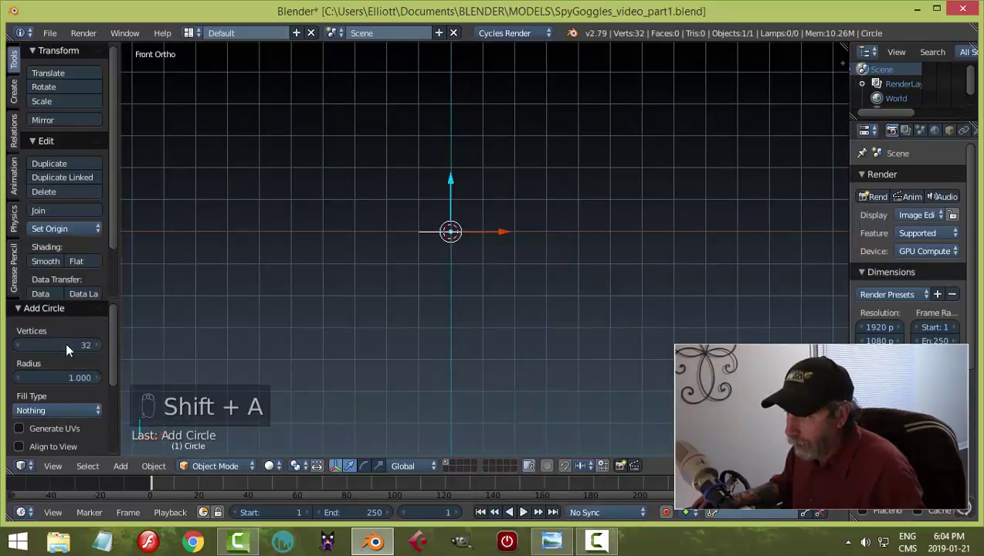
text(r)
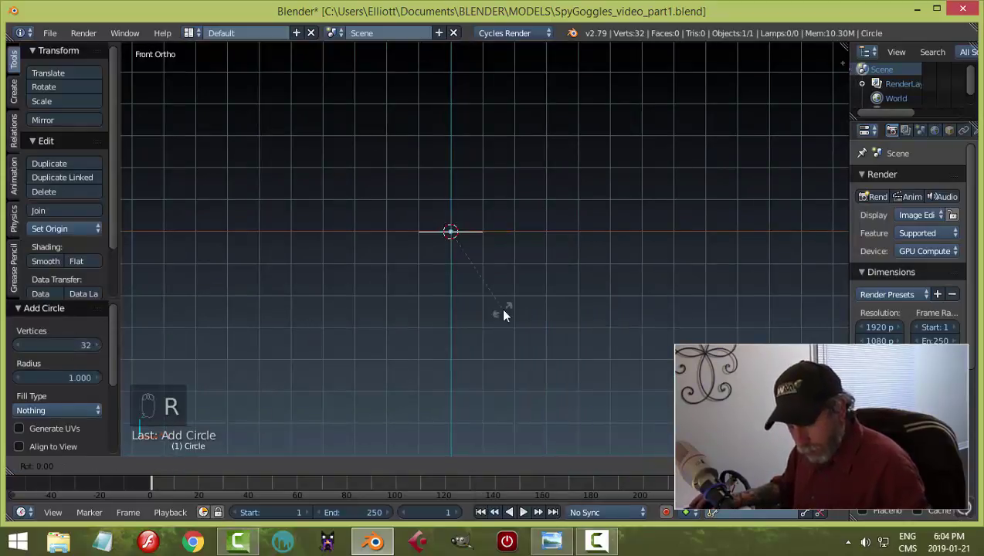
text(x90)
key(Return)
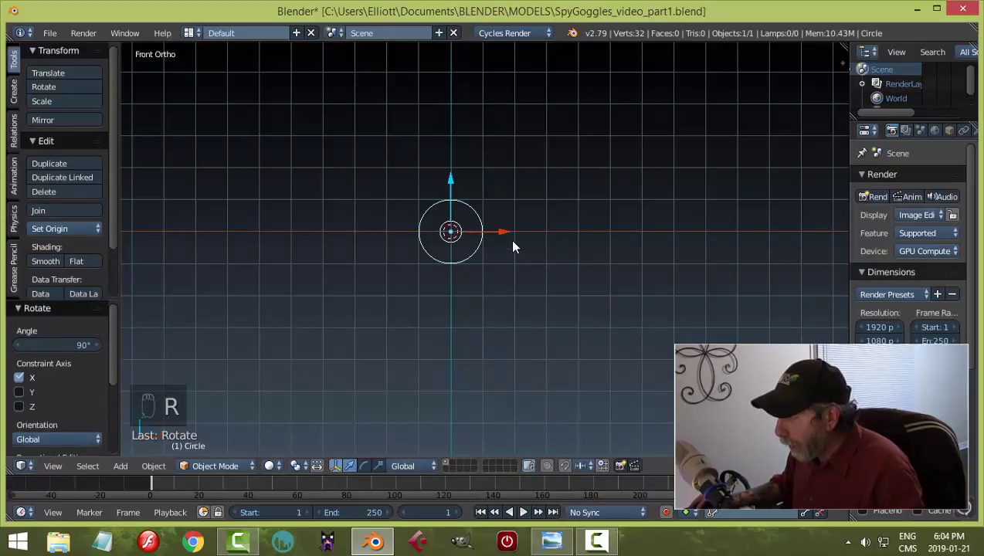
Step: In Edit Mode, move all the circle's vertices about 1.09 units along X, just clear of the object's origin
key(Tab)
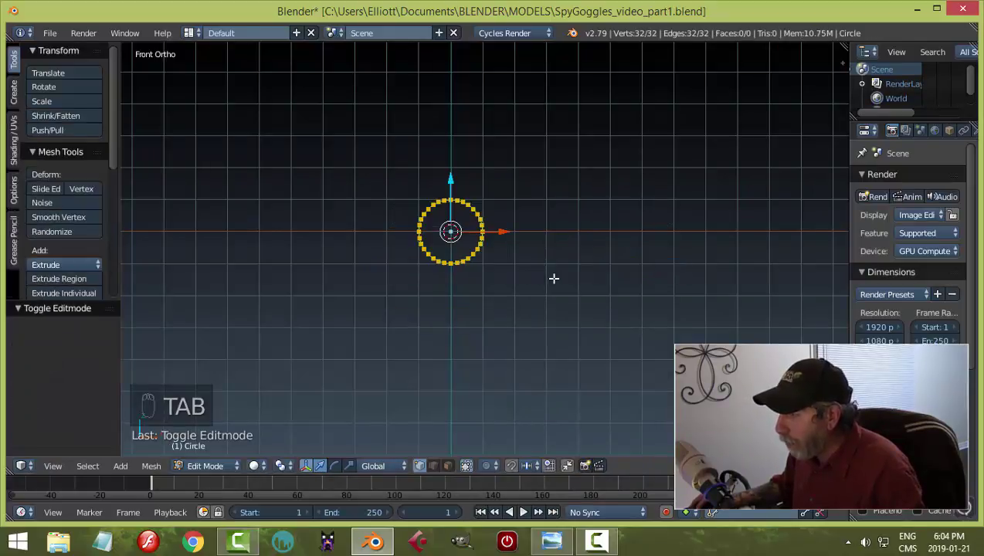
scroll(554, 278, up, 3)
key(g)
key(x)
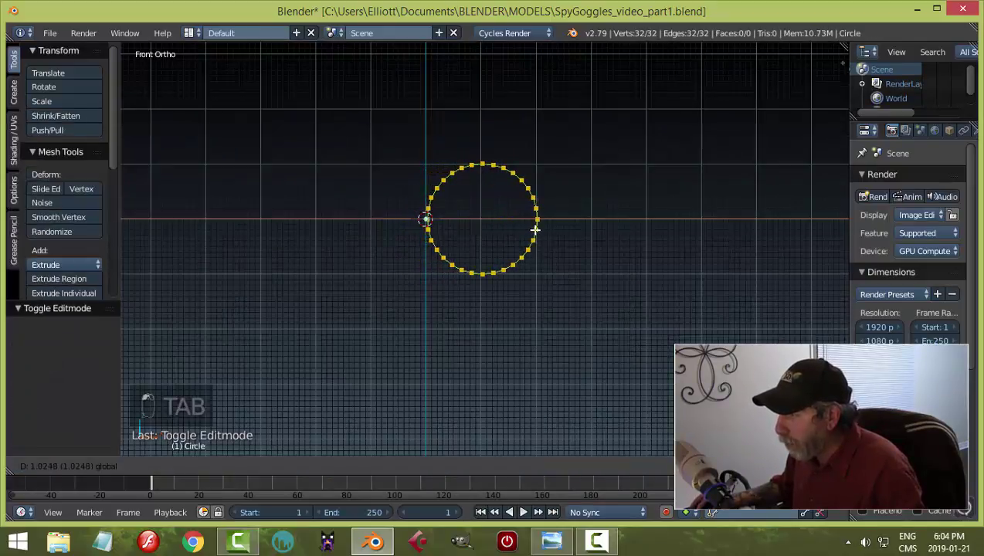
drag(539, 230, 540, 231)
scroll(958, 136, down, 1)
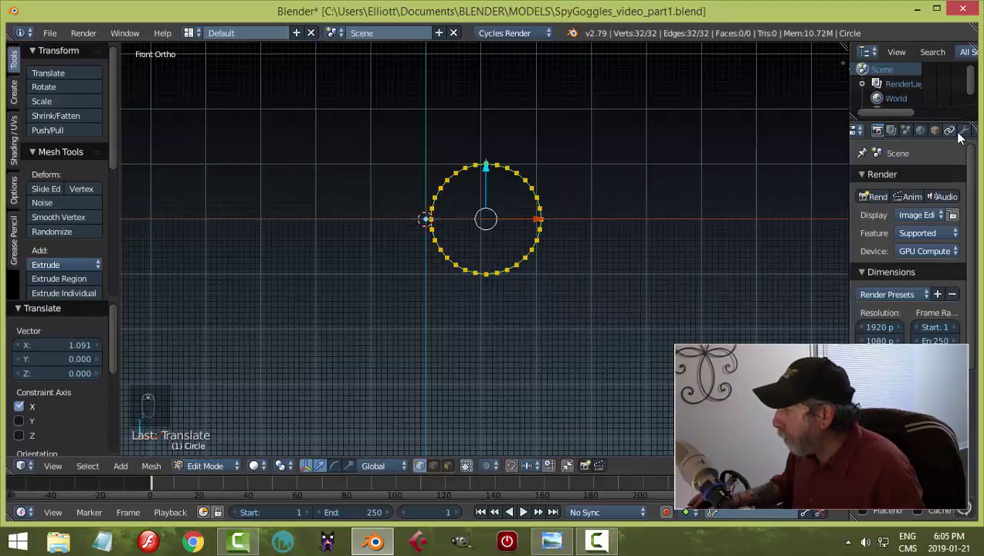
Step: Add a Mirror modifier on the X axis to the circle and show the mirrored half as an editable cage
click(964, 131)
click(898, 177)
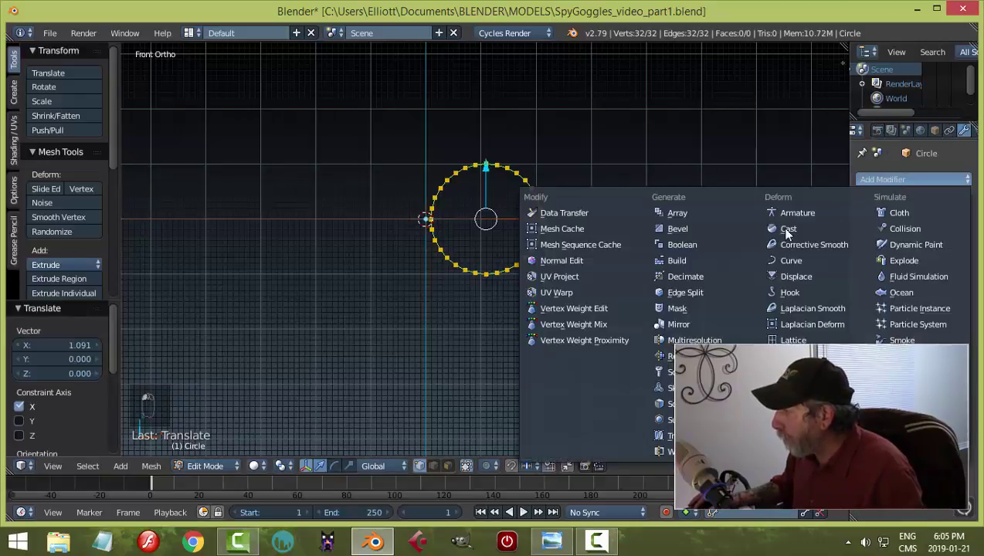
click(709, 325)
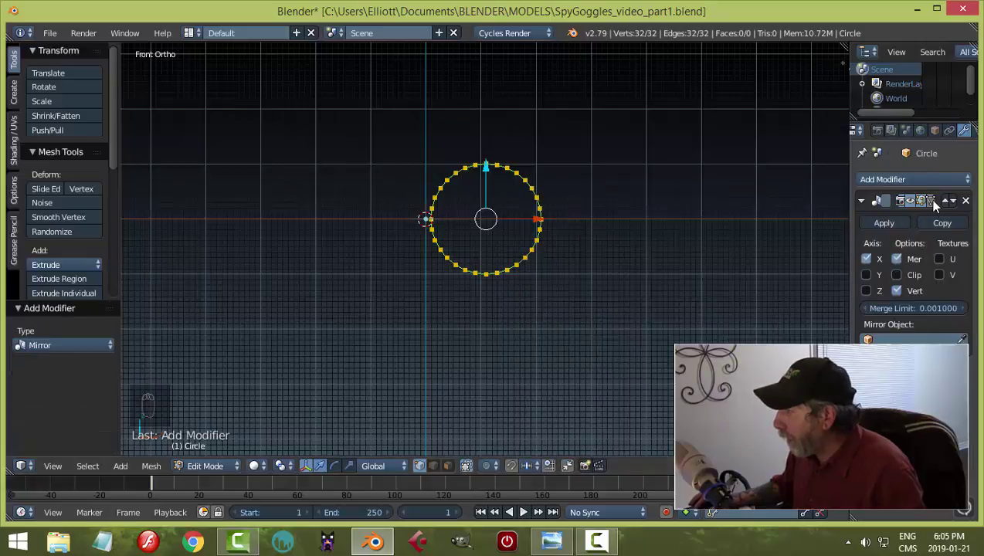
scroll(674, 306, up, 4)
scroll(673, 306, down, 2)
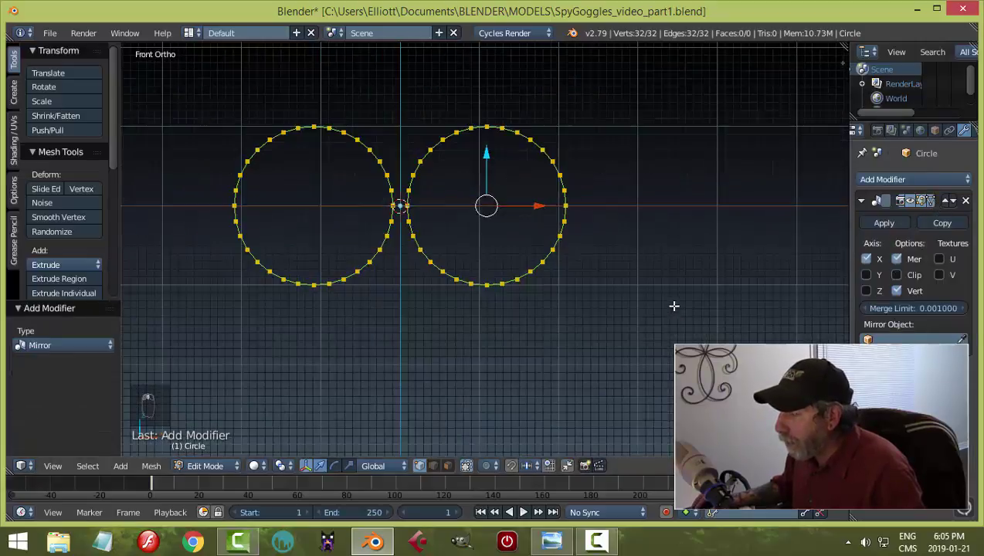
Step: Extrude the circle's edge and scale the new loop inward to about 0.87 to form a flat ring
middle_drag(673, 306, 661, 270)
key(e)
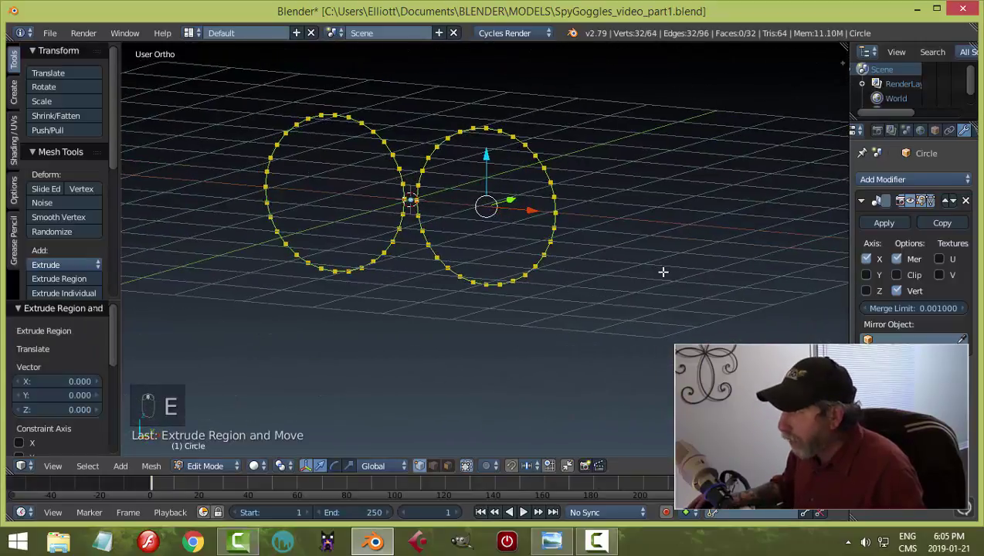
key(s)
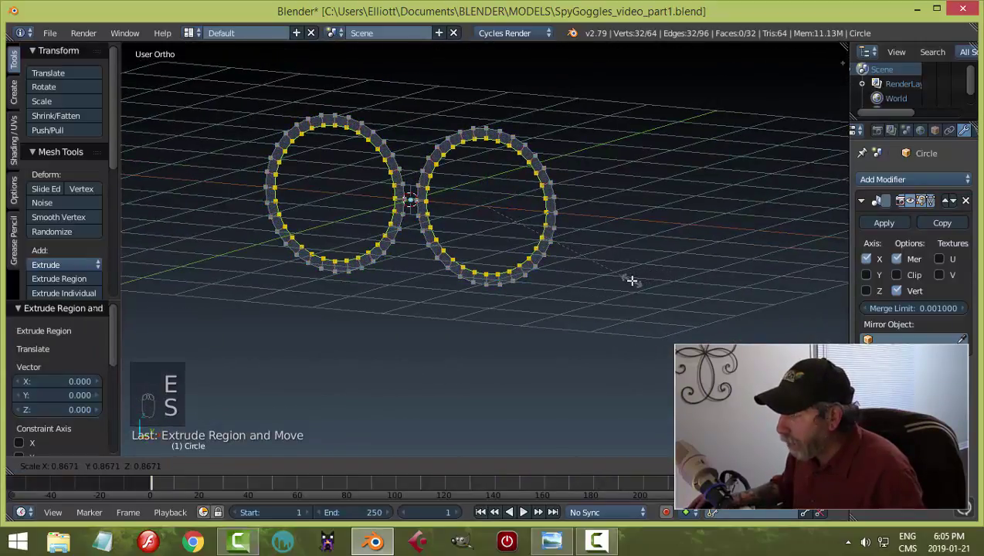
click(632, 282)
middle_drag(632, 282, 574, 260)
Step: Select the whole flat ring and extrude it along Y to give the goggle frame thickness
key(a)
key(a)
key(a)
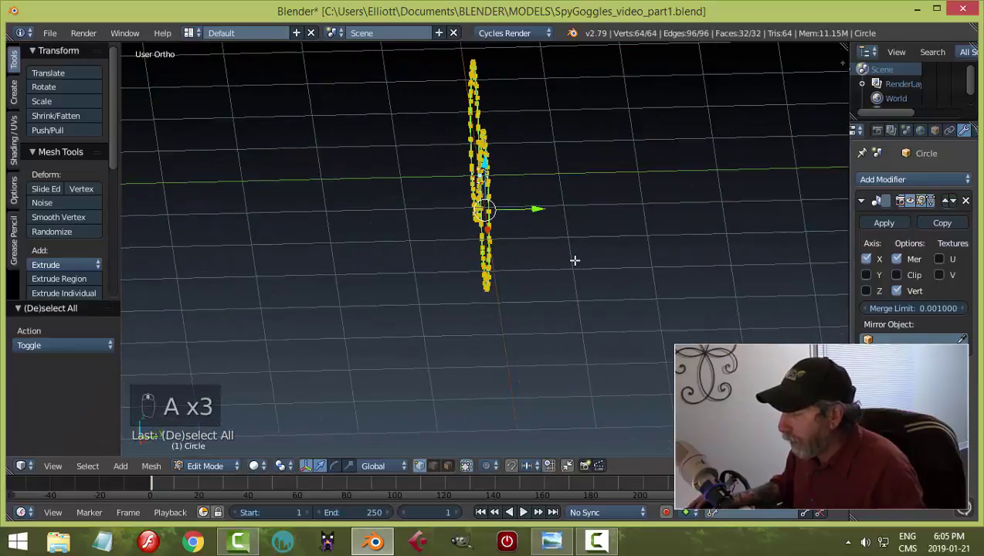
key(e)
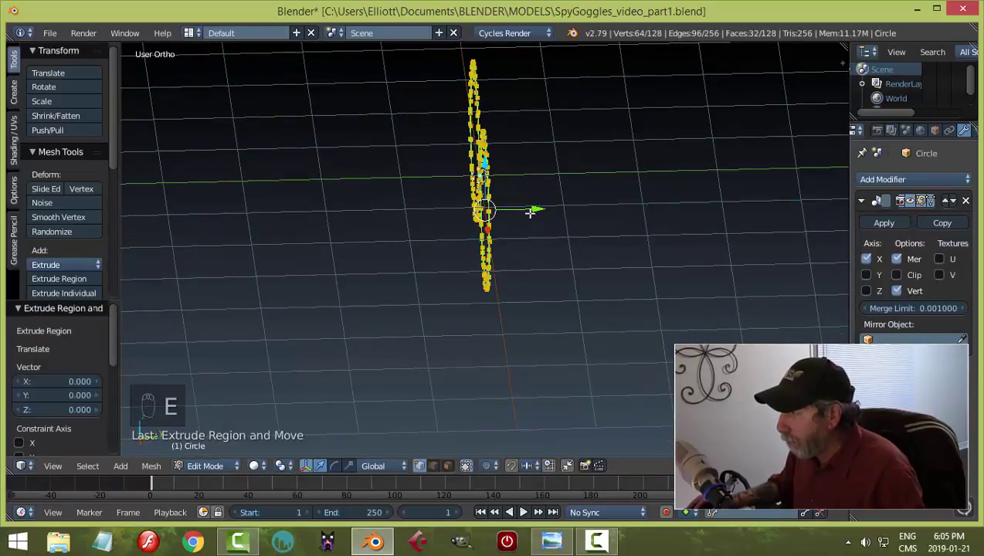
key(y)
click(543, 215)
middle_drag(545, 213, 670, 277)
key(a)
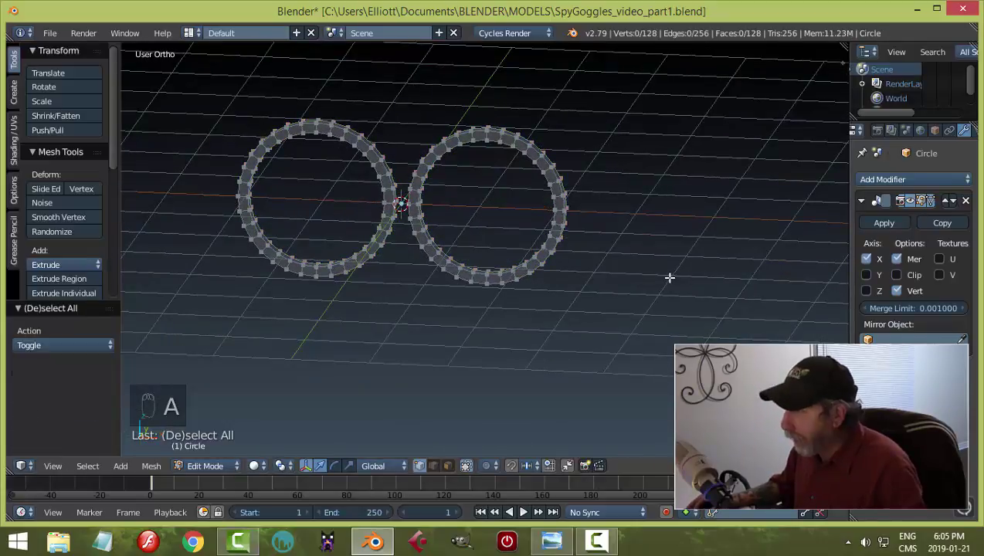
Step: Delete the two outer rim faces of the ring that face the mirrored ring at the centre
middle_drag(497, 289, 490, 242)
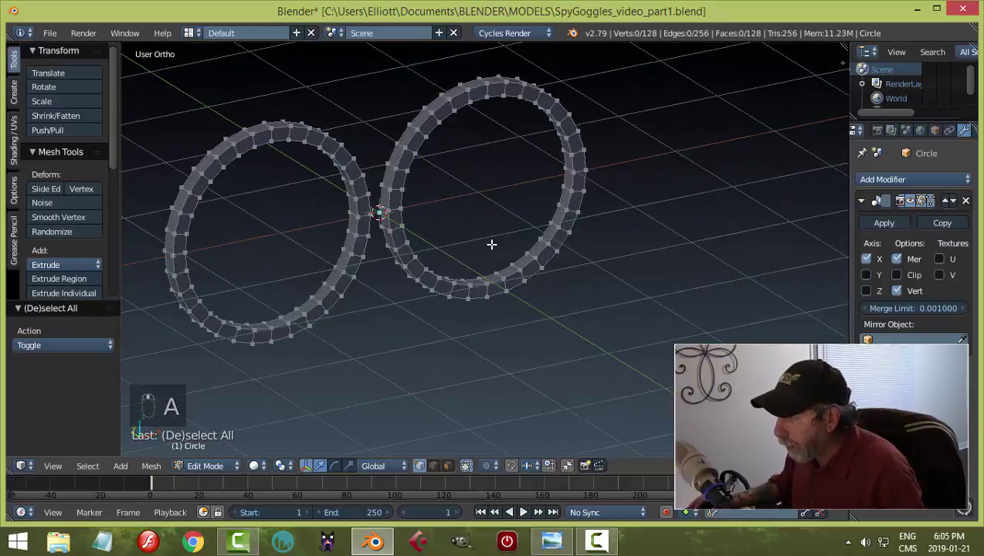
key(ctrl+Tab)
click(470, 261)
scroll(441, 222, up, 2)
middle_drag(449, 210, 463, 208)
right_click(358, 184)
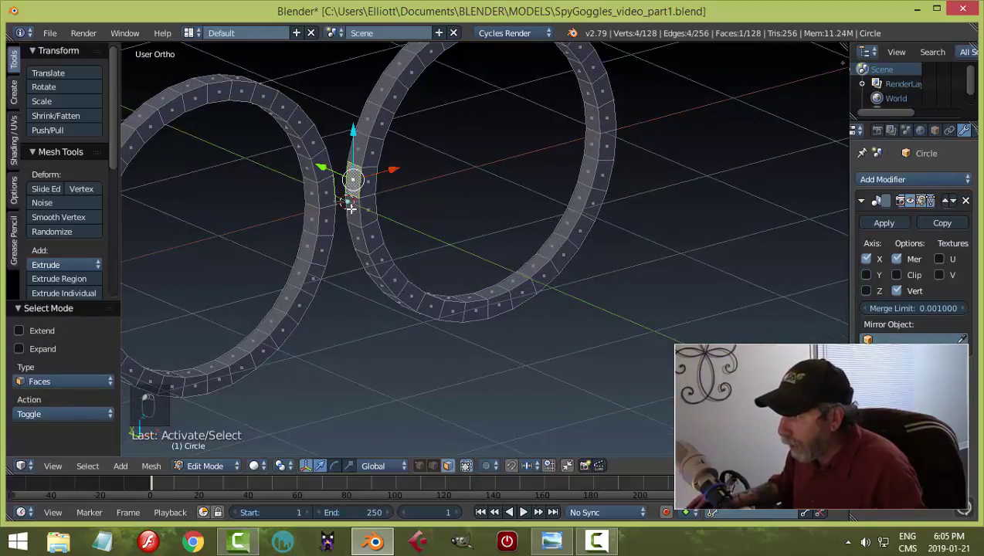
shift+right_click(352, 210)
middle_drag(443, 220, 443, 193)
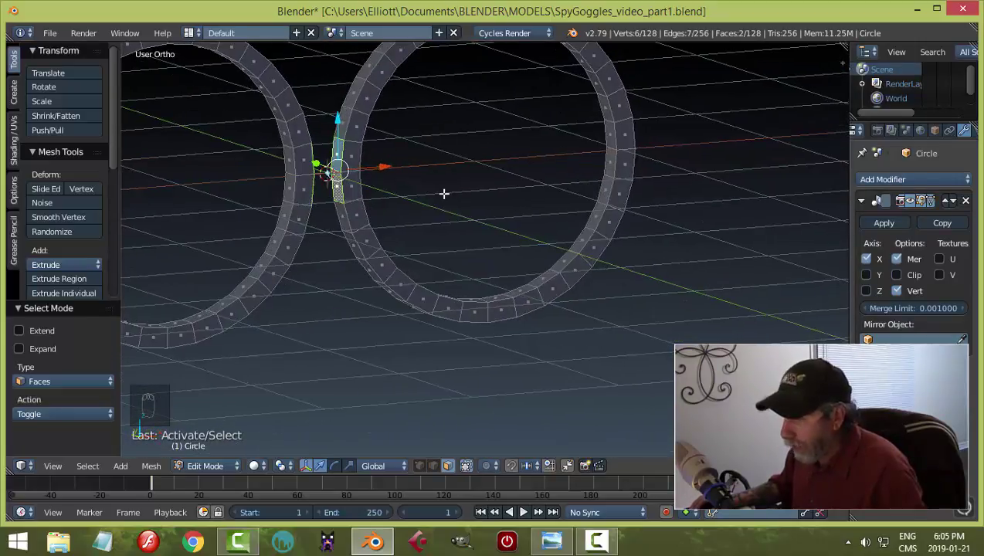
key(x)
click(444, 194)
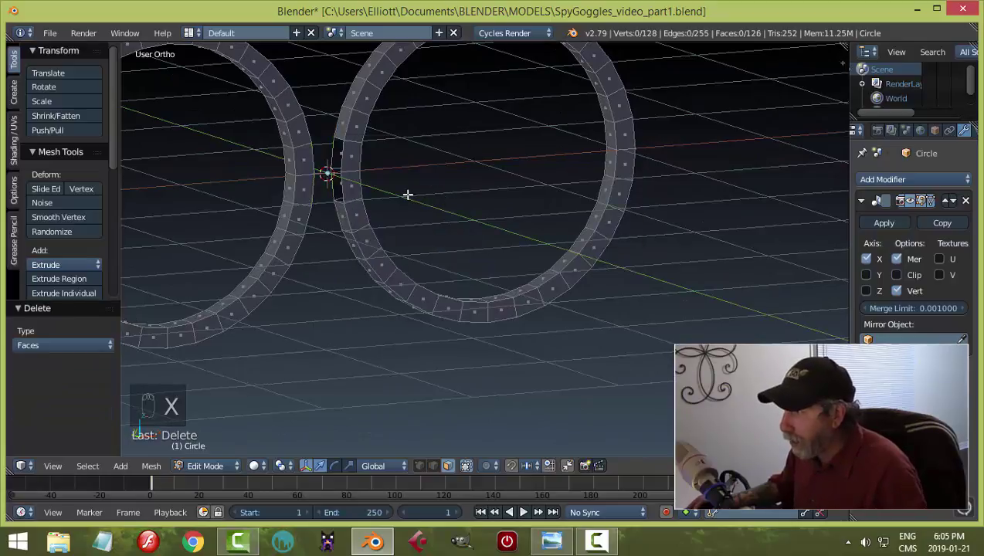
Step: Select the edge loop around the opening in the ring's rim and enable clipping on the Mirror modifier
key(ctrl+Tab)
click(391, 185)
scroll(347, 182, up, 3)
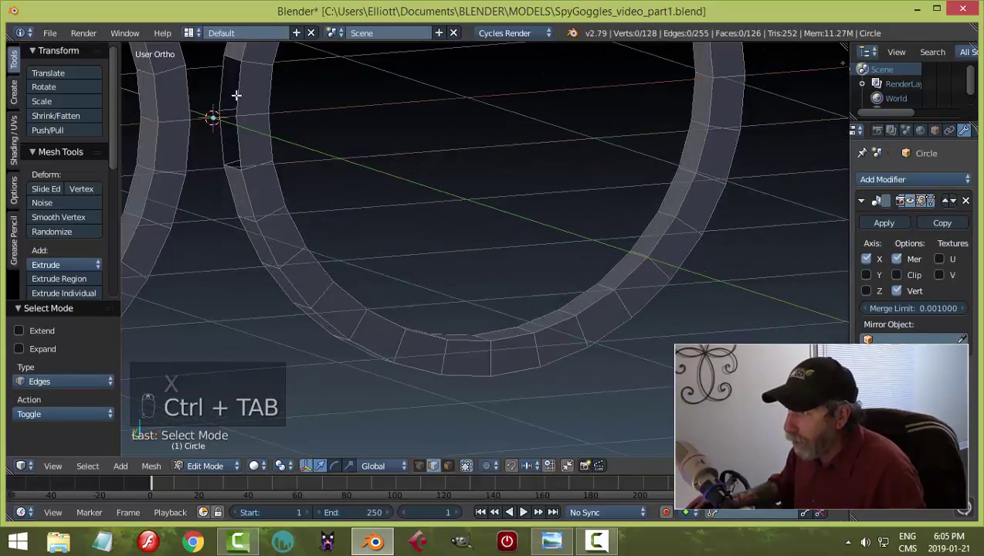
alt+right_click(240, 94)
scroll(462, 189, down, 3)
middle_drag(463, 189, 494, 192)
click(894, 274)
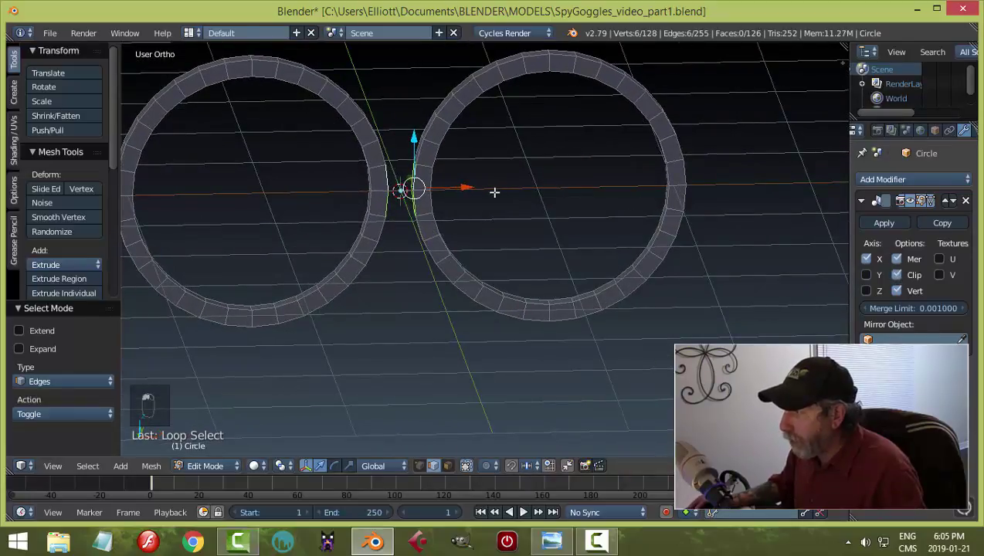
Step: Try to move the opening's edge loop along X to the mirror plane, and undo the move
key(g)
click(404, 191)
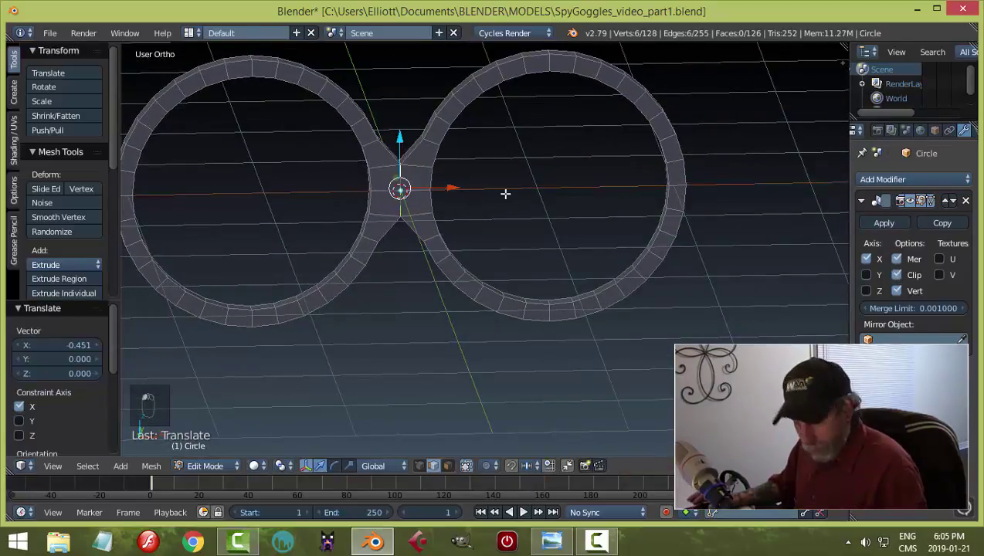
key(ctrl+z)
Step: Extrude the opening's edge loop along X to the mirror plane to form the nose bridge, and return to Object Mode
scroll(505, 194, up, 1)
key(e)
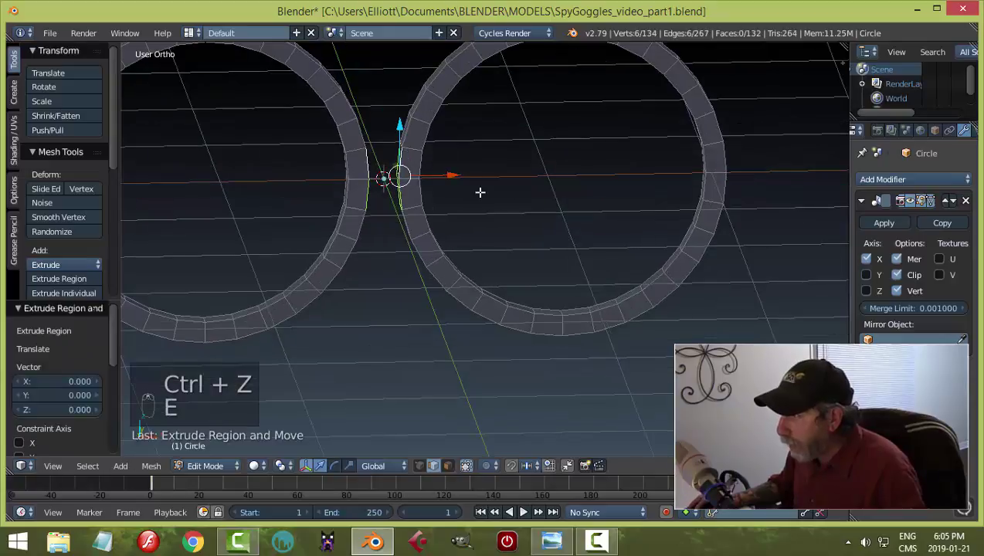
drag(458, 176, 410, 177)
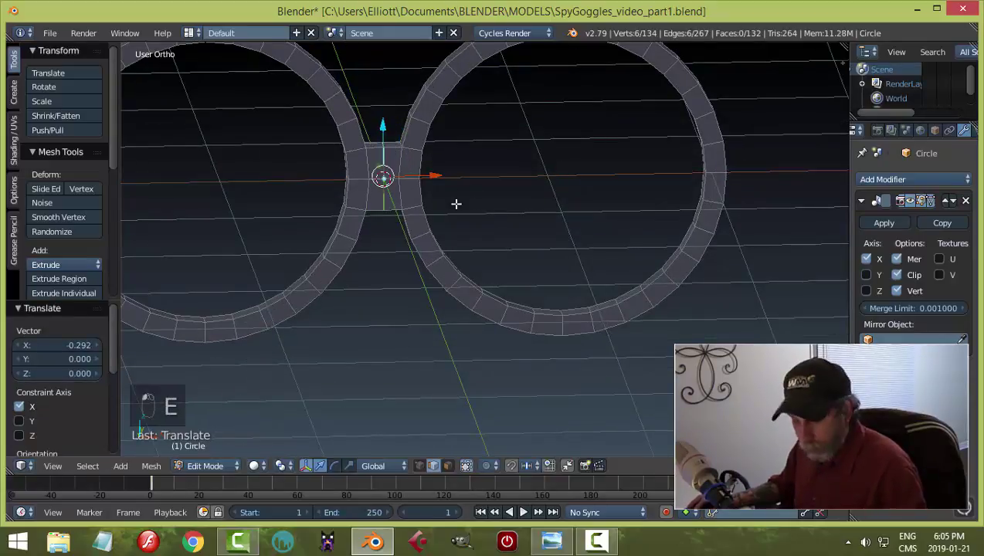
key(a)
key(Tab)
click(398, 199)
Step: Add a Subdivision Surface modifier to the goggle frame with 2 view subdivisions
mouse_move(489, 210)
middle_down()
mouse_move(446, 238)
mouse_move(573, 174)
mouse_move(651, 178)
mouse_move(518, 200)
mouse_move(587, 223)
mouse_move(493, 224)
middle_up()
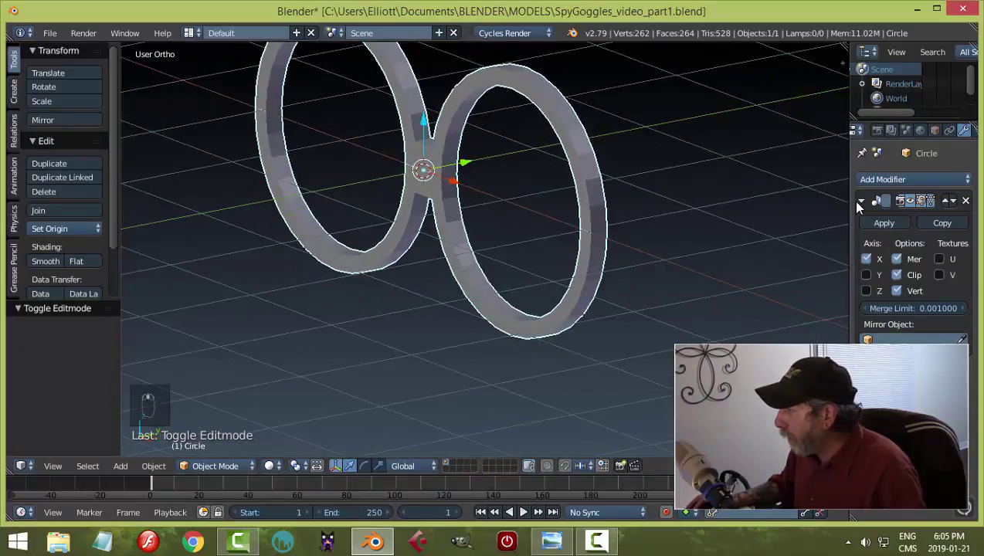
click(873, 179)
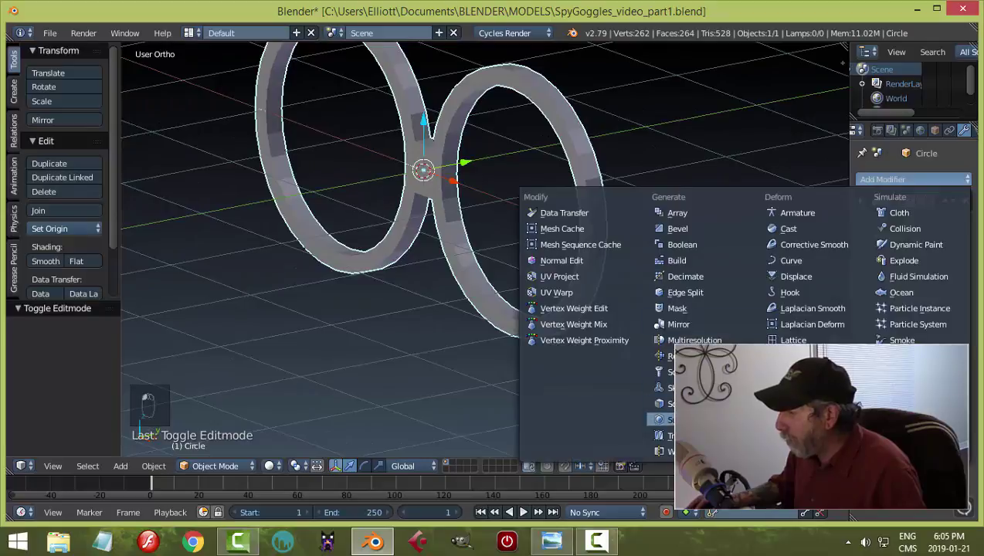
click(680, 420)
click(906, 300)
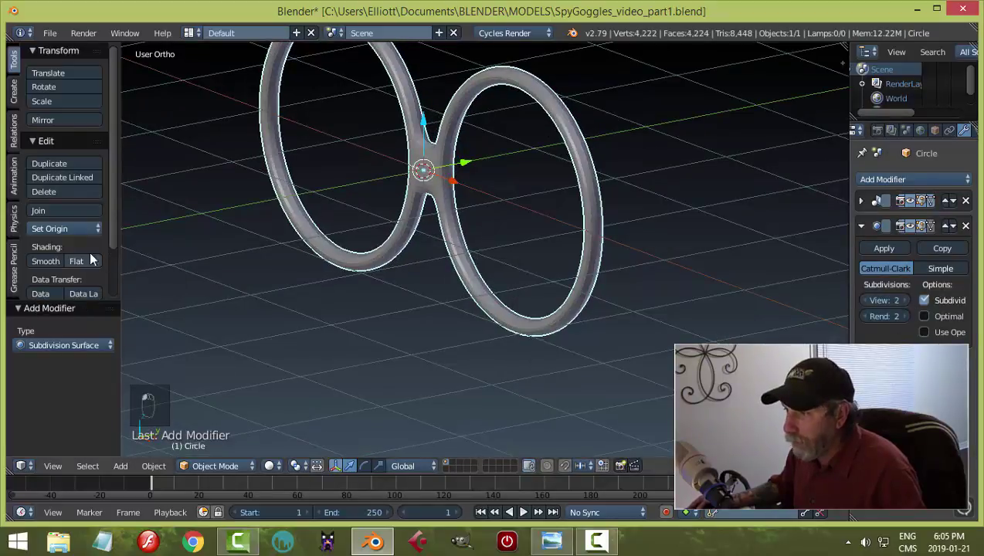
Step: Shade the goggle frame smooth and add an edge loop around the ring's outer rim, slid close to its +Y edge
click(44, 261)
mouse_move(173, 266)
middle_down()
mouse_move(576, 281)
mouse_move(553, 263)
mouse_move(573, 265)
middle_up()
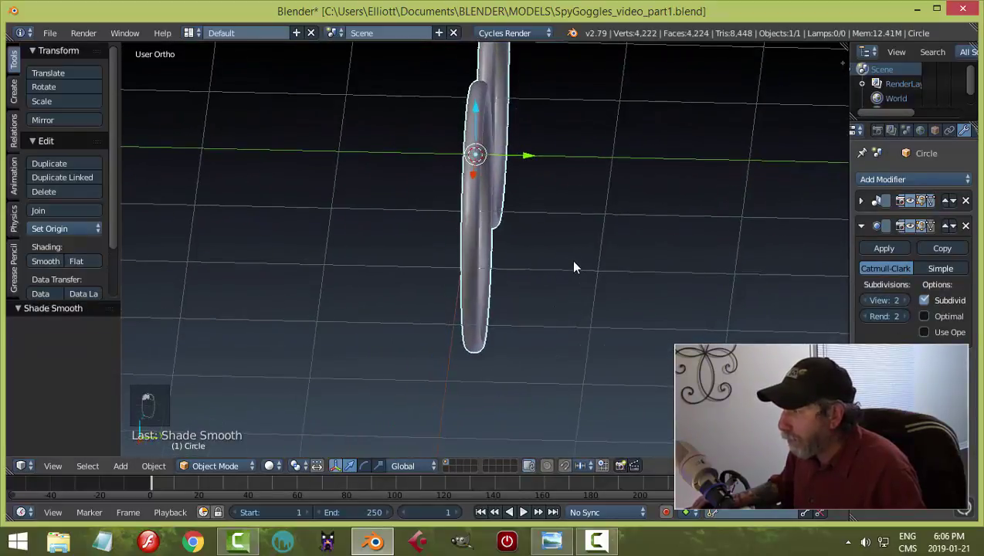
key(Tab)
middle_drag(597, 162, 494, 174)
key(ctrl+r)
click(484, 152)
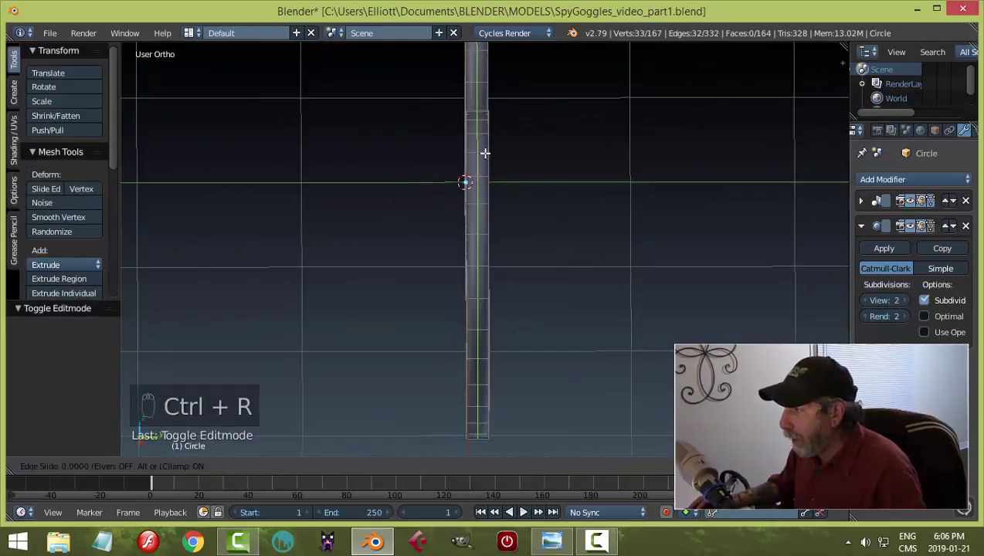
click(530, 185)
middle_drag(530, 185, 588, 189)
key(Tab)
click(496, 190)
middle_drag(496, 190, 465, 157)
Step: Add an edge loop around the ring's inner rim and return to Object Mode
key(Tab)
click(637, 182)
key(ctrl+r)
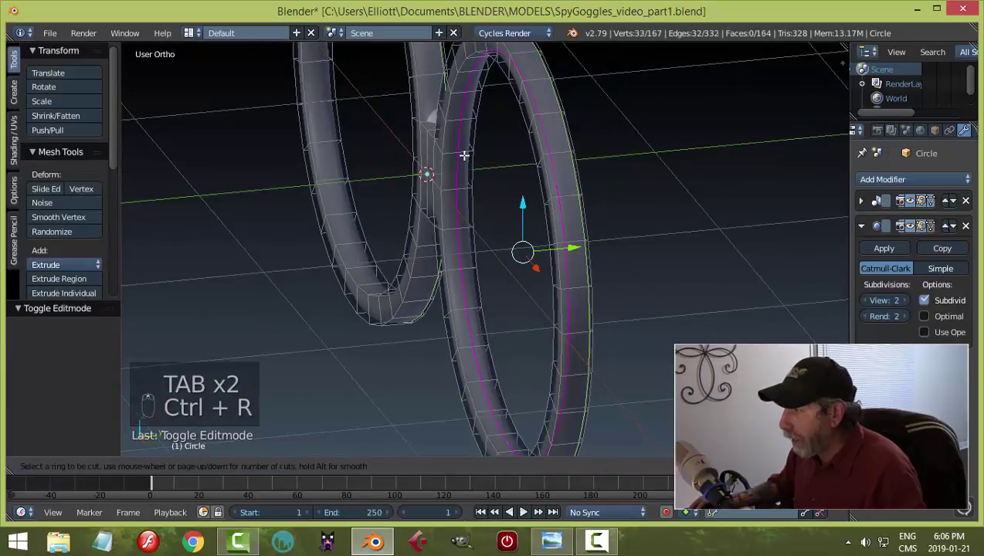
click(466, 155)
click(481, 168)
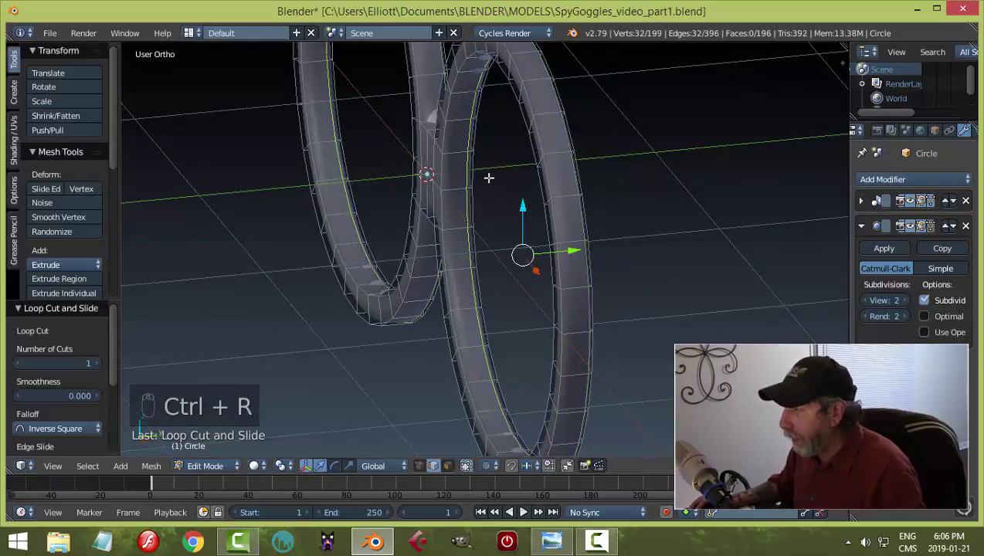
key(Tab)
click(404, 184)
scroll(533, 178, down, 2)
middle_drag(535, 178, 519, 198)
Step: Add a second edge loop around the ring's outer rim and return to Object Mode
key(Tab)
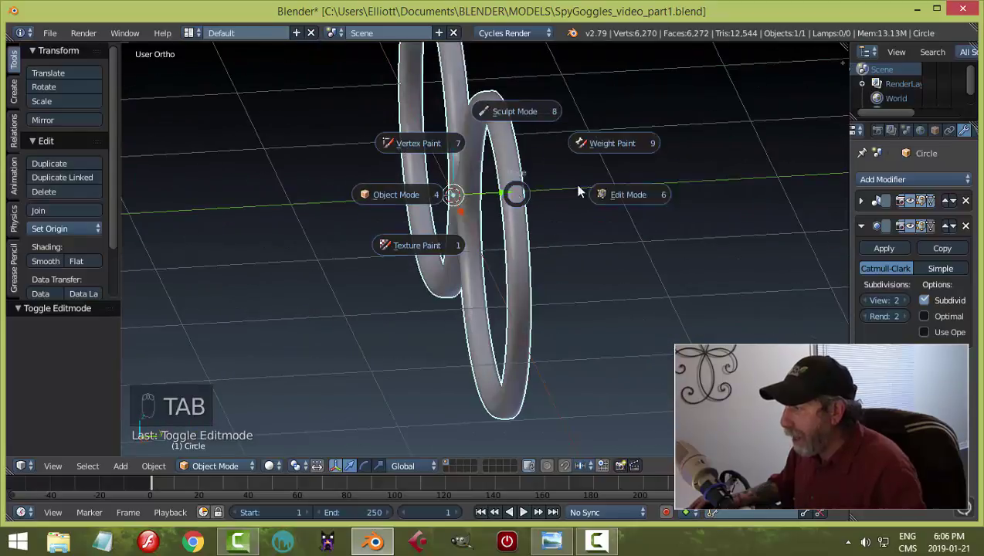
click(607, 193)
scroll(459, 154, up, 2)
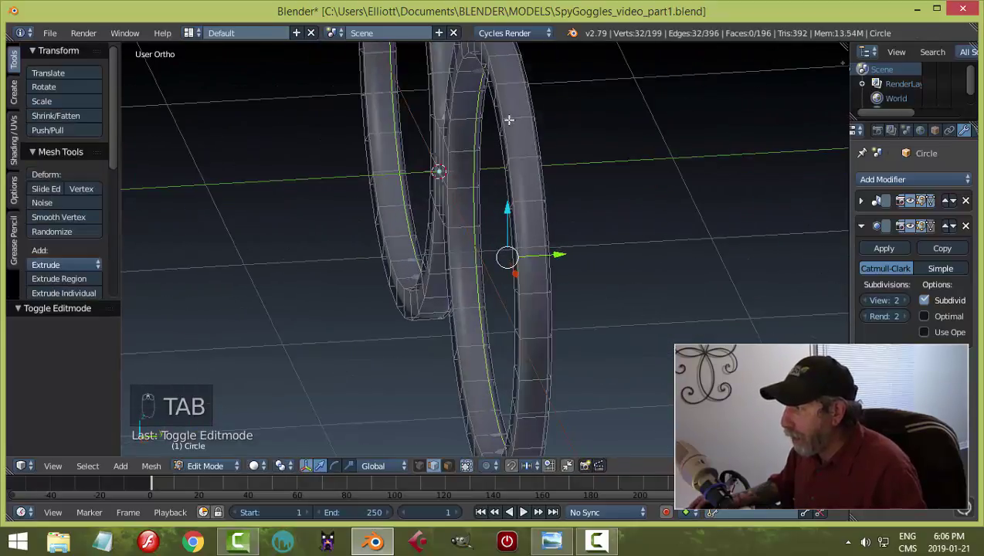
key(ctrl+r)
click(518, 113)
click(524, 123)
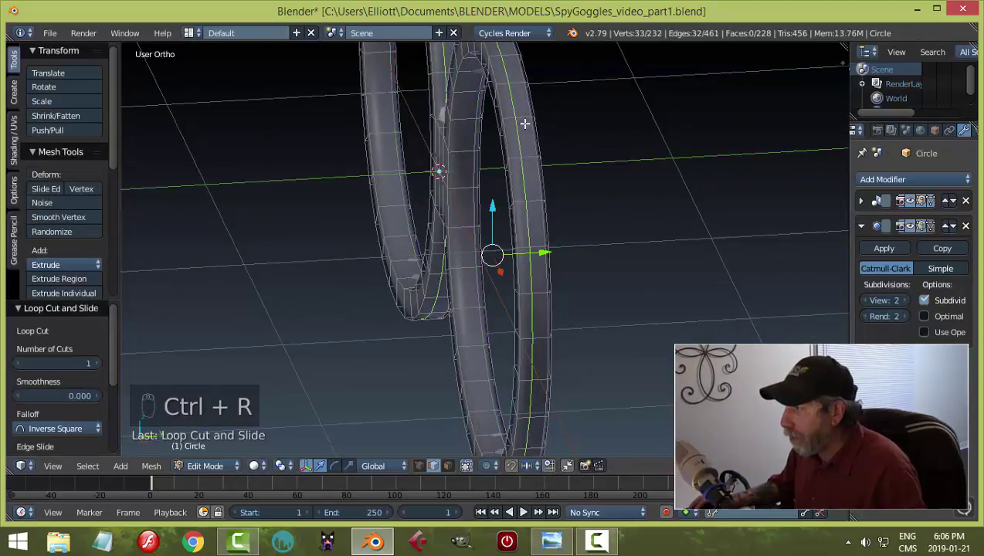
key(Tab)
click(406, 125)
middle_drag(406, 126, 481, 182)
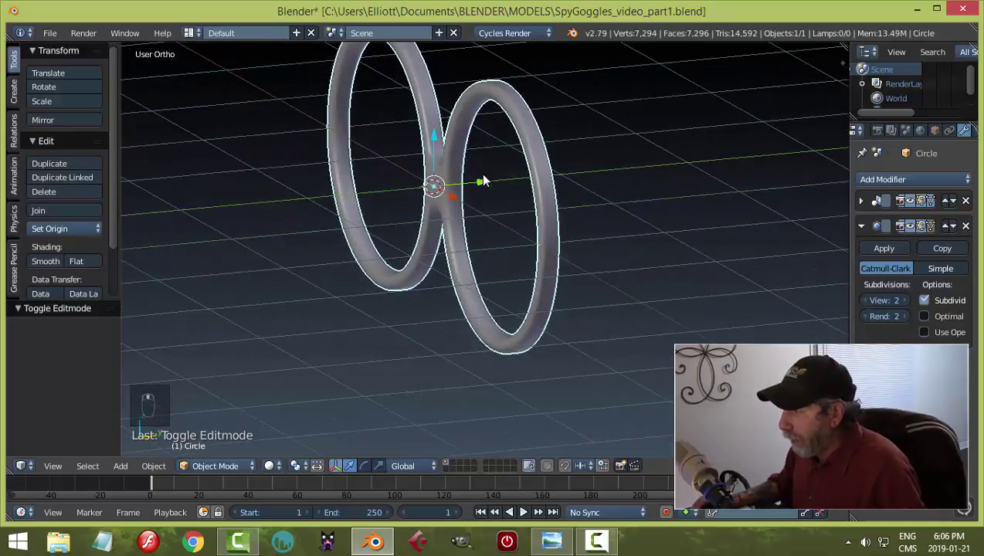
Step: Check the reference photo, and prepare the frame in Edit Mode with face selection active and nothing selected
click(549, 542)
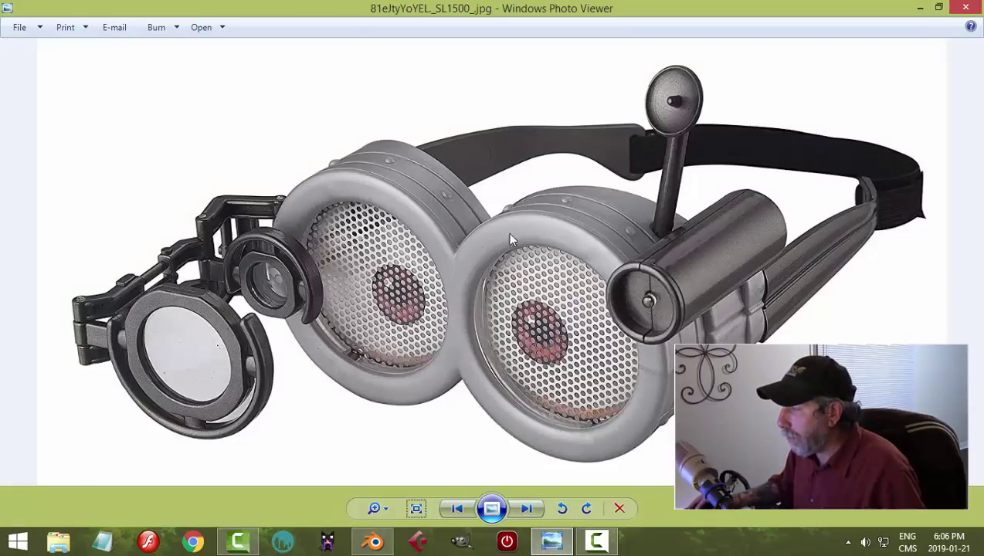
click(374, 541)
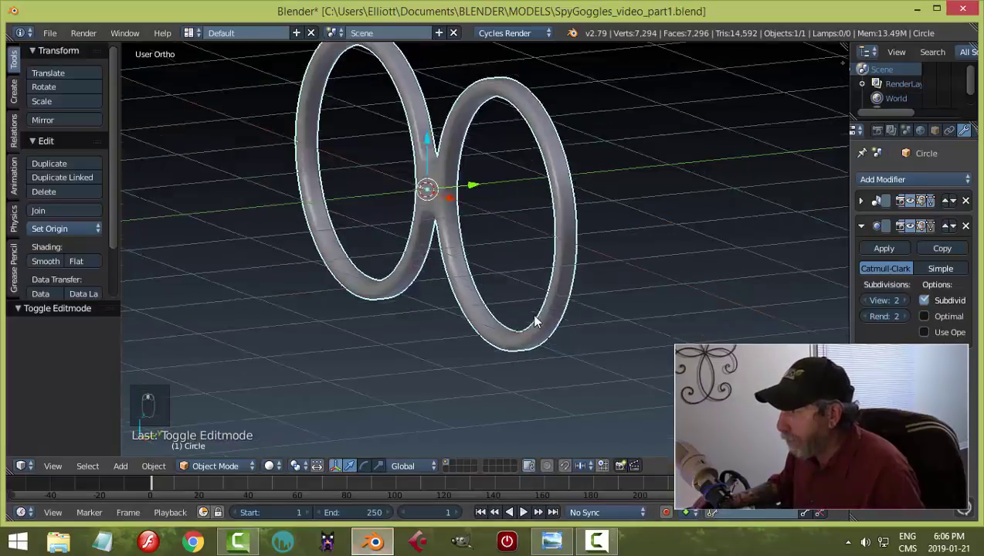
middle_drag(536, 322, 581, 316)
key(Tab)
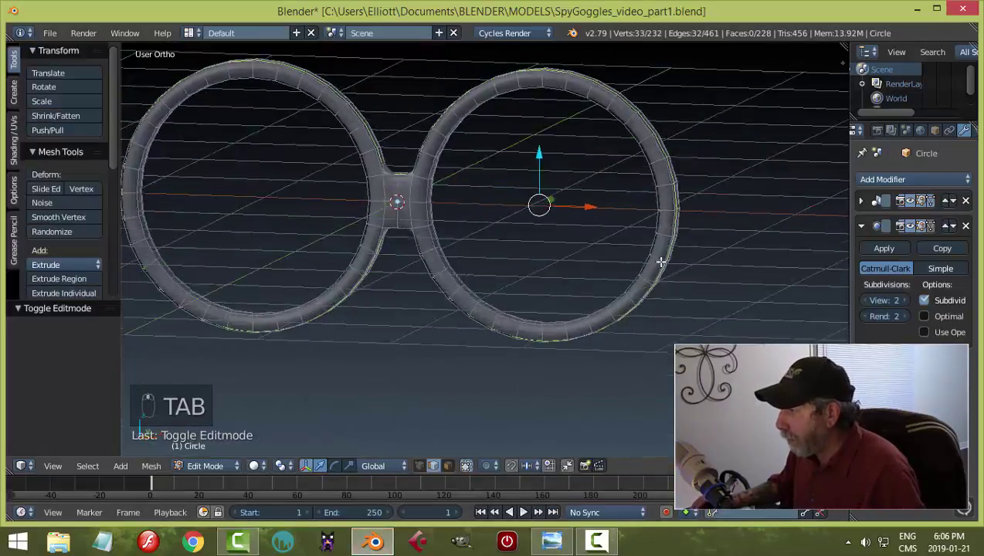
middle_drag(661, 263, 632, 169)
key(a)
key(a)
key(ctrl+Tab)
click(666, 257)
scroll(626, 235, up, 2)
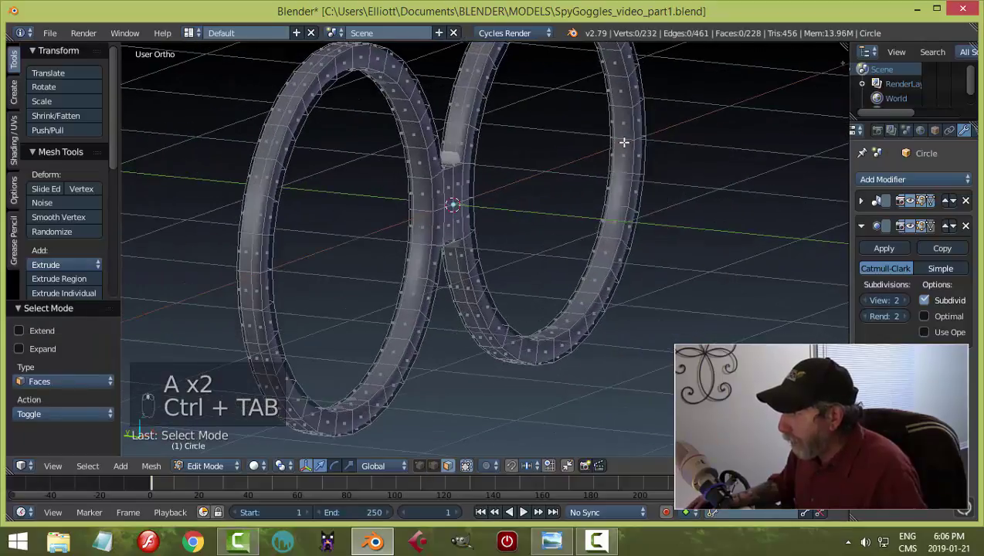
Step: Select both face loops on the inside of the ring, scale them to about 0.955, and return to Object Mode
alt+click(625, 142)
scroll(664, 135, up, 2)
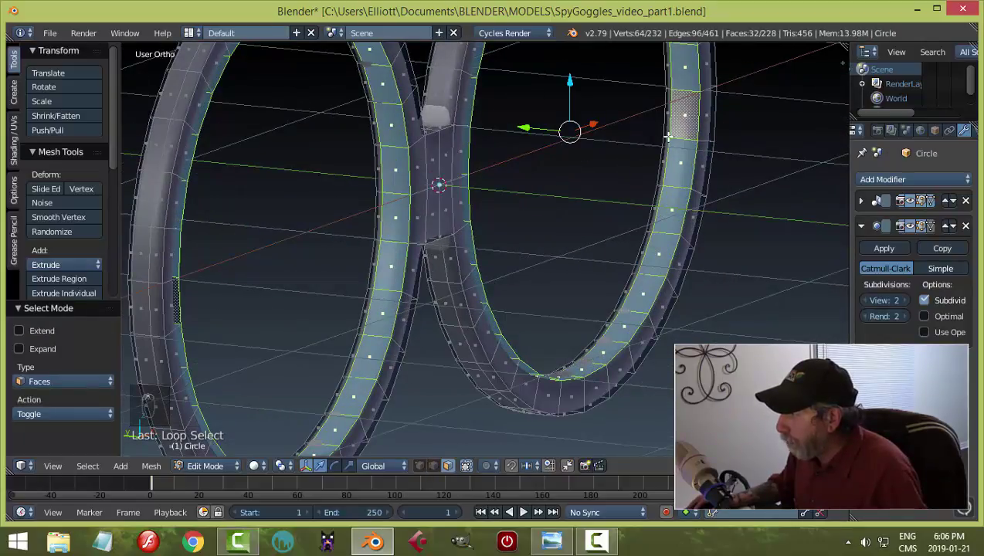
alt+shift+click(667, 137)
scroll(676, 195, down, 3)
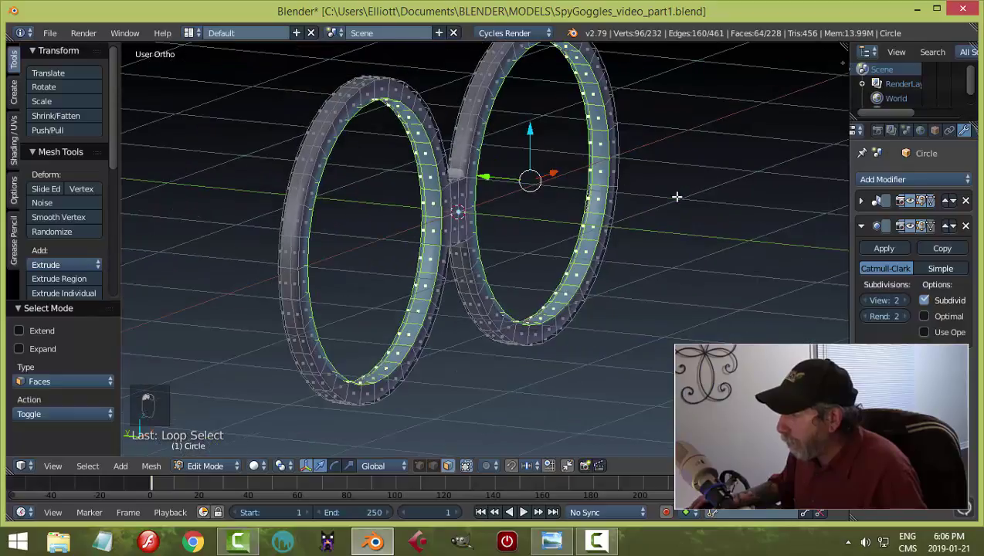
middle_drag(677, 195, 583, 199)
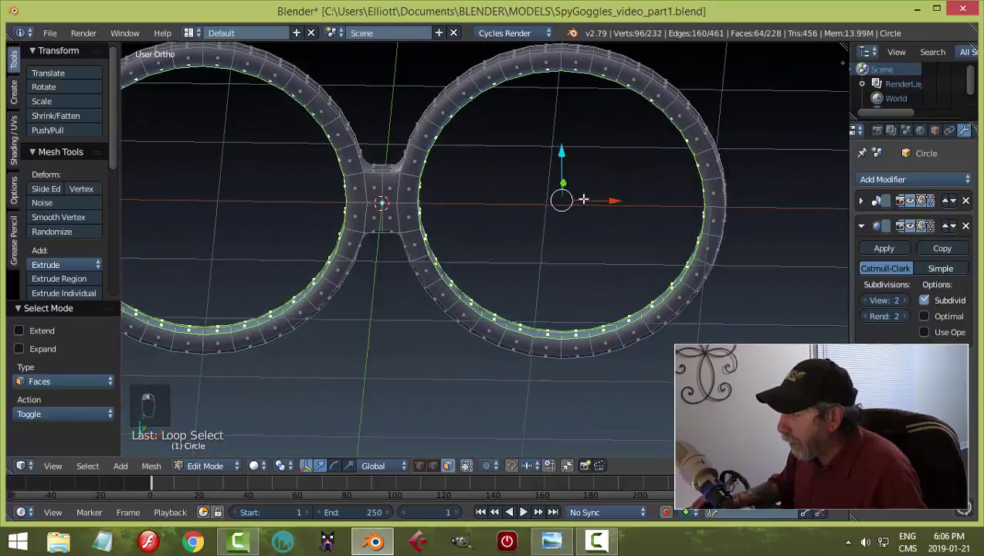
key(s)
click(650, 180)
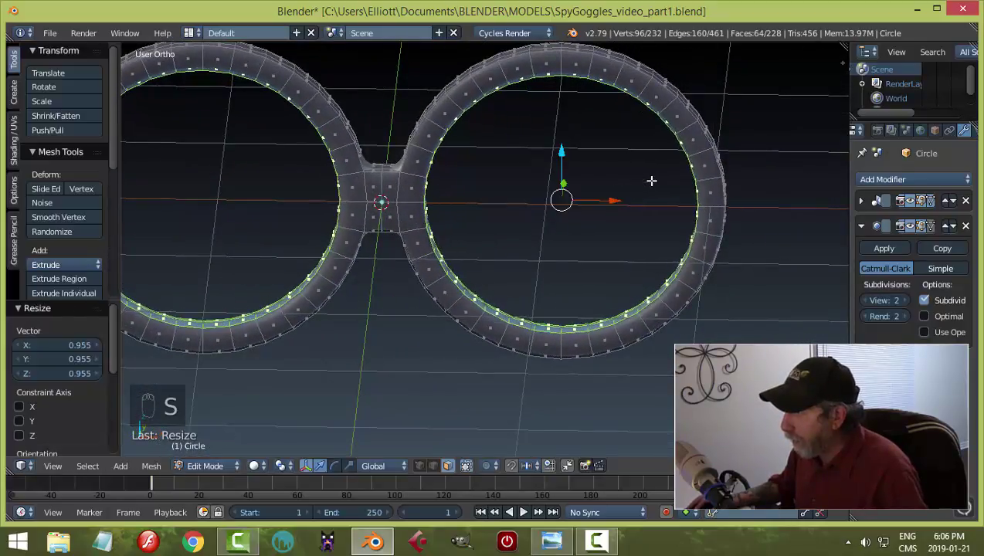
key(Tab)
middle_drag(654, 178, 542, 261)
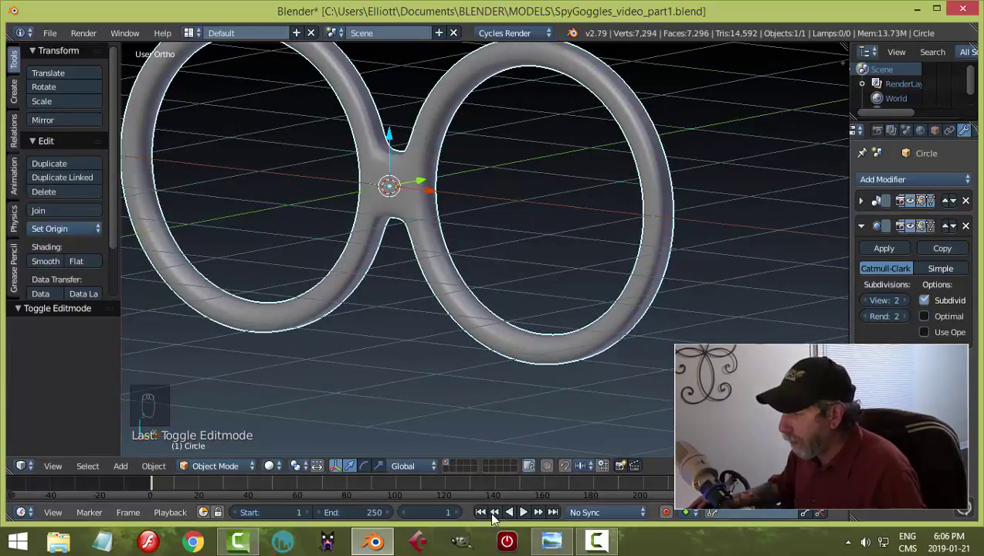
Step: Check the reference photo again, and put the frame in Edit Mode with nothing selected
click(551, 541)
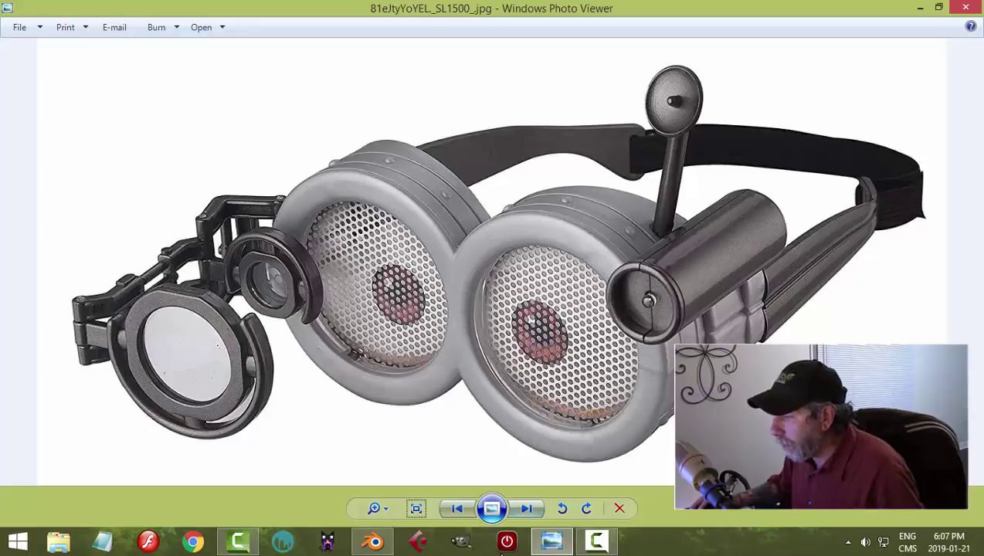
click(373, 541)
key(Tab)
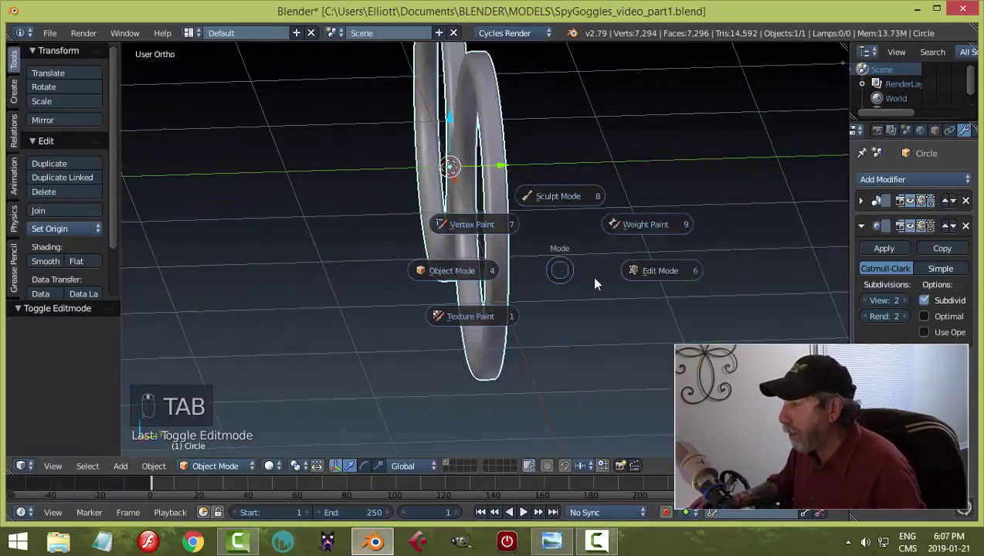
click(650, 272)
key(a)
key(a)
scroll(576, 291, up, 3)
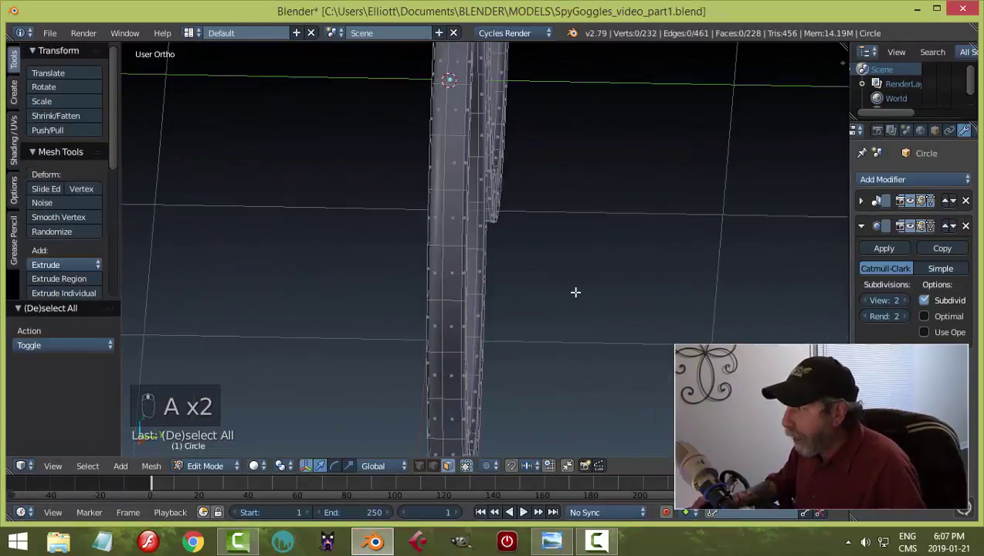
key(ctrl+Tab)
click(525, 248)
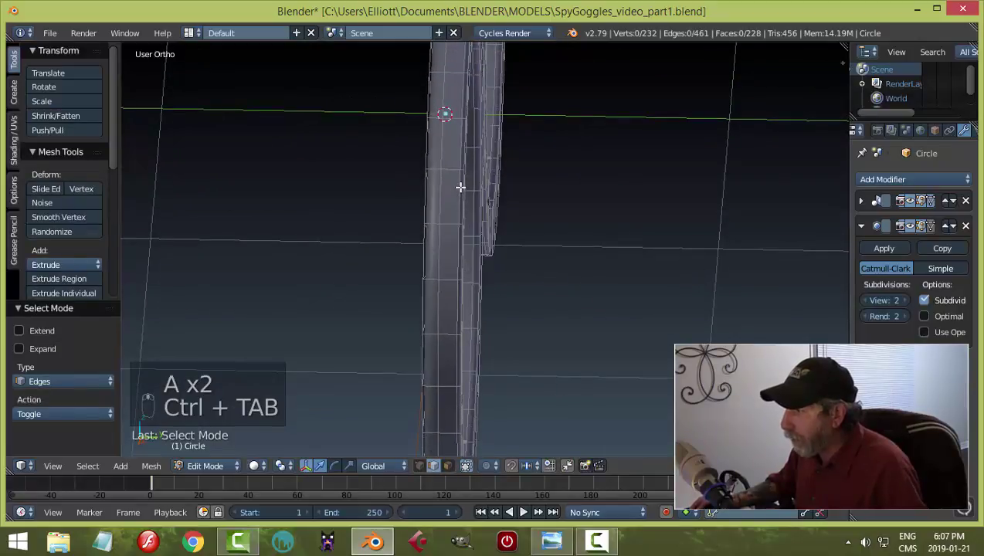
alt+right_click(461, 188)
middle_drag(529, 249, 485, 269)
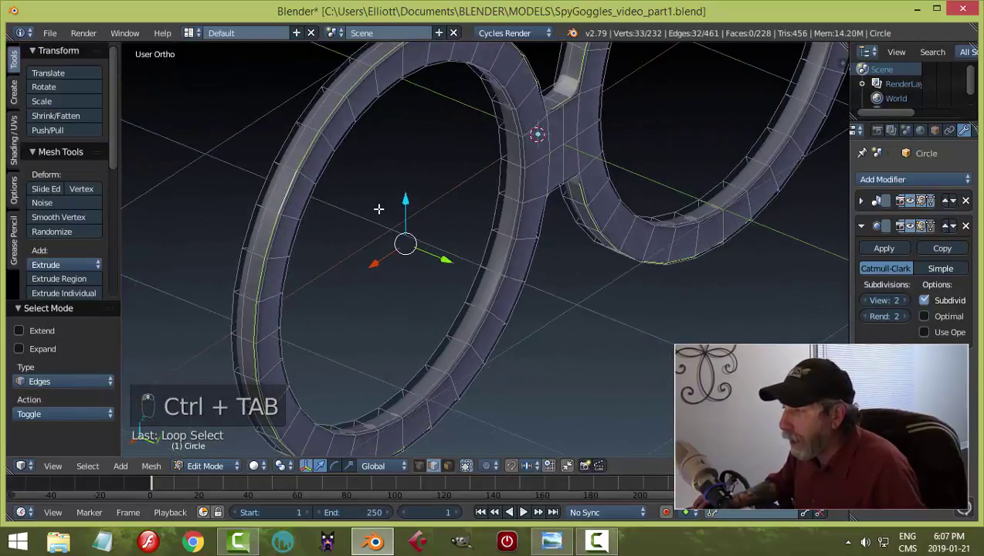
middle_drag(379, 209, 402, 252)
scroll(394, 243, up, 2)
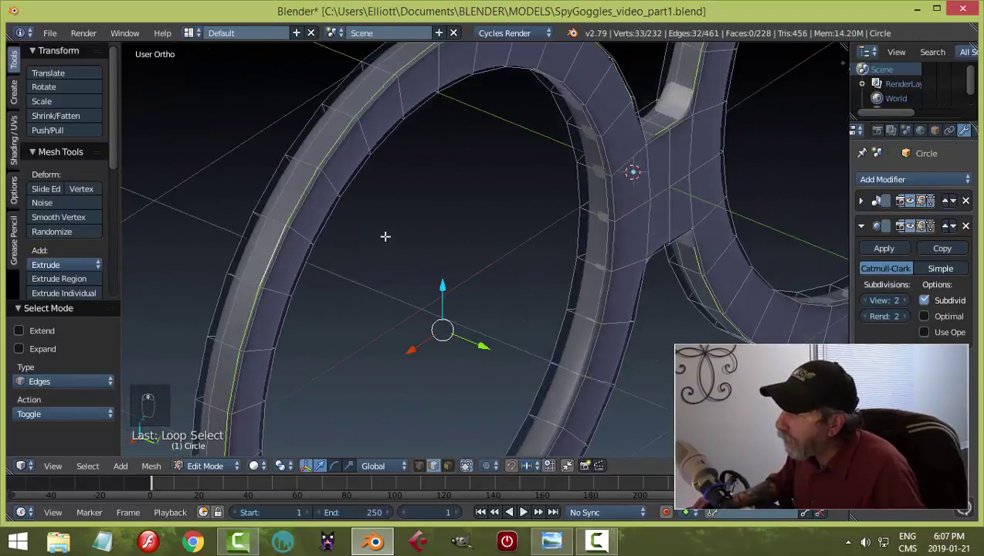
key(a)
alt+right_click(345, 139)
middle_drag(344, 139, 384, 182)
key(a)
Step: Extrude the flat face loop on the ring's +Y side and move it about 0.228 along Y to deepen the rim
key(ctrl+Tab)
click(357, 201)
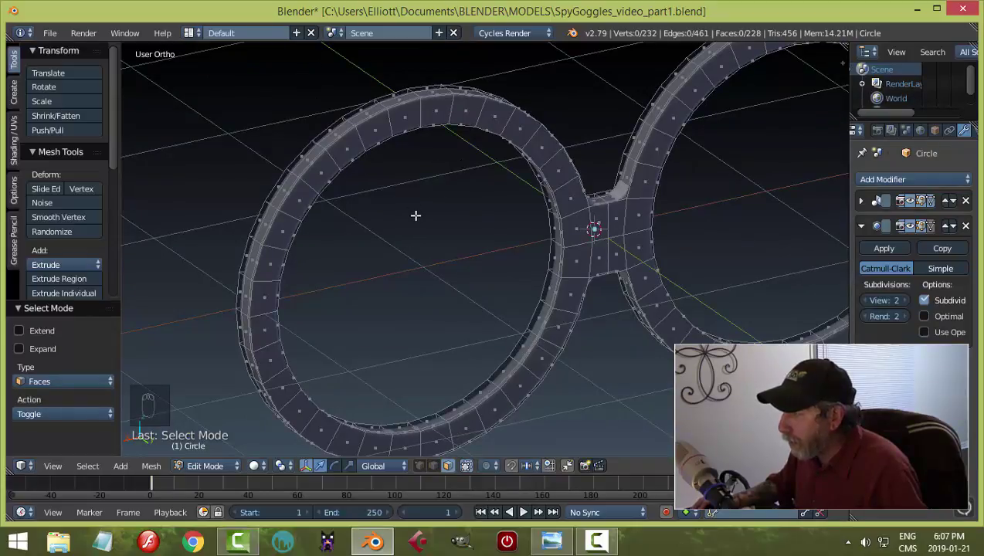
middle_drag(415, 216, 455, 240)
alt+right_click(473, 185)
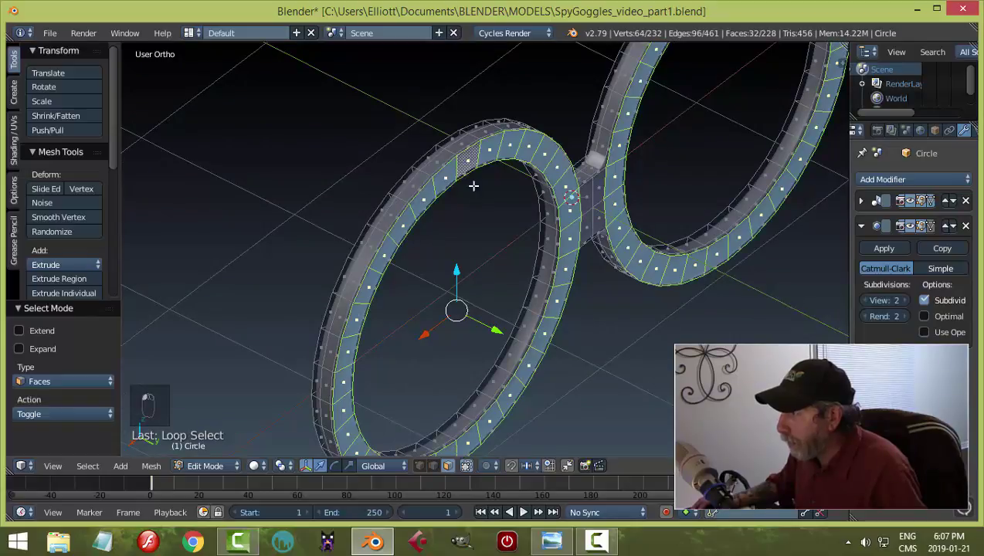
middle_drag(473, 185, 573, 237)
key(e)
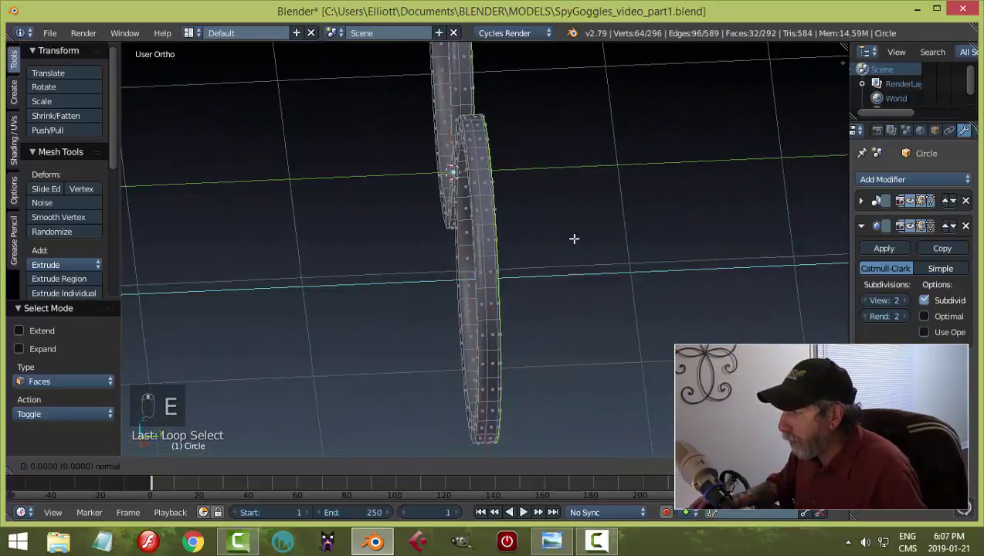
click(574, 238)
drag(554, 274, 591, 276)
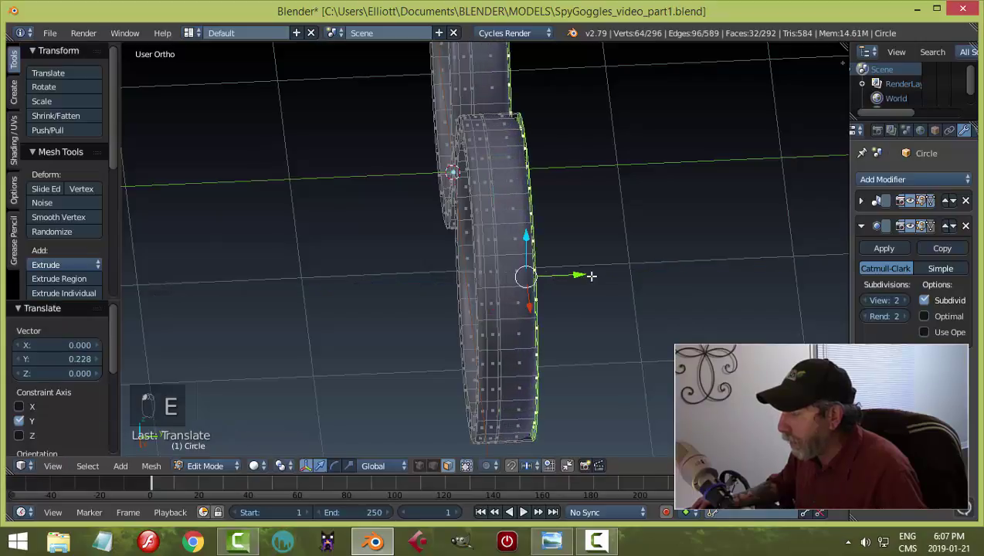
Step: Add an edge loop around the outside of the extruded rim and bevel it by about 0.011 with one segment
mouse_move(591, 276)
middle_down()
mouse_move(565, 266)
mouse_move(644, 261)
mouse_move(613, 315)
mouse_move(586, 310)
mouse_move(596, 294)
middle_up()
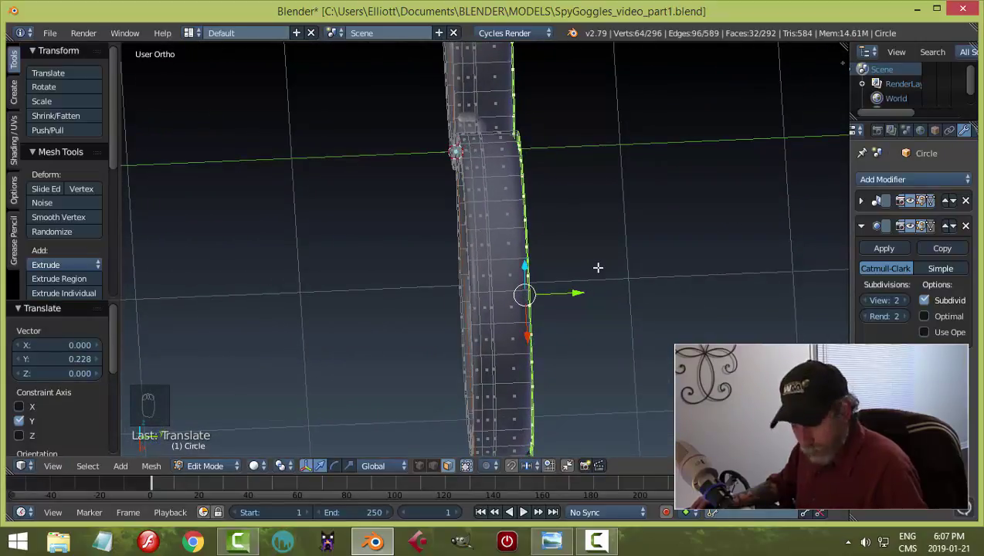
key(a)
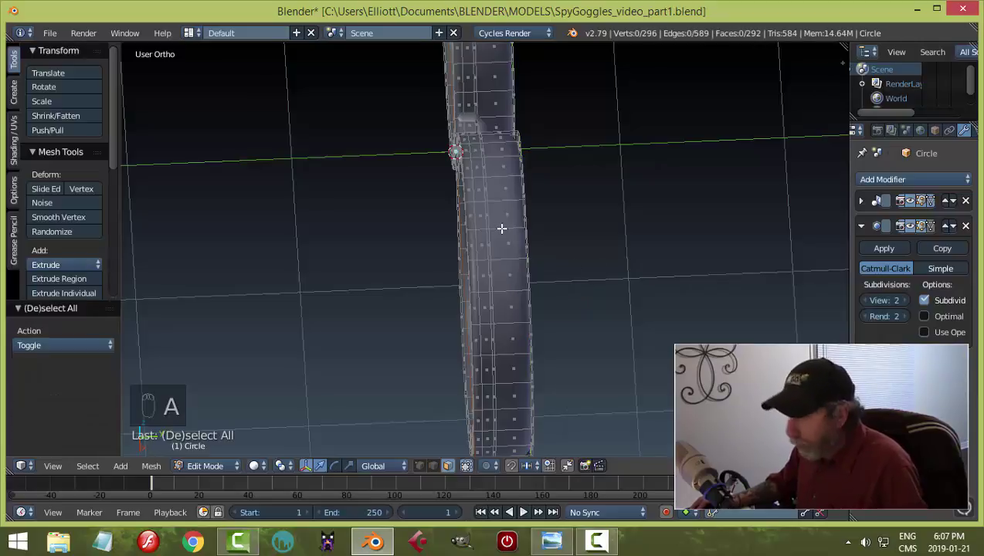
key(ctrl+r)
click(501, 229)
click(520, 230)
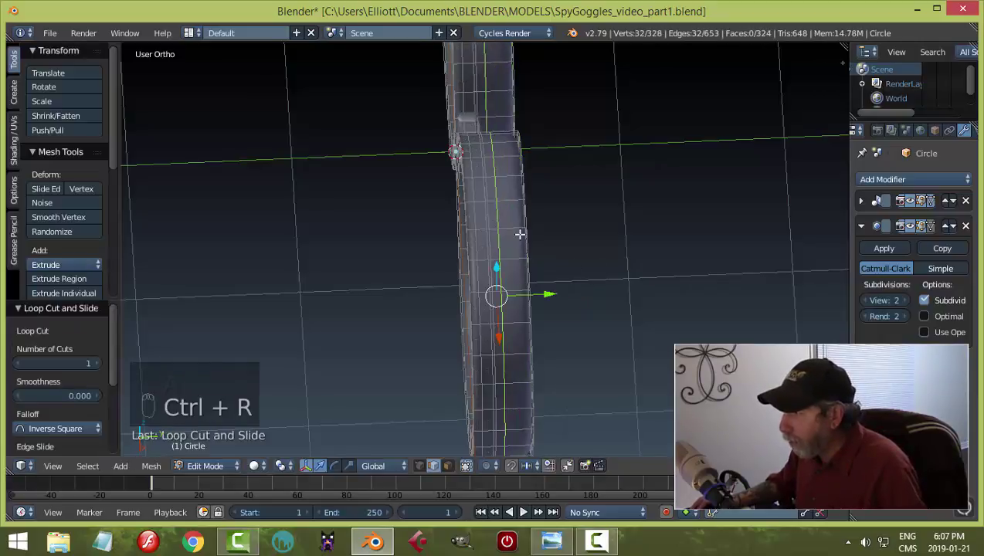
key(ctrl+b)
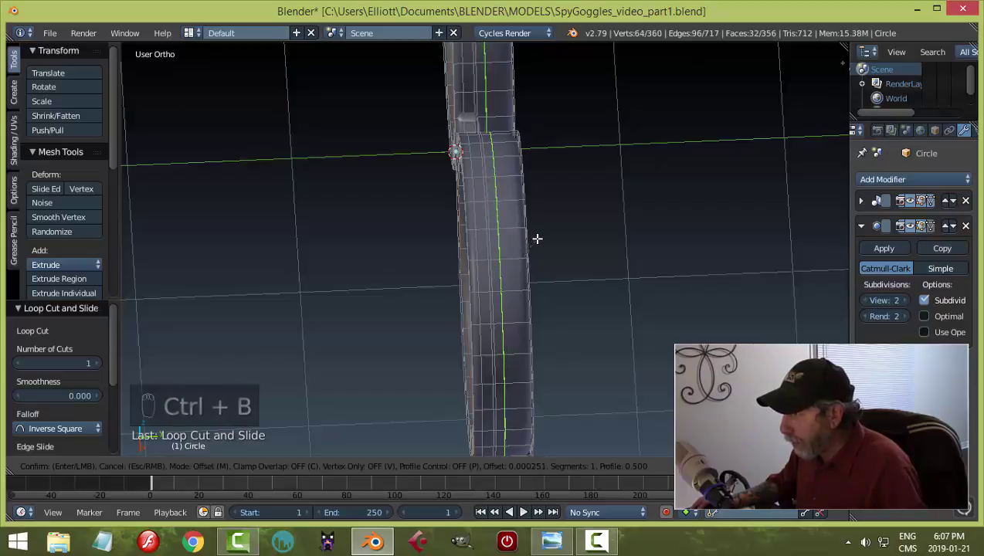
click(585, 248)
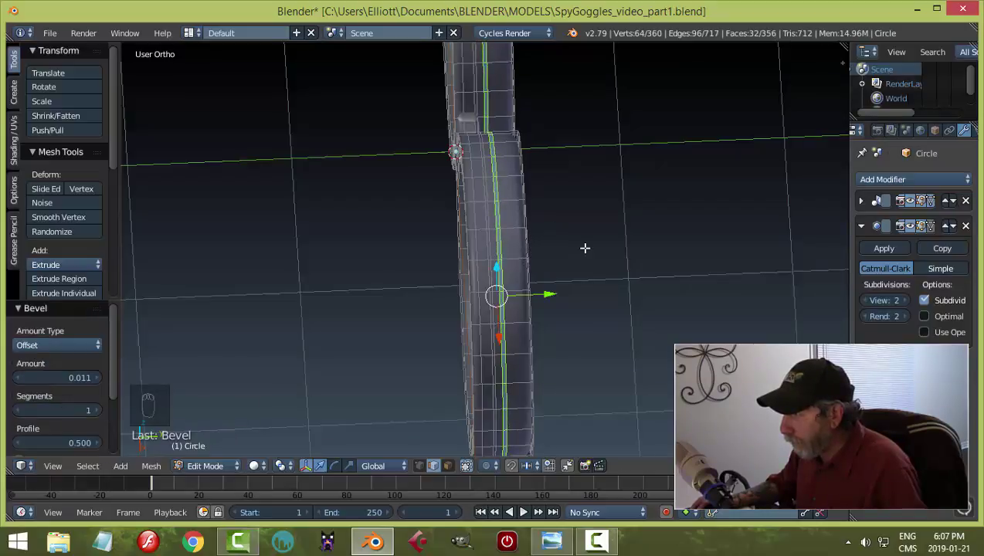
Step: Extrude the beveled strip and sink it inward with a Shrink/Fatten offset of about 0.026 to form a groove
key(e)
key(alt+s)
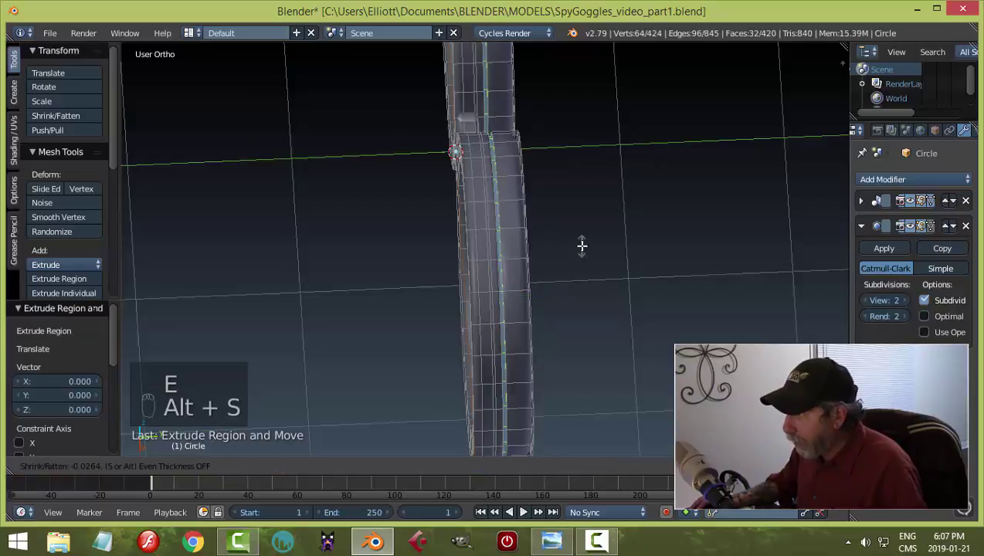
click(587, 249)
Step: Add two supporting edge loops around the outside of the ring, one close to each side of the groove
middle_drag(604, 255, 487, 213)
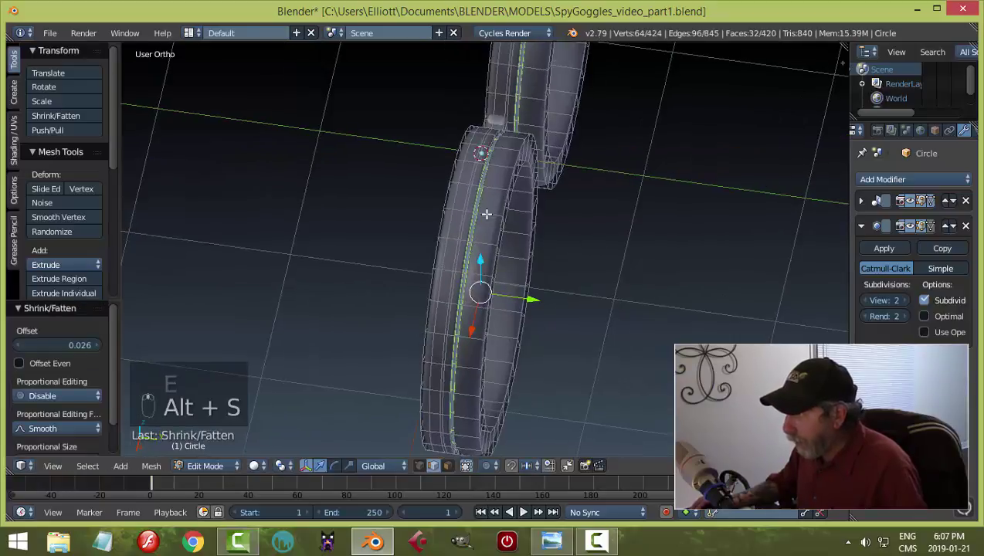
key(ctrl+r)
click(488, 191)
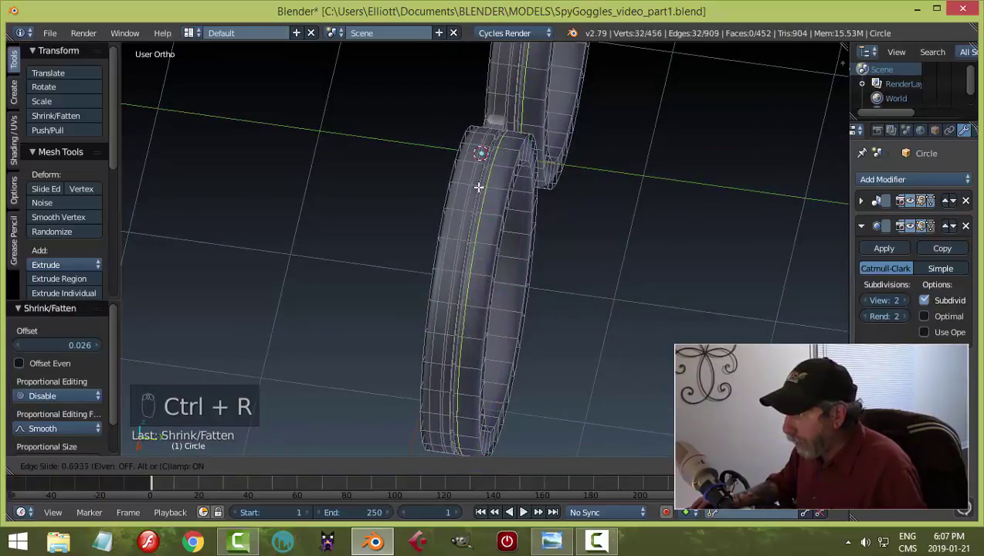
click(478, 188)
scroll(480, 192, up, 3)
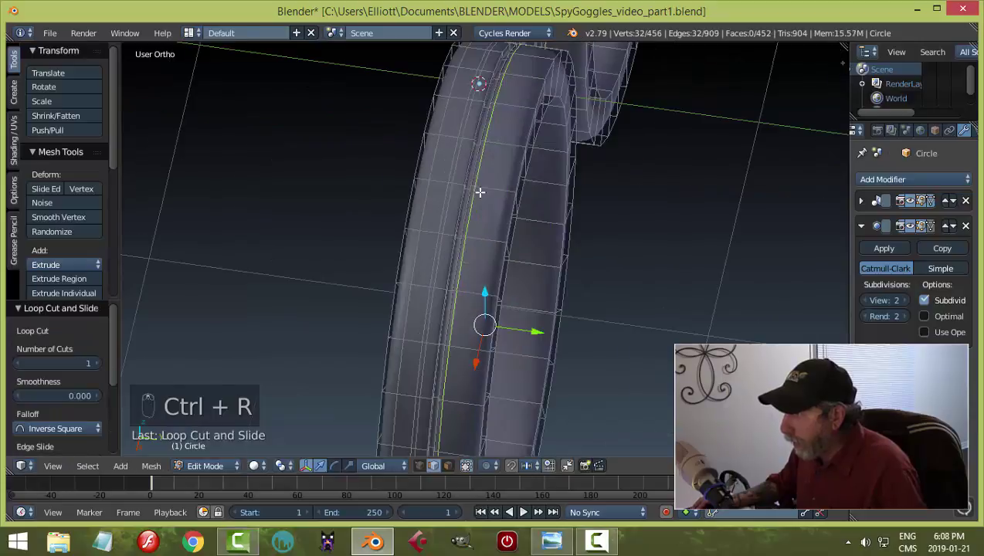
key(ctrl+r)
click(467, 137)
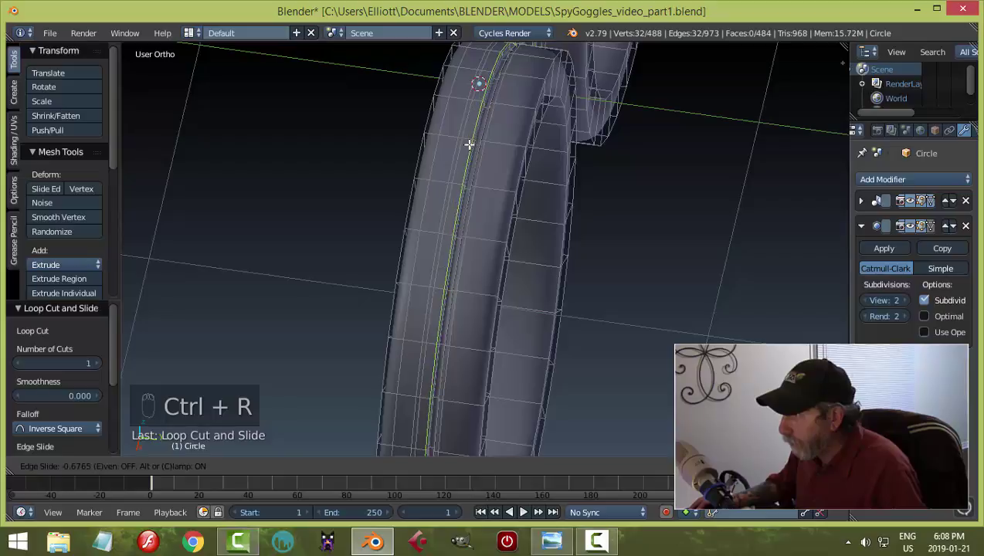
click(468, 143)
key(Tab)
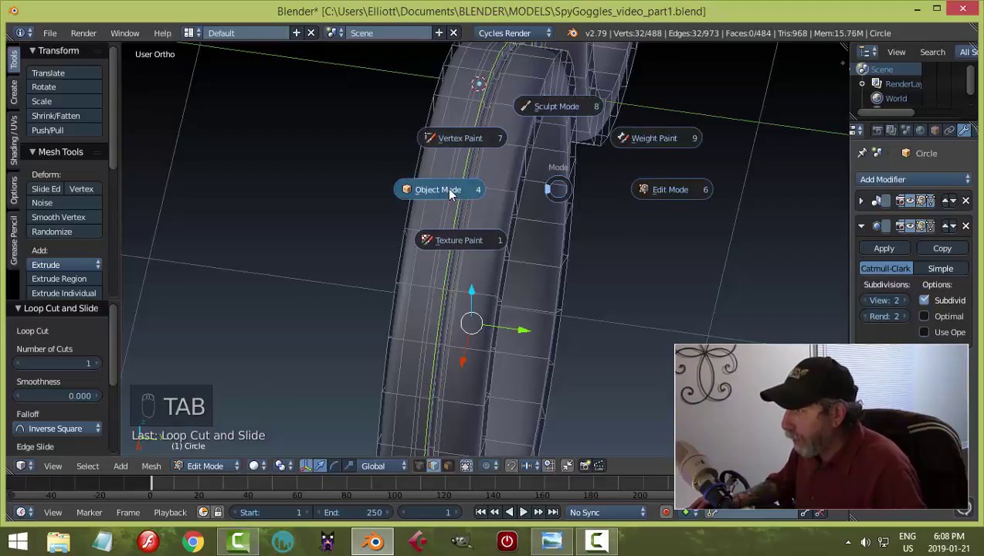
middle_drag(579, 208, 560, 213)
Step: Add another edge loop around the outside of the rim, slid close to its +Y edge
key(Tab)
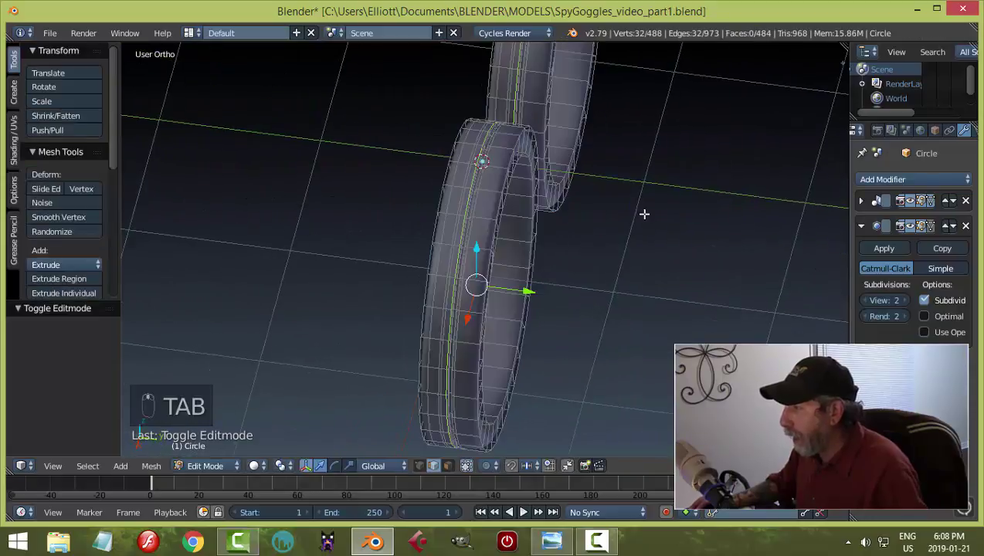
scroll(553, 232, up, 3)
key(ctrl+r)
click(501, 153)
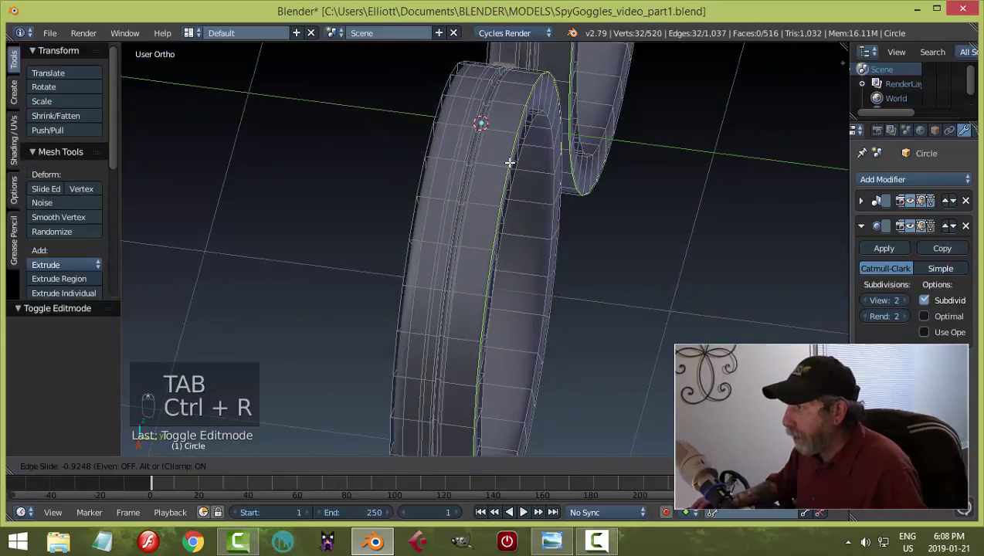
click(512, 159)
Step: Return to Object Mode, save the file with nothing selected, and check the reference photo
key(Tab)
middle_drag(479, 189, 638, 247)
key(a)
key(ctrl+s)
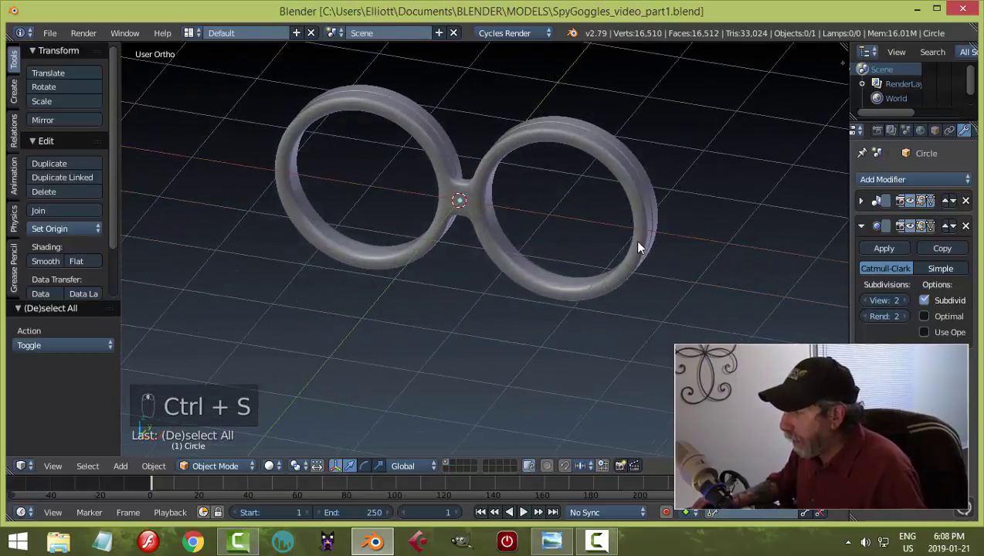
click(553, 542)
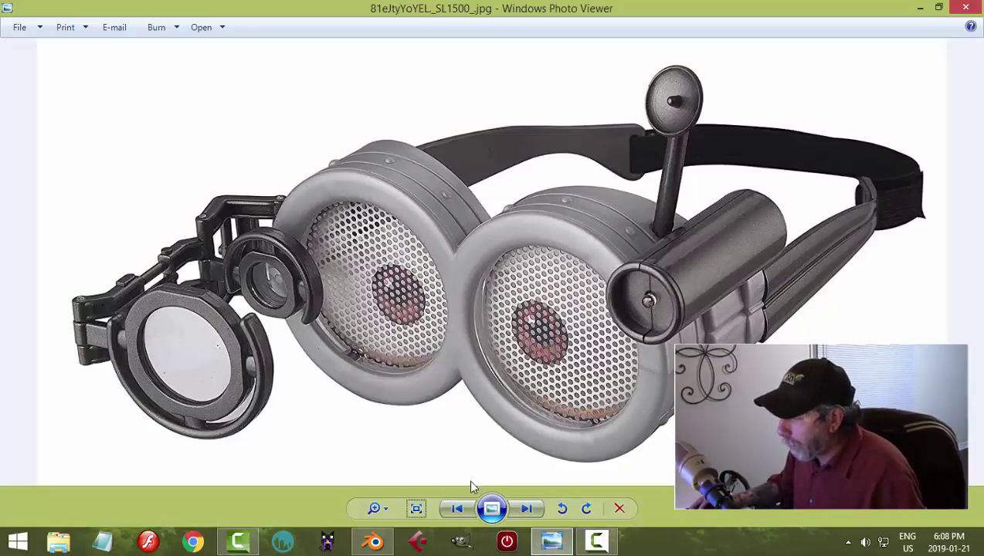
click(376, 543)
Step: Turn off the viewport display of the frame's Mirror modifier to work on a single ring
middle_drag(503, 388, 539, 362)
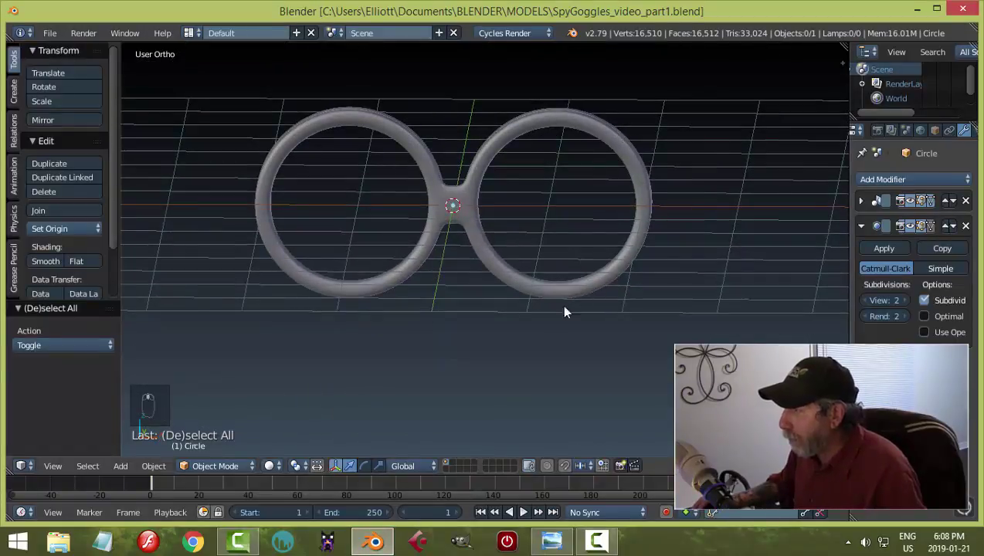
shift+middle_drag(564, 307, 504, 349)
click(910, 201)
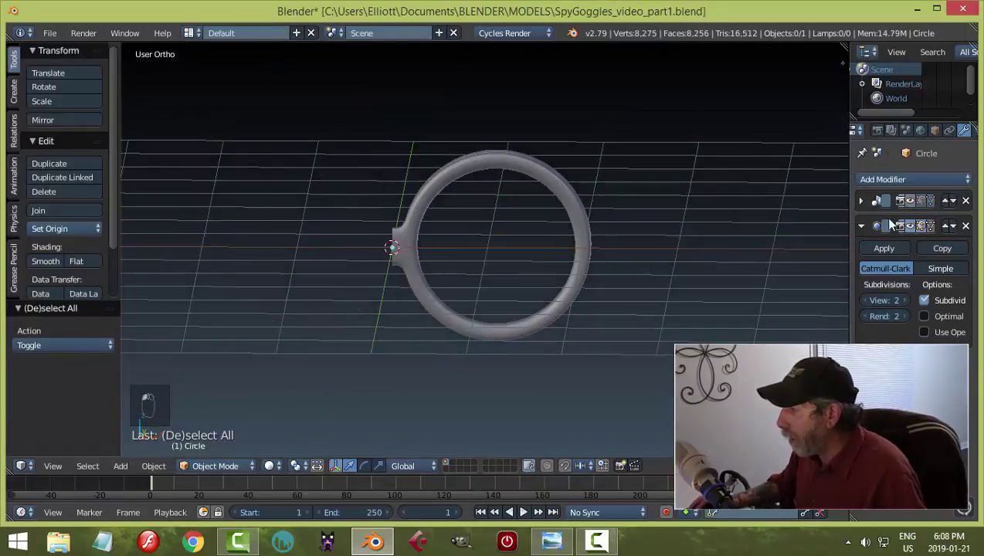
middle_drag(671, 298, 593, 324)
Step: Snap the 3D cursor to the center of the selected edge loop on the ring, and return to Object Mode
right_click(568, 190)
key(Tab)
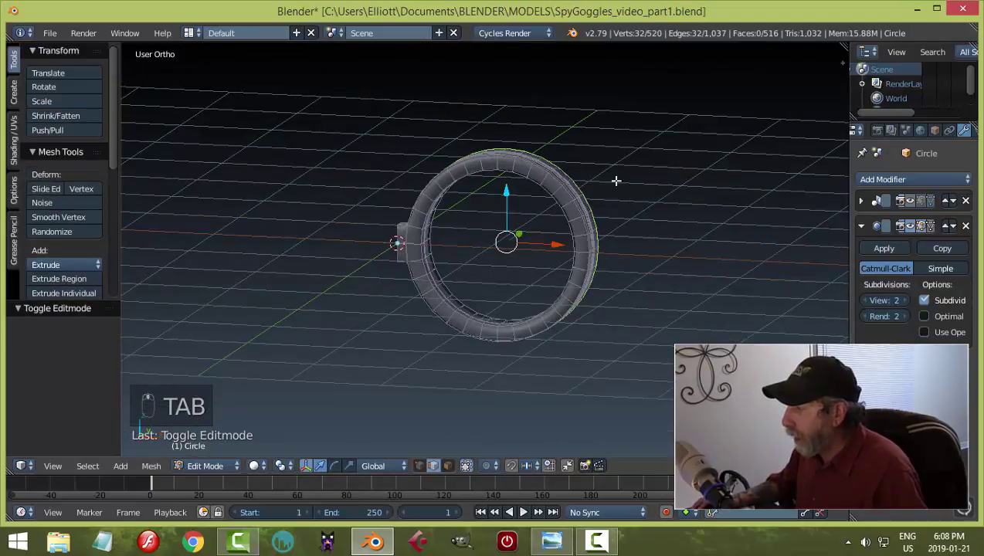
middle_drag(616, 181, 579, 307)
key(shift+s)
click(632, 208)
key(a)
key(Tab)
click(529, 259)
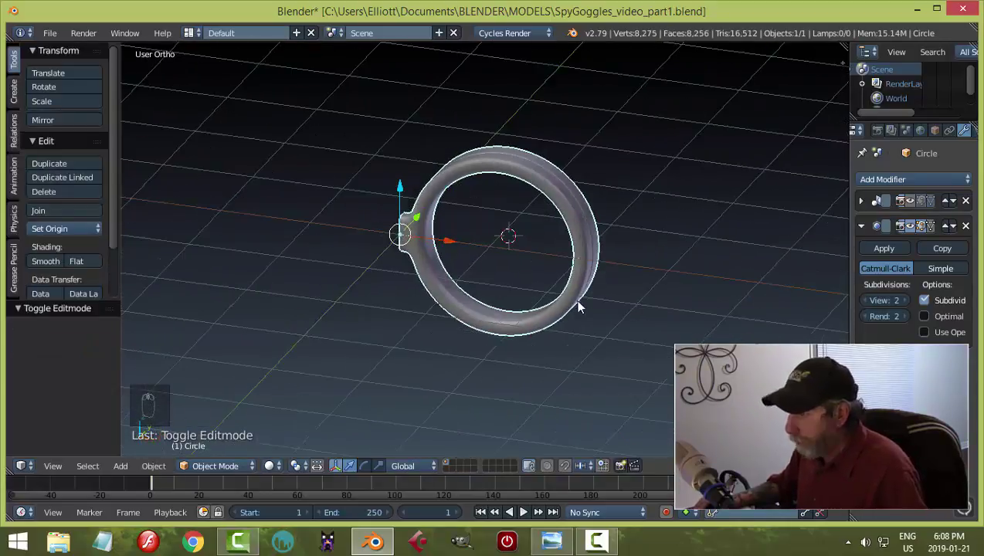
Step: Add a plane at the 3D cursor and rotate it 90° around X so it stands across the ring's opening
key(shift+a)
mouse_move(587, 293)
click(633, 291)
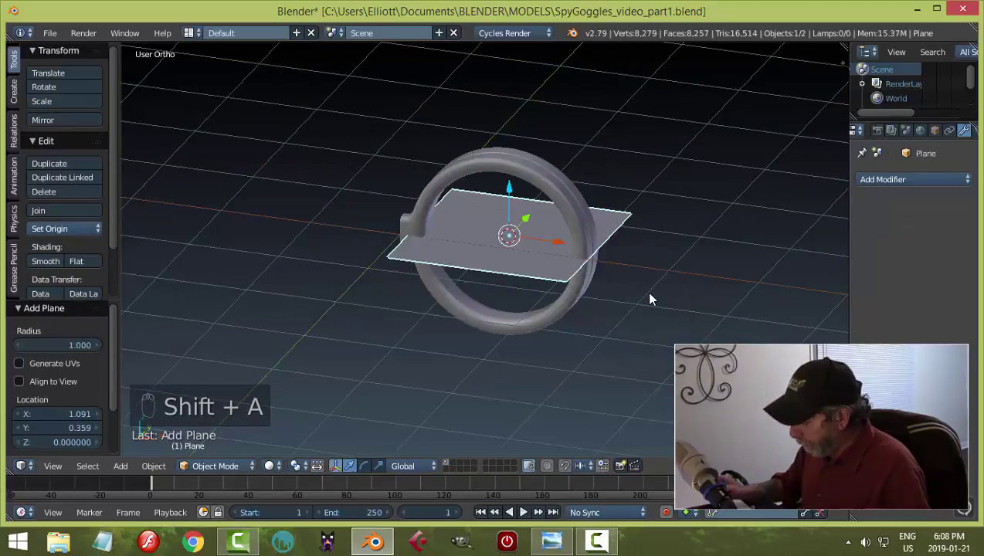
key(KP_1)
text(r)
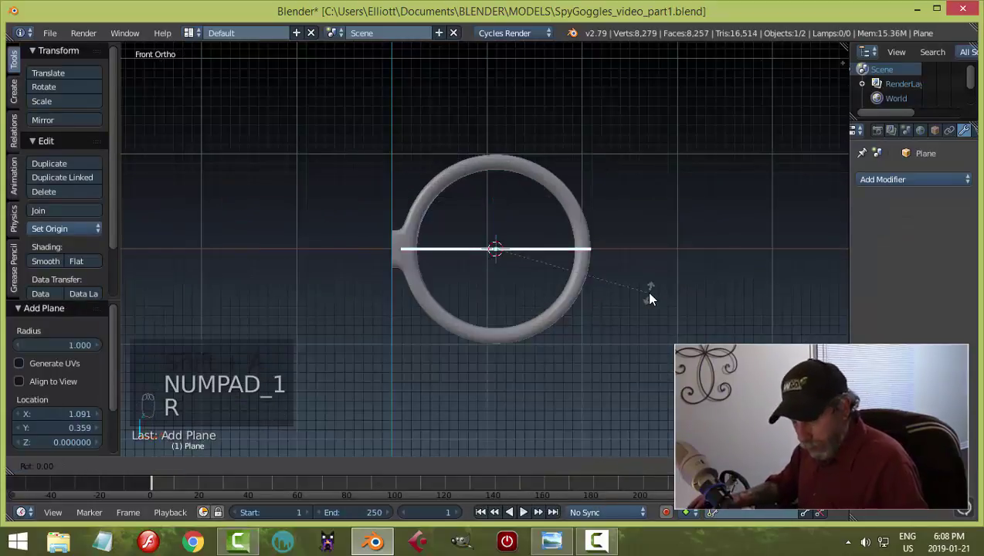
text(x90)
key(Return)
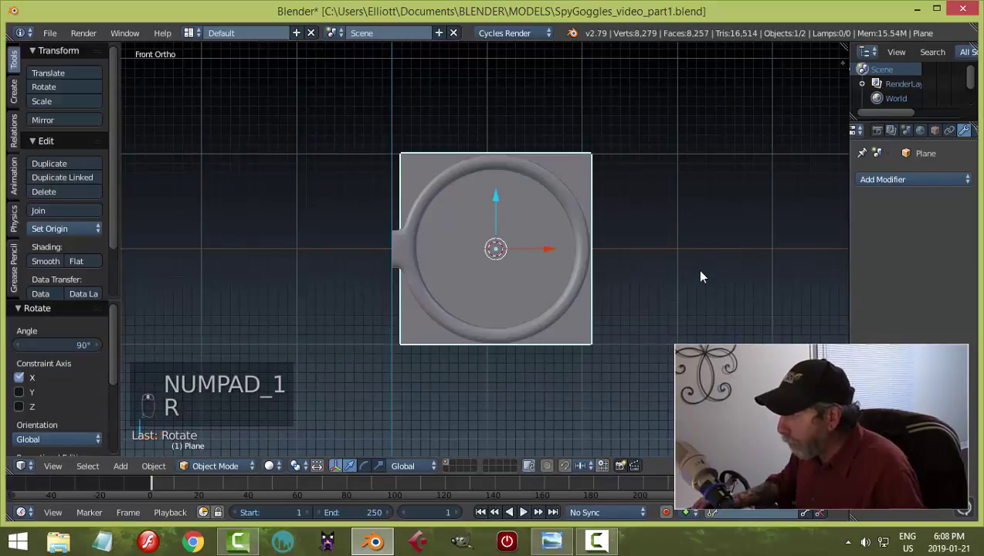
middle_drag(699, 272, 548, 292)
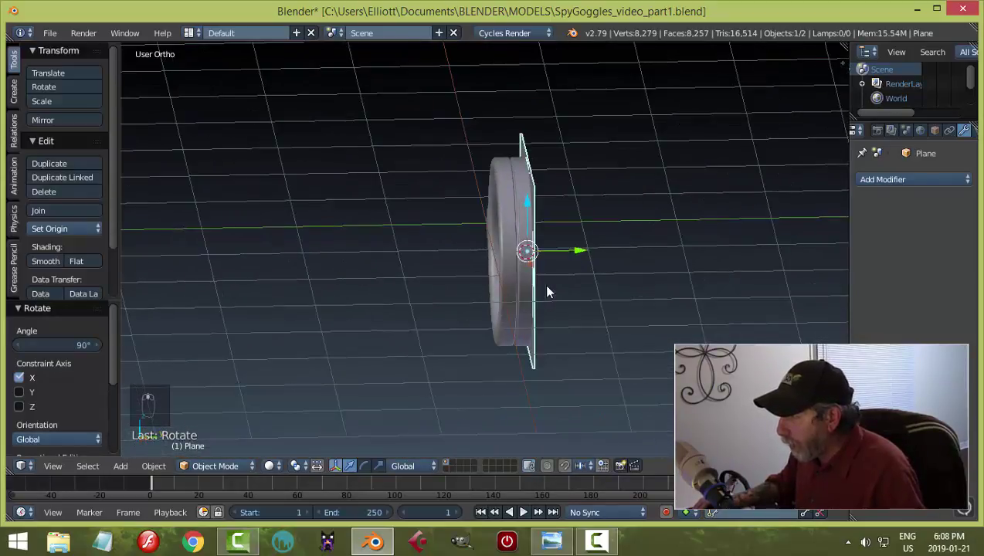
middle_drag(581, 253, 665, 301)
Step: Subdivide the plane with 25 cuts in Edit Mode
key(KP_1)
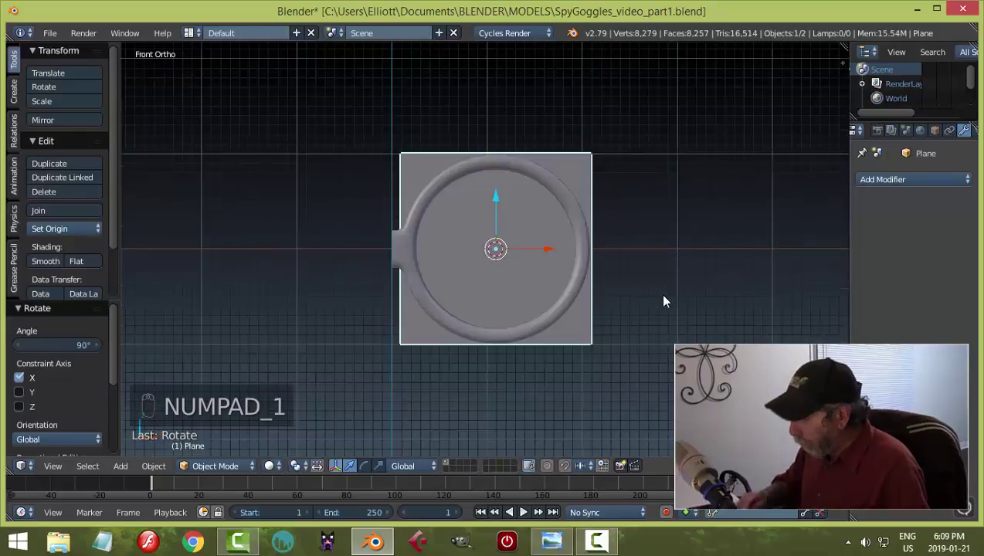
key(Tab)
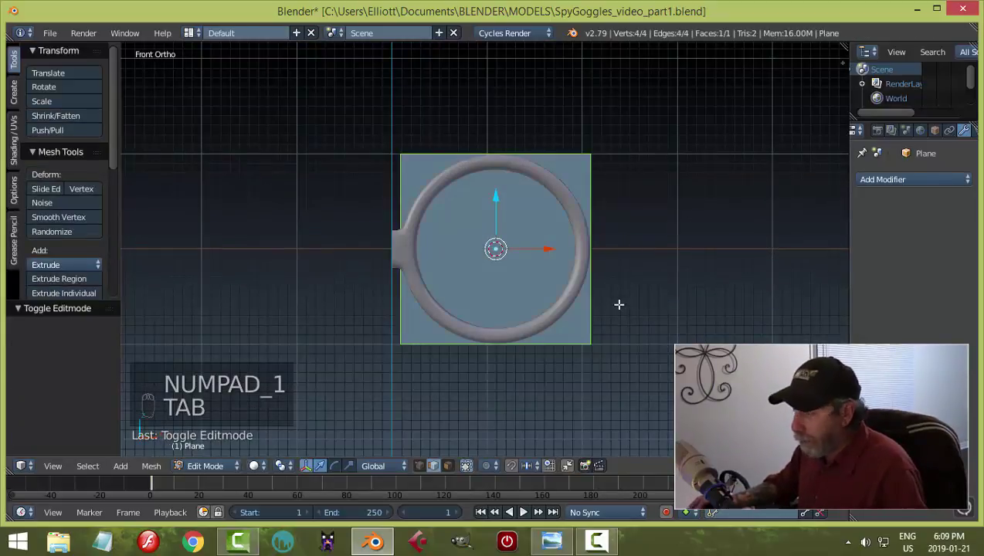
key(w)
click(575, 174)
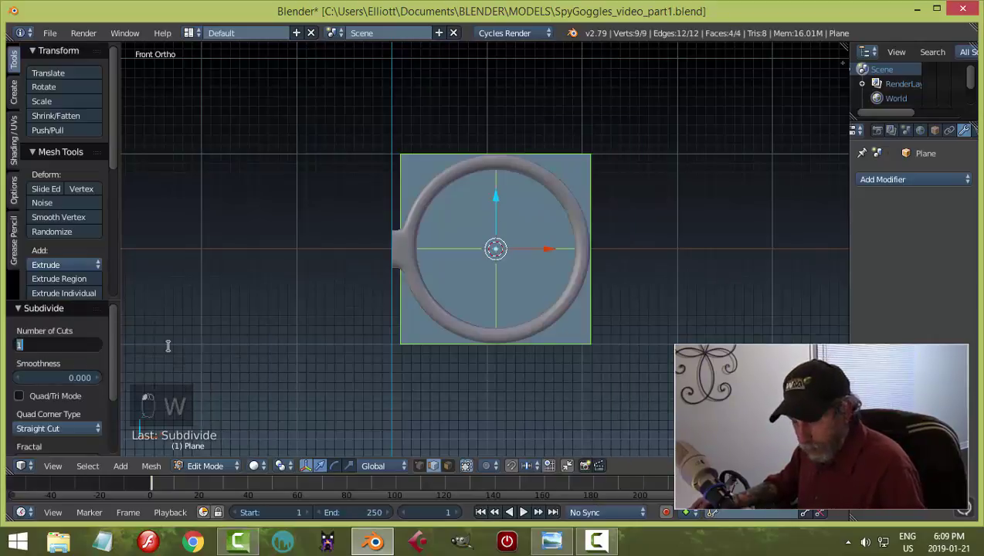
text(25)
key(Return)
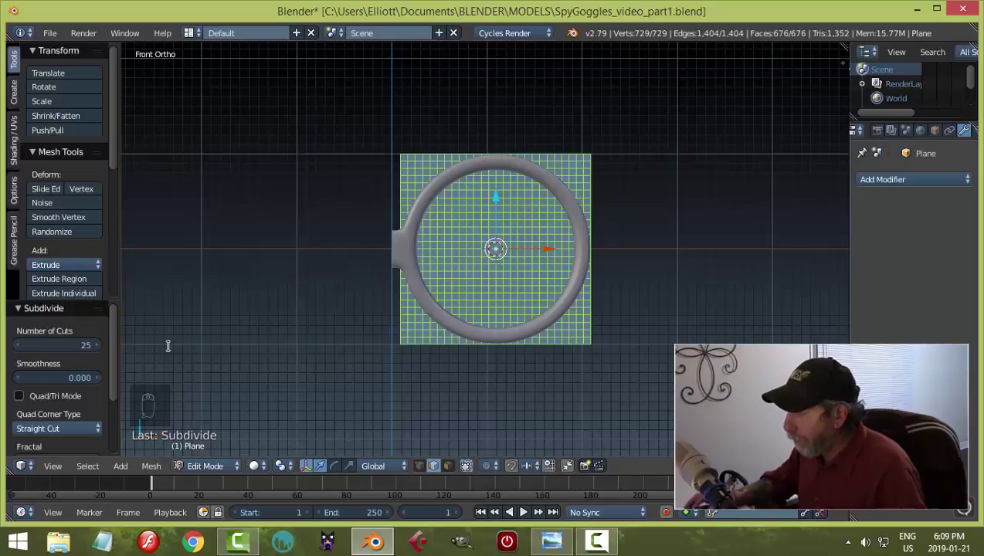
Step: Switch to face selection and apply Checker Deselect so that every second face of the plane stays selected
key(ctrl+Tab)
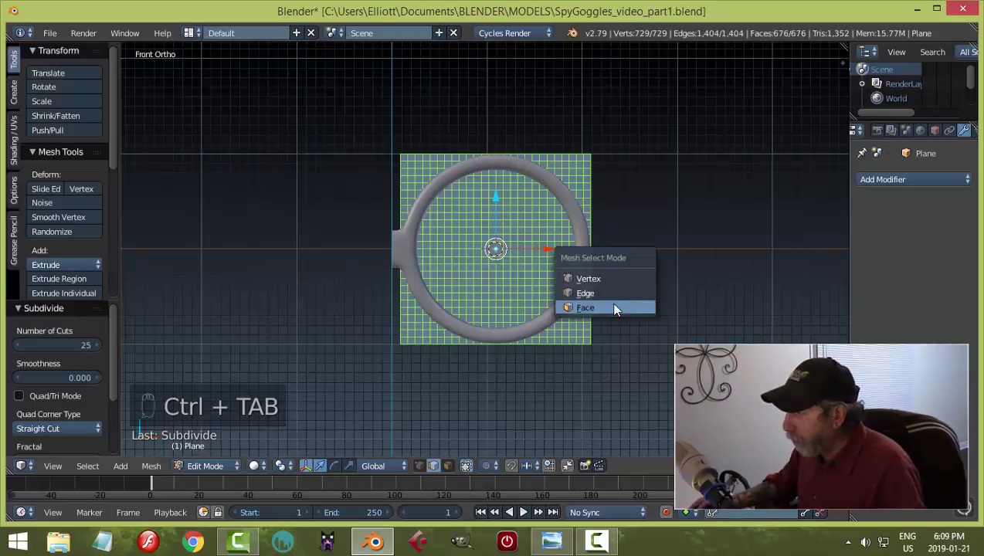
click(616, 309)
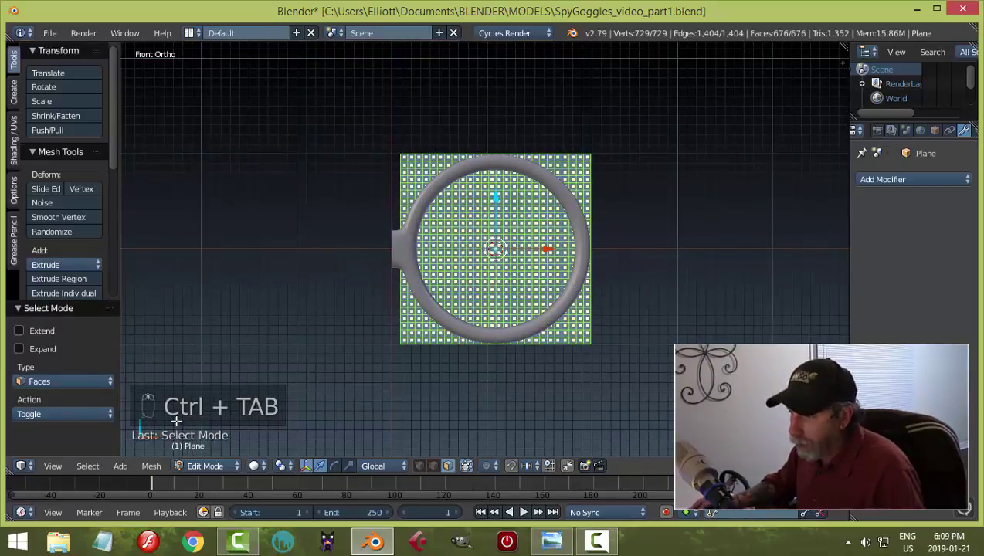
click(88, 466)
click(135, 360)
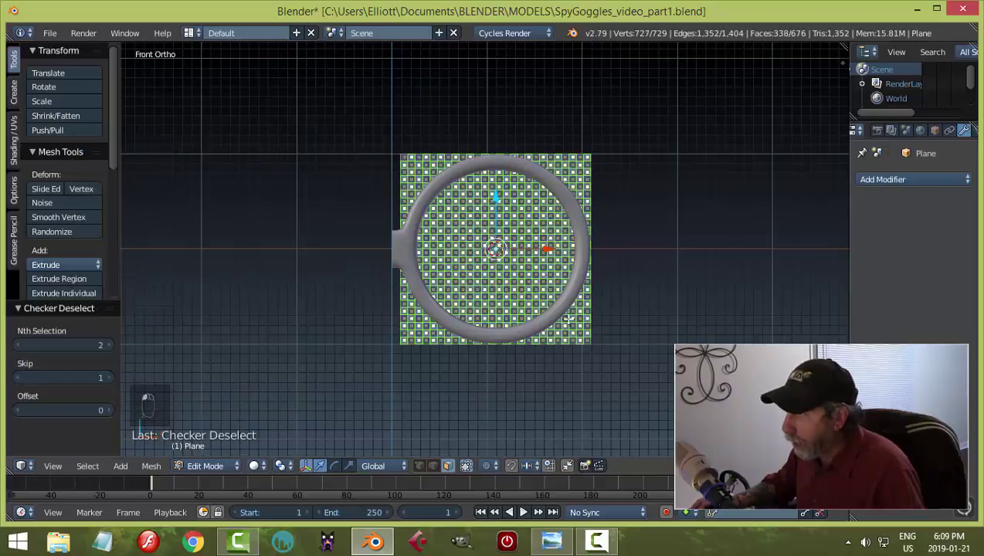
scroll(636, 301, up, 3)
shift+middle_drag(695, 268, 664, 325)
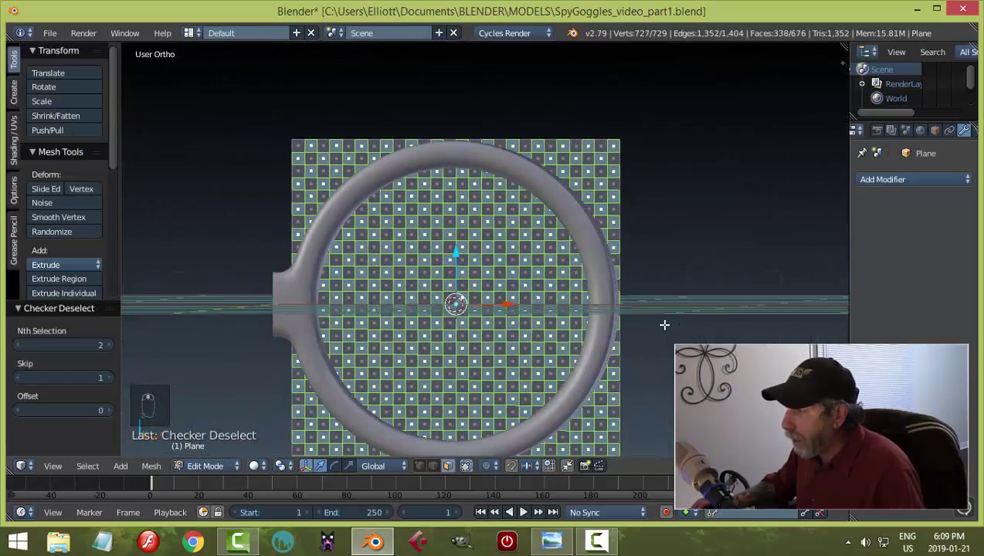
Step: Inset the selected checker faces by 0.01, delete them to make a perforated mesh, and return to Object Mode
key(i)
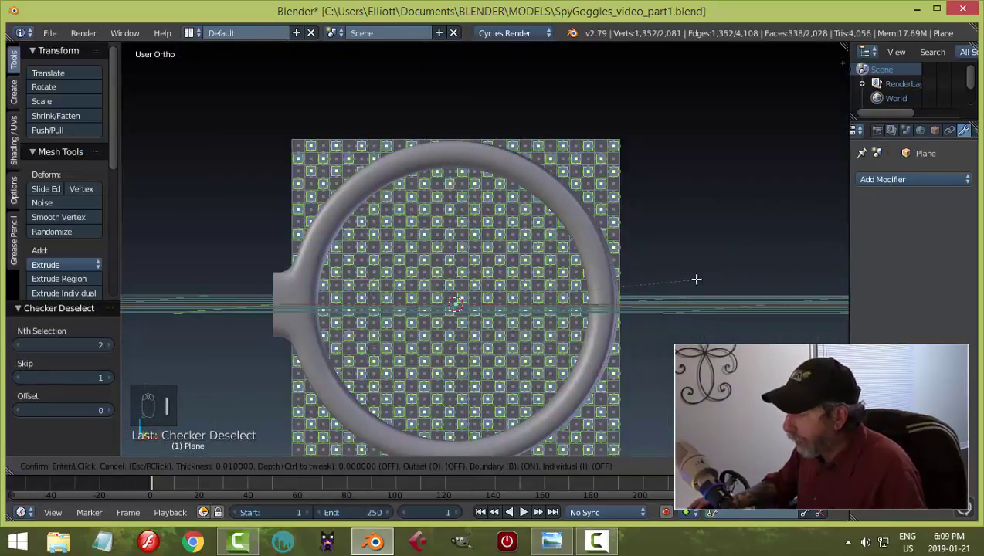
click(696, 279)
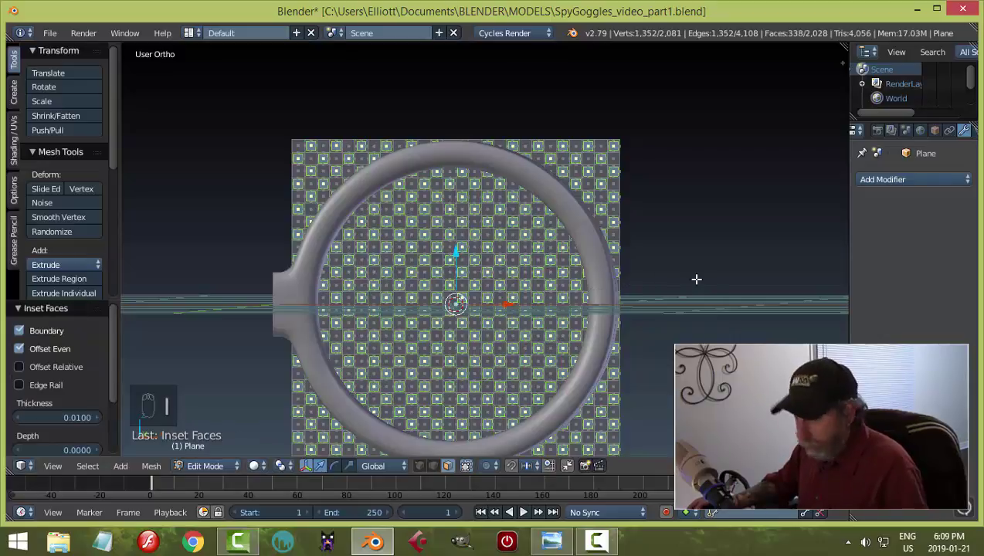
key(x)
click(694, 278)
key(Tab)
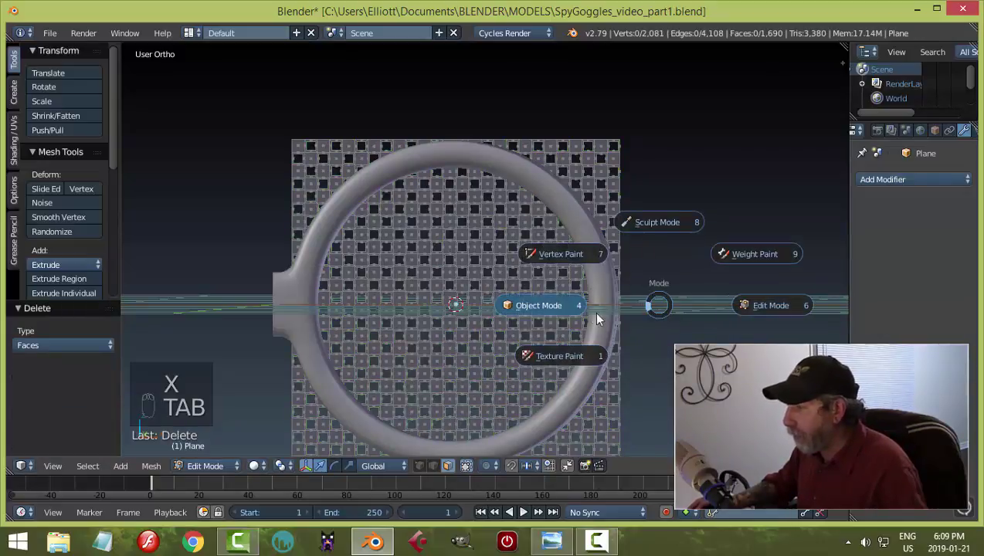
click(619, 297)
middle_drag(618, 297, 750, 259)
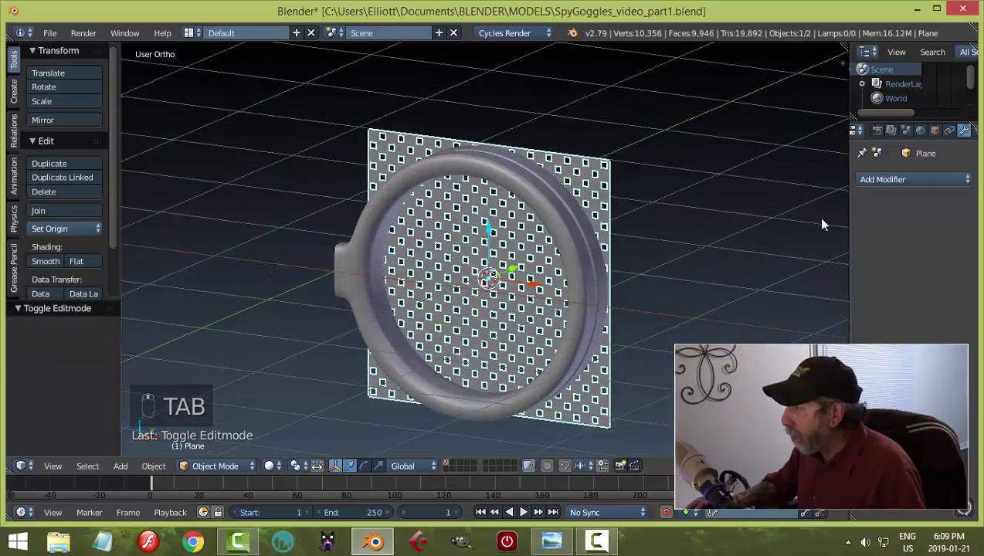
Step: Add a Subdivision Surface modifier to the perforated plane, and turn off its viewport display
click(883, 179)
click(666, 420)
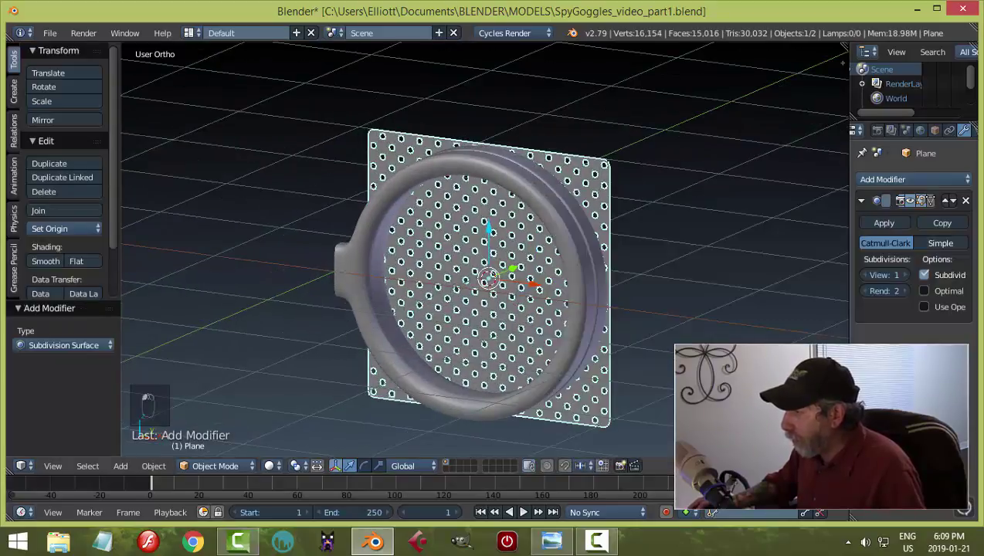
middle_drag(666, 420, 650, 309)
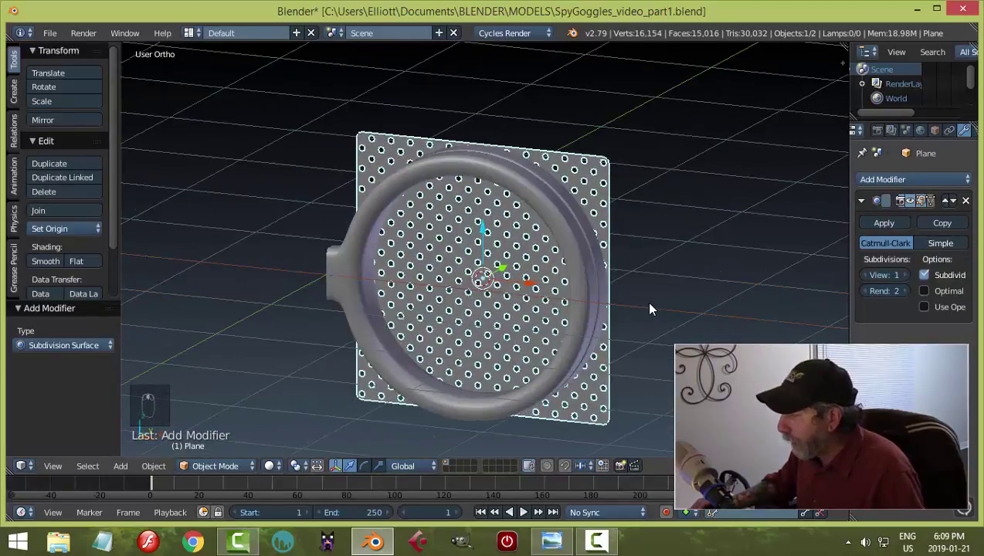
click(910, 202)
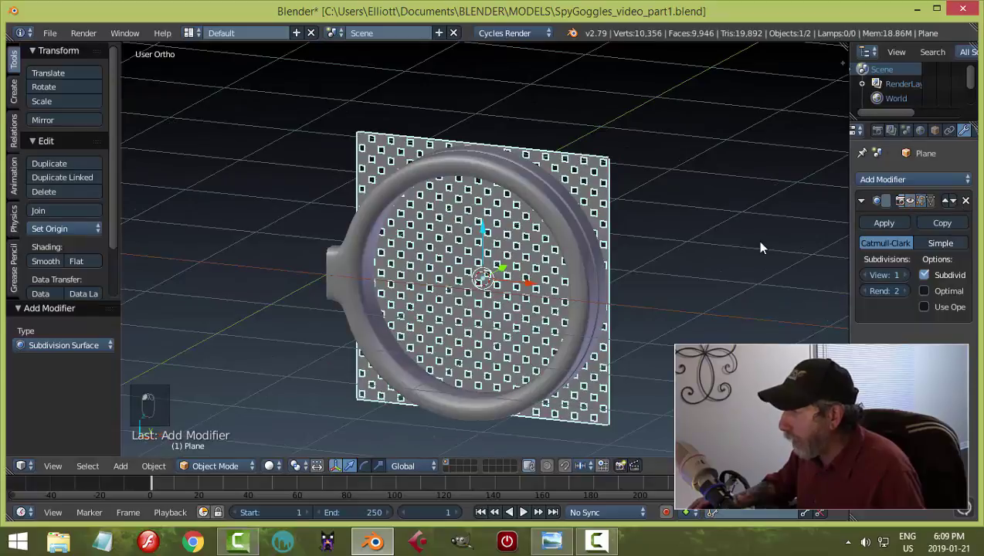
middle_drag(763, 246, 378, 210)
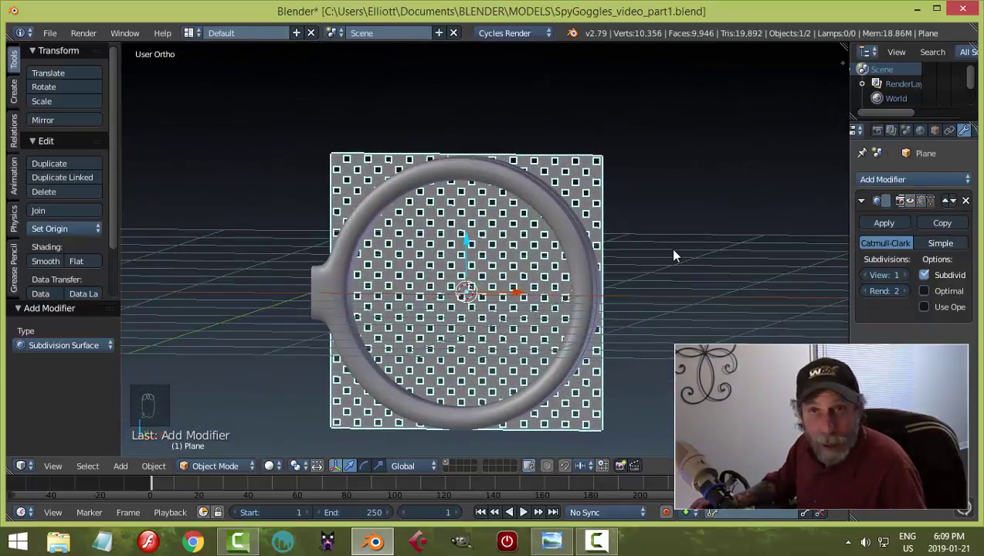
Step: Open the goggle rim in Edit Mode and switch to edge selection
middle_drag(670, 248, 632, 209)
middle_drag(670, 299, 572, 247)
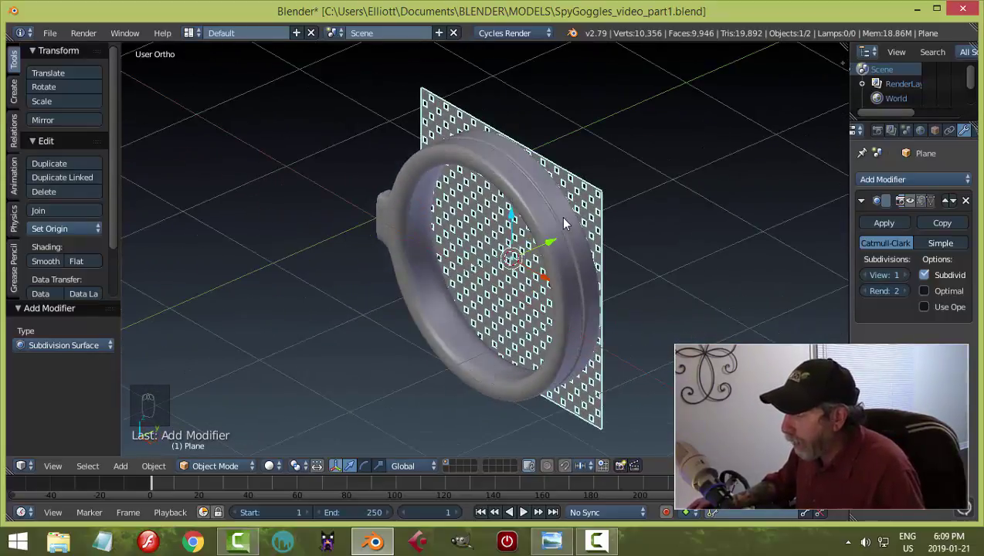
right_click(564, 224)
key(Tab)
click(698, 247)
middle_drag(698, 251, 651, 266)
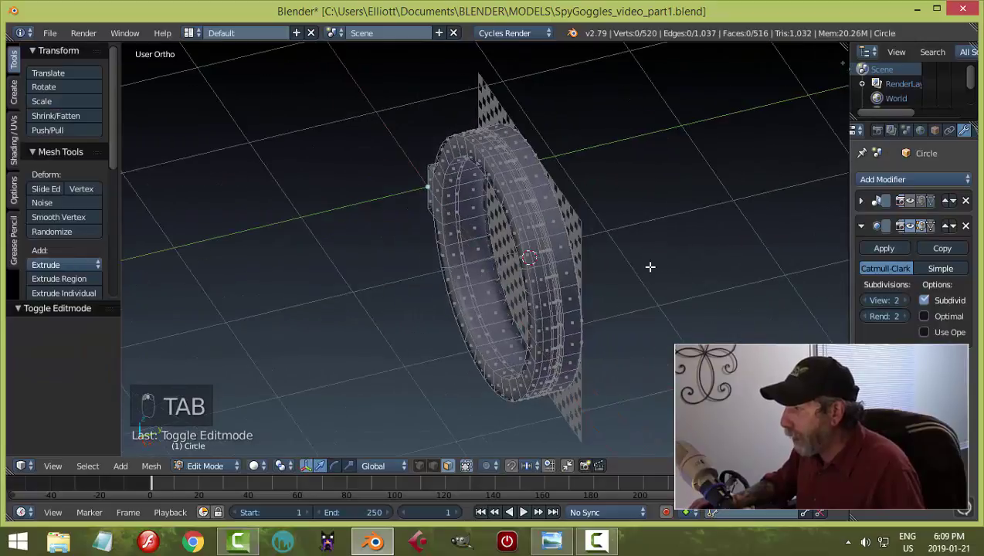
scroll(615, 272, up, 2)
key(ctrl+Tab)
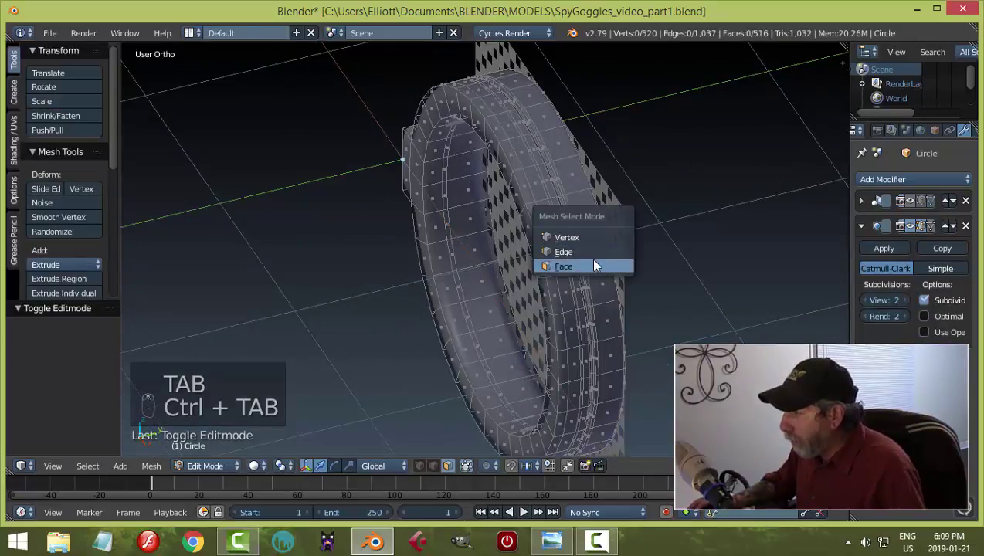
click(588, 251)
mouse_move(610, 262)
middle_down()
mouse_move(544, 197)
mouse_move(675, 226)
mouse_move(657, 271)
mouse_move(593, 258)
middle_up()
alt+right_click(566, 188)
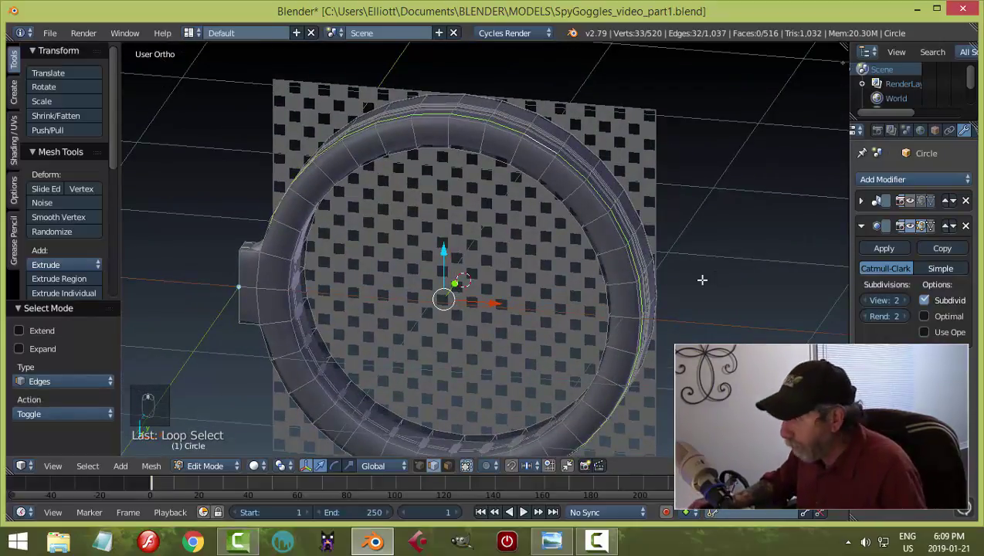
middle_drag(701, 280, 643, 268)
key(shift+d)
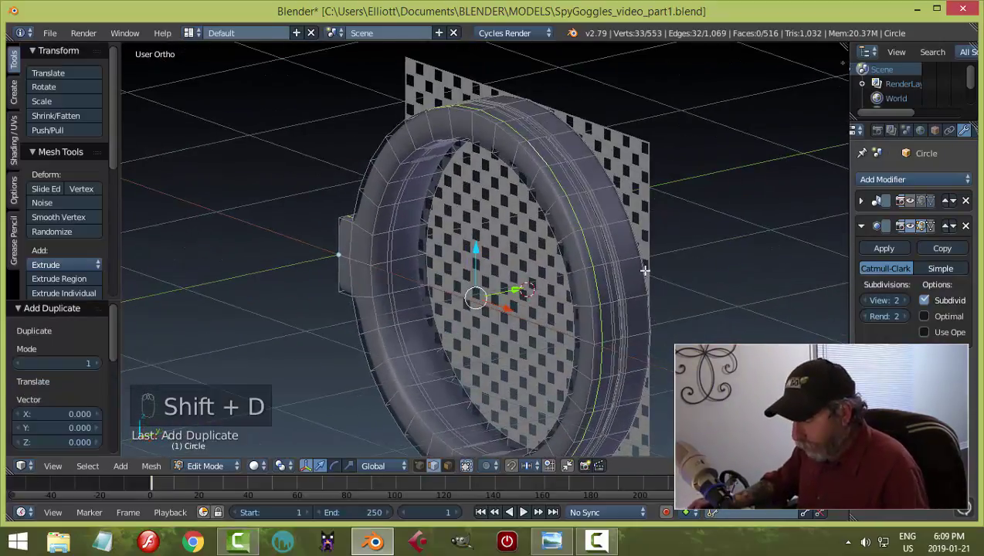
key(p)
click(643, 269)
key(Tab)
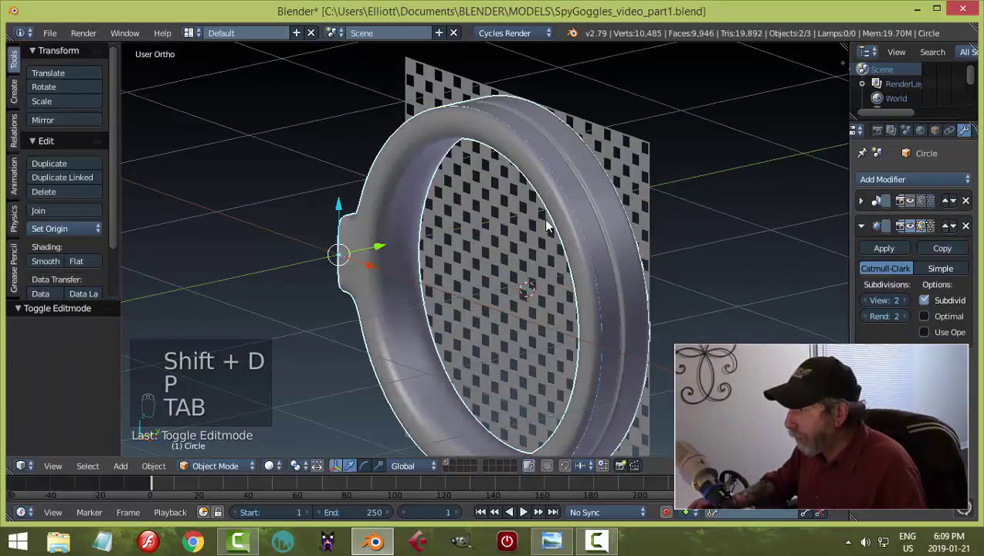
right_click(561, 187)
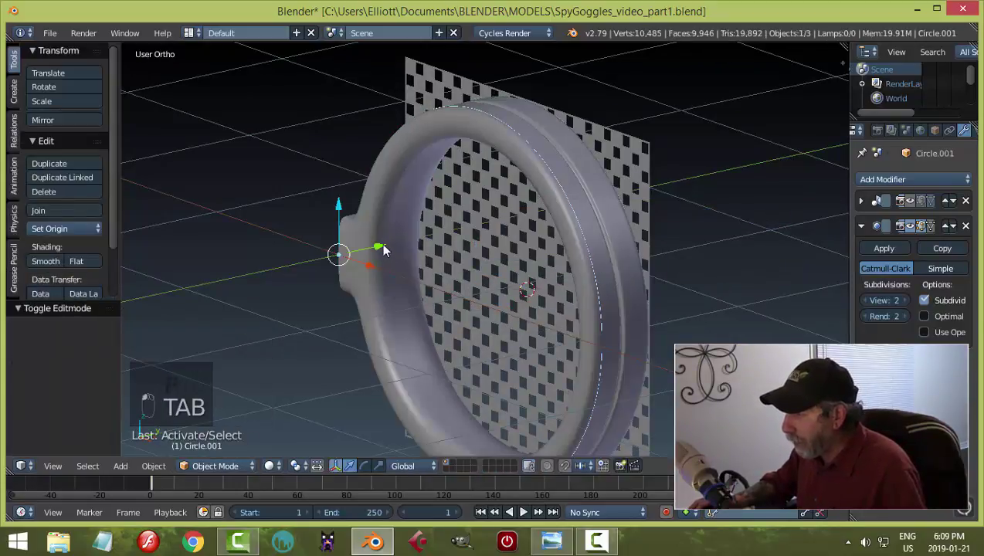
drag(384, 251, 366, 246)
middle_drag(144, 265, 201, 264)
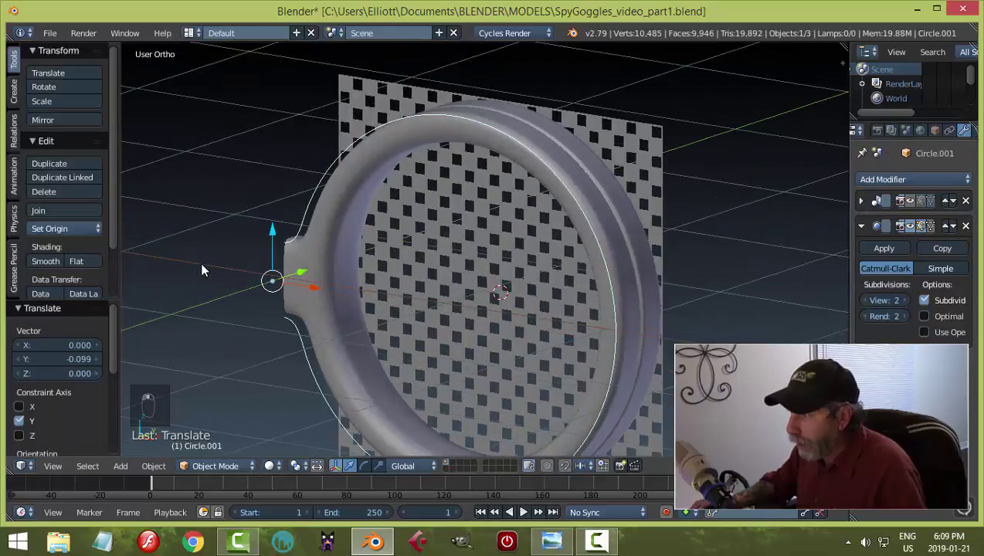
key(x)
click(335, 239)
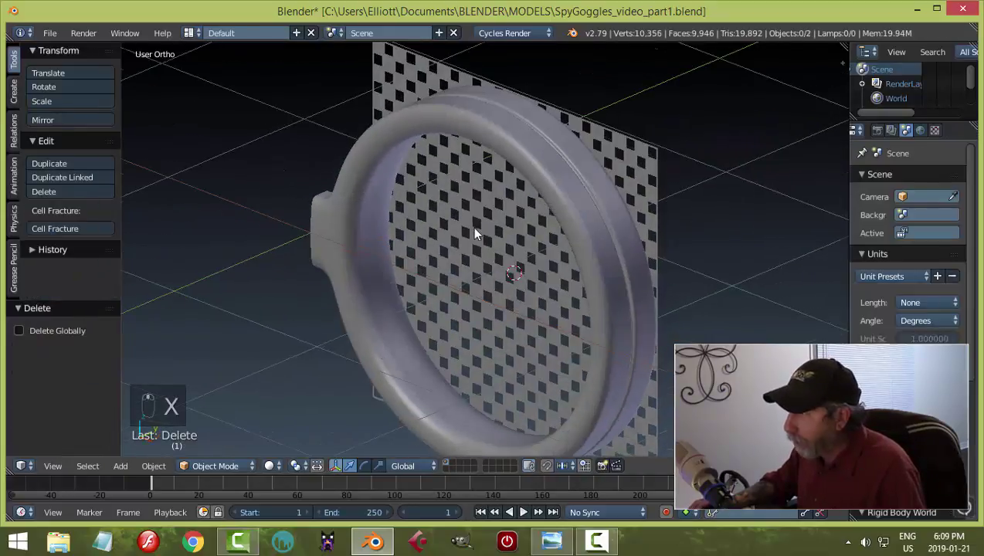
Step: Duplicate the rim's inner edge loop in place, separate it into its own object, and return to Object Mode
right_click(530, 148)
key(Tab)
middle_drag(520, 254, 573, 242)
alt+right_click(510, 163)
key(shift+d)
right_click(573, 241)
key(p)
click(573, 242)
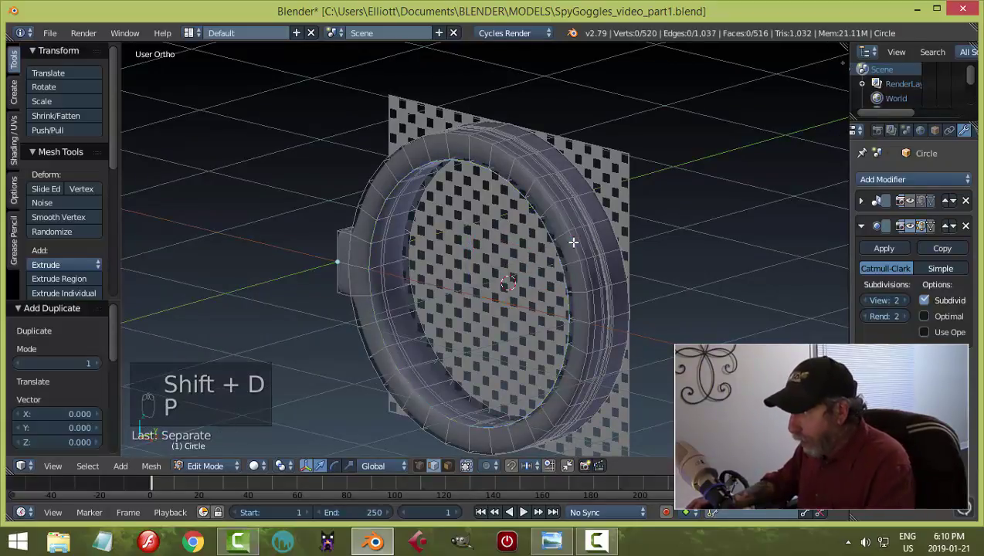
key(Tab)
Step: Set the separated inner loop's origin to its geometry
click(454, 241)
right_click(373, 241)
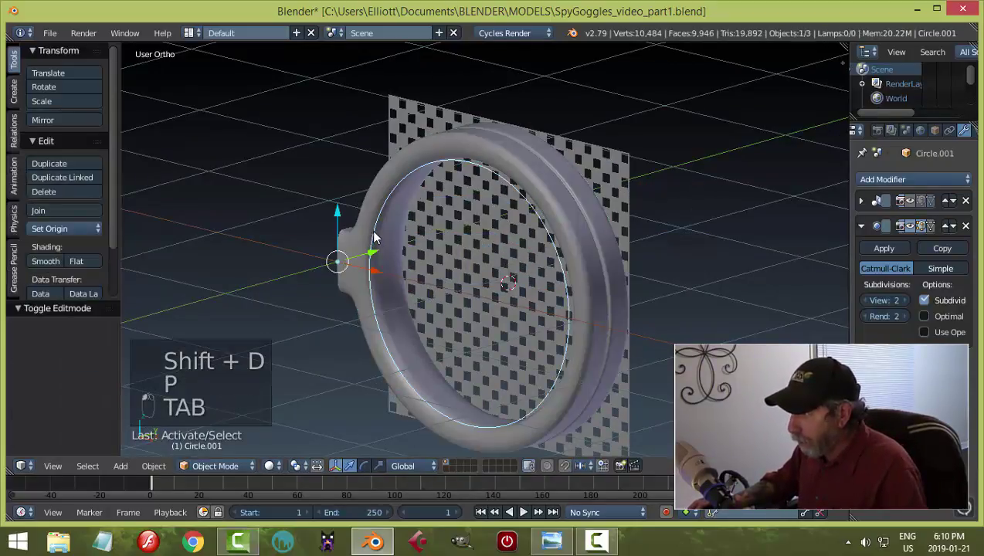
click(51, 228)
click(73, 260)
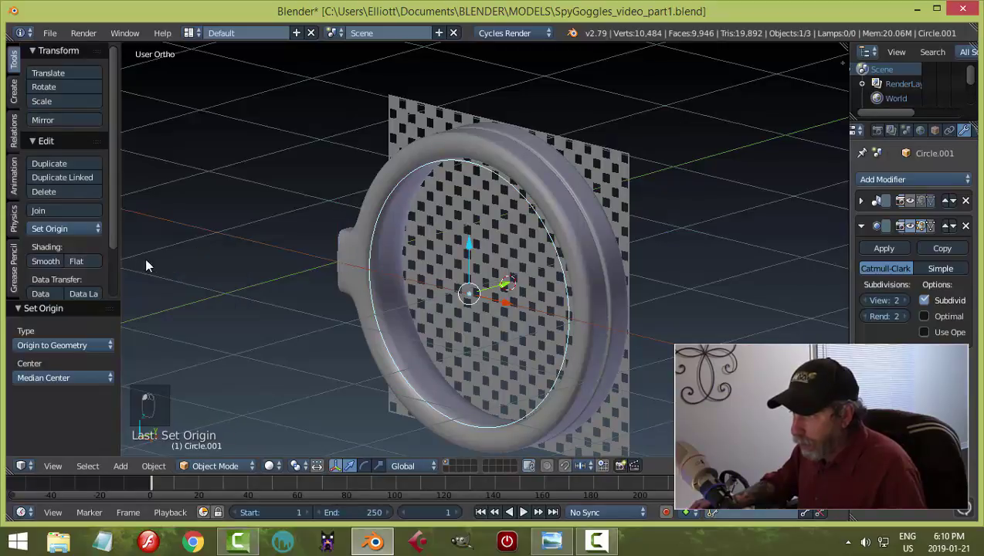
Step: Move the separated loop along Y out in front of the rim and scale it up slightly
middle_drag(356, 288, 400, 303)
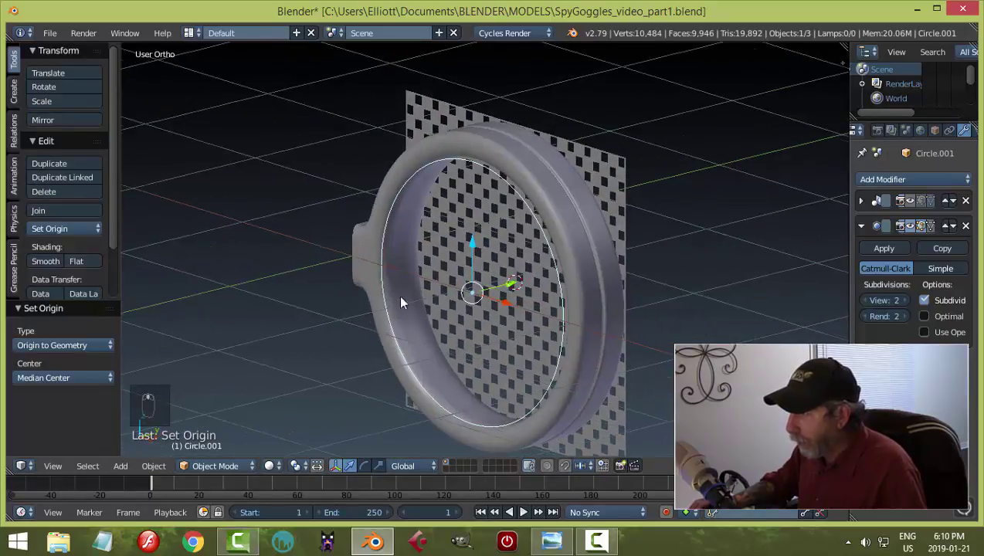
drag(502, 286, 439, 302)
middle_drag(438, 302, 533, 302)
key(s)
click(512, 293)
Step: Fill the loop with a face in Edit Mode and extrude it about 0.332 along Y toward the rim
key(Tab)
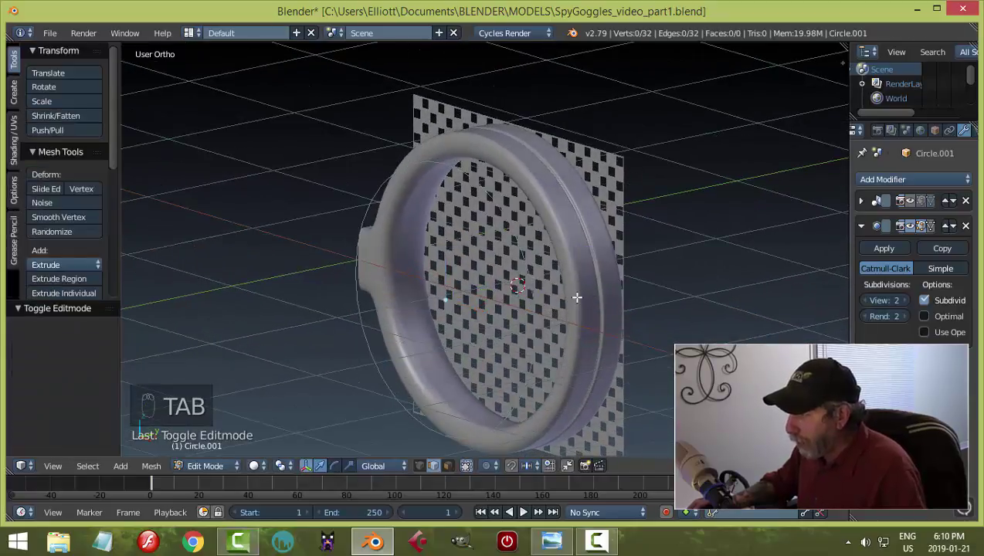
key(a)
key(a)
key(f)
middle_drag(588, 298, 556, 313)
key(e)
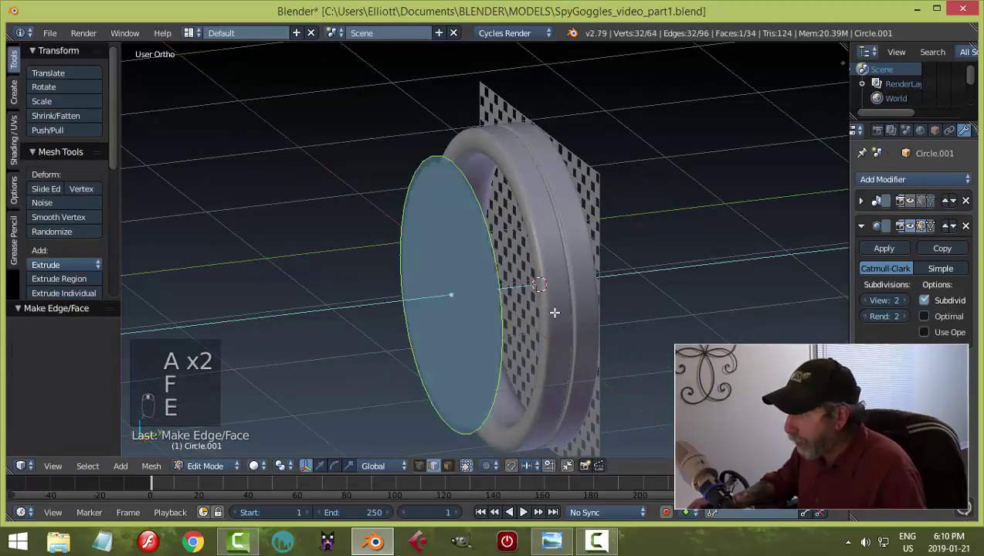
click(553, 278)
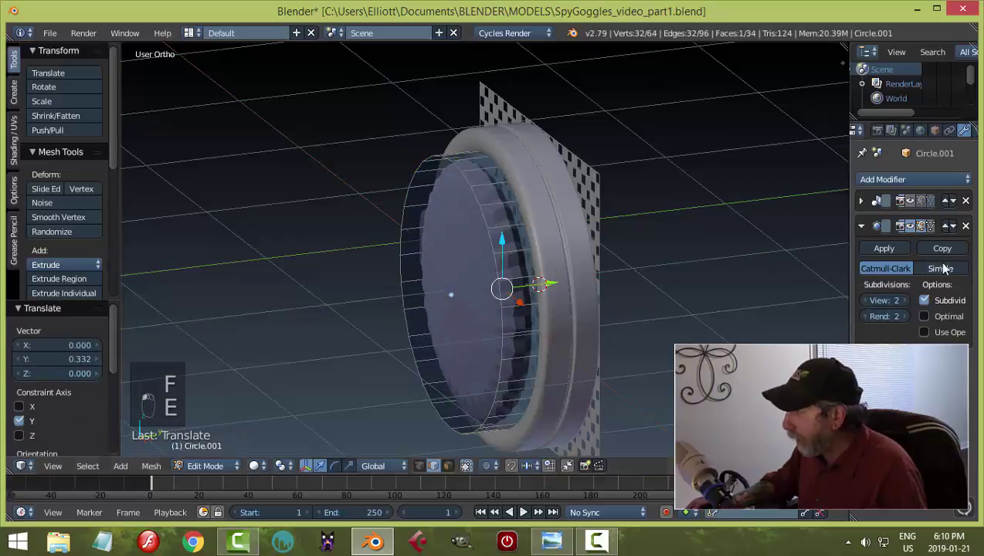
Step: Remove both modifiers from the extruded cylinder, then recalculate its normals outward and return to Object Mode
click(965, 226)
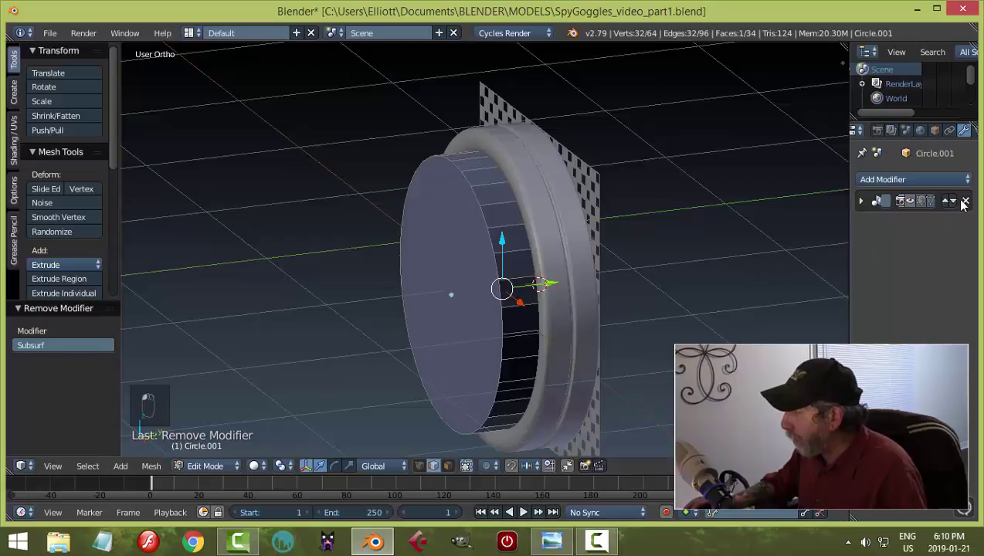
click(967, 202)
key(a)
key(a)
key(a)
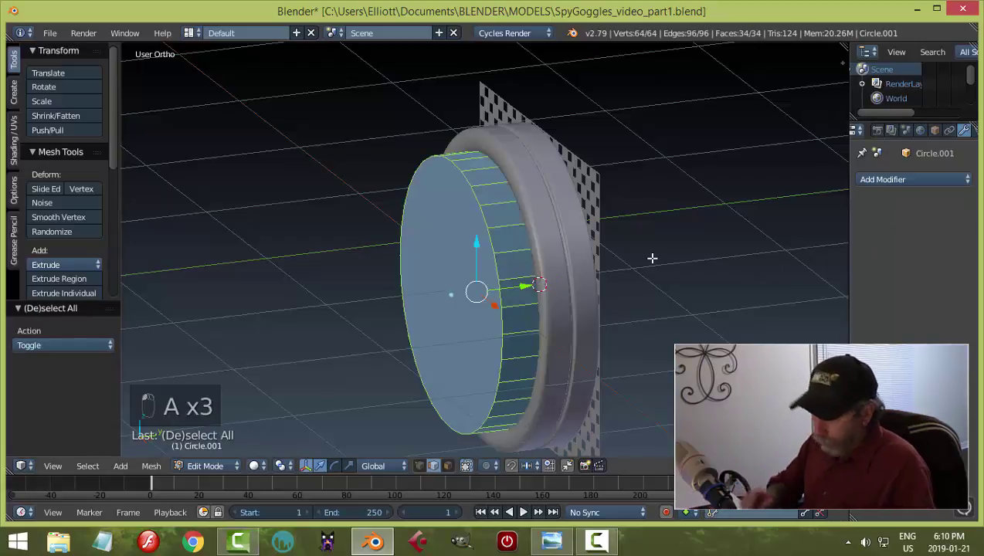
key(ctrl+n)
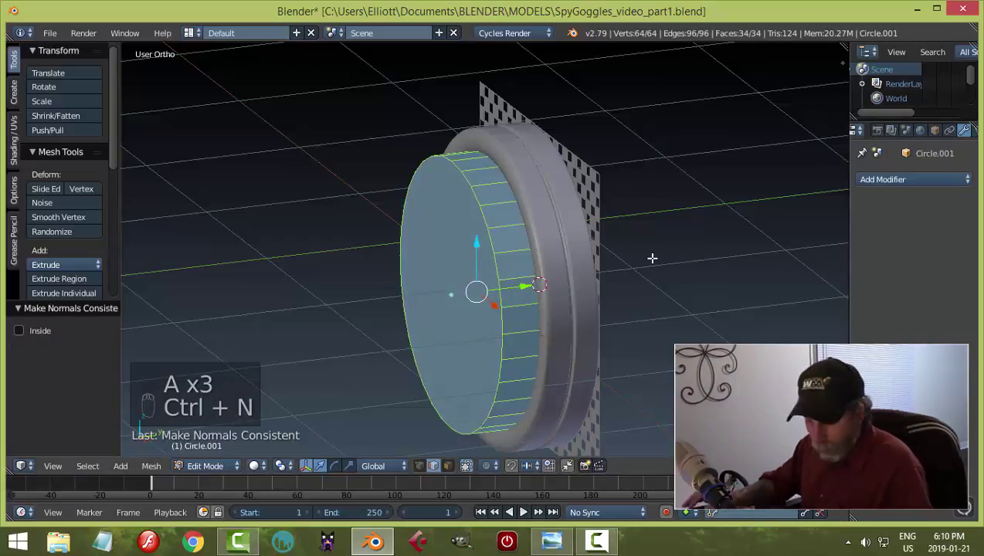
key(Tab)
key(Tab)
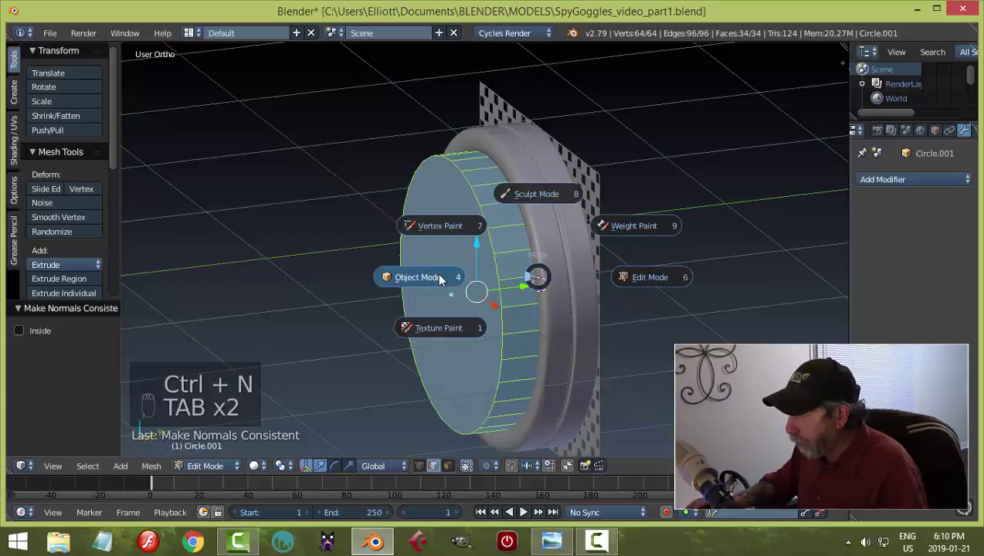
Step: Move the perforated plane about -0.480 along Y so that it cuts through the cylinder
right_click(604, 200)
drag(599, 278, 474, 309)
middle_drag(474, 308, 583, 242)
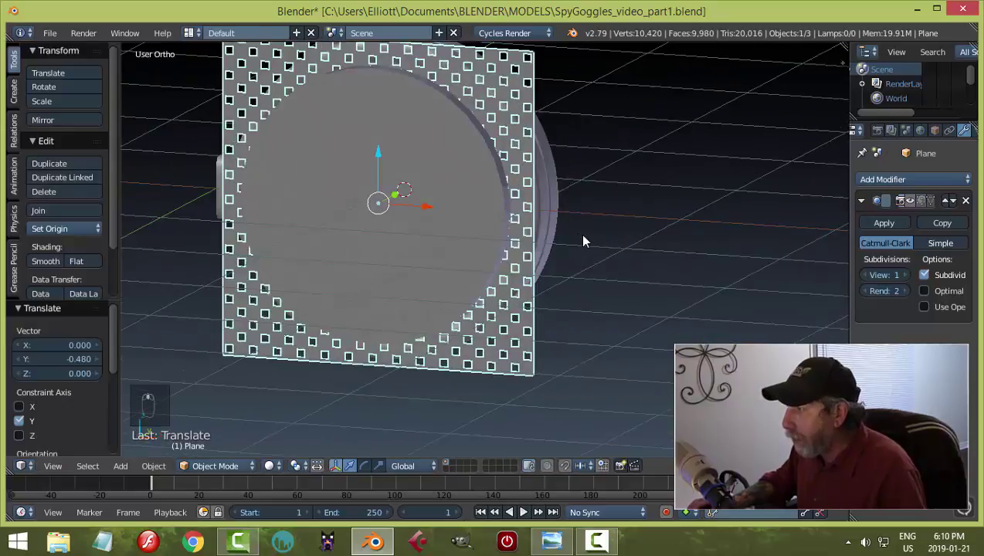
Step: Add a Boolean modifier set to Intersect to the cylinder with the perforated plane as its object, and apply it
right_click(487, 167)
click(865, 177)
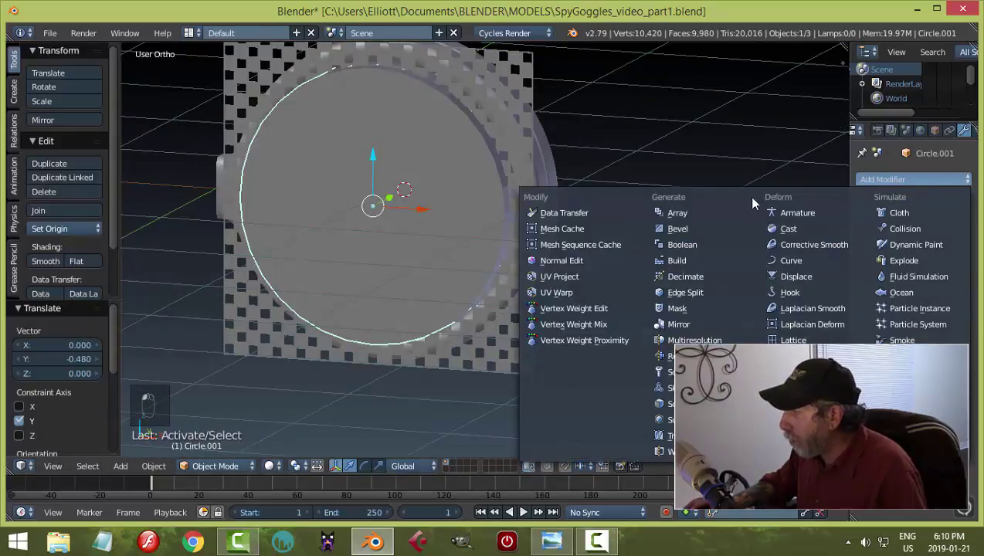
click(695, 242)
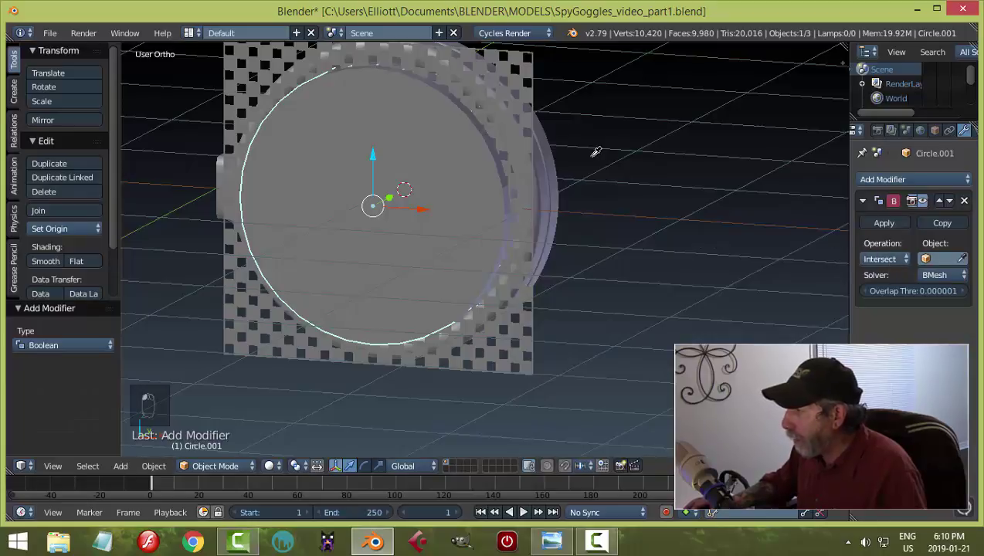
click(529, 67)
middle_drag(572, 125, 610, 162)
click(883, 223)
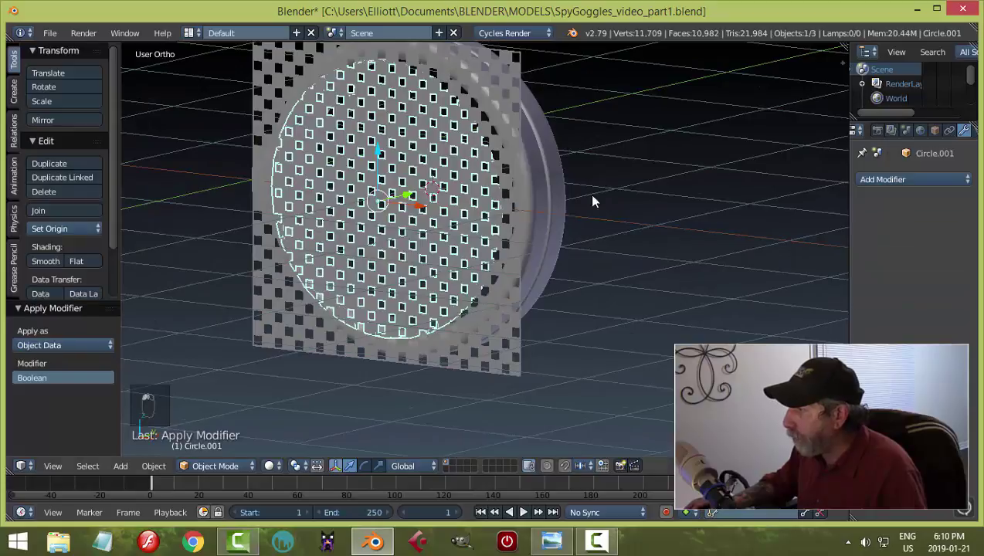
Step: Delete the original square perforated plane
right_click(503, 87)
key(x)
click(502, 87)
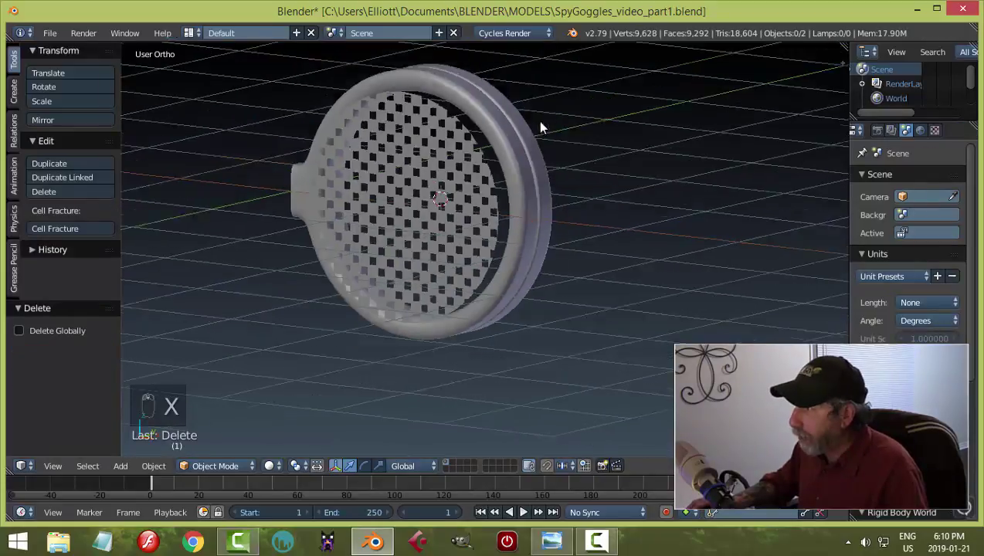
Step: Move the round mesh screen about 0.235 along Y so that it sits inside the rim
middle_drag(540, 122, 526, 162)
right_click(459, 192)
mouse_move(459, 191)
middle_down()
mouse_move(553, 199)
mouse_move(467, 185)
middle_up()
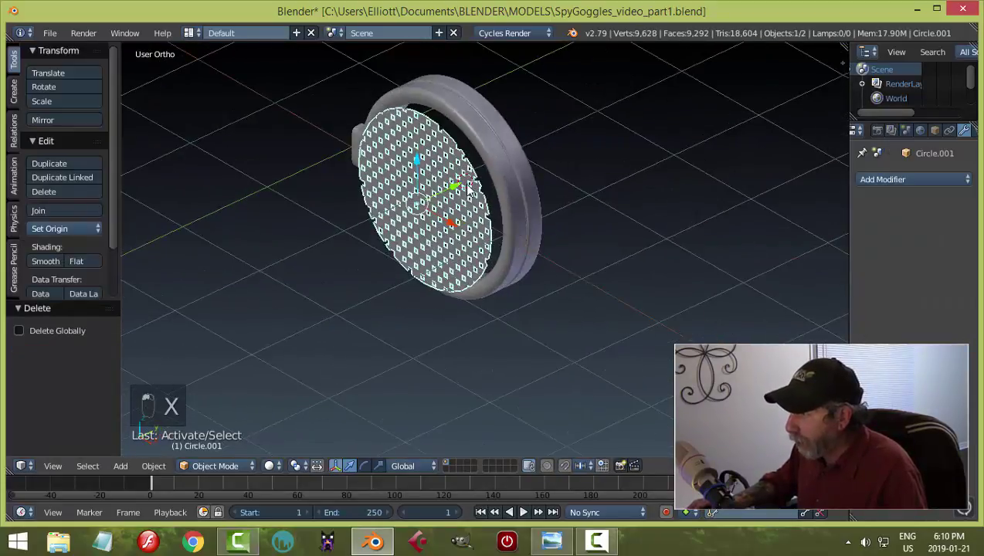
drag(454, 187, 474, 175)
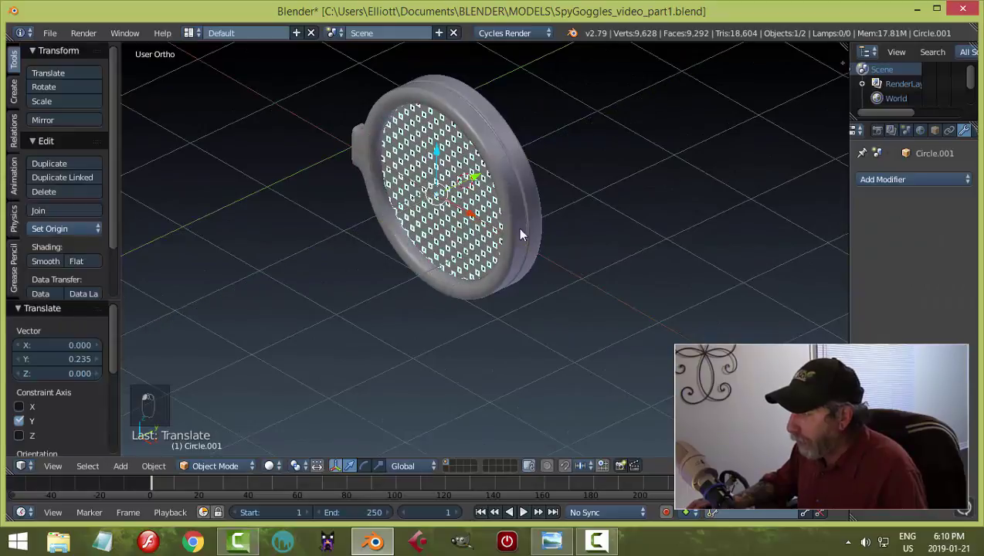
middle_drag(519, 230, 610, 193)
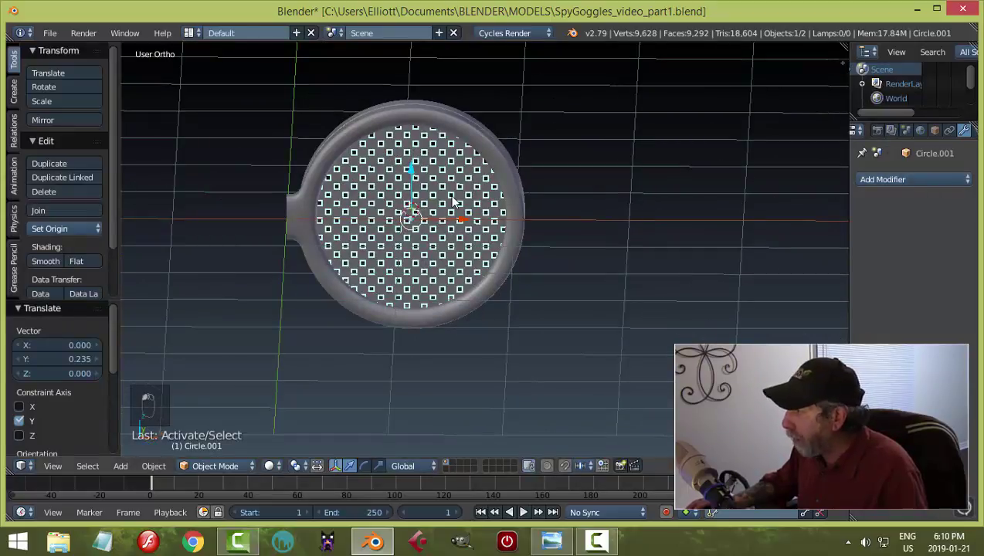
Step: Add a Subdivision Surface modifier to the round mesh screen
click(920, 180)
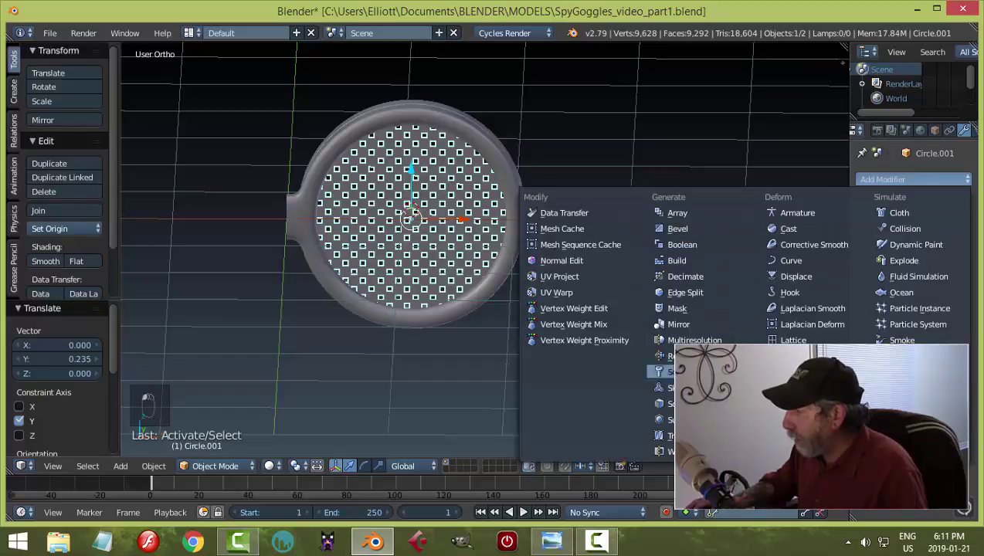
click(696, 419)
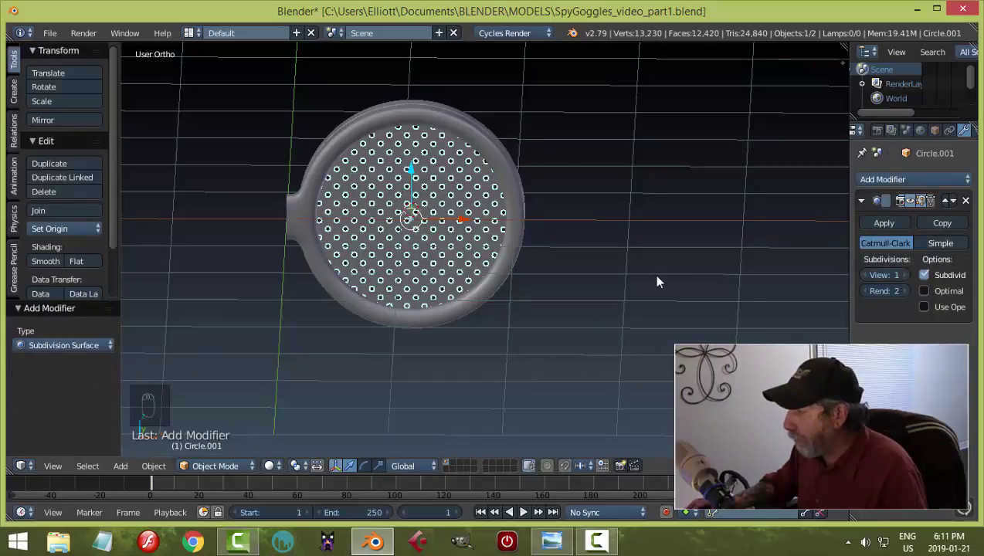
middle_drag(657, 279, 628, 240)
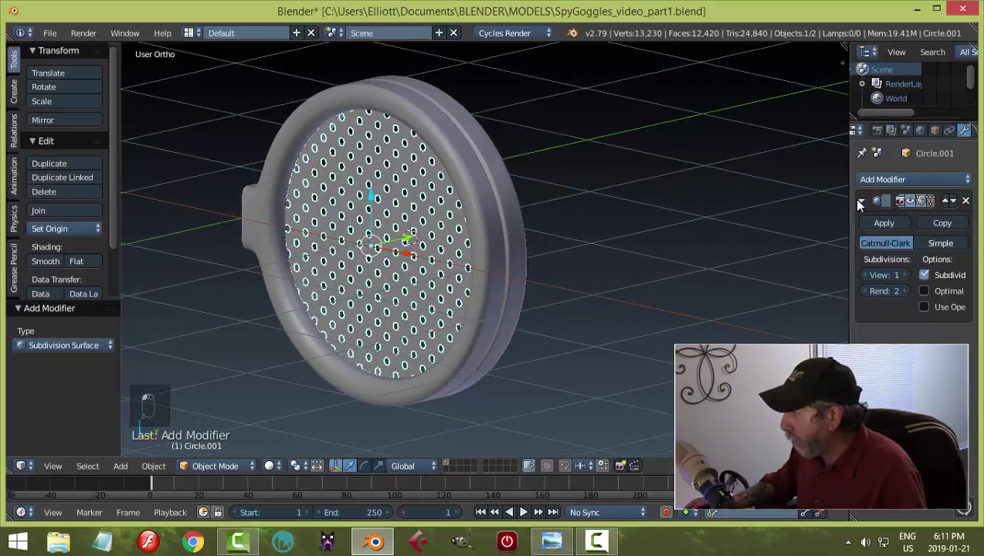
Step: Add a Solidify modifier to the mesh screen and place it above the Subdivision Surface modifier in the stack
click(860, 202)
click(911, 179)
click(660, 403)
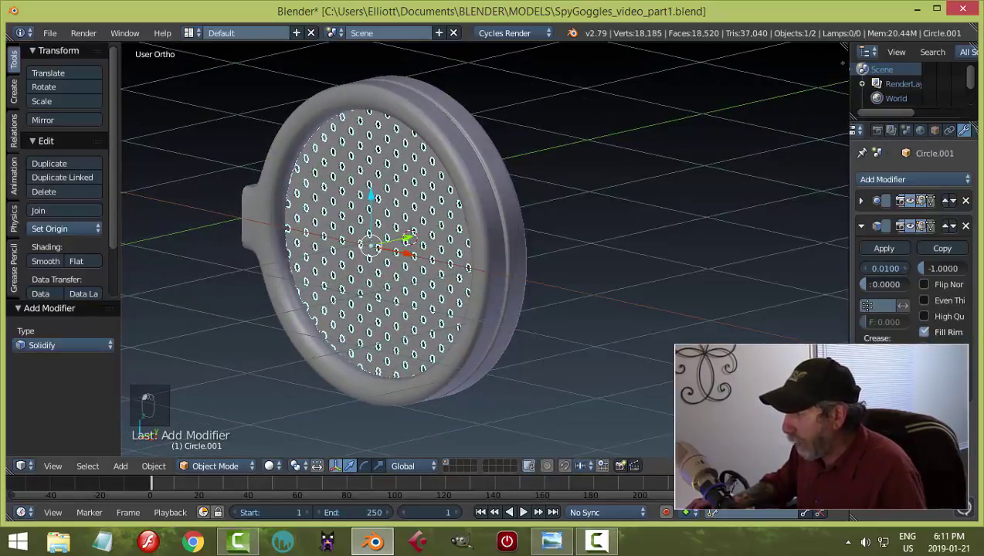
click(947, 226)
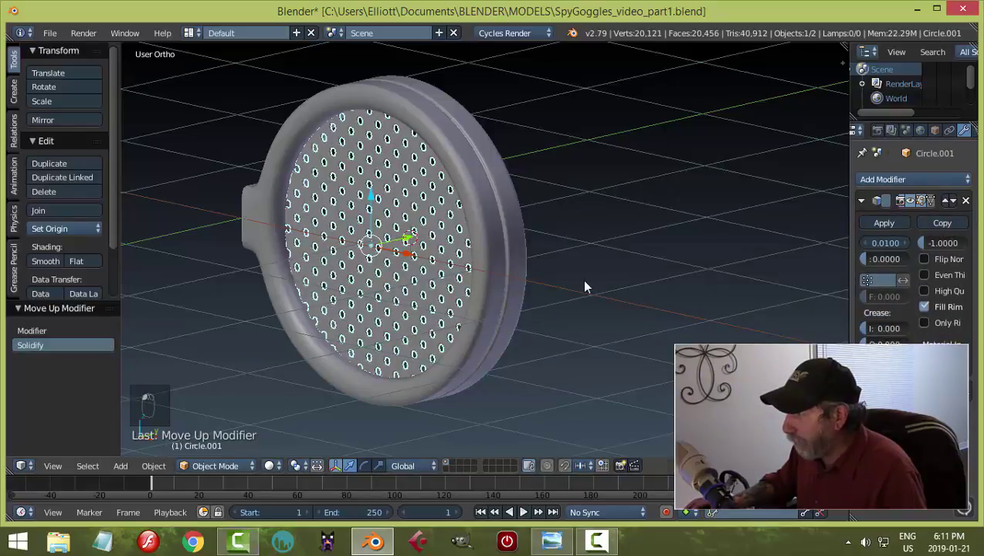
Step: Scale the round mesh screen up slightly so that its edge meets the inside of the eyepiece rim
key(a)
middle_drag(558, 270, 641, 255)
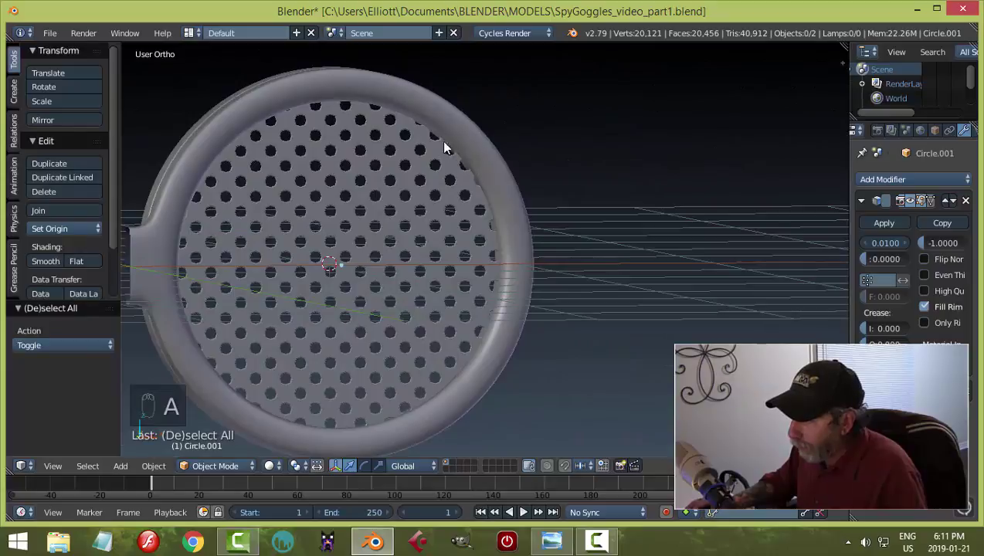
middle_drag(523, 268, 493, 234)
right_click(493, 234)
key(s)
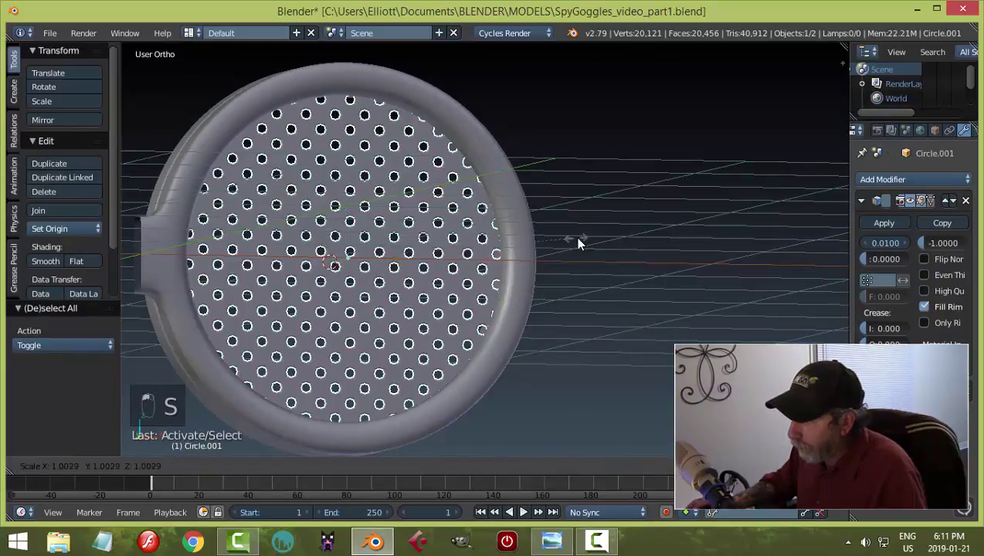
click(578, 243)
middle_drag(579, 243, 597, 245)
key(s)
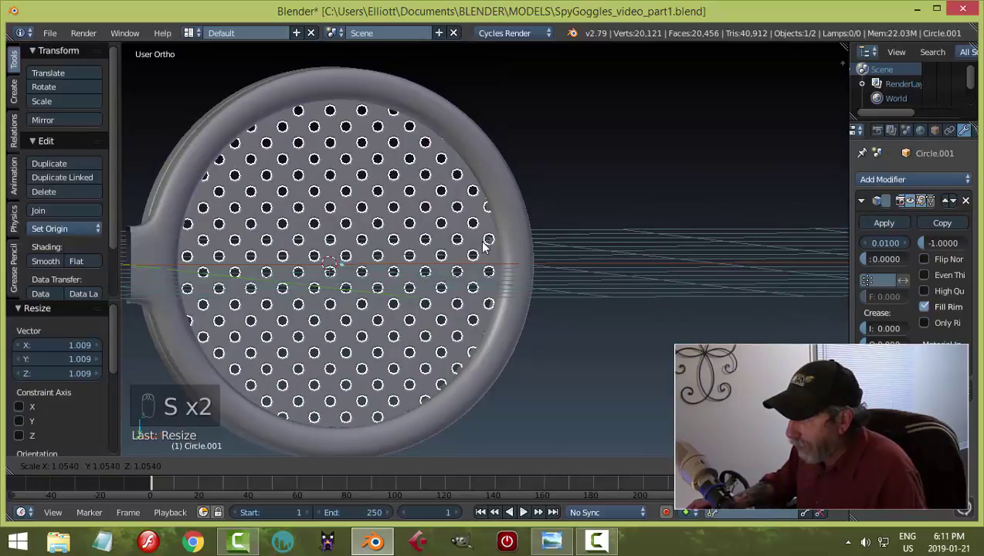
click(600, 248)
Step: Move the round mesh screen about 0.014 along Y, deeper into the rim
middle_drag(600, 248, 409, 235)
key(a)
right_click(410, 232)
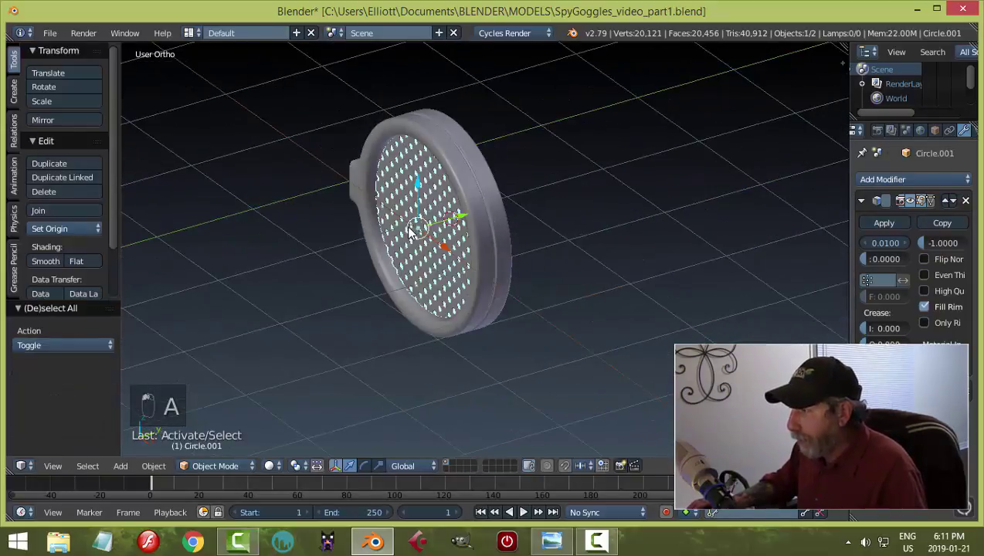
drag(464, 218, 465, 216)
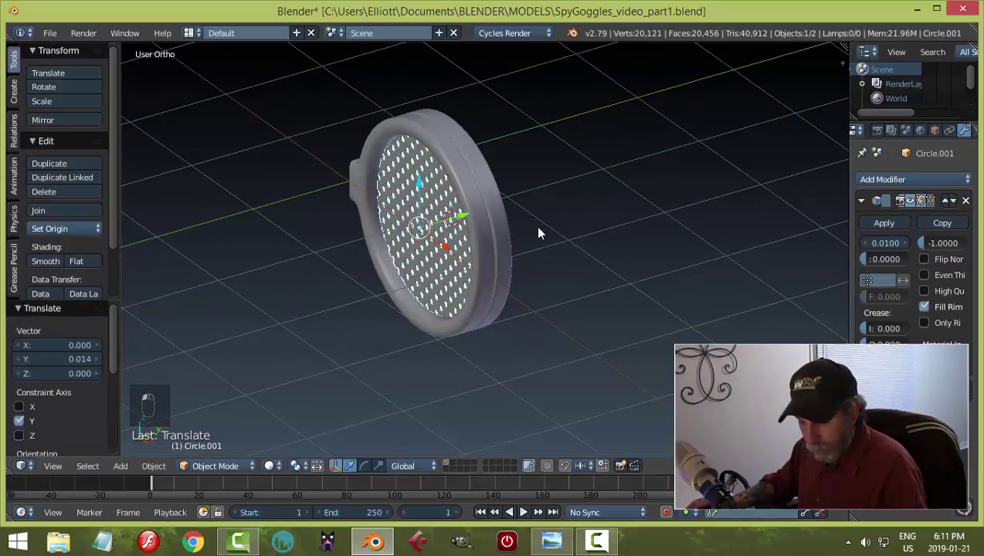
key(a)
Step: Turn on the viewport display of the goggle frame's Mirror modifier to bring back the second eyepiece
scroll(559, 230, down, 2)
middle_drag(560, 236, 465, 231)
right_click(476, 221)
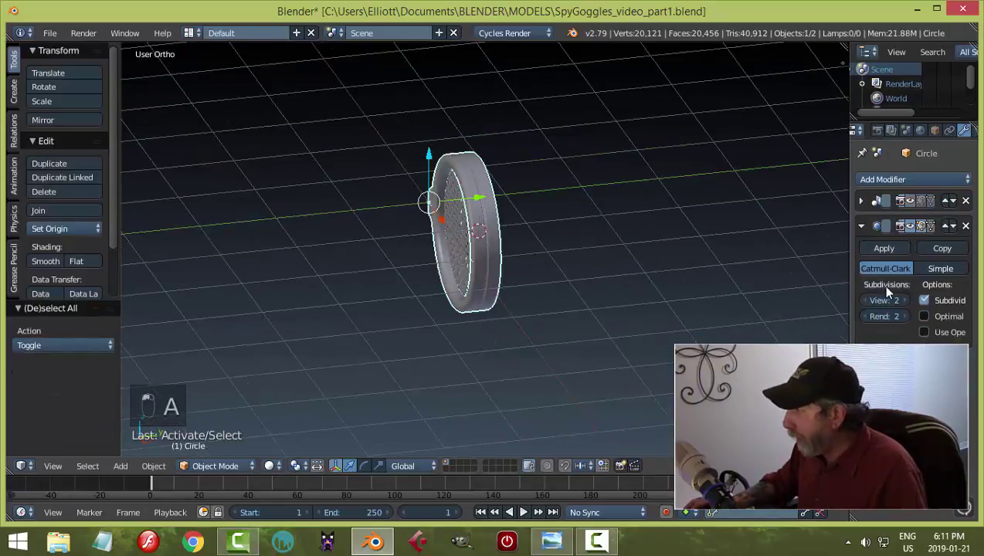
middle_drag(842, 236, 526, 266)
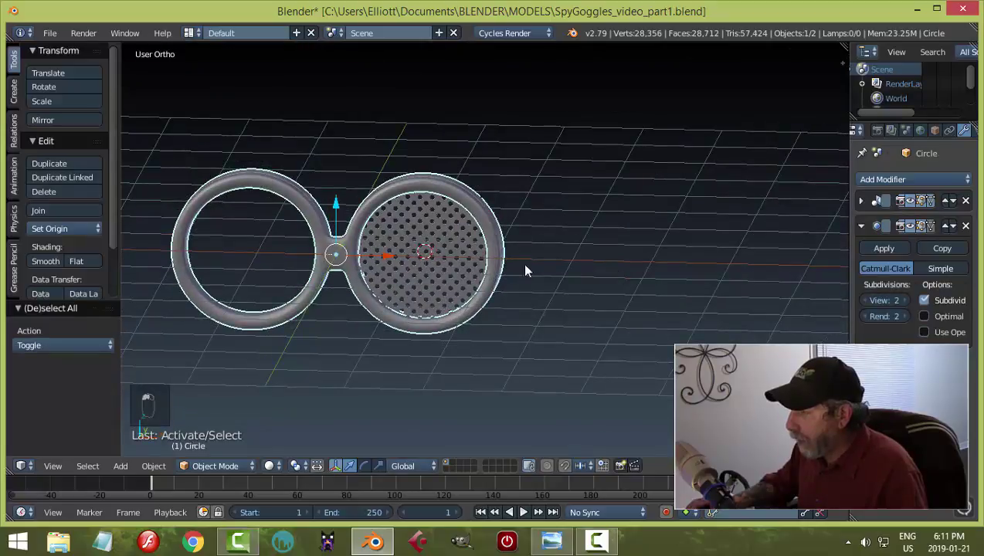
Step: Snap the 3D cursor to the goggle frame's origin and set the mesh screen's origin to the 3D cursor
right_click(456, 249)
middle_drag(456, 249, 533, 197)
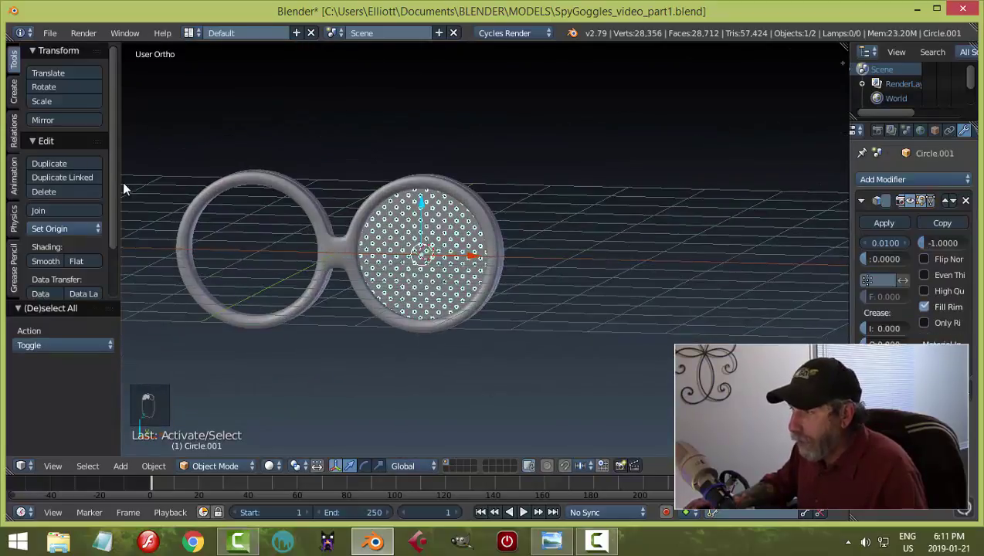
right_click(330, 259)
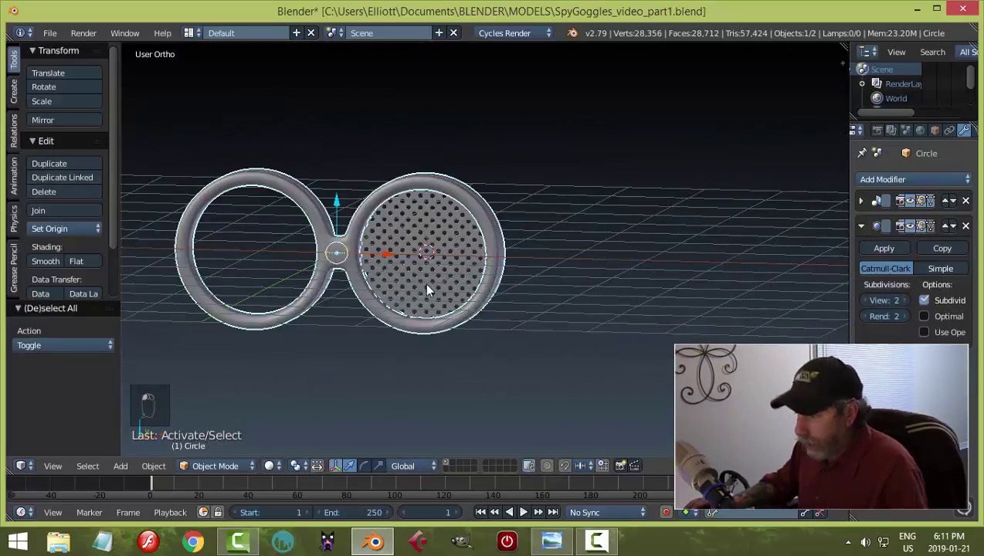
key(shift+s)
click(424, 282)
right_click(428, 254)
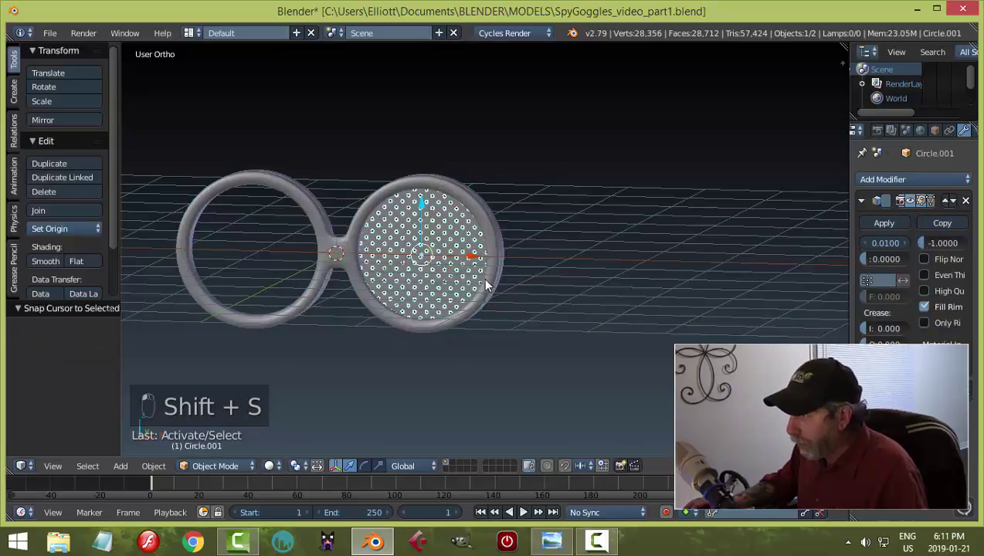
scroll(76, 158, down, 3)
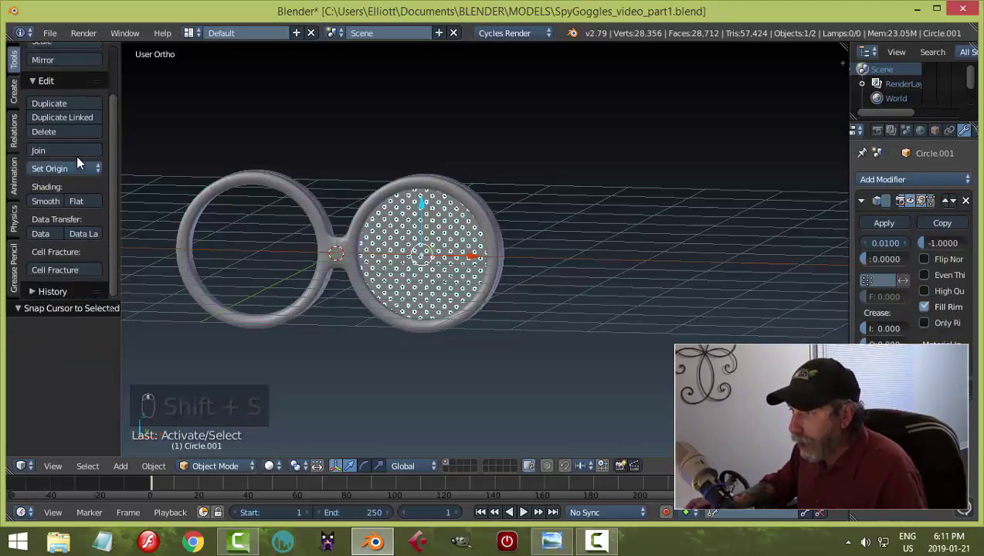
click(62, 168)
click(75, 217)
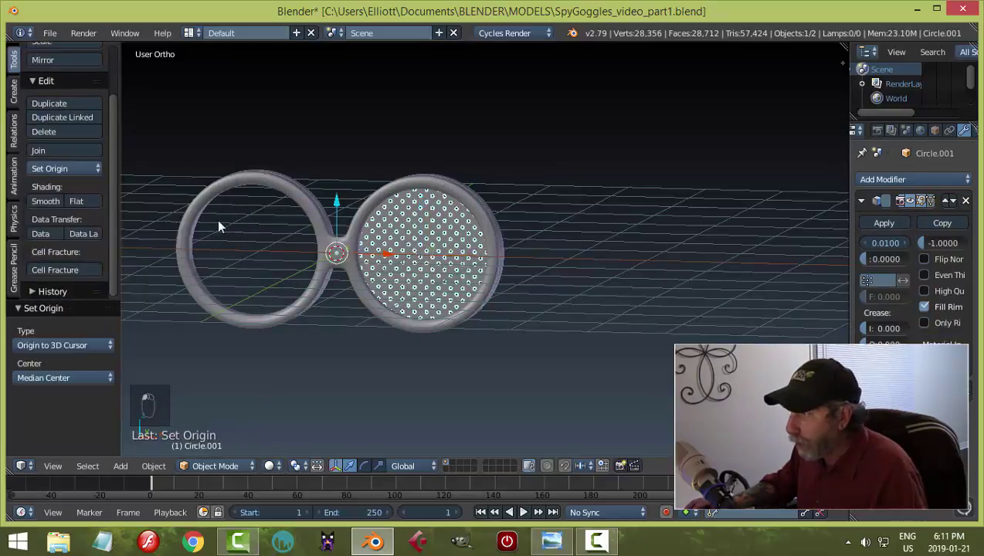
Step: Add a Mirror modifier on the X axis to the mesh screen and save the file
click(861, 202)
click(872, 180)
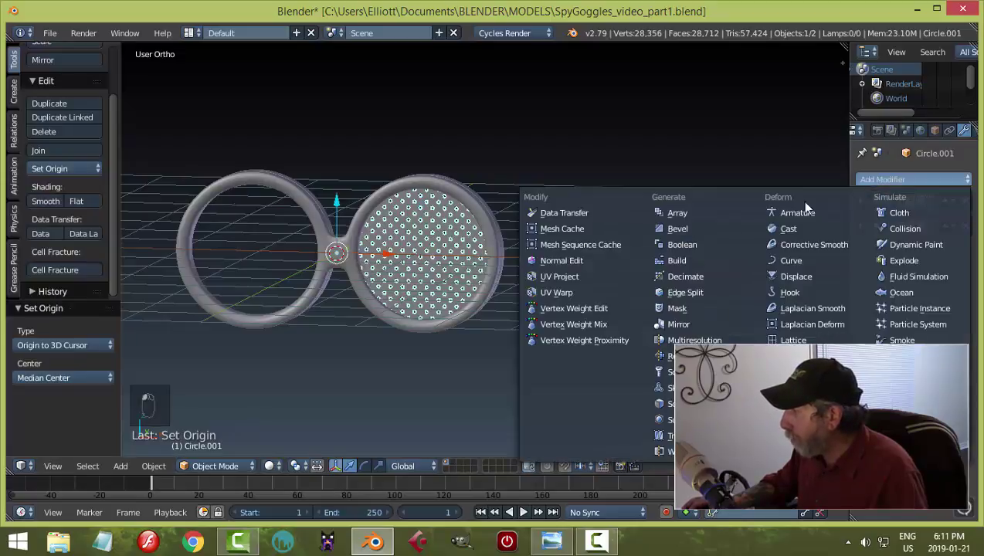
click(705, 327)
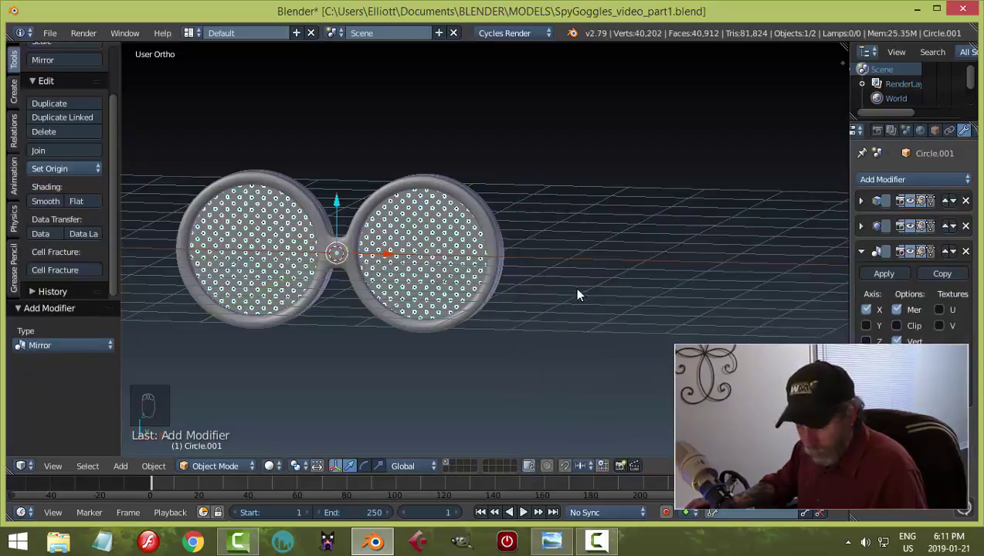
key(a)
middle_drag(578, 292, 487, 437)
key(ctrl+s)
Step: Examine the goggles' eyepieces in the reference photo in Windows Photo Viewer and return to Blender
click(551, 542)
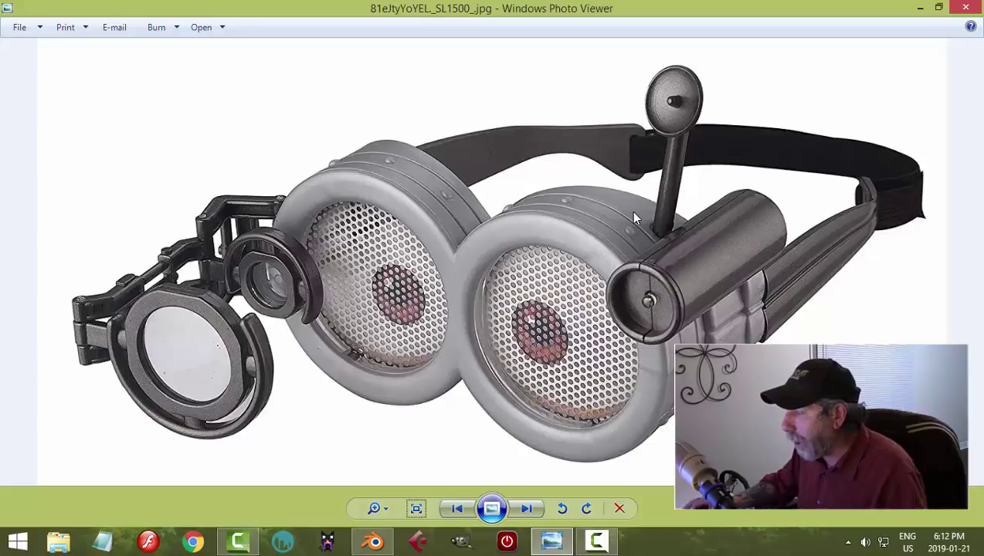
click(375, 542)
middle_drag(639, 319, 554, 318)
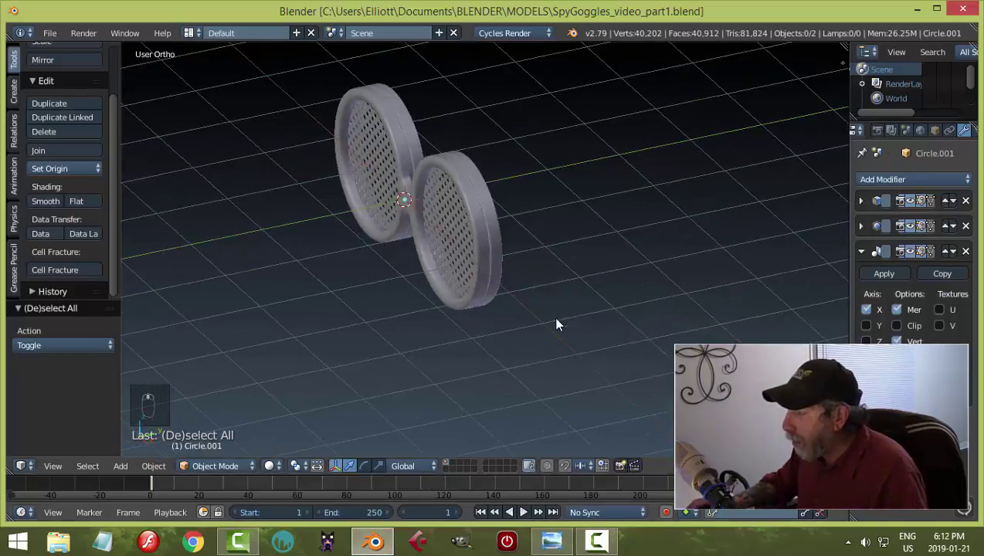
Step: Duplicate the edge loop around the back of the goggle frame's rim and separate it into its own object
scroll(553, 316, up, 2)
right_click(496, 237)
key(Tab)
click(776, 264)
middle_drag(718, 280, 457, 215)
scroll(484, 234, up, 2)
scroll(483, 234, up, 3)
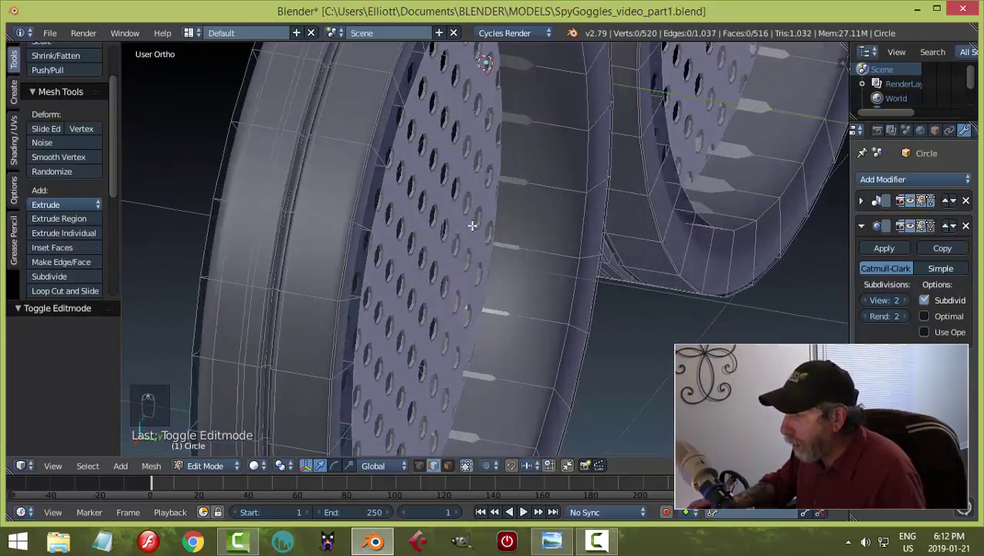
alt+right_click(377, 111)
scroll(502, 224, down, 3)
middle_drag(520, 248, 552, 245)
key(shift+d)
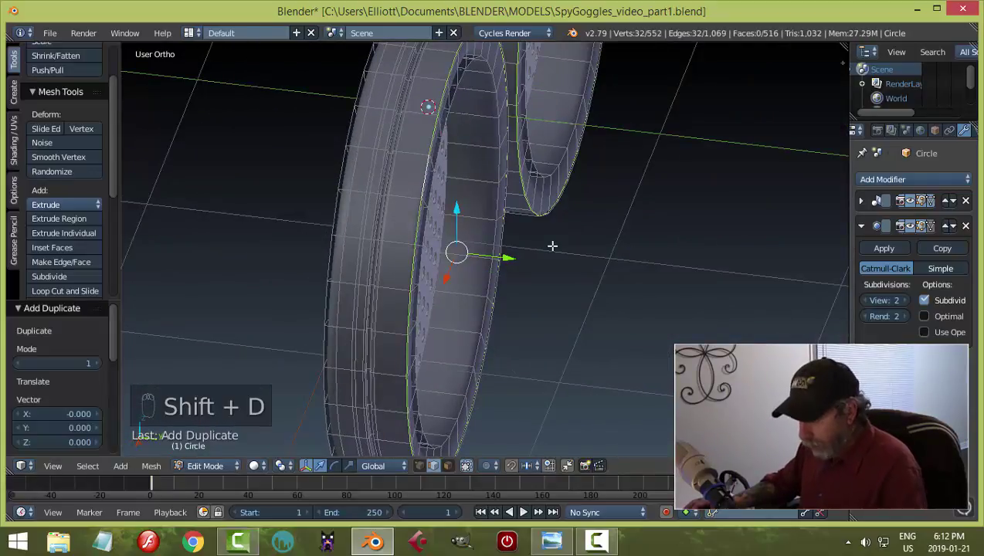
key(p)
click(553, 245)
key(Tab)
click(446, 245)
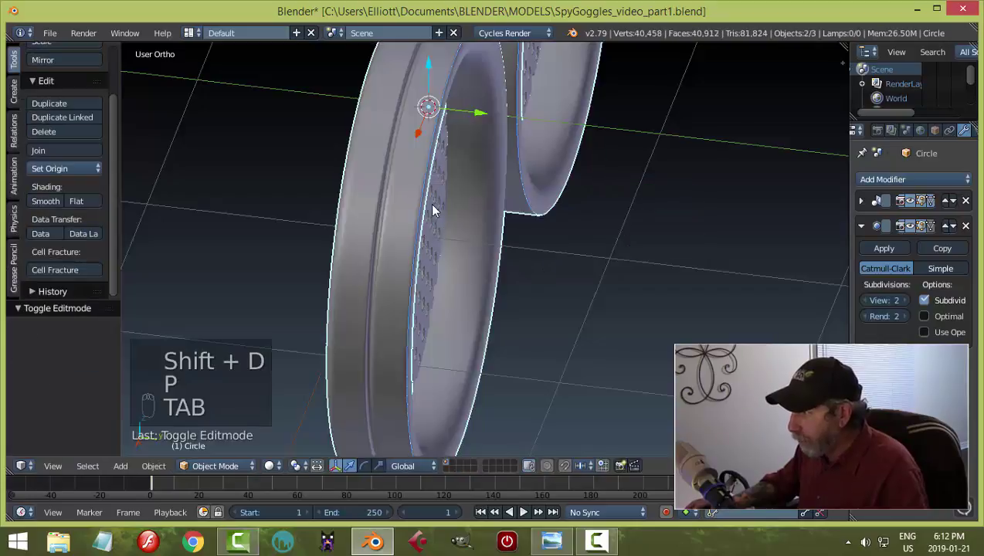
Step: Move the separated ring slightly along Y, away from the back of the frame
right_click(431, 134)
drag(475, 114, 484, 121)
mouse_move(545, 190)
middle_down()
mouse_move(553, 197)
mouse_move(518, 196)
mouse_move(532, 204)
middle_up()
Step: Extrude all the ring's vertices and scale them inward to form a narrow flat band
key(Tab)
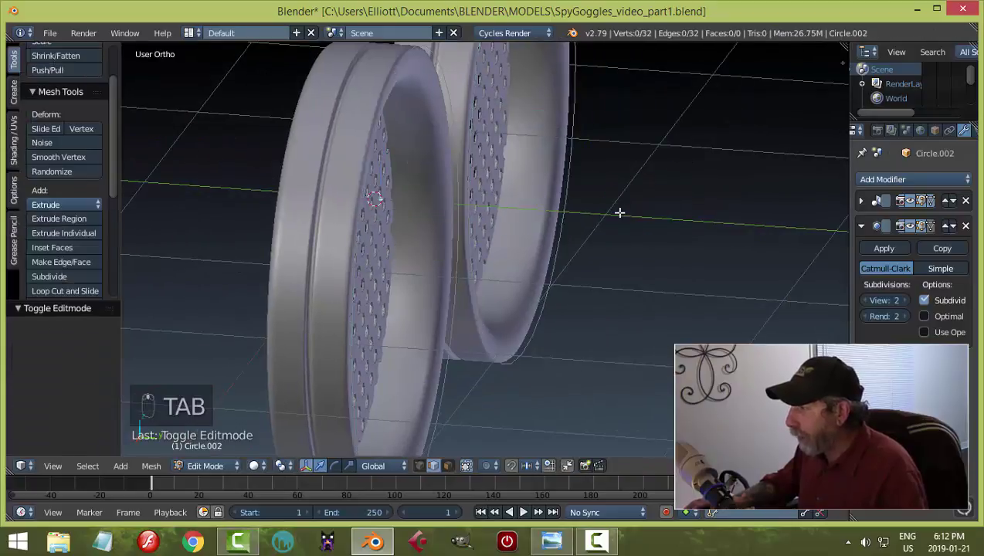
key(a)
key(a)
middle_drag(613, 220, 642, 230)
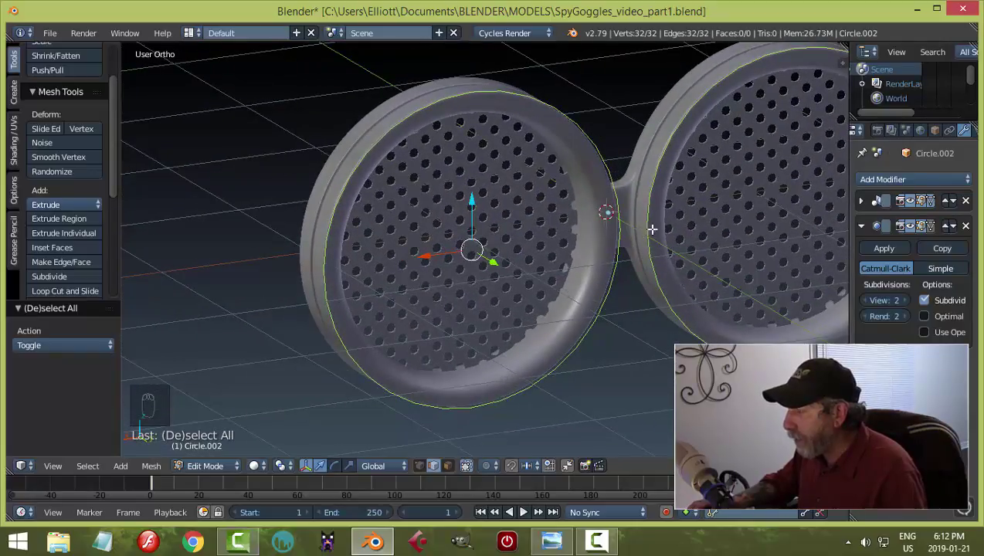
key(Tab)
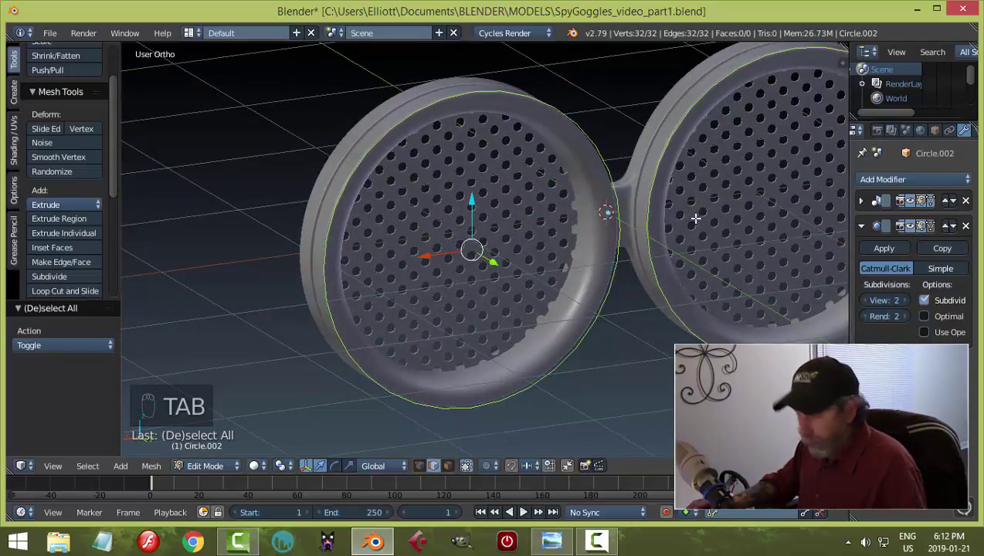
key(ctrl+Tab)
click(691, 207)
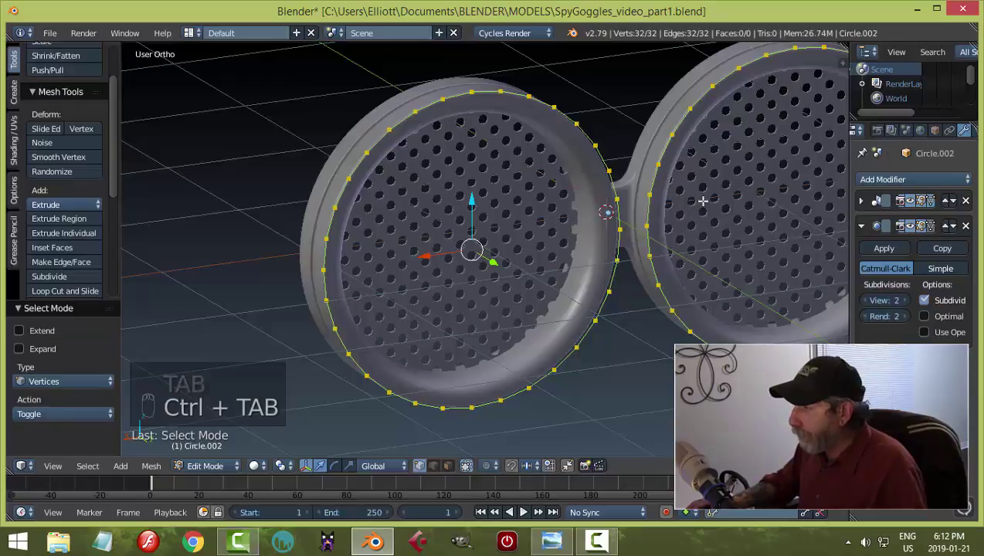
key(e)
key(s)
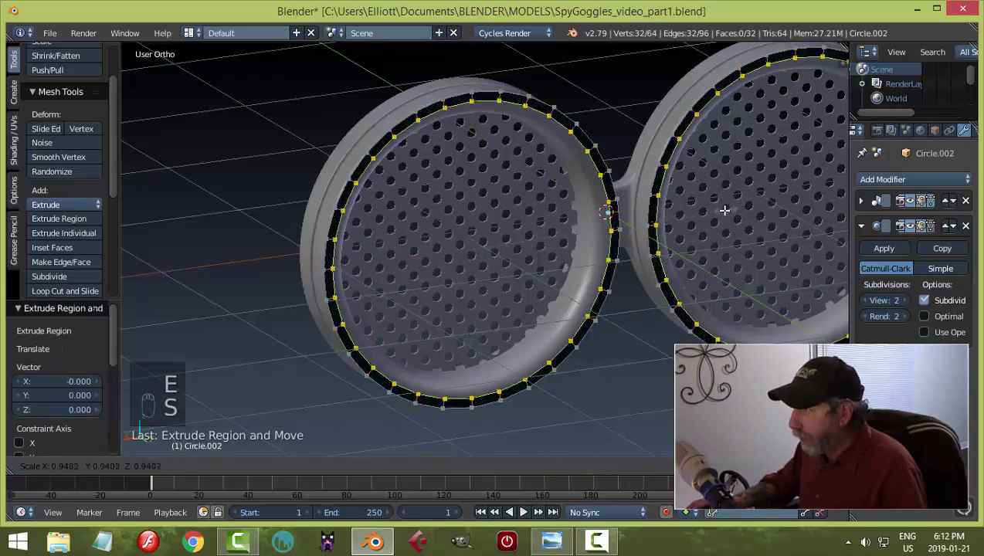
click(708, 221)
middle_drag(709, 221, 533, 237)
Step: Recalculate the band's normals and extrude it about 0.352 along Y into a thick-walled tube
key(a)
key(a)
key(a)
key(ctrl+n)
key(e)
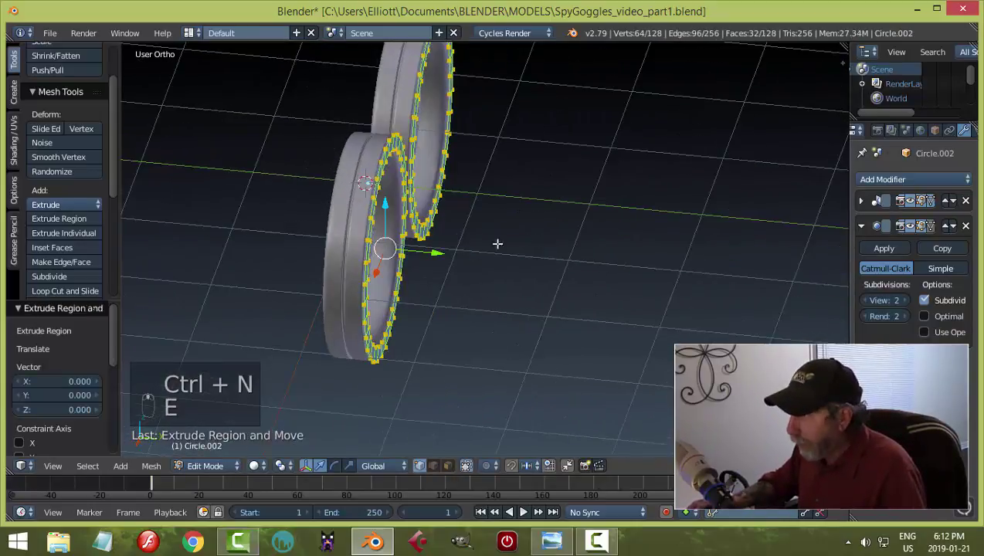
drag(427, 255, 468, 264)
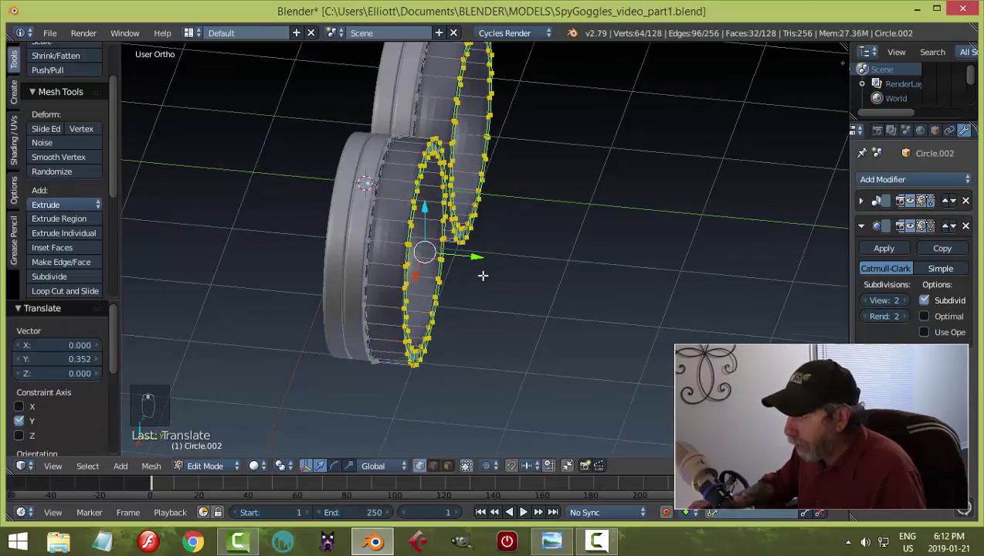
Step: Add two edge loops around the tube's outer wall, one close to each end
middle_drag(481, 275, 369, 218)
key(a)
key(ctrl+r)
click(368, 222)
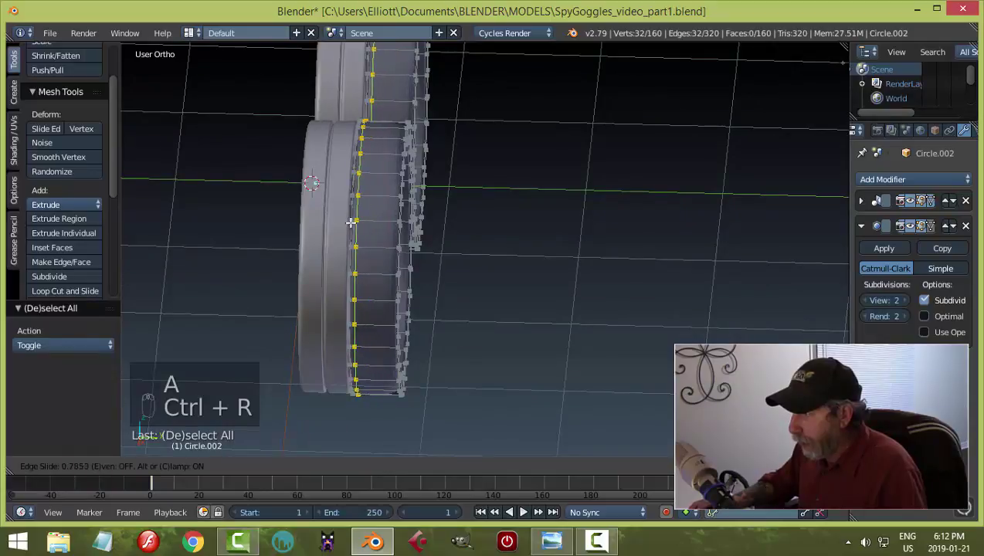
click(348, 222)
middle_drag(348, 223, 385, 227)
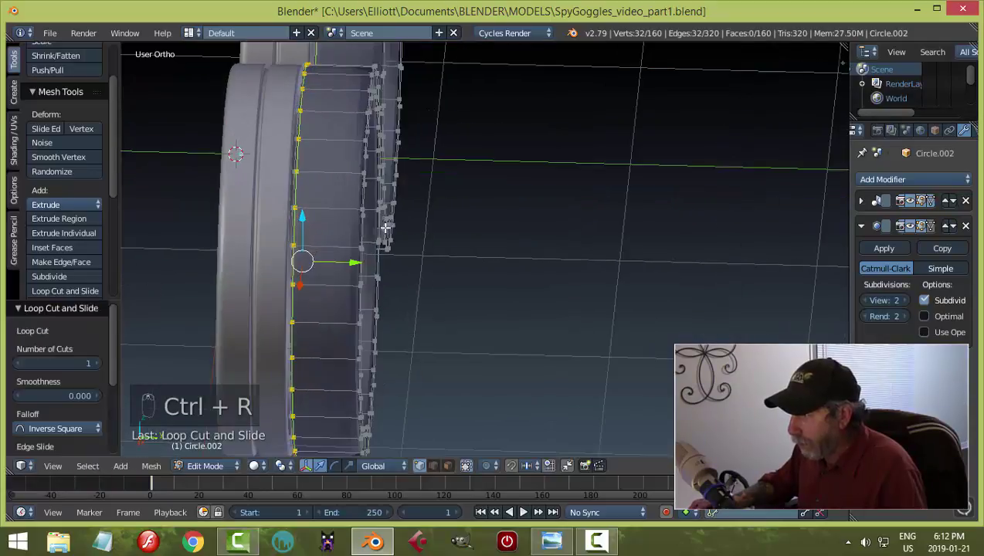
key(g)
key(g)
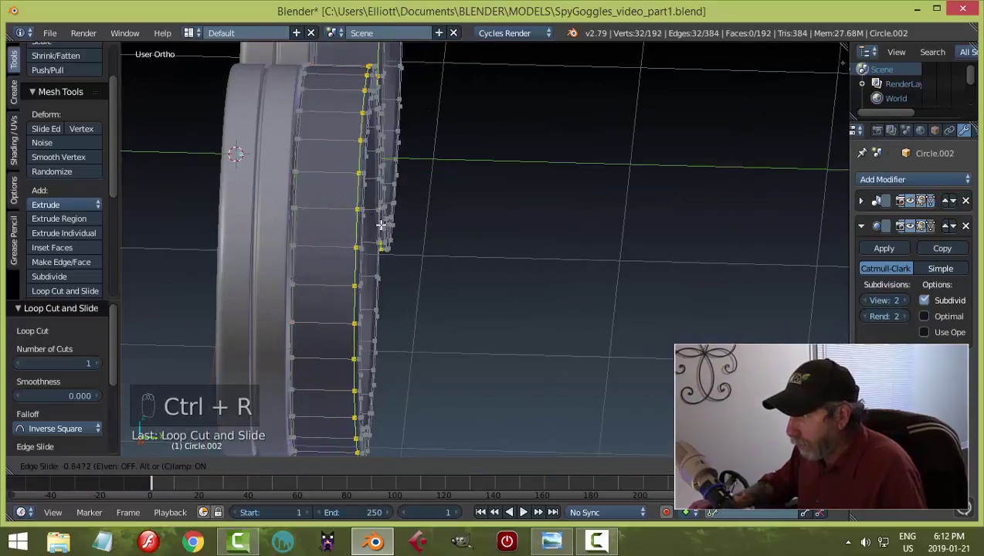
click(383, 226)
Step: Add two edge loops on the tube's rear end face, one near its outer edge and one near its inner edge
middle_drag(492, 252, 401, 205)
scroll(401, 204, up, 3)
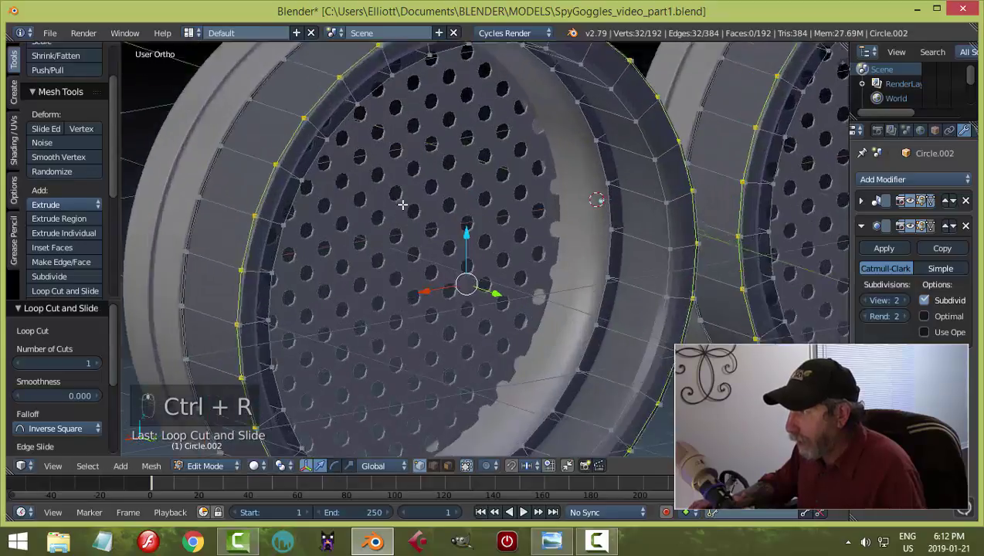
key(ctrl+r)
click(282, 110)
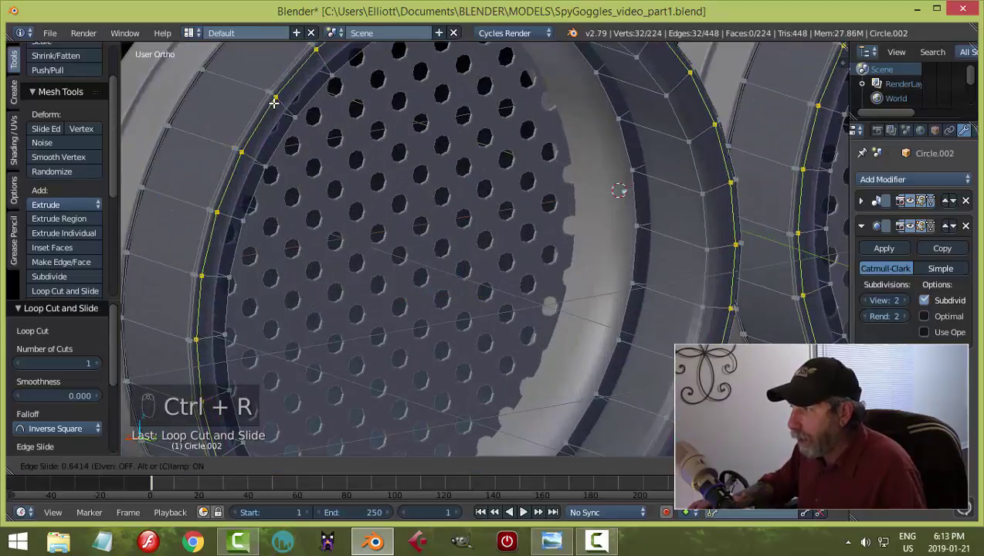
click(272, 100)
key(ctrl+r)
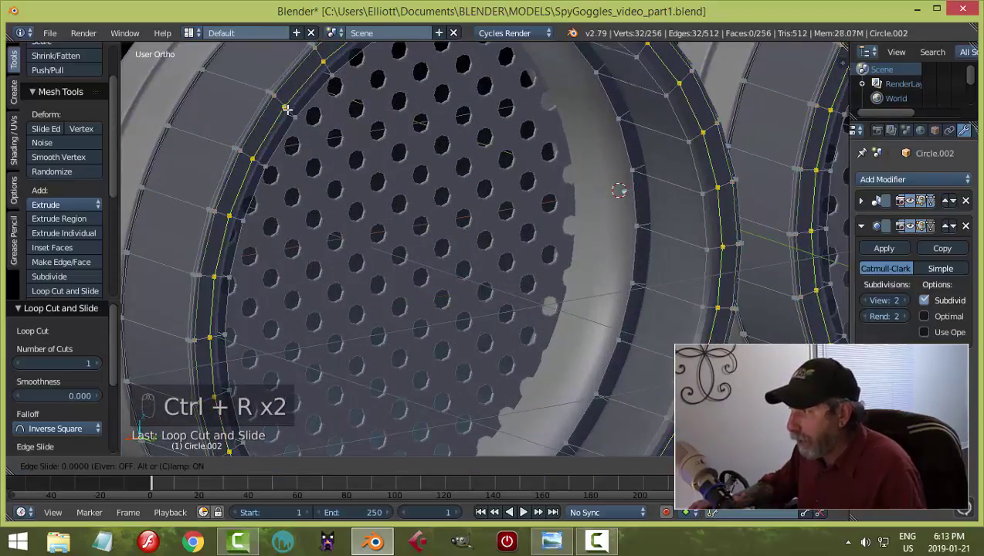
click(287, 111)
click(291, 118)
Step: Add two edge loops around the tube's inner wall, one close to each end
middle_drag(562, 256, 570, 234)
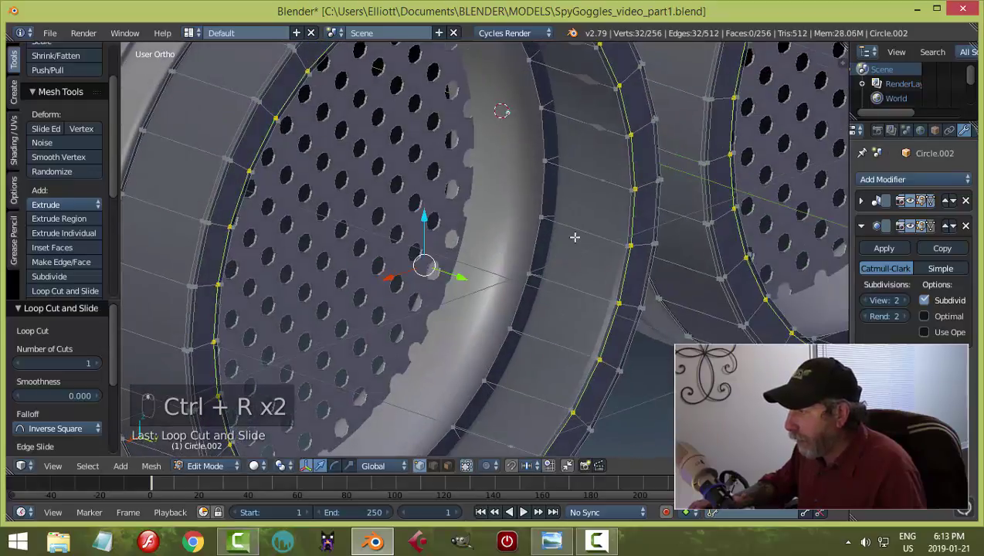
key(ctrl+r)
click(570, 232)
click(525, 221)
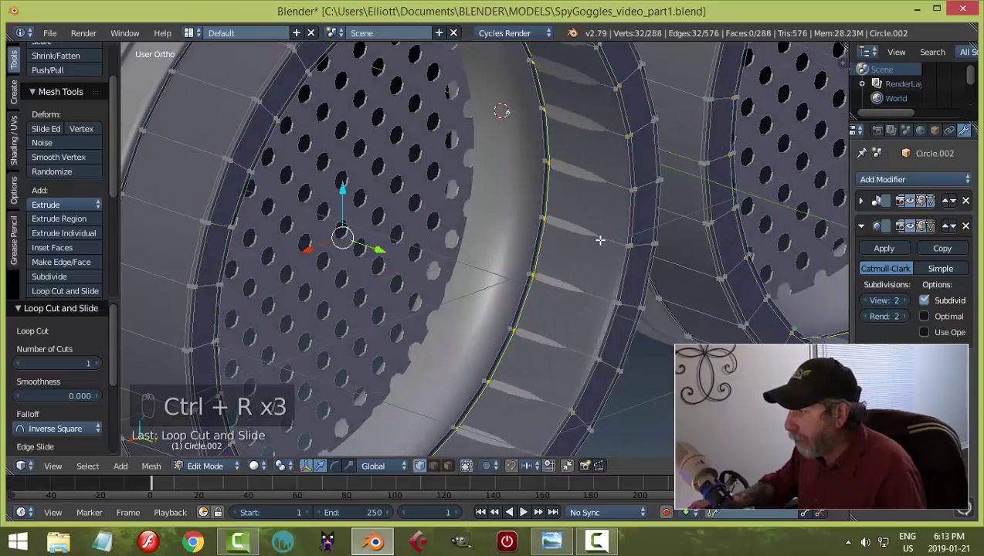
key(ctrl+r)
click(599, 239)
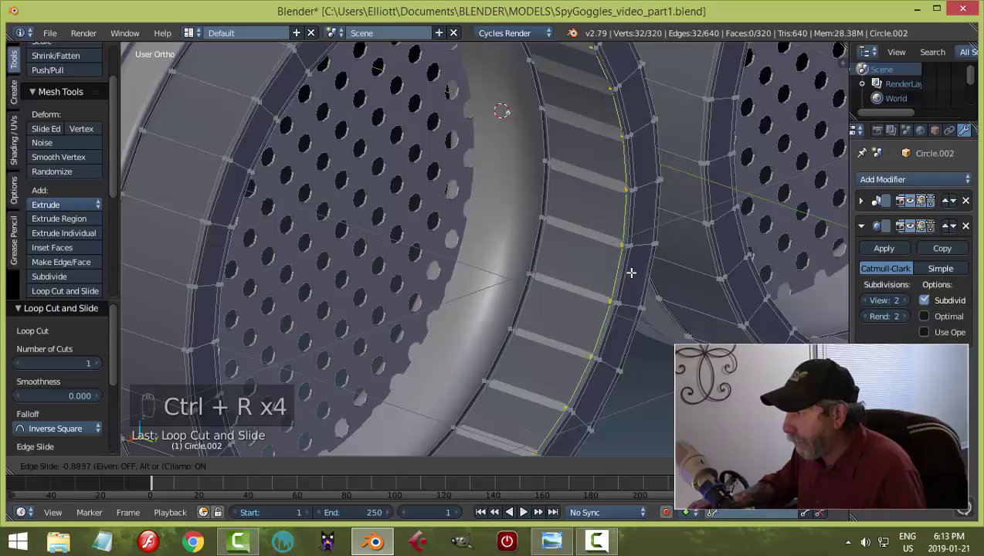
click(631, 273)
Step: Return to Object Mode and apply smooth shading to the rear ring
key(Tab)
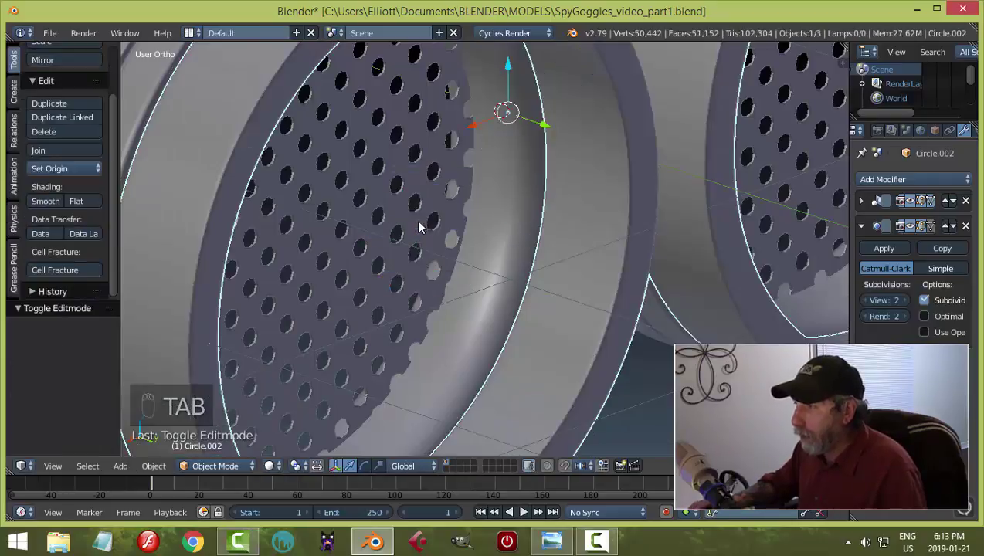
middle_drag(417, 232, 261, 173)
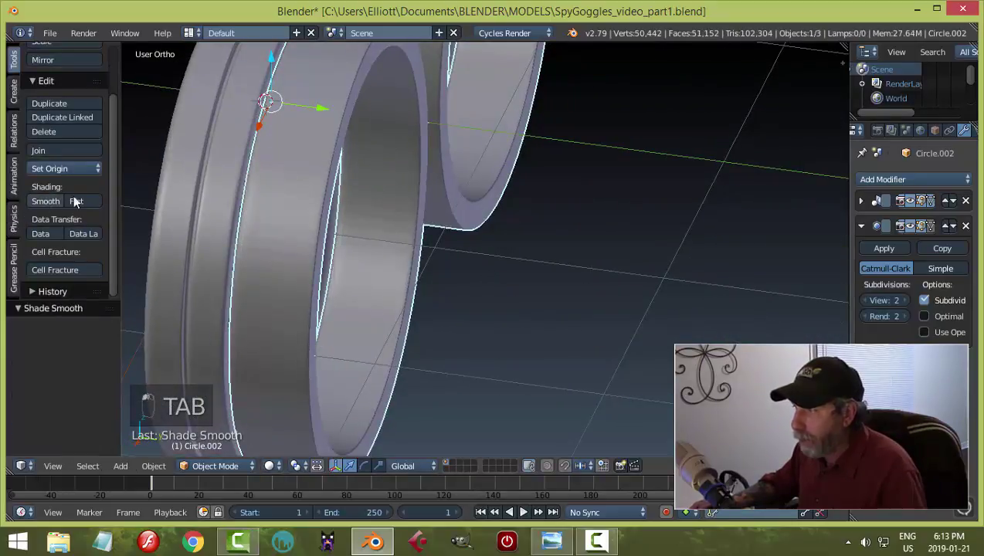
key(a)
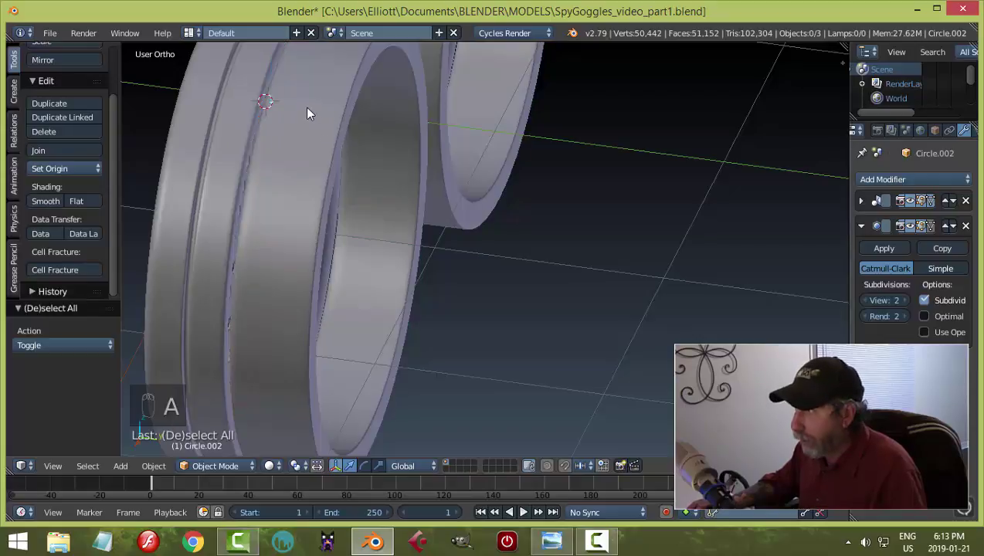
Step: Move the rear ring -0.019 along Y toward the eyepiece frame and save the file over the existing one
right_click(308, 108)
key(a)
right_drag(319, 108, 336, 145)
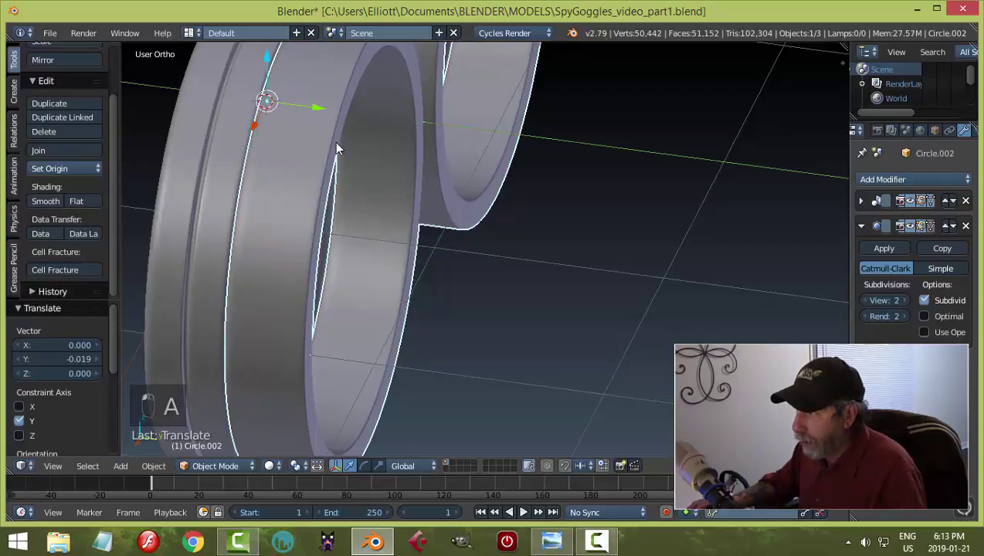
key(a)
middle_drag(325, 167, 463, 259)
key(ctrl+s)
click(423, 203)
Step: Snap the 3D cursor to the centre of the rear ring's front edge loop and return to Object Mode
right_click(416, 209)
key(Tab)
scroll(521, 269, up, 3)
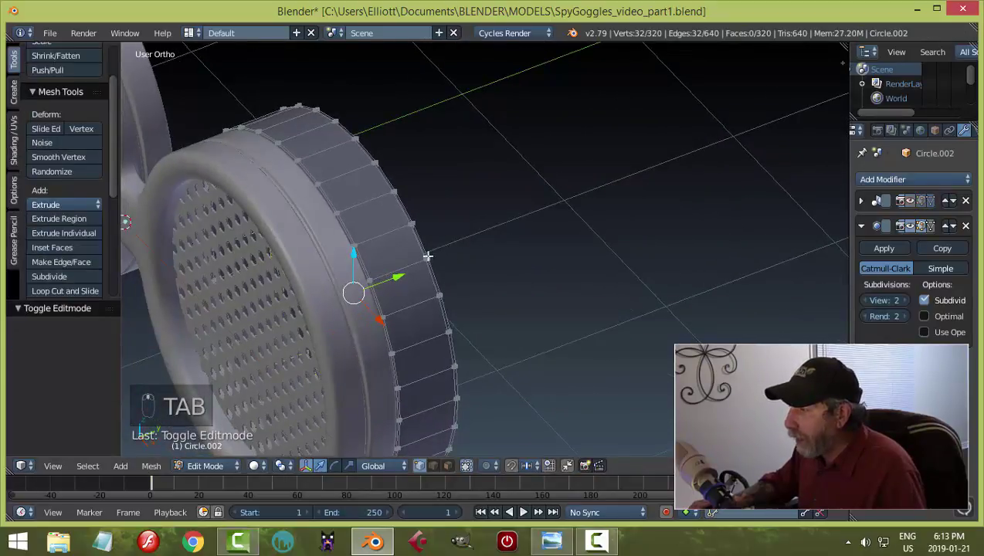
middle_drag(396, 239, 321, 185)
alt+right_click(323, 189)
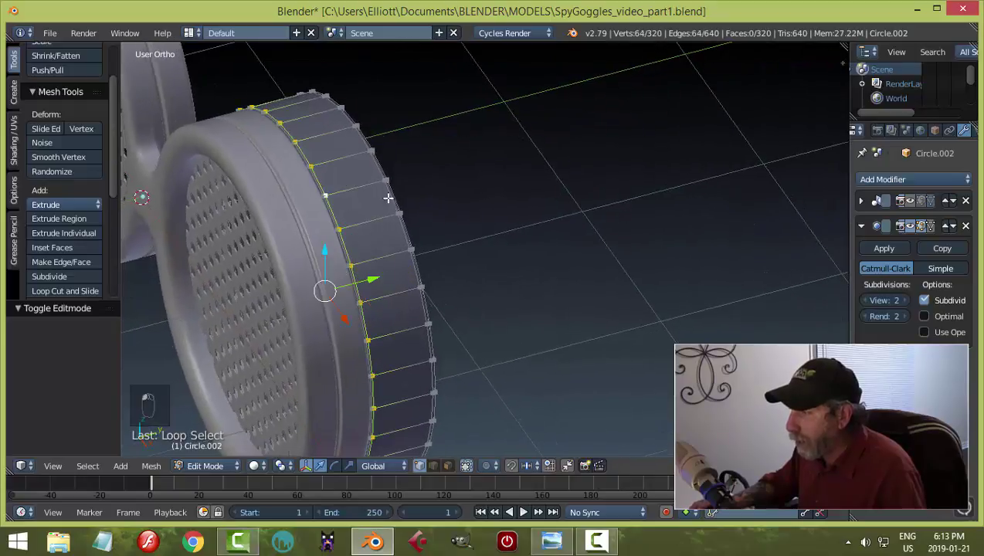
key(shift+s)
click(453, 222)
key(a)
key(Tab)
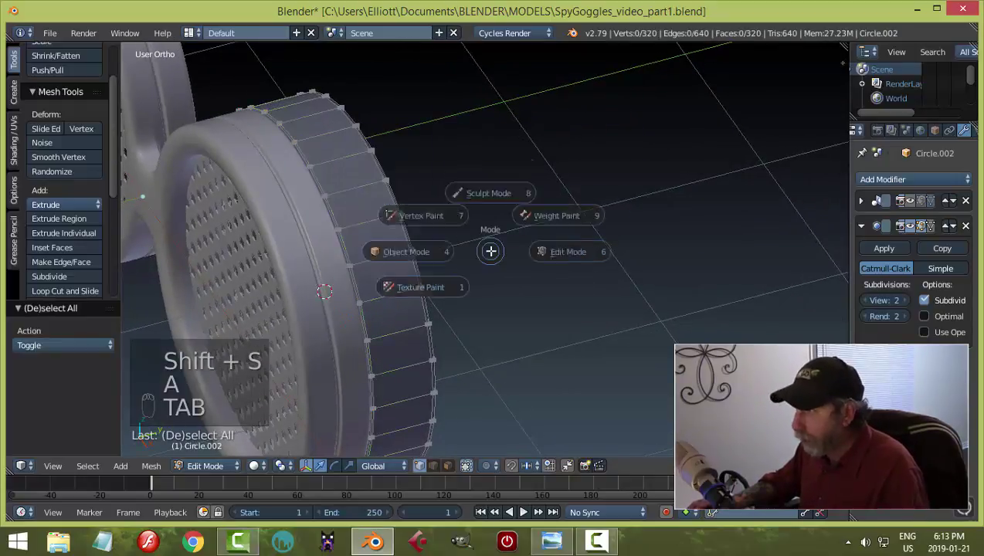
click(418, 259)
Step: Set the rear ring's origin to the 3D cursor
middle_drag(398, 270, 462, 257)
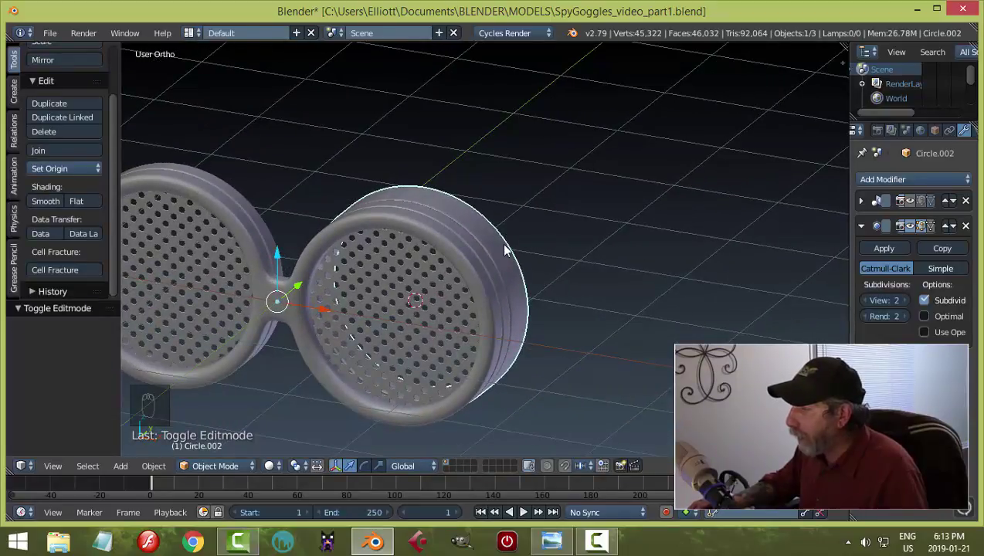
middle_drag(533, 256, 566, 248)
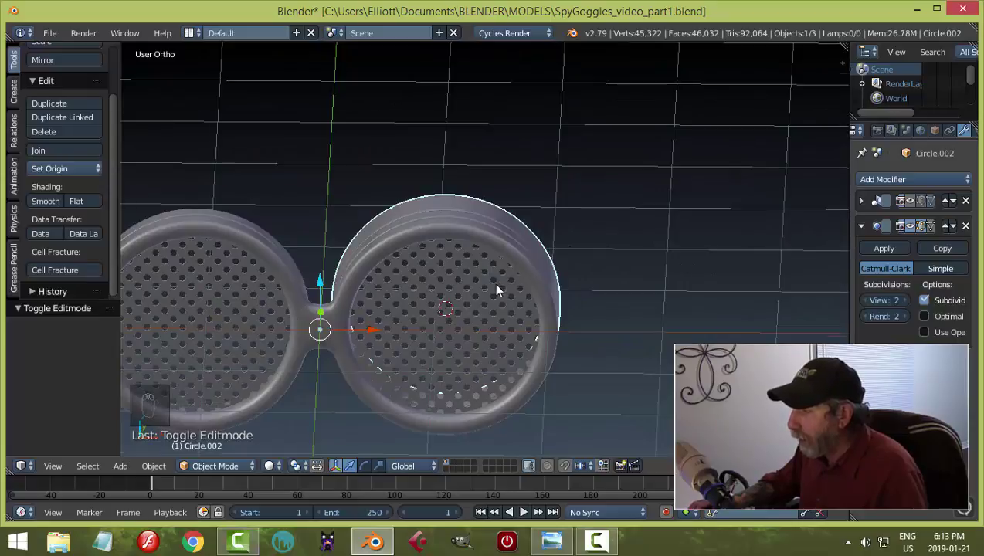
middle_drag(497, 290, 502, 279)
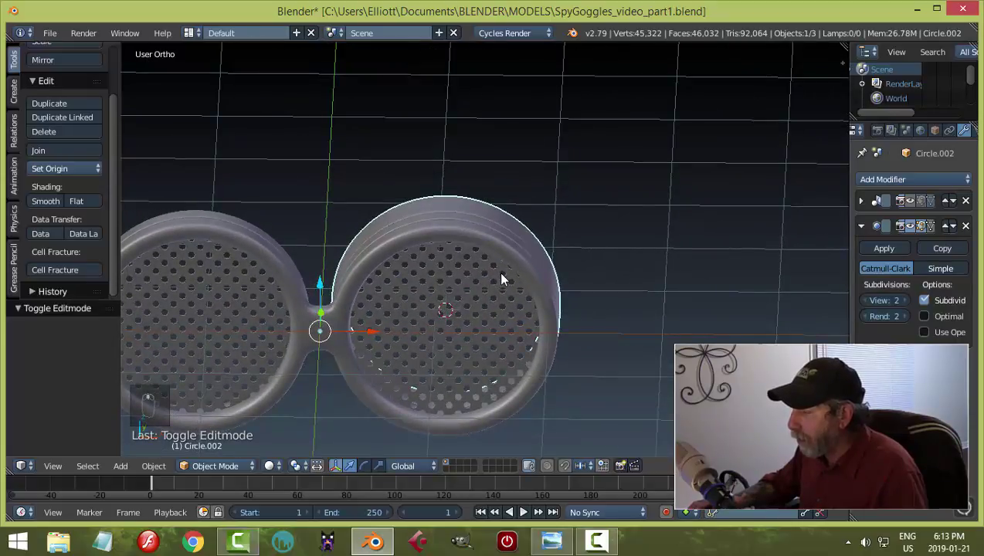
click(58, 168)
click(79, 216)
middle_drag(450, 253, 444, 261)
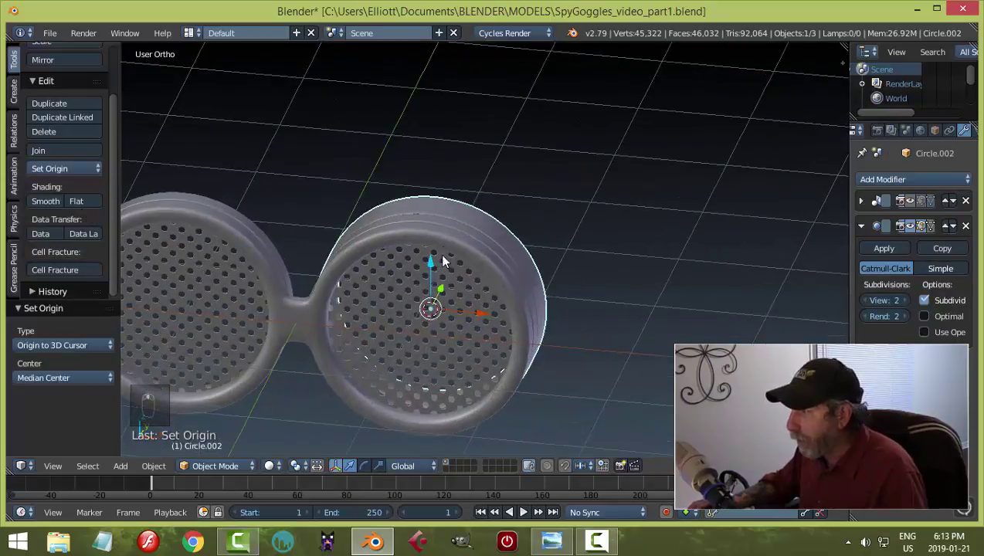
Step: In front view, add a circle mesh at the 3D cursor with 22 vertices and a radius of 1.000
key(KP_1)
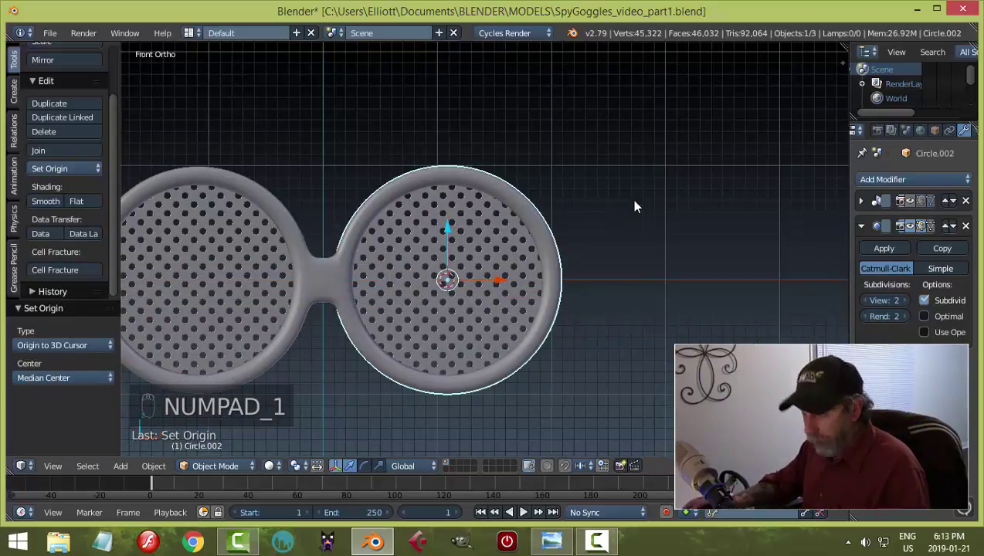
key(shift+a)
mouse_move(634, 204)
click(682, 227)
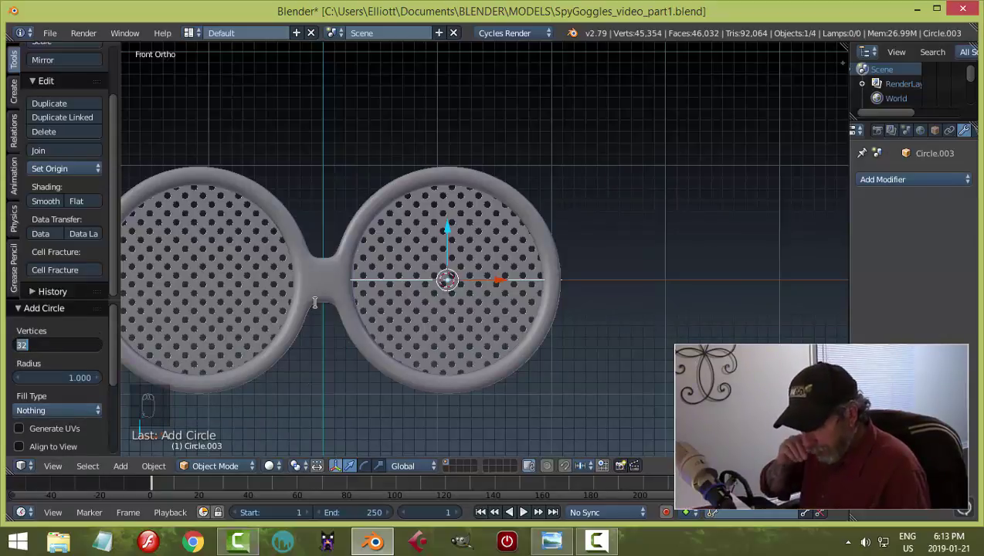
text(22)
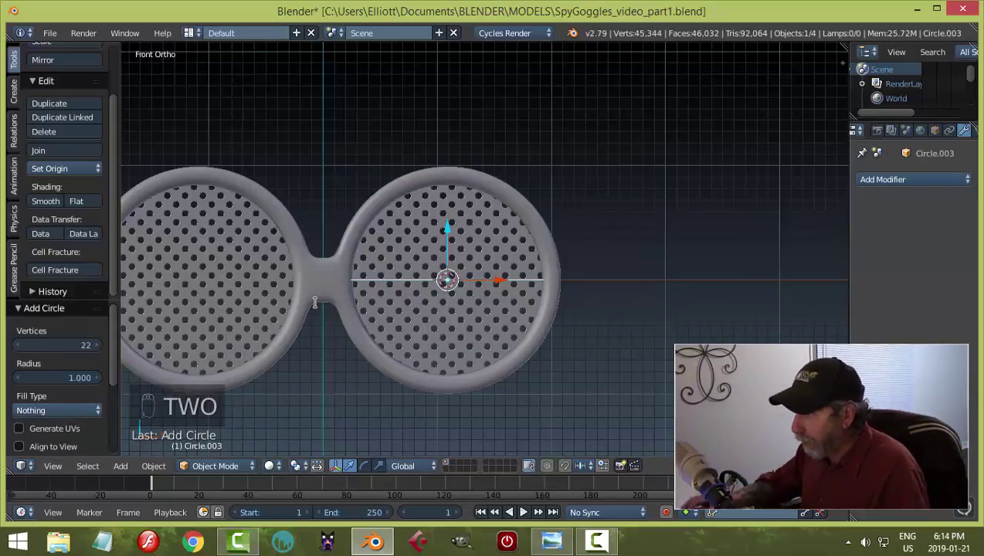
key(Return)
Step: Raise the circle along Z to just above the rear ring and scale its vertices to roughly a tenth of their size
key(g)
key(z)
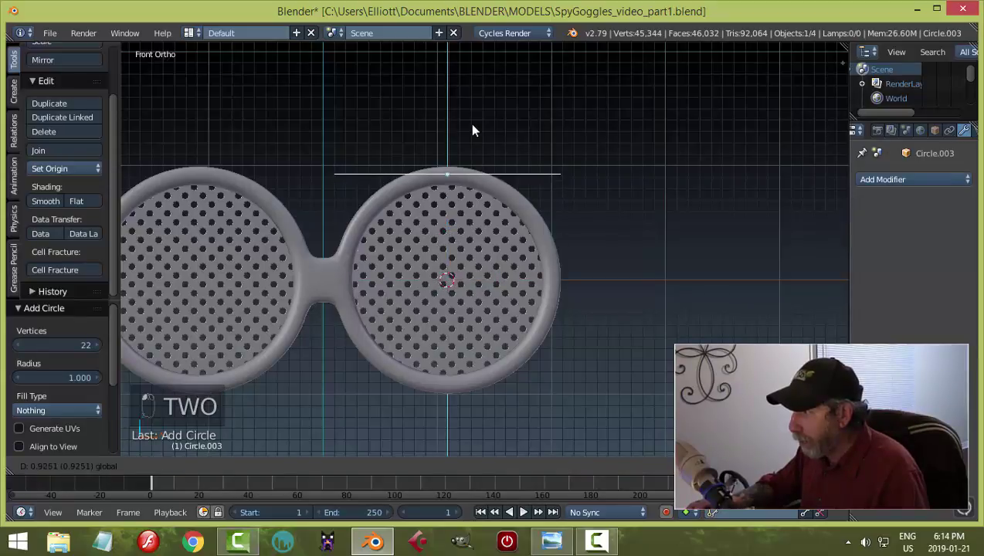
click(518, 139)
middle_drag(518, 140, 655, 229)
key(Tab)
click(772, 223)
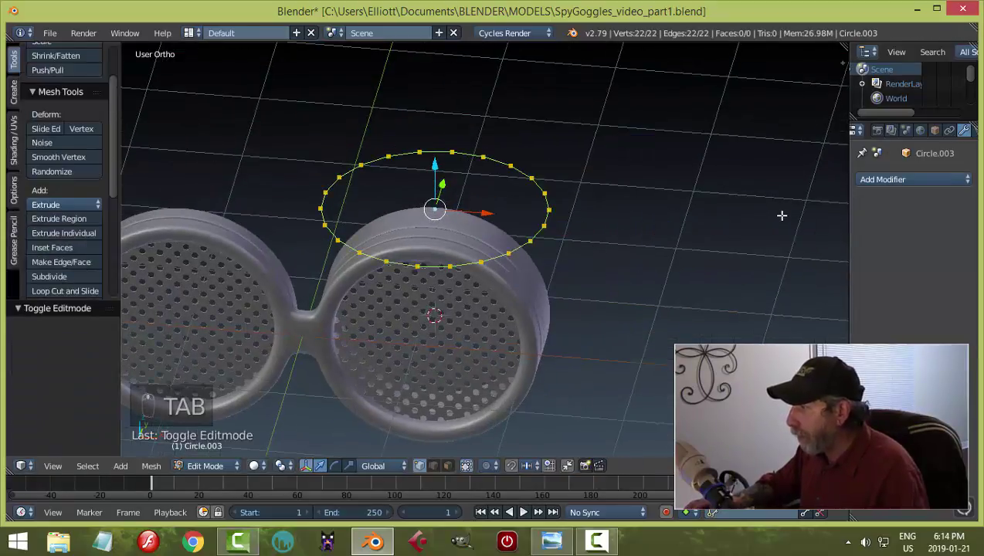
key(s)
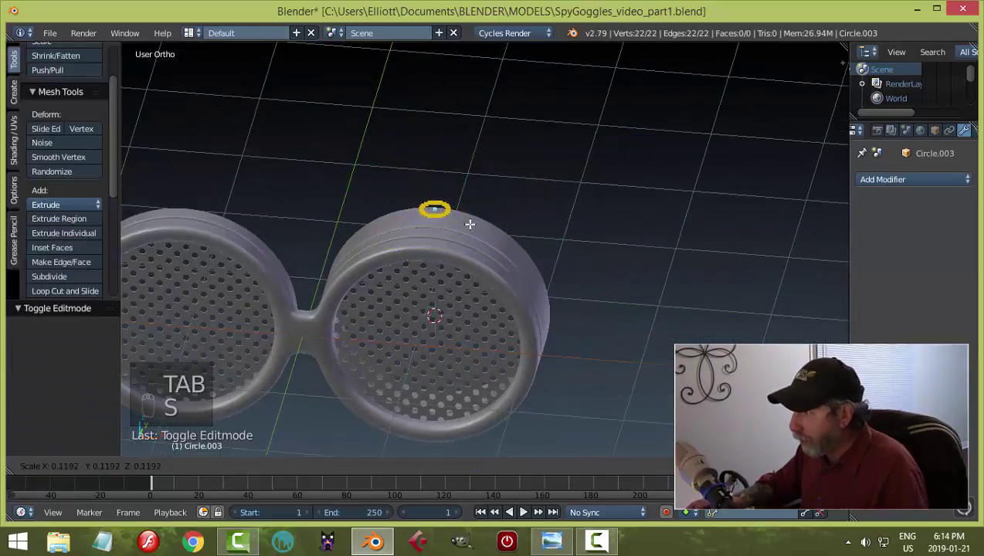
click(461, 222)
Step: Fill the small circle with a face and extrude it -0.028 along Z into a thin disc
scroll(507, 220, up, 3)
middle_drag(510, 220, 516, 288)
scroll(488, 242, up, 4)
scroll(521, 264, up, 2)
key(f)
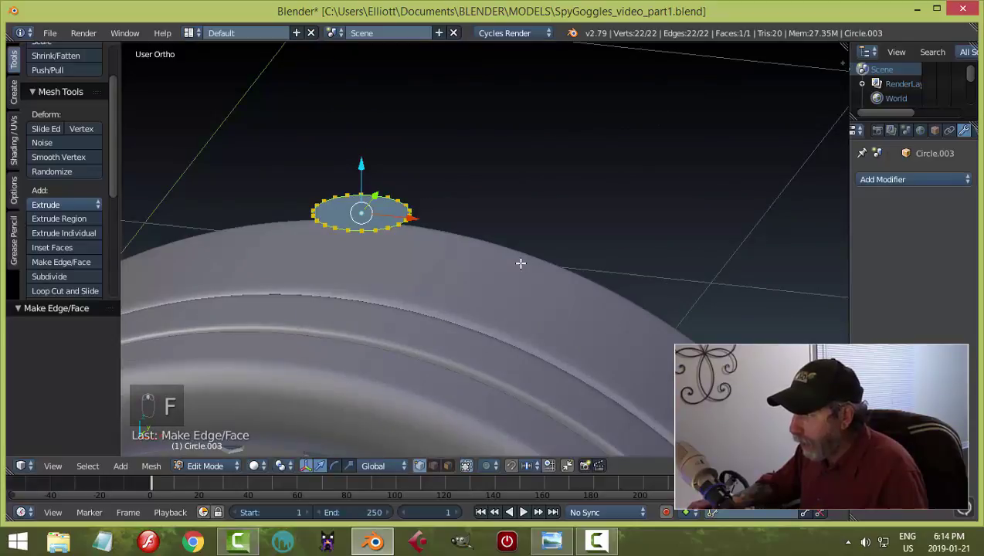
key(e)
click(522, 278)
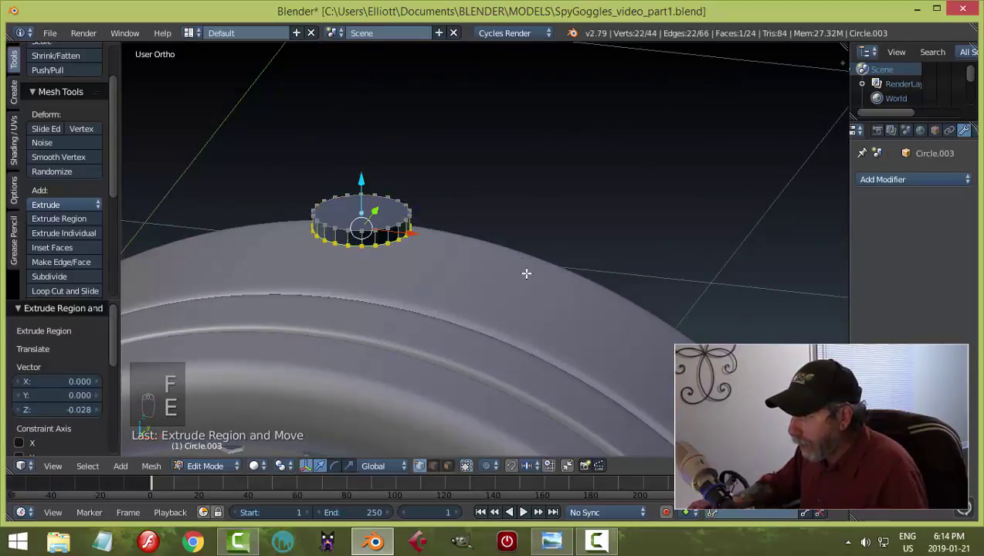
Step: Select the whole disc and recalculate its normals to be consistent
key(a)
key(a)
key(a)
key(ctrl+n)
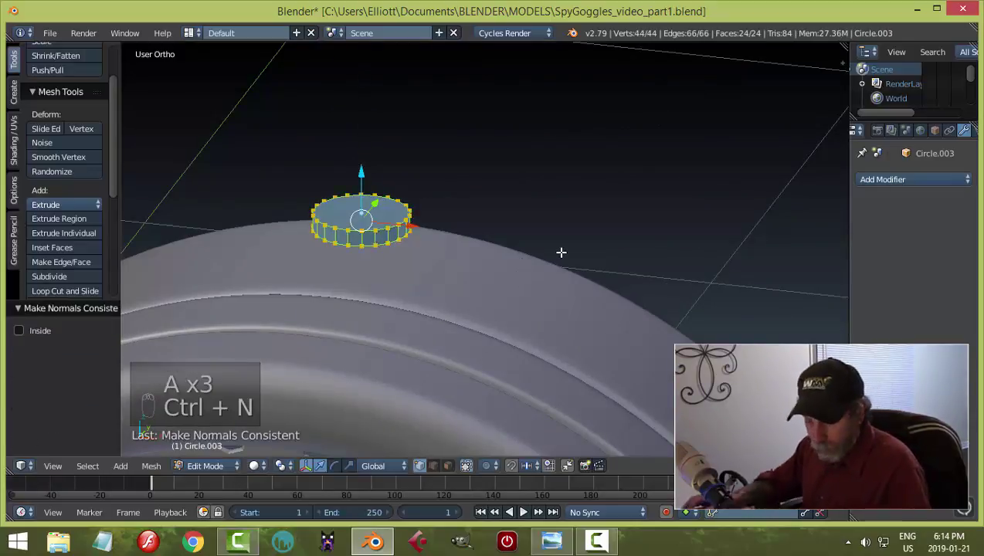
Step: Select the disc's upper edge loop and bevel it with 3 segments into a rounded rim
key(a)
key(ctrl+Tab)
click(515, 268)
alt+right_click(397, 224)
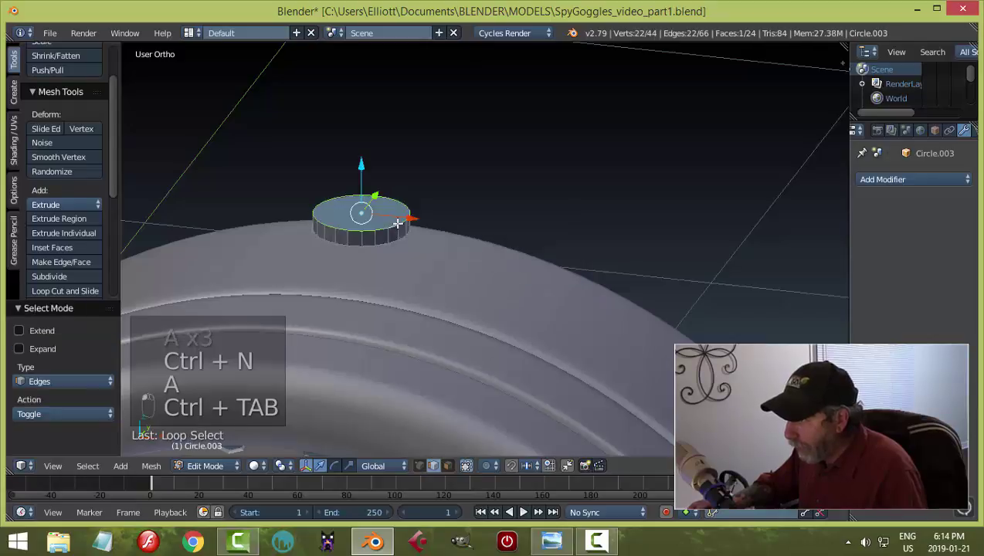
key(ctrl+b)
key(ctrl+b)
scroll(526, 266, up, 2)
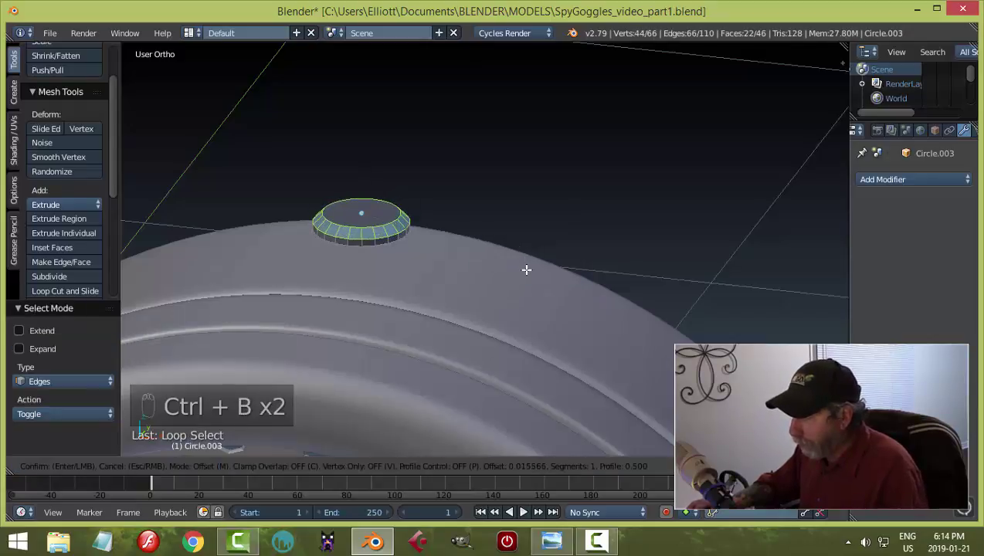
click(526, 270)
key(a)
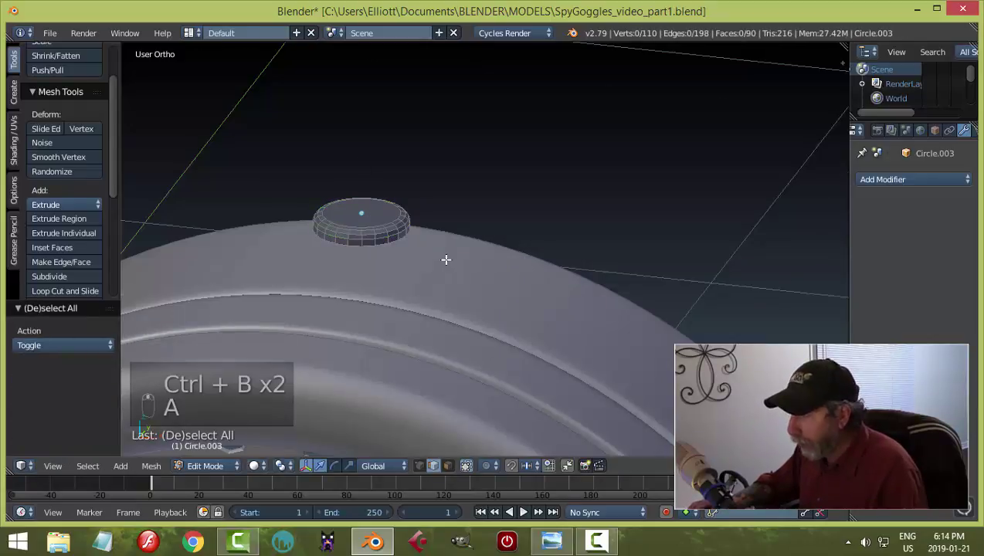
Step: Switch to face selection and delete the disc's bottom face
middle_drag(446, 260, 488, 295)
scroll(386, 224, down, 2)
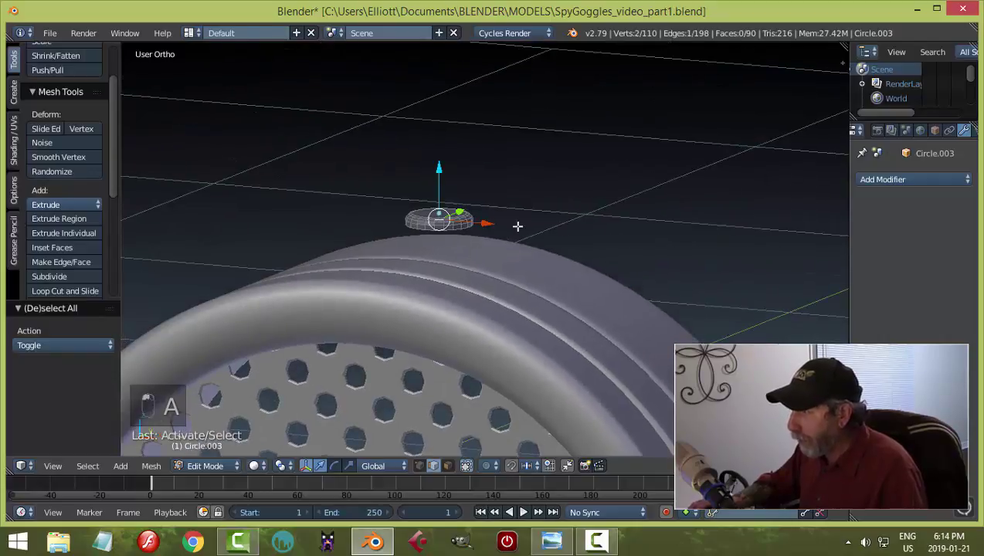
key(KP_Decimal)
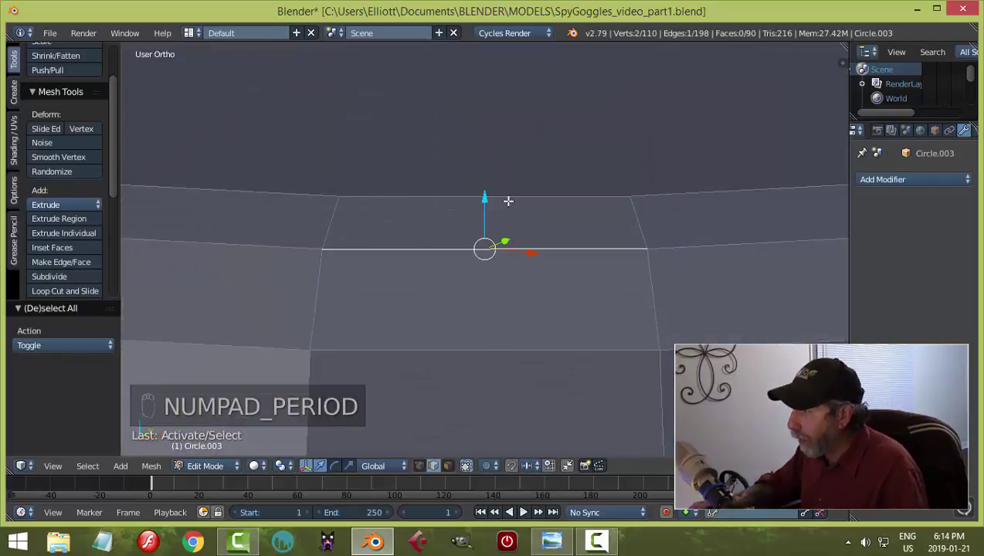
scroll(502, 263, down, 3)
key(a)
key(a)
scroll(540, 309, down, 3)
middle_drag(542, 315, 611, 305)
key(ctrl+Tab)
click(502, 297)
right_click(519, 310)
key(x)
click(611, 306)
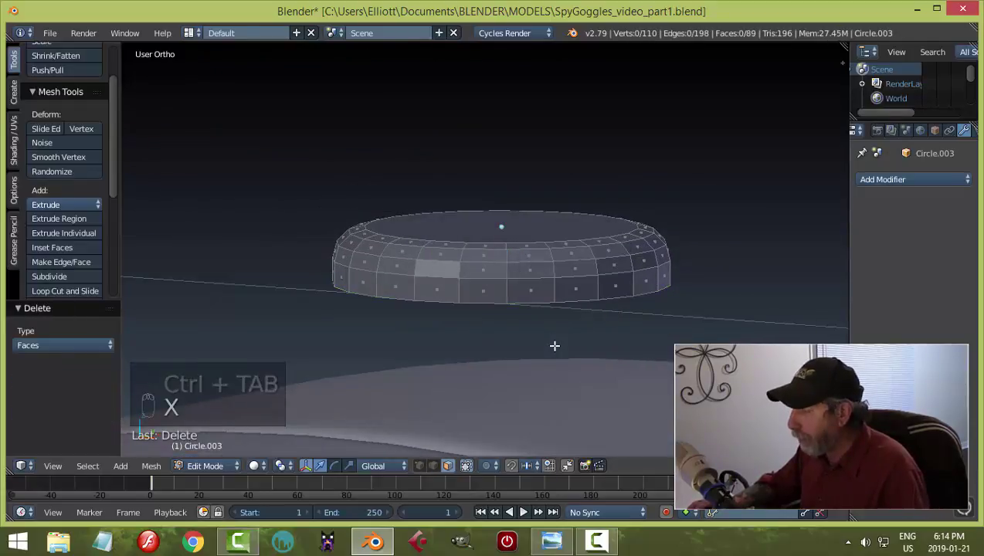
Step: Lower the disc -0.061 along Z onto the rear ring's outer surface and apply smooth shading to it
key(Tab)
drag(495, 190, 496, 267)
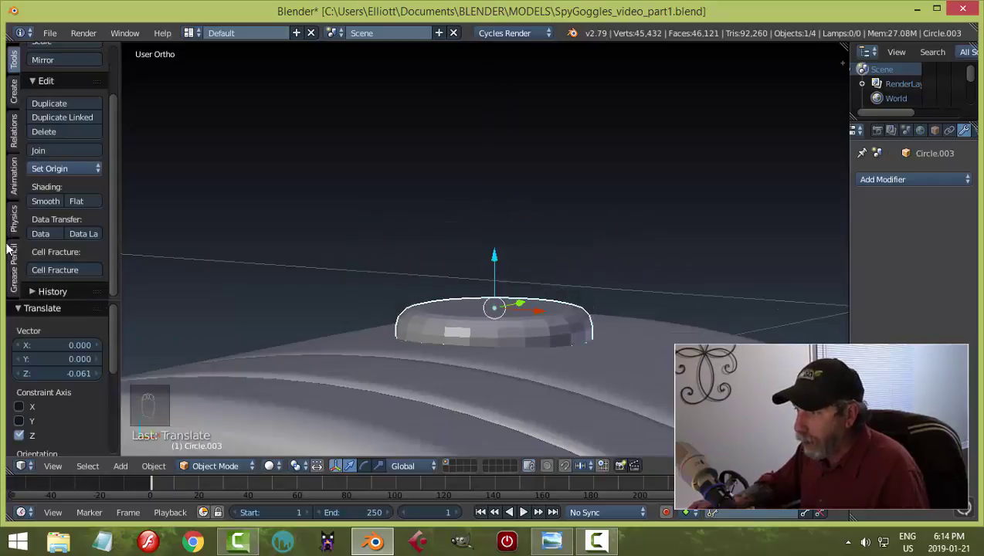
click(45, 201)
middle_drag(309, 271, 496, 265)
key(a)
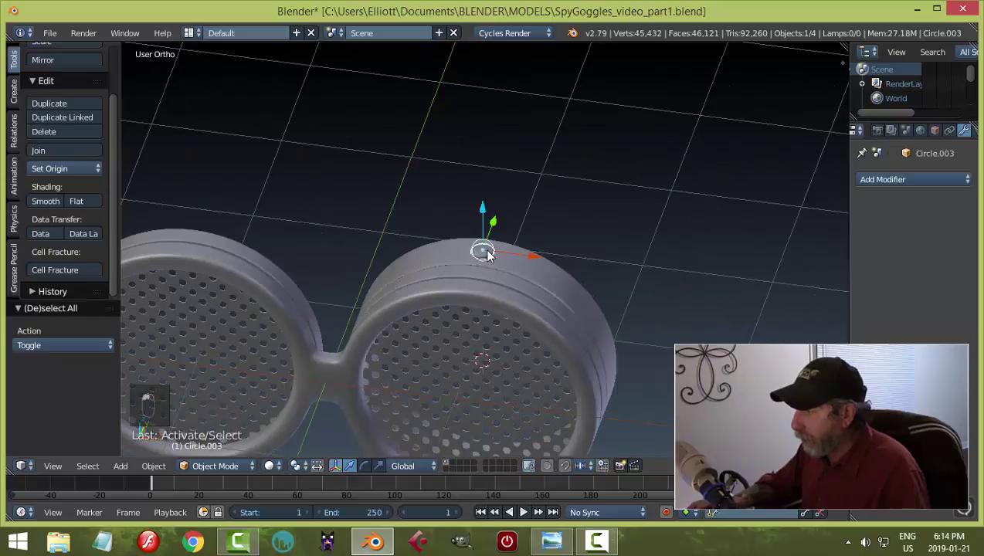
Step: Set the small disc's origin to the 3D cursor at the ring's centre
key(KP_1)
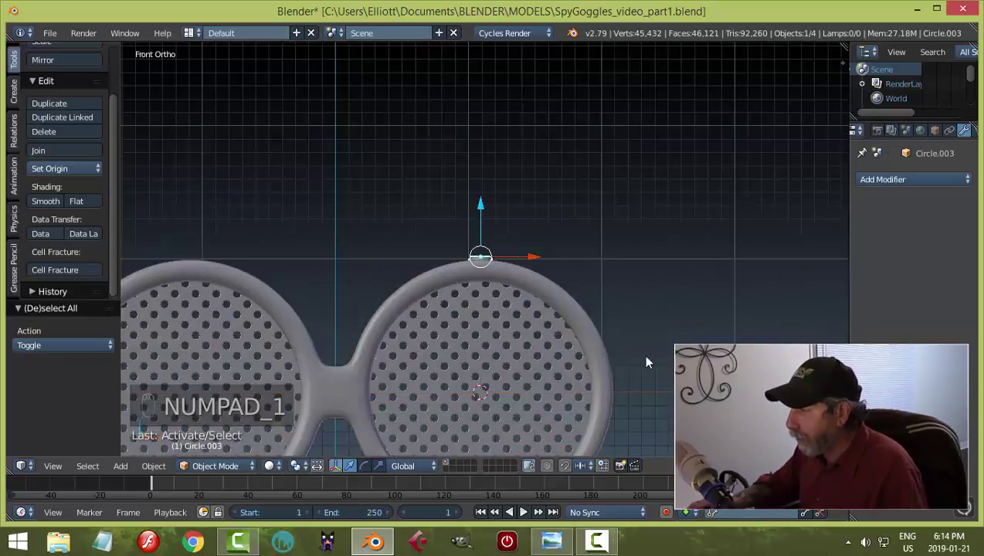
click(65, 168)
click(81, 217)
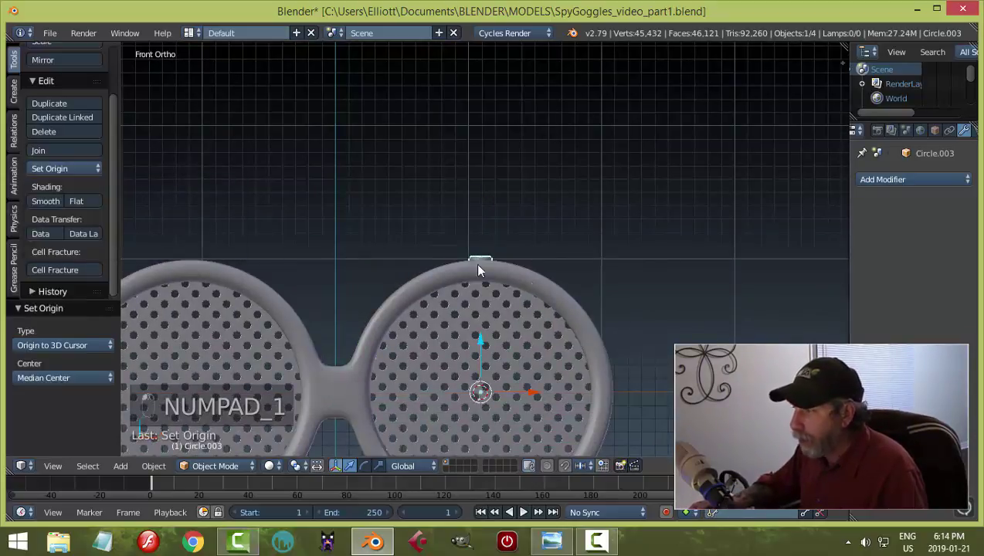
shift+middle_drag(591, 317, 583, 270)
Step: Select the disc's whole mesh and try spinning it around the 3D cursor at the ring's centre
key(Tab)
key(a)
key(a)
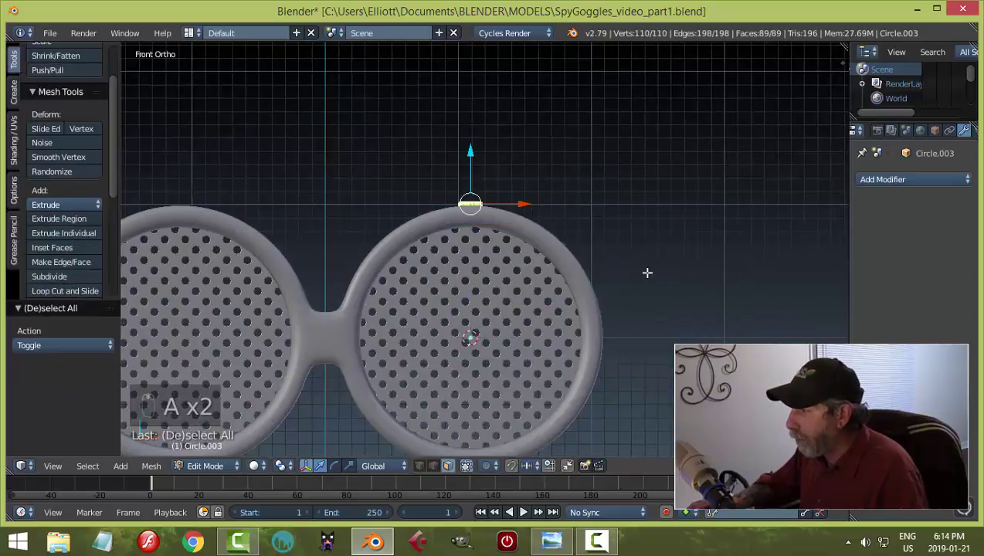
scroll(66, 263, down, 5)
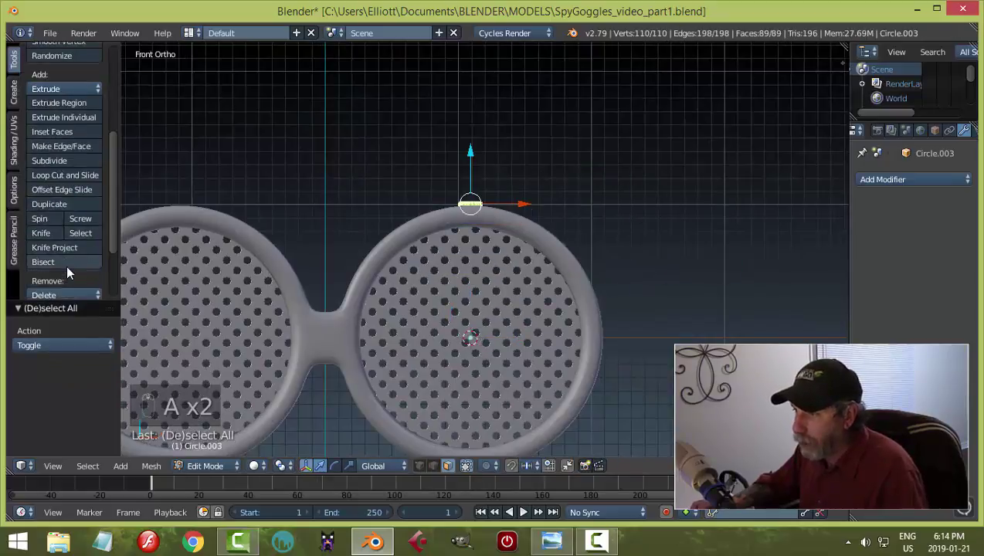
click(41, 222)
middle_drag(643, 308, 533, 351)
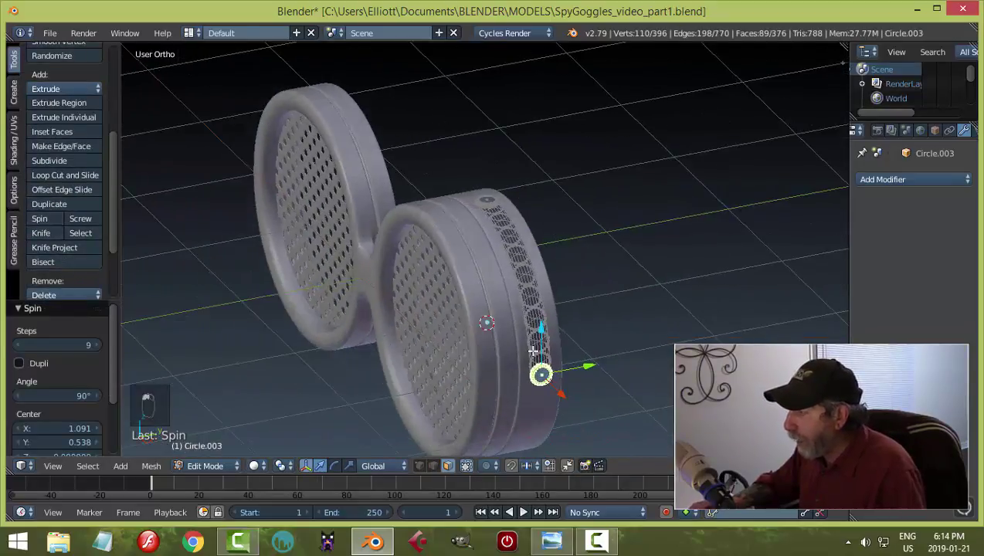
Step: Undo the spin and the preceding disc edits, and redo only the bottom face deletion
key(ctrl+z)
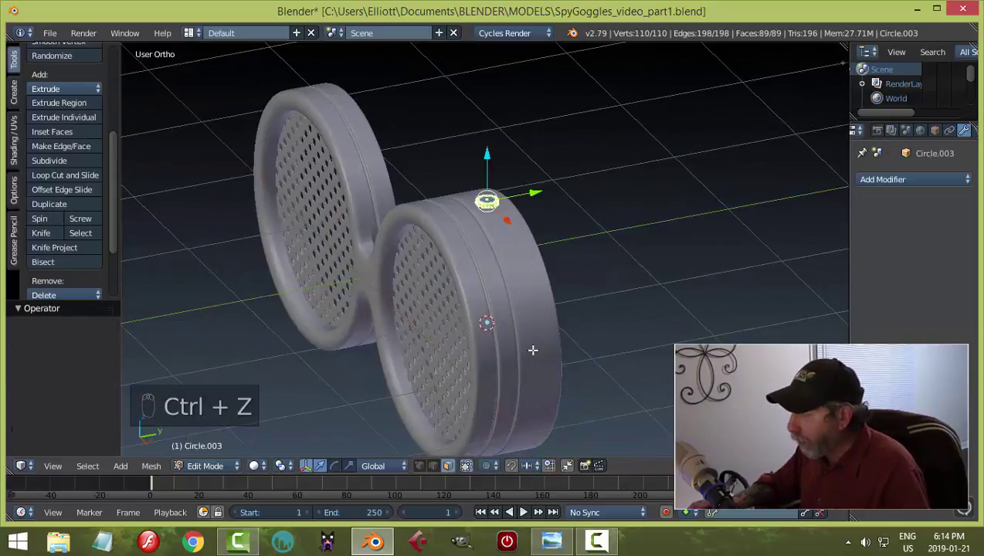
key(ctrl+z)
key(ctrl+z)
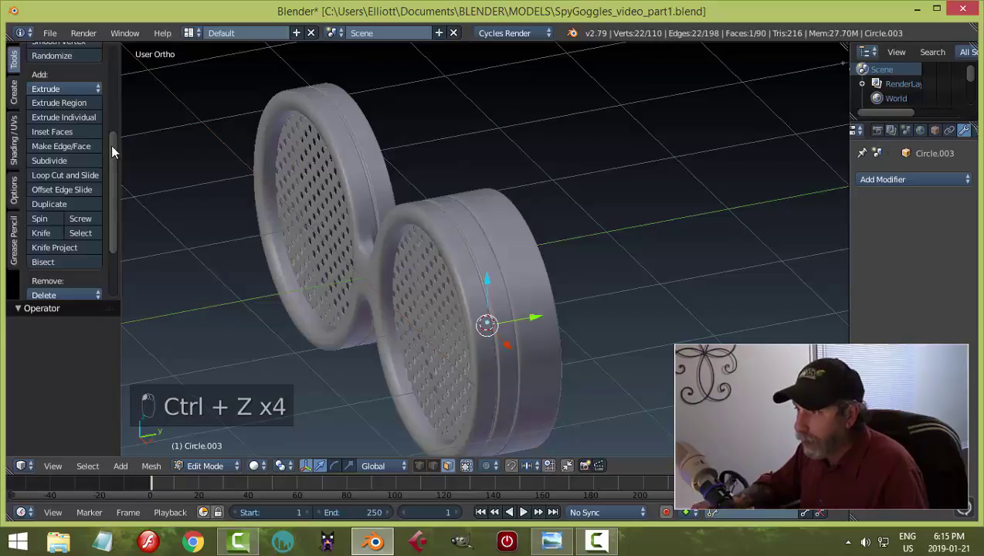
scroll(109, 170, down, 4)
click(32, 273)
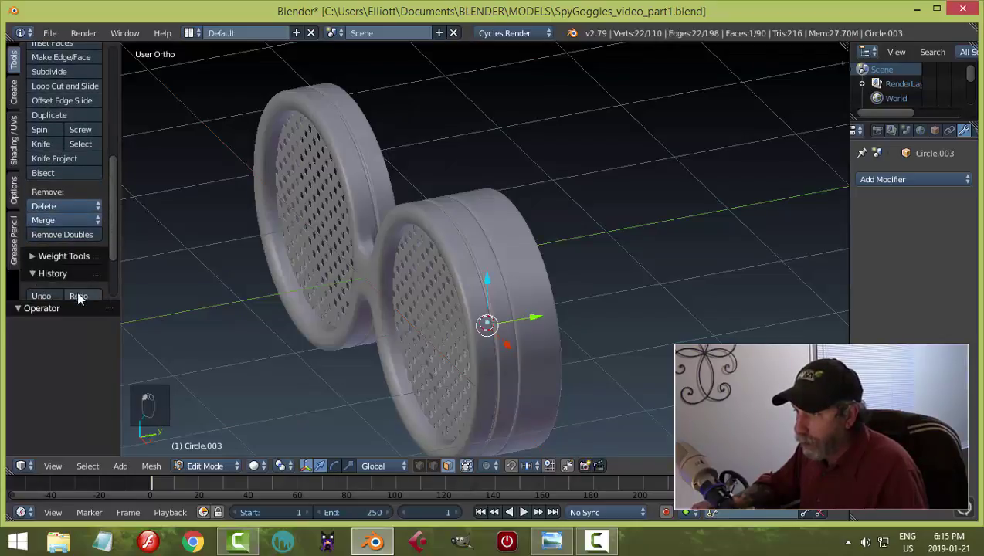
click(78, 297)
middle_drag(584, 231, 543, 281)
scroll(579, 258, down, 4)
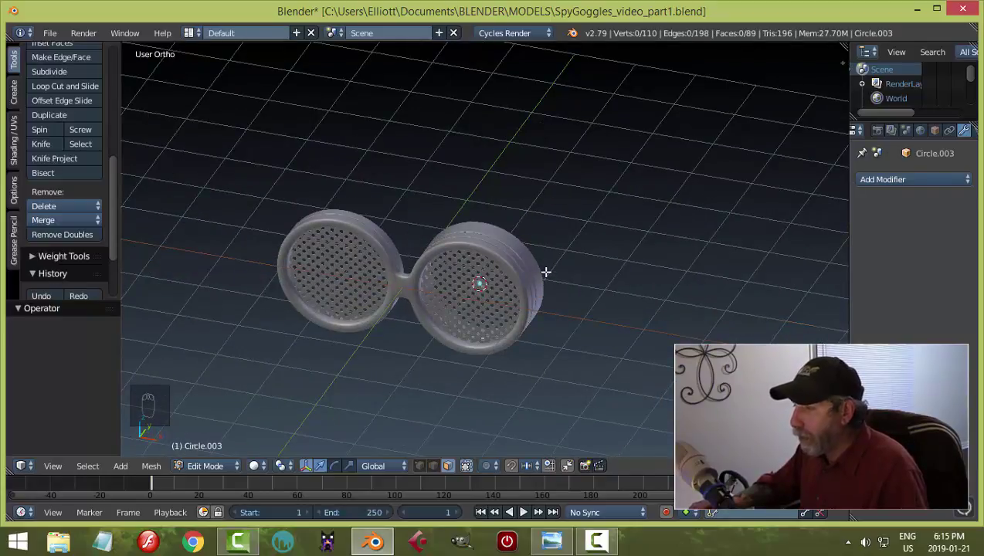
middle_drag(573, 278, 516, 297)
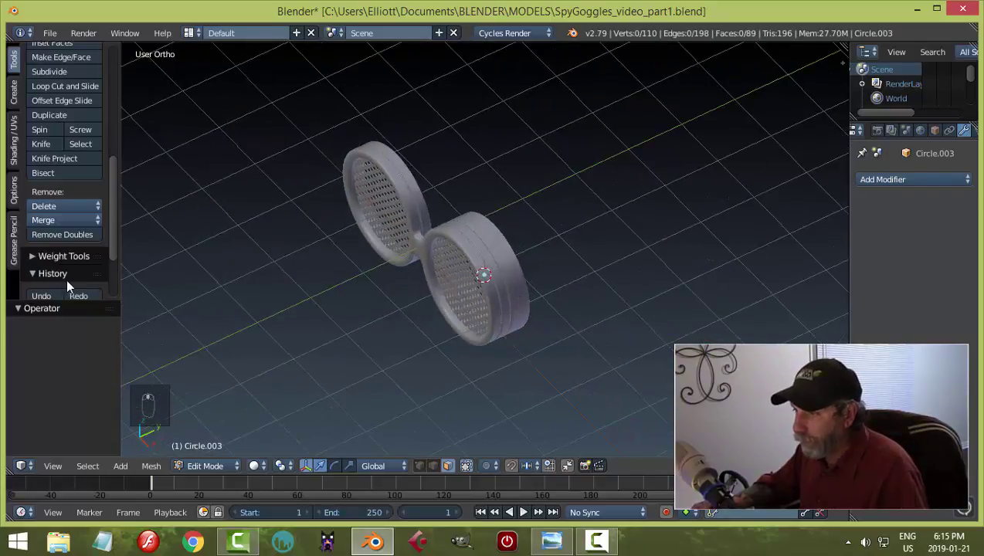
drag(118, 242, 117, 273)
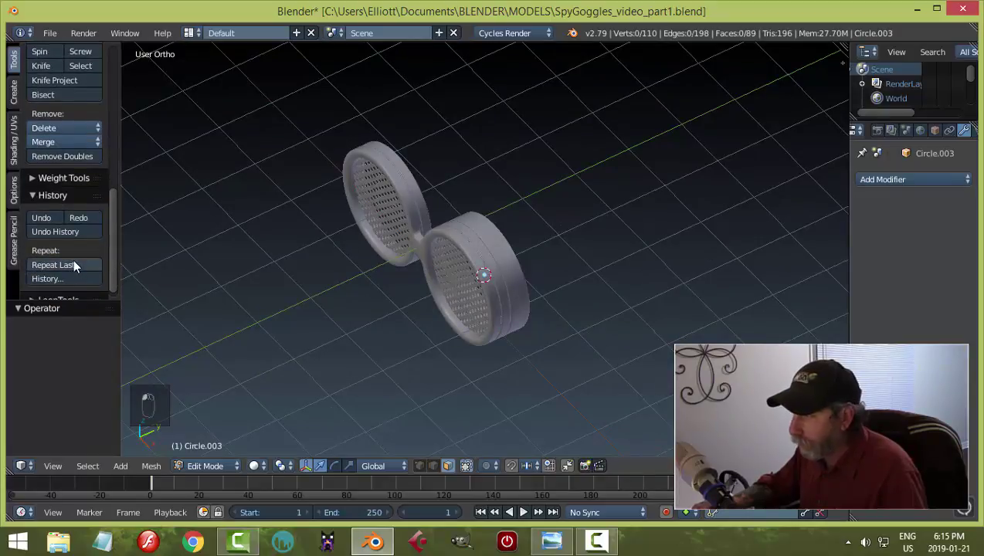
middle_drag(255, 248, 515, 241)
key(KP_1)
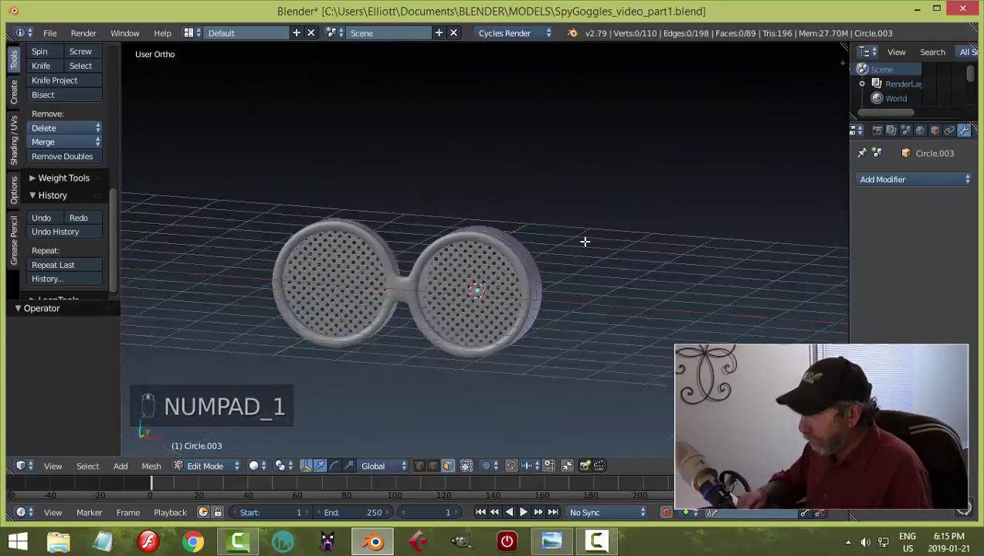
key(shift+a)
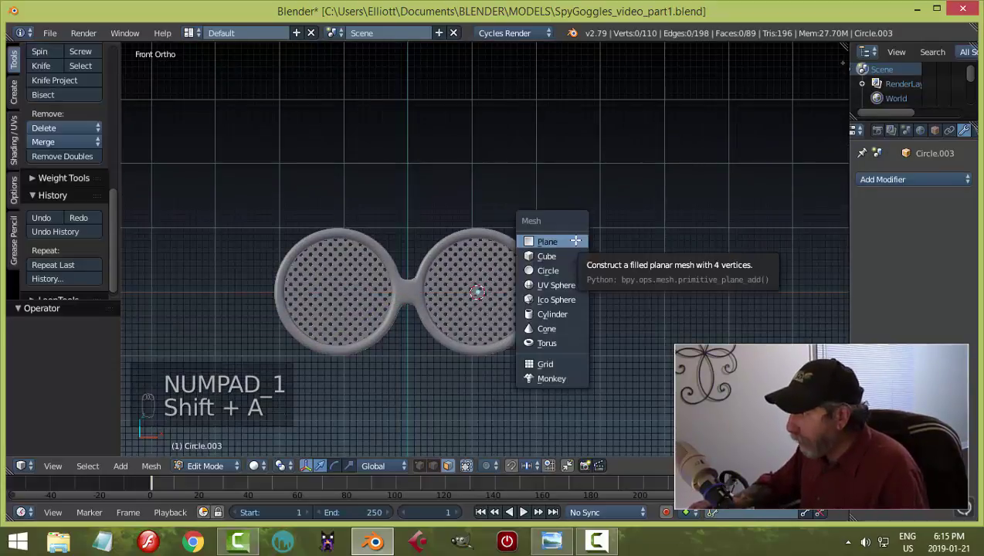
Step: Return to Object Mode and raise the disc 1.144 along Z above the right ring
key(Tab)
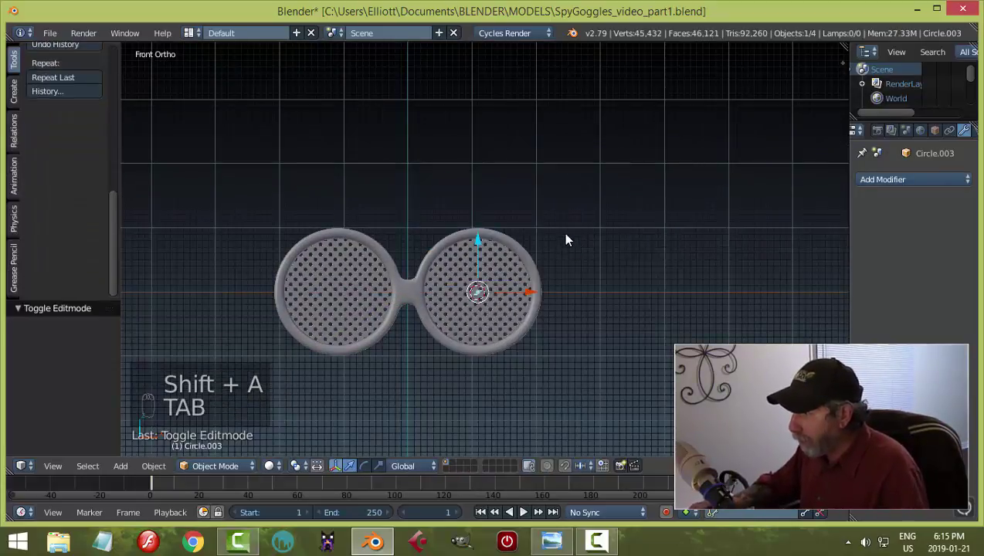
middle_drag(565, 234, 540, 251)
drag(477, 242, 488, 168)
scroll(555, 213, up, 1)
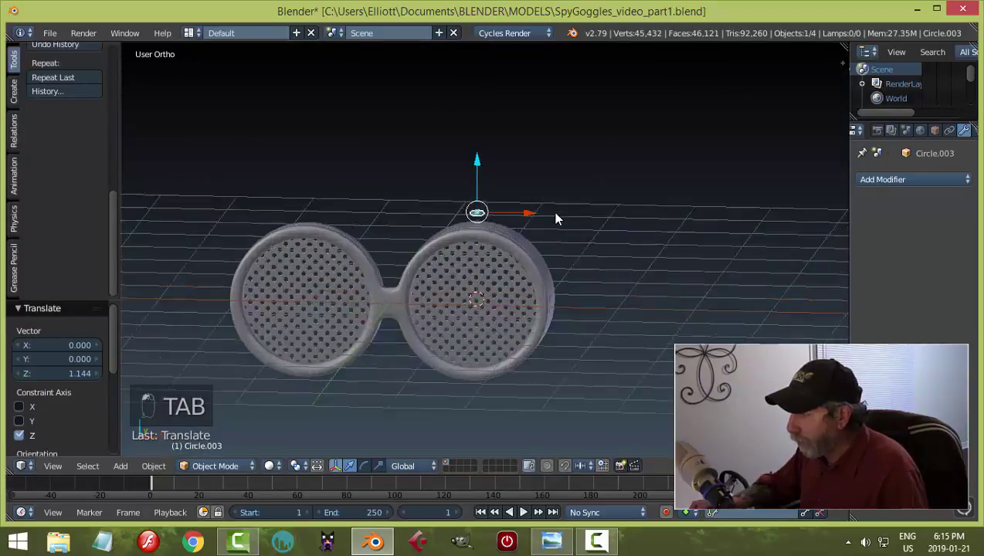
Step: Edit the disc in edge selection mode and fill its open bottom edge loop with a face
scroll(555, 219, up, 4)
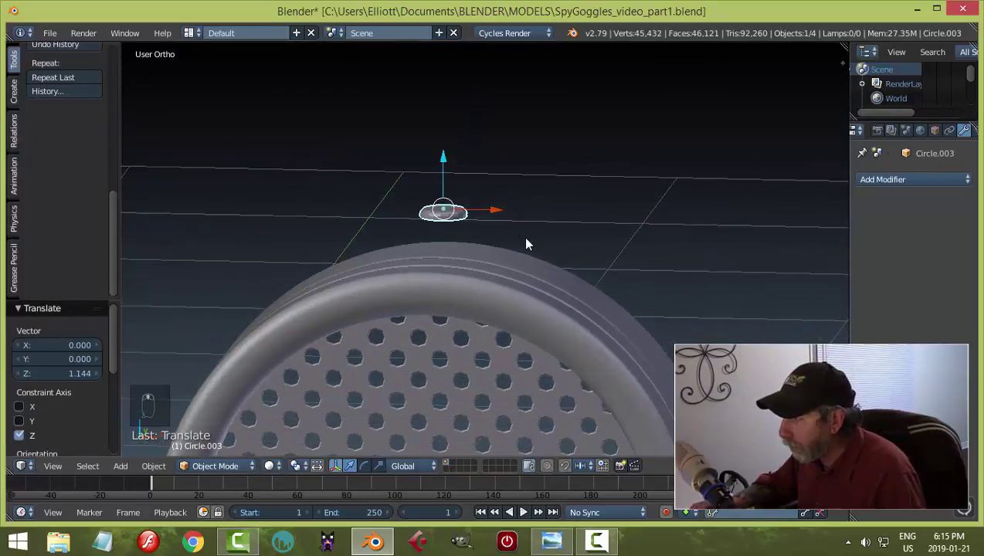
middle_drag(526, 244, 492, 274)
key(Tab)
click(601, 246)
scroll(492, 260, up, 2)
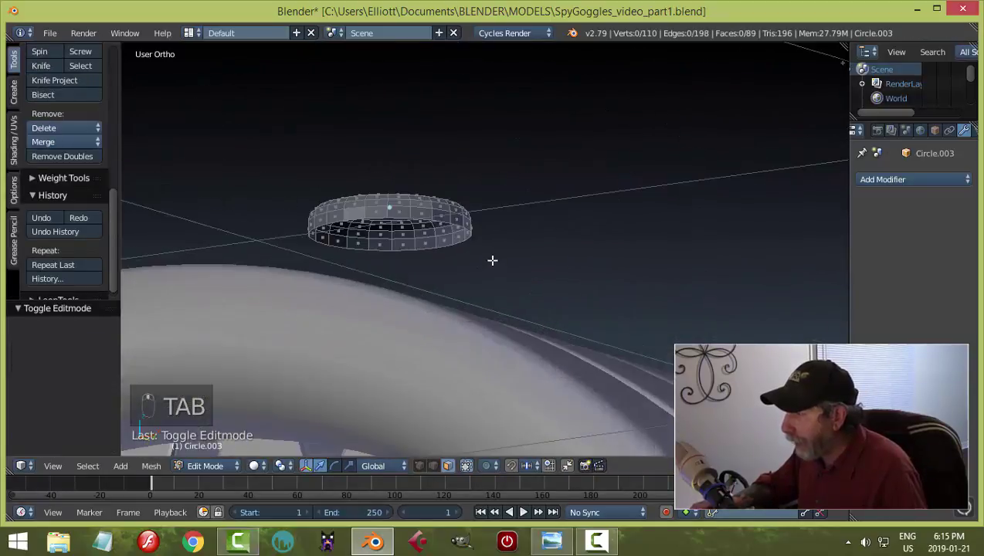
key(ctrl+Tab)
click(456, 247)
alt+right_click(464, 223)
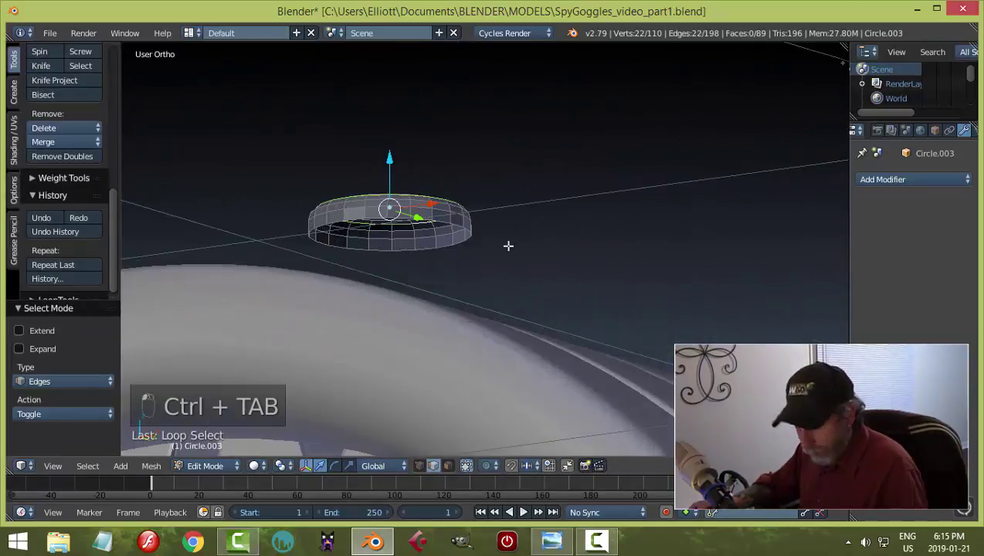
key(a)
middle_drag(518, 263, 448, 200)
scroll(448, 201, up, 2)
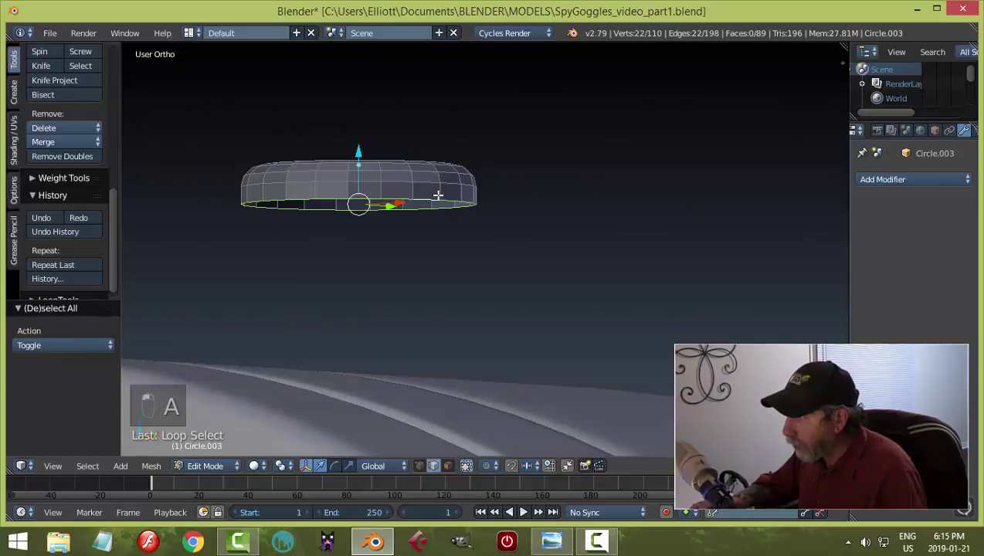
key(f)
key(a)
Step: Return to Object Mode, lower the disc -0.133 along Z onto the rear ring's surface and shade it smooth
key(Tab)
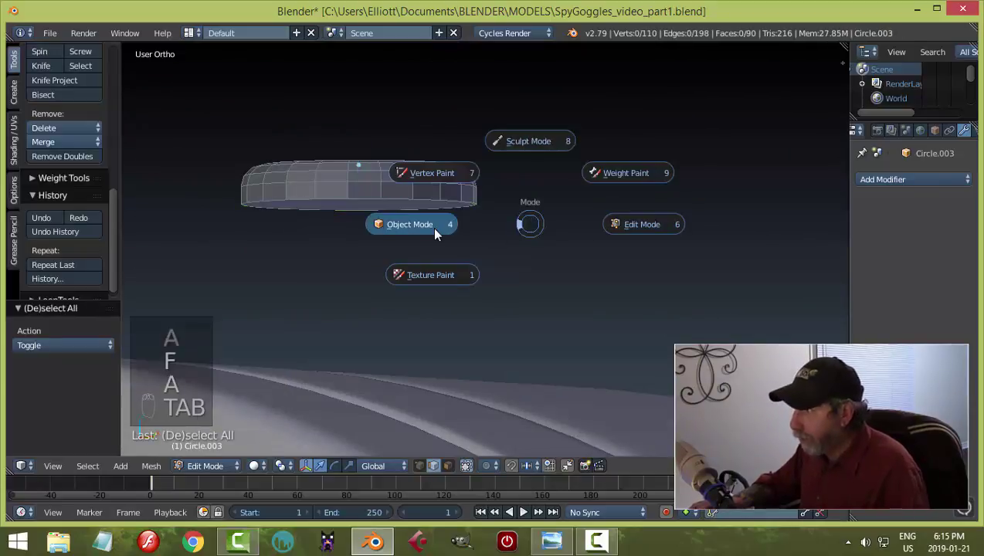
click(431, 227)
scroll(441, 226, down, 3)
drag(425, 160, 421, 251)
middle_drag(532, 292, 39, 196)
scroll(73, 231, up, 6)
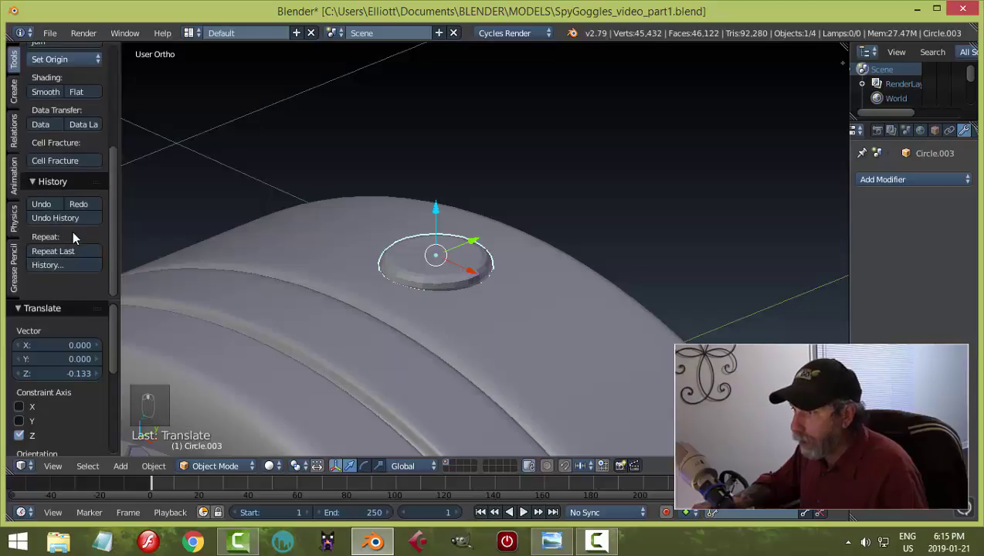
click(46, 150)
scroll(553, 236, down, 2)
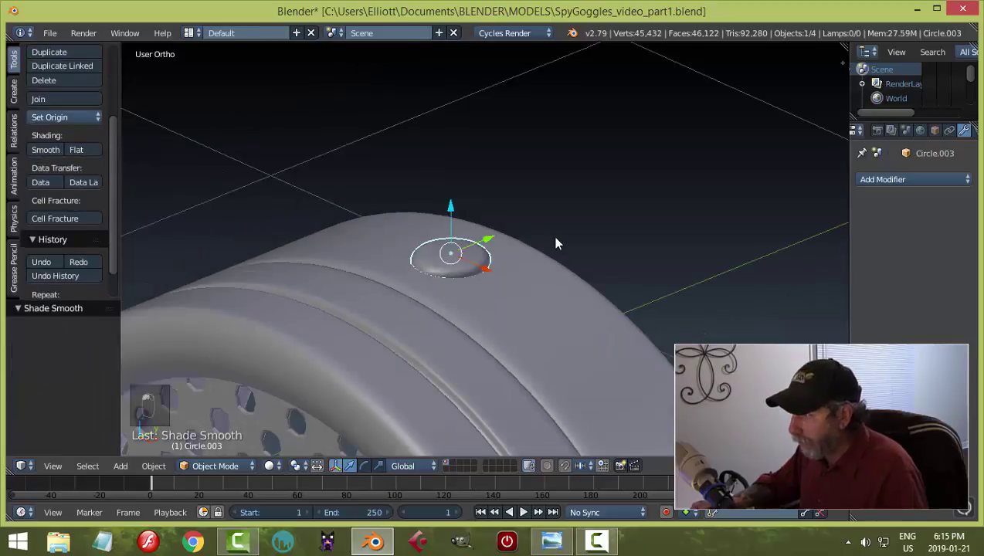
Step: Select the disc from the front view and set its origin to the 3D cursor
key(a)
key(KP_1)
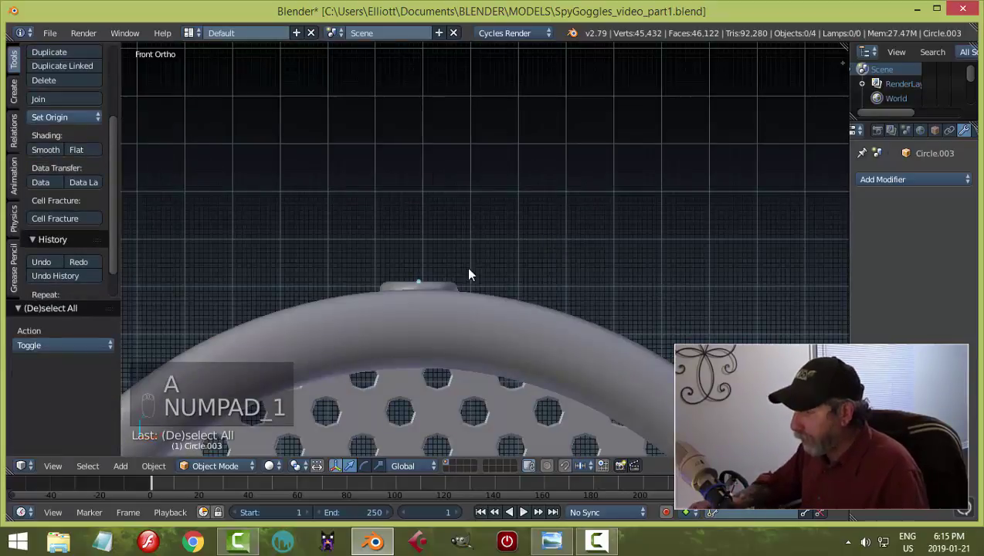
right_click(438, 291)
scroll(571, 278, down, 6)
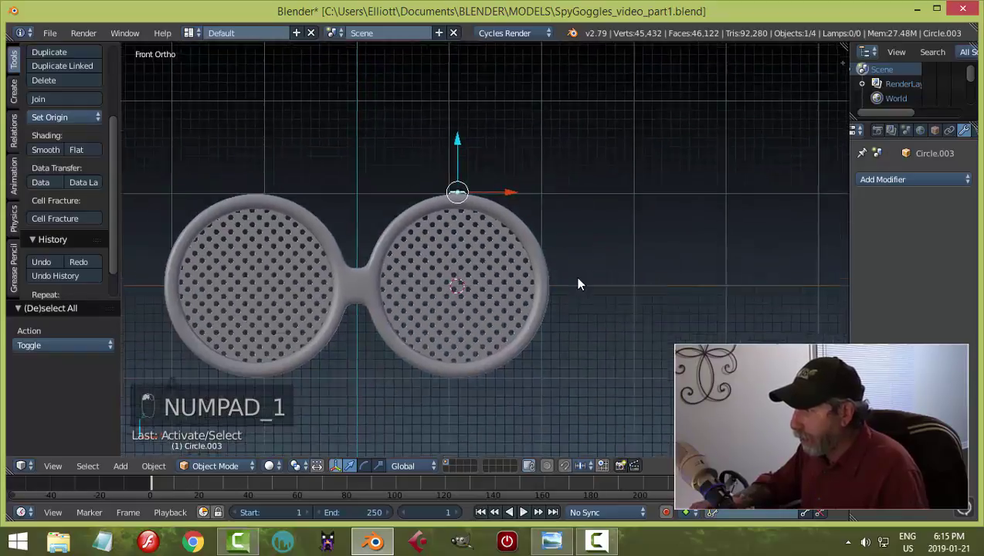
click(70, 117)
click(78, 165)
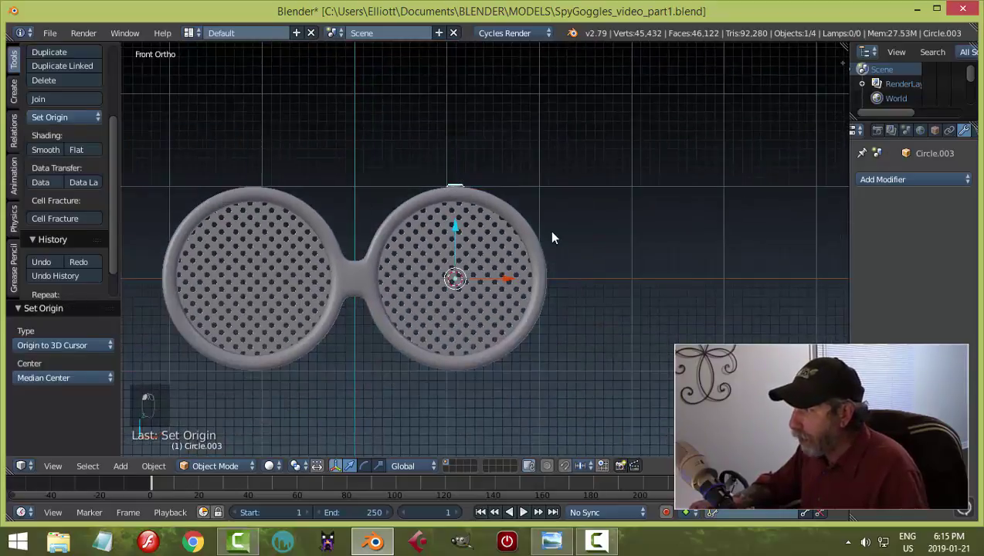
Step: Select the disc's entire mesh in Edit Mode and spin it around the 3D cursor from the front view
key(Tab)
click(640, 236)
key(a)
key(a)
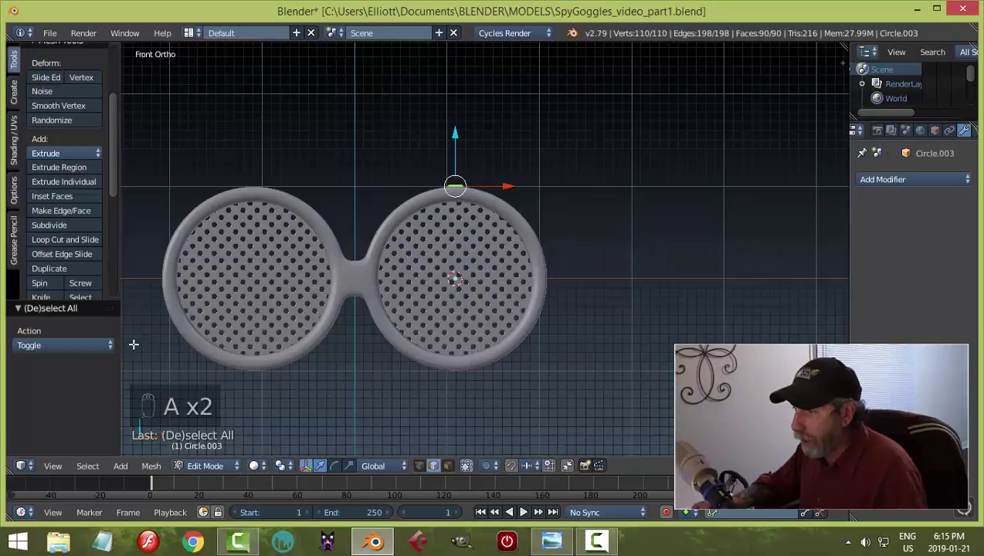
click(39, 283)
Step: Set the spin angle to 360° and the number of steps to 12
middle_drag(654, 273, 471, 323)
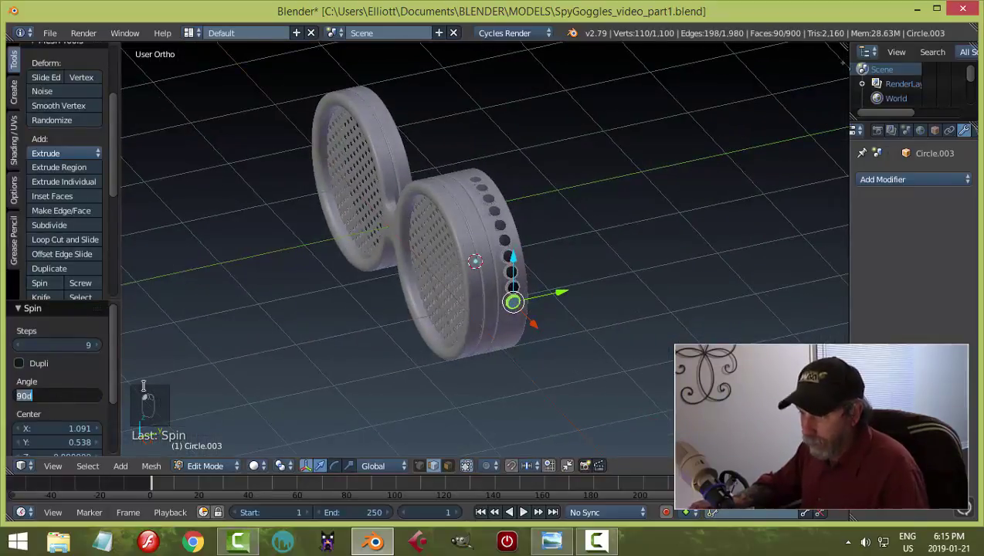
key(Return)
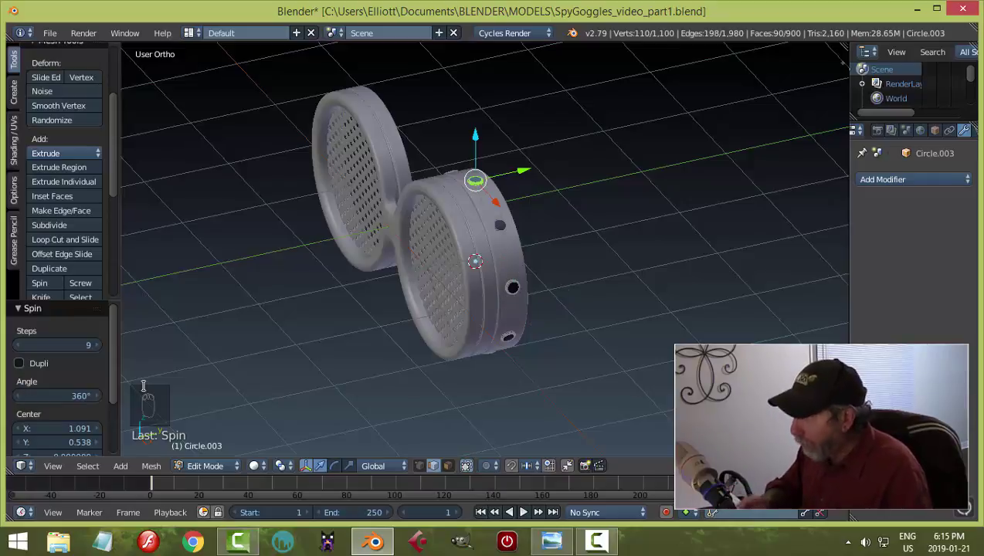
click(60, 345)
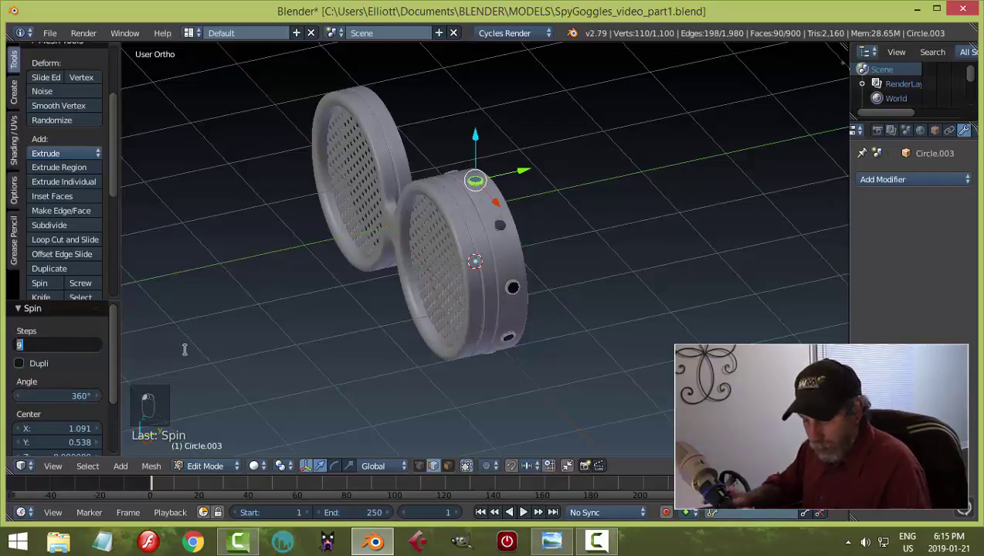
text(12)
key(Return)
mouse_move(531, 336)
middle_down()
mouse_move(544, 289)
mouse_move(544, 327)
middle_up()
Step: Remove doubles from all the studs, recalculate their normals and return to Object Mode
key(a)
key(a)
key(a)
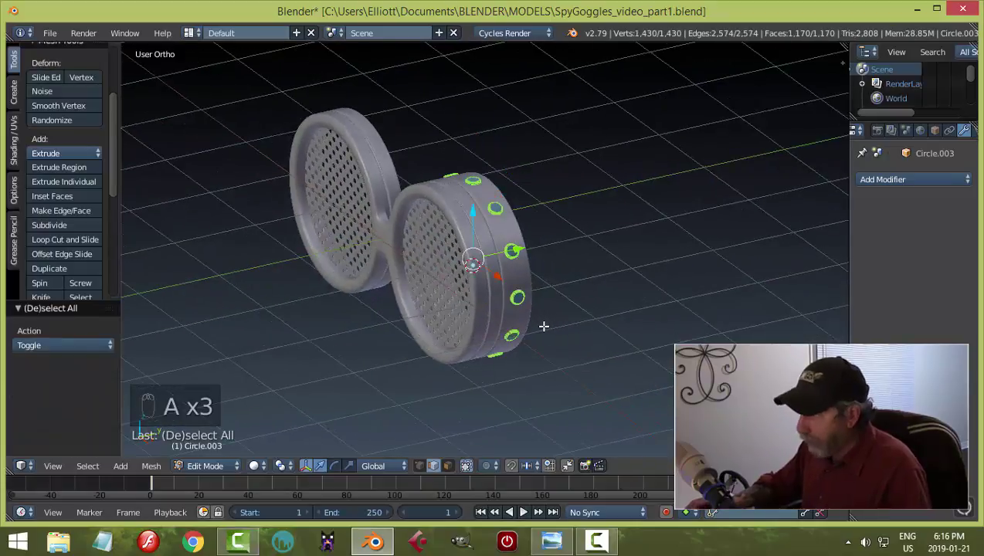
key(w)
click(527, 226)
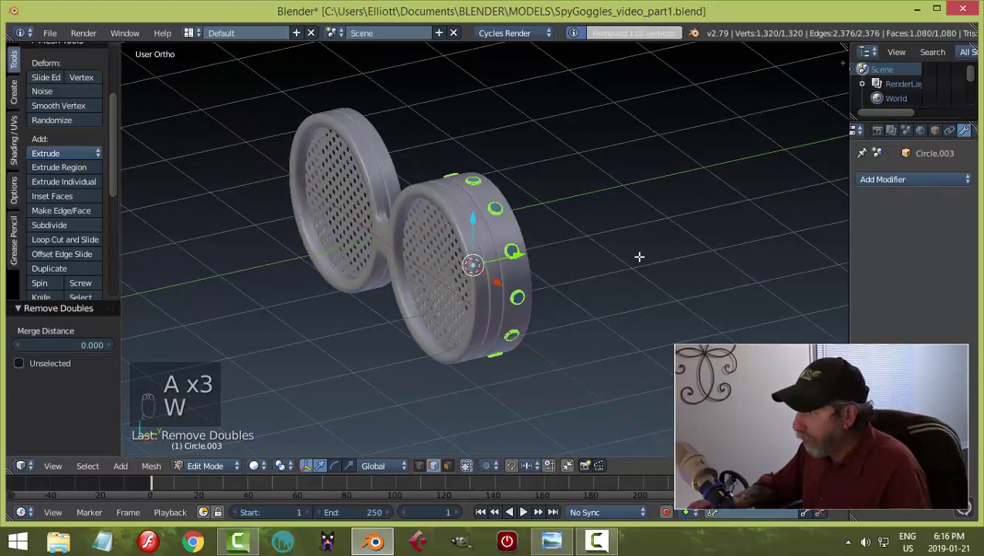
key(ctrl+n)
key(a)
key(Tab)
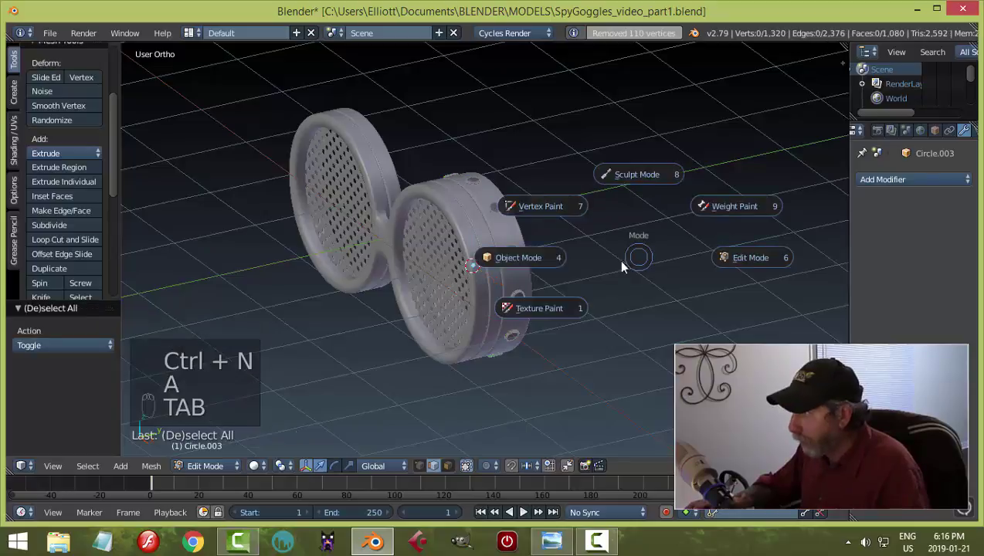
click(618, 256)
Step: Select the ring of studs and hide all the other objects
key(a)
key(a)
scroll(644, 245, down, 4)
middle_drag(649, 239, 611, 261)
scroll(556, 241, up, 5)
right_click(514, 217)
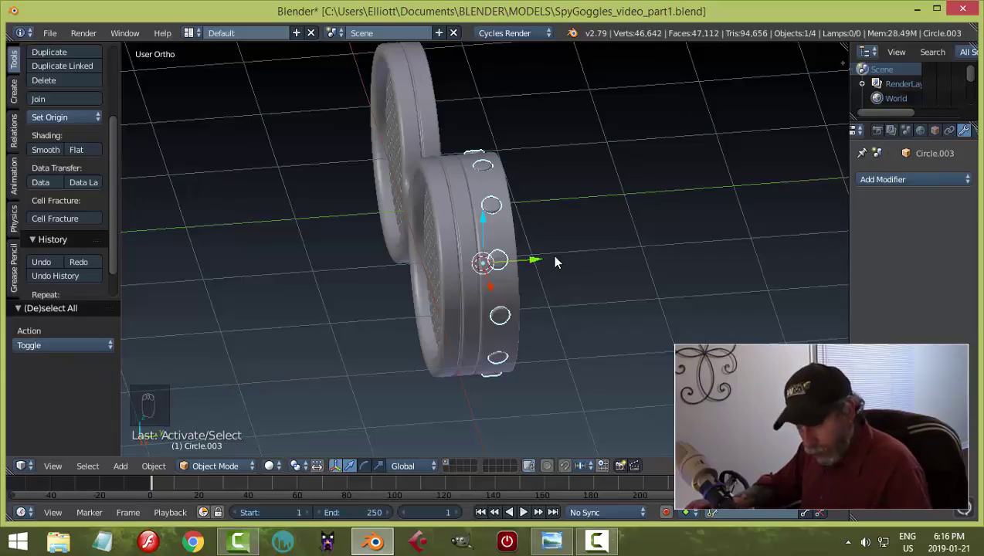
key(shift+h)
middle_drag(538, 287, 616, 272)
Step: Edit the studs in face selection mode and select the inner face of one stud
key(Tab)
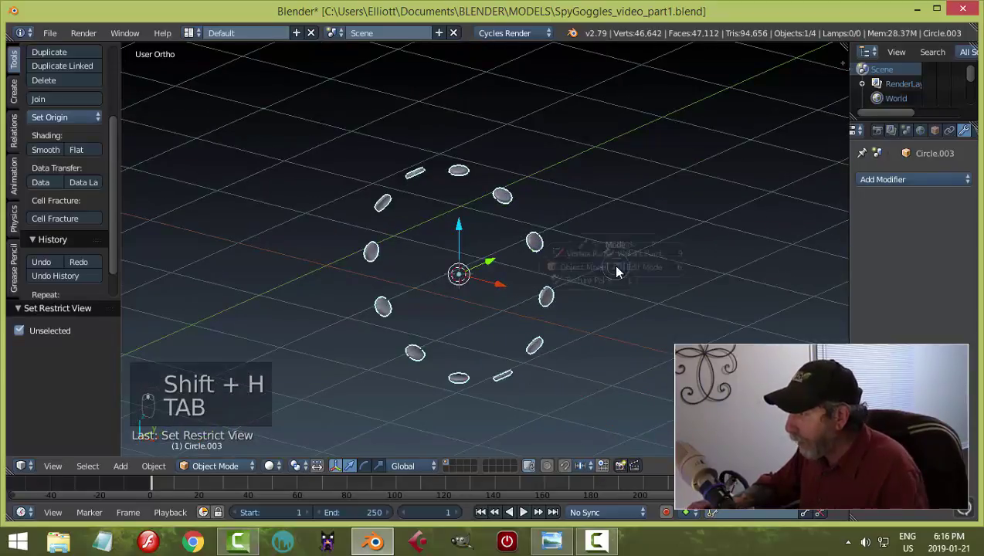
middle_drag(674, 292, 566, 215)
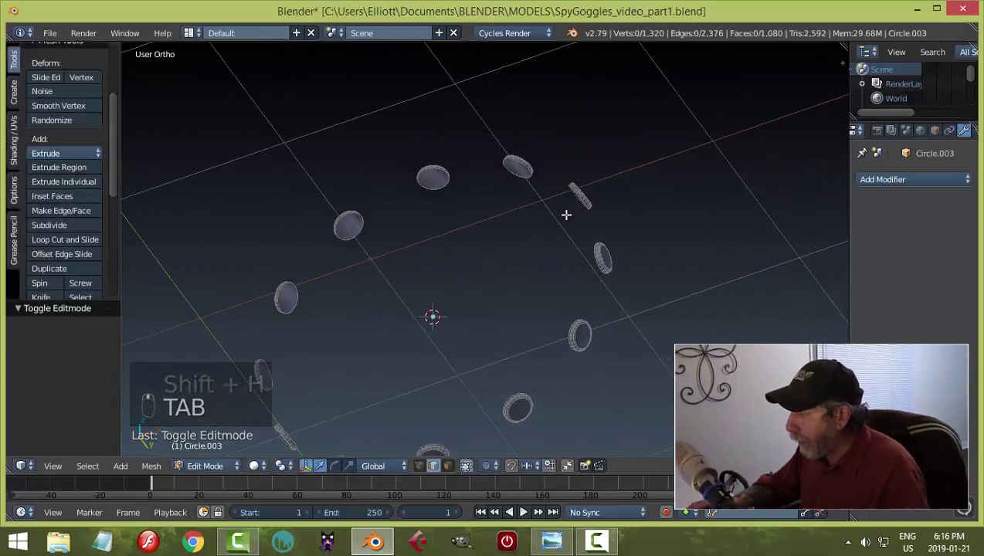
key(ctrl+Tab)
click(547, 232)
right_click(429, 176)
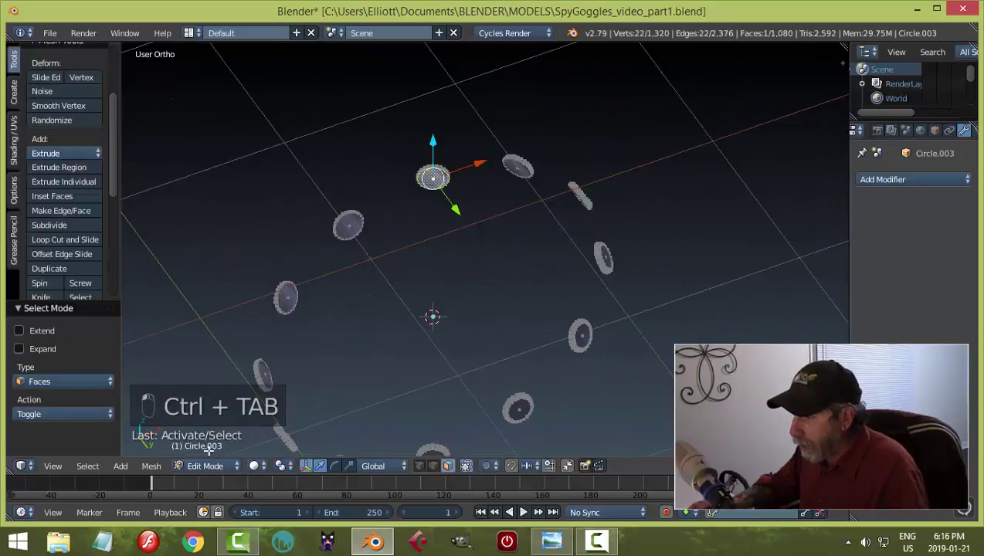
Step: Try selecting all rivet faces with the same number of polygon sides, and undo the selection
click(88, 466)
mouse_move(165, 308)
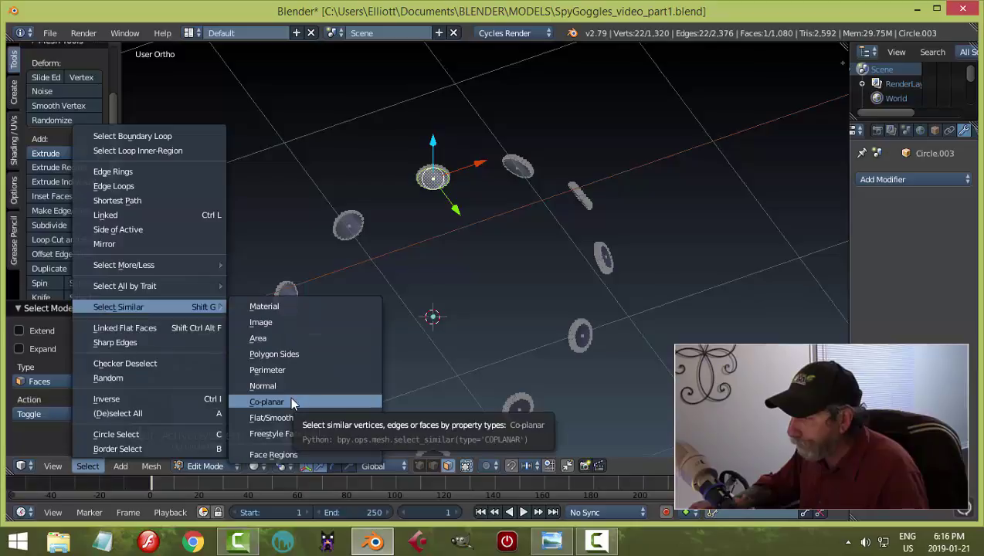
click(284, 353)
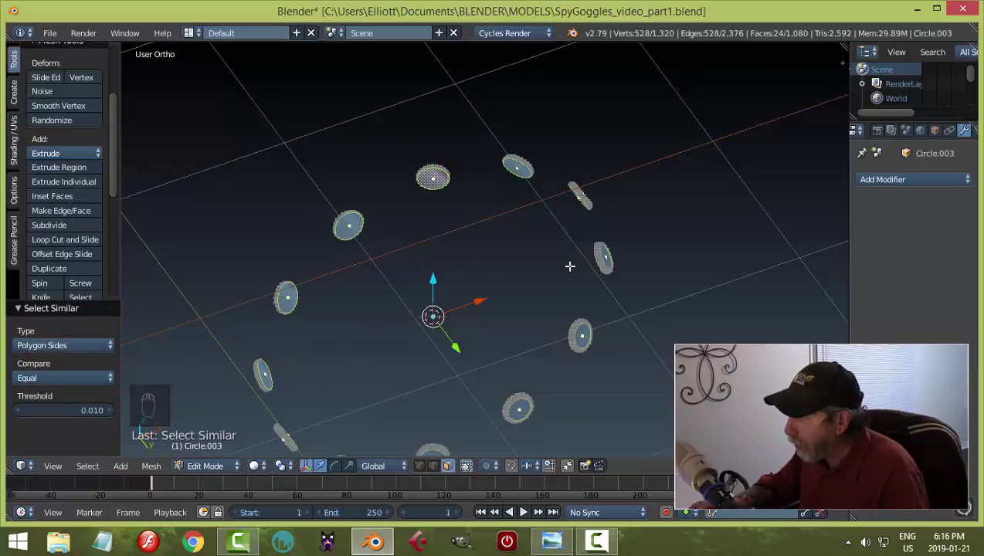
middle_drag(569, 266, 216, 471)
key(ctrl+z)
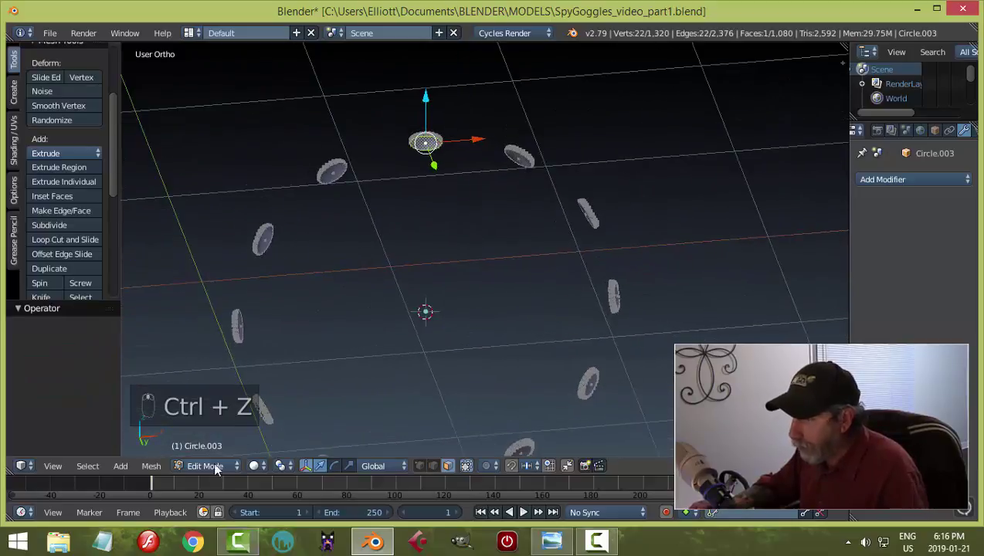
Step: Try selecting all rivet faces of equal area, and clear the selection
click(95, 467)
mouse_move(150, 309)
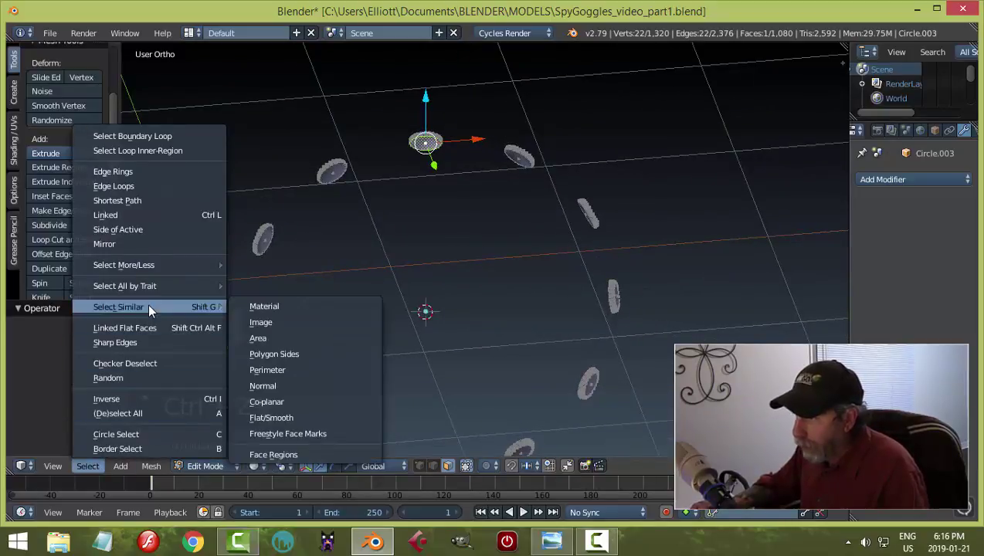
click(262, 337)
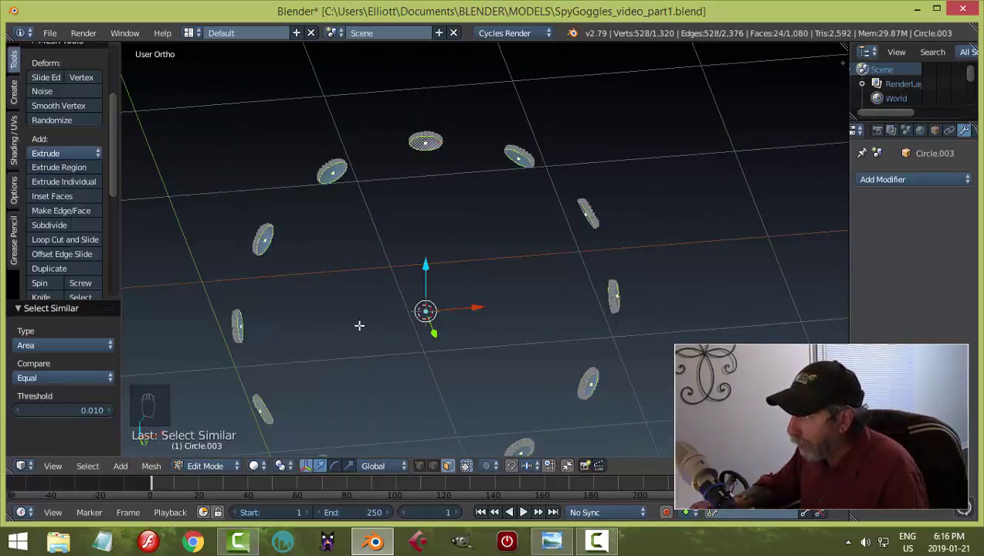
middle_drag(358, 325, 430, 171)
scroll(509, 360, up, 3)
key(a)
Step: Select the large inner cap faces of four neighbouring rivets and delete the faces
right_click(416, 121)
shift+right_click(540, 111)
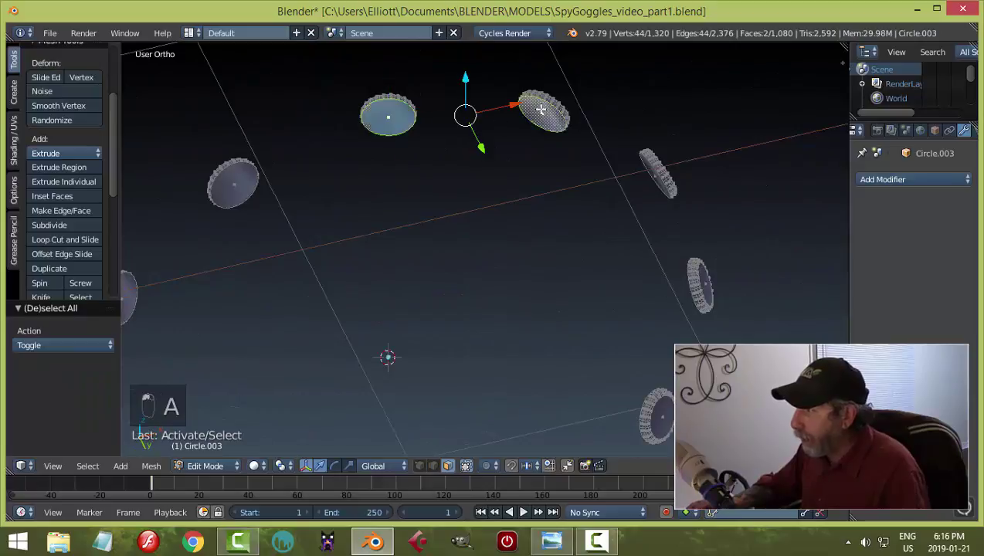
shift+right_click(652, 181)
shift+right_click(227, 194)
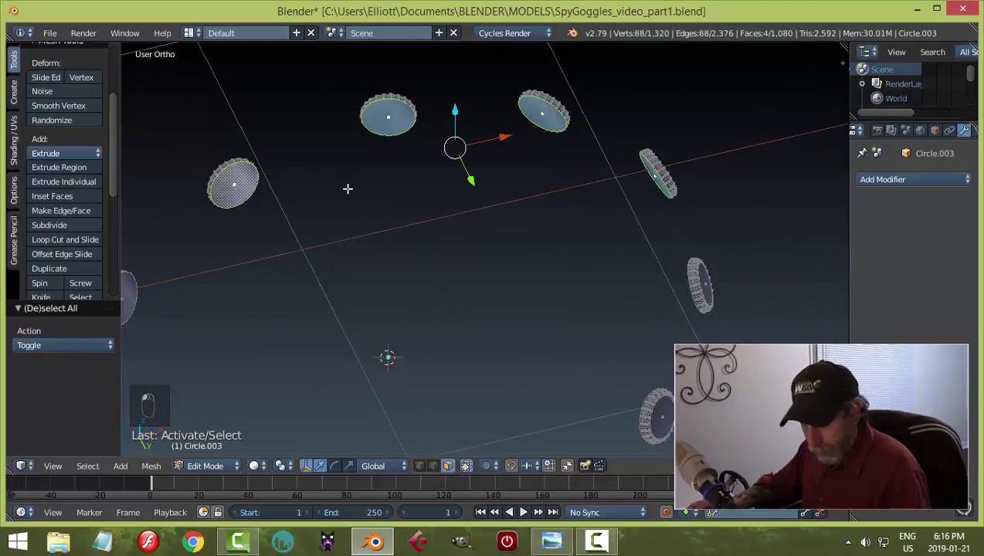
key(x)
click(347, 189)
Step: Select the large inner cap faces of the remaining eight rivets around the circle and delete the faces
middle_drag(375, 215, 520, 175)
right_click(506, 149)
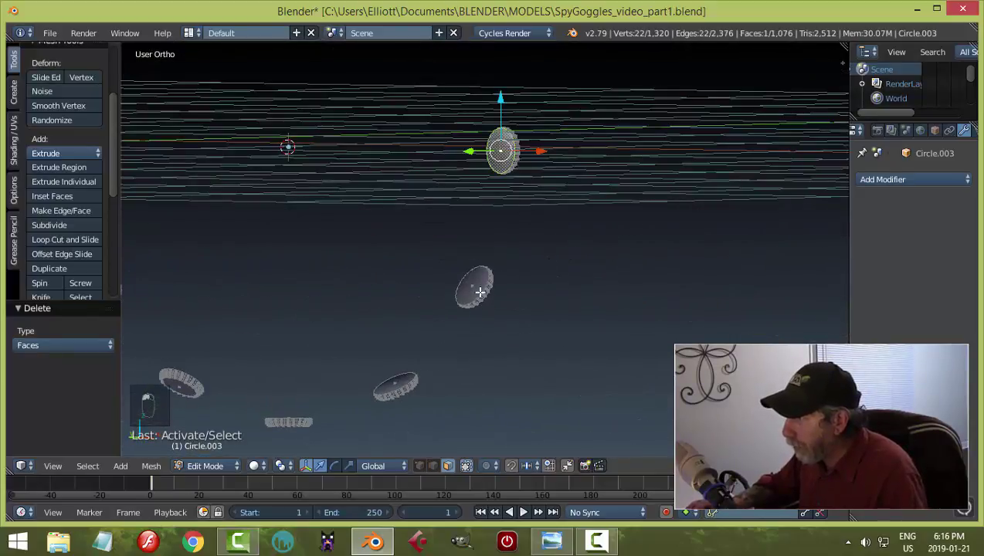
shift+right_click(475, 290)
shift+right_click(405, 379)
middle_drag(406, 379, 424, 323)
shift+right_click(263, 345)
shift+right_click(326, 287)
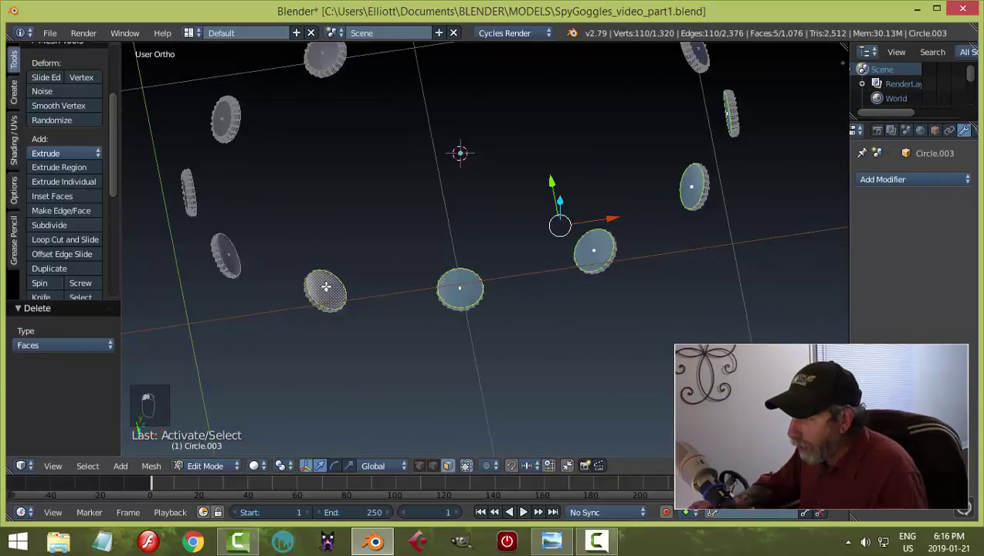
shift+right_click(230, 253)
middle_drag(230, 253, 316, 247)
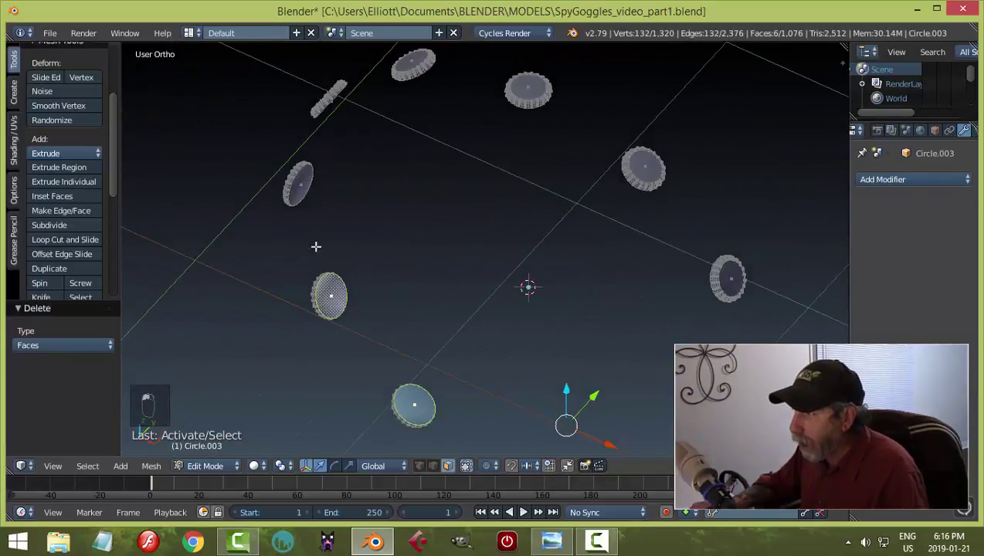
shift+right_click(301, 184)
middle_drag(417, 200, 364, 147)
shift+right_click(378, 81)
middle_drag(419, 185, 581, 305)
key(x)
click(492, 279)
Step: Return to Object Mode, reveal the hidden goggle parts and save the file
key(Tab)
key(alt+h)
key(a)
key(ctrl+s)
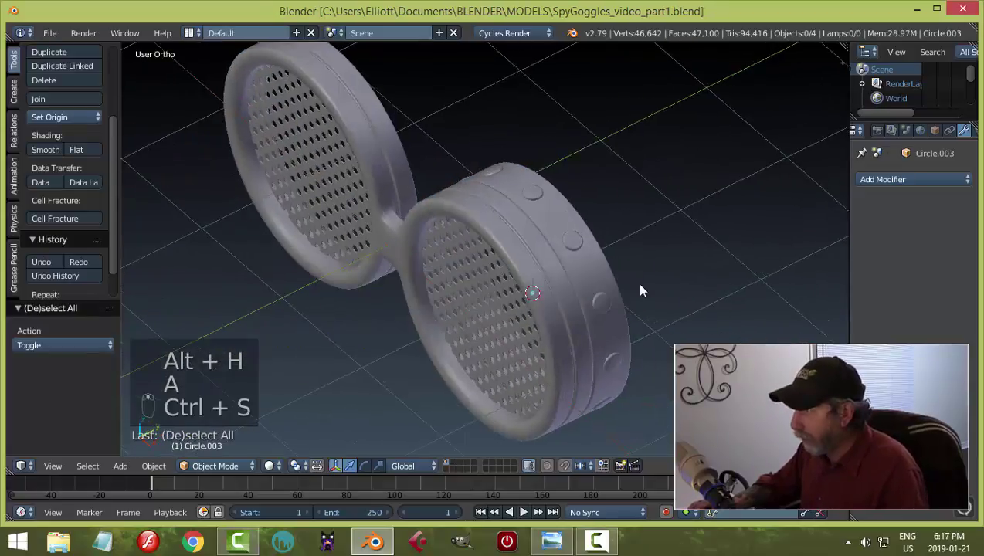
Step: Select the front goggle frame and snap the 3D cursor to it
middle_drag(637, 282, 694, 246)
right_click(554, 235)
right_click(646, 274)
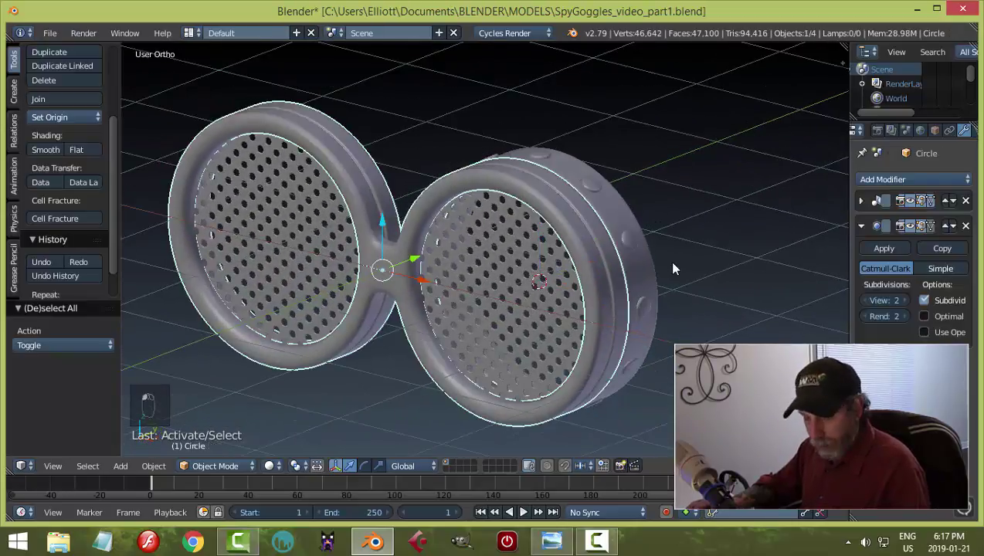
key(shift+s)
click(674, 264)
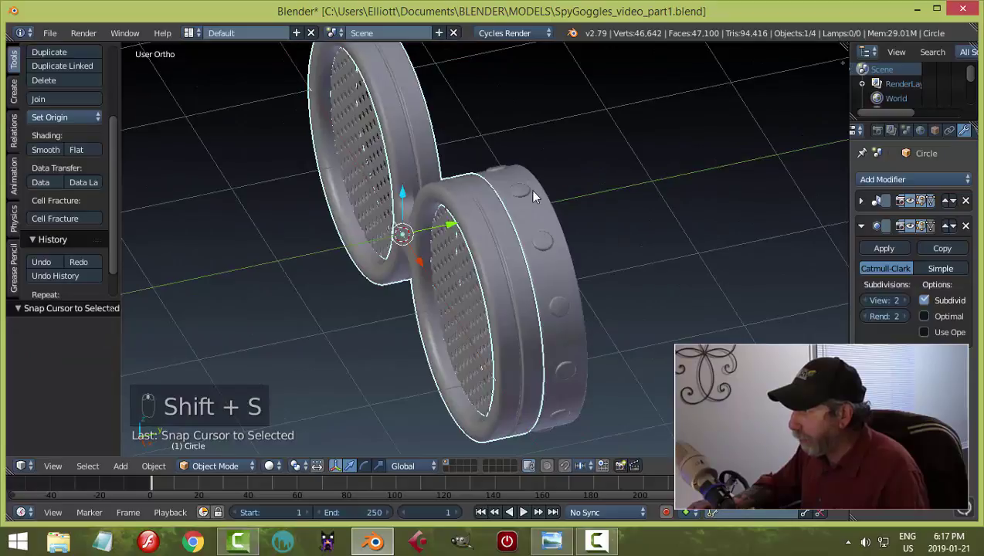
Step: Add a Mirror modifier on X to the rivets, with the goggle frame Circle as mirror object
right_click(533, 196)
click(882, 179)
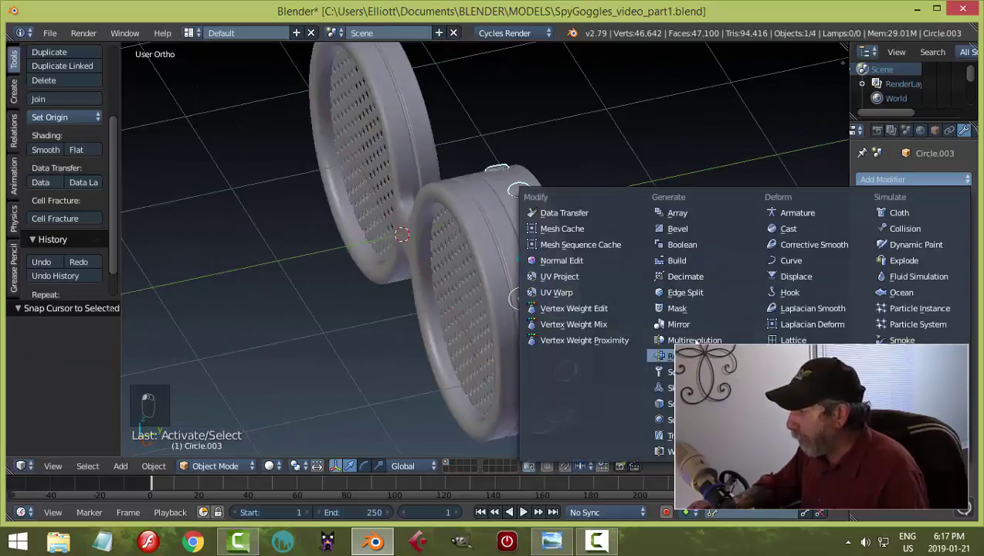
click(691, 324)
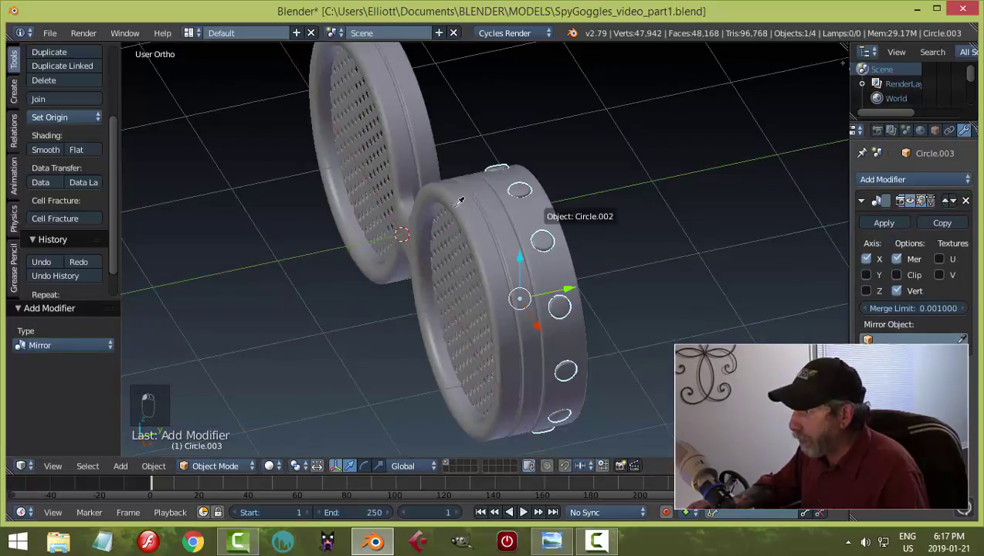
click(504, 207)
middle_drag(503, 207, 519, 247)
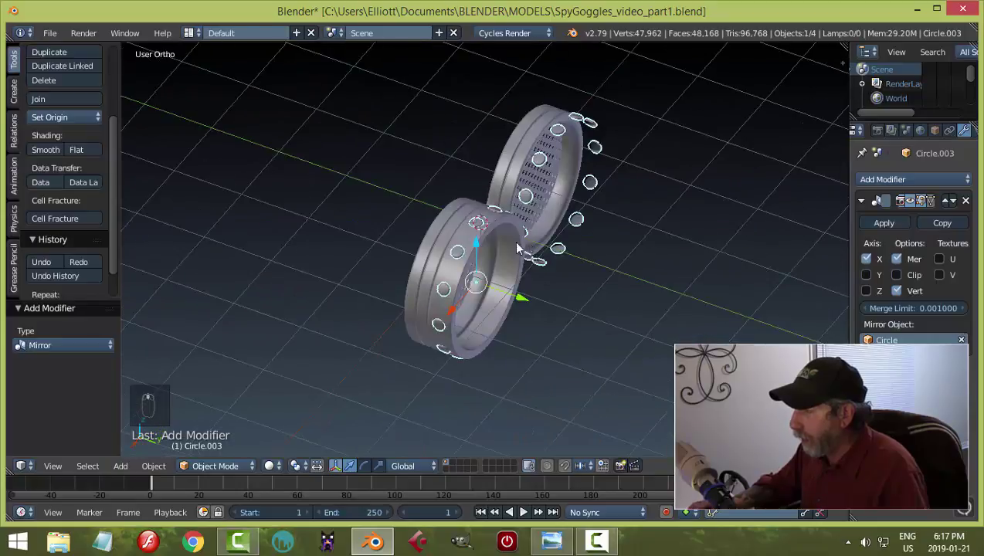
Step: Show the back ring's Mirror modifier result in the viewport and set the ring's origin to the 3D cursor
right_click(506, 224)
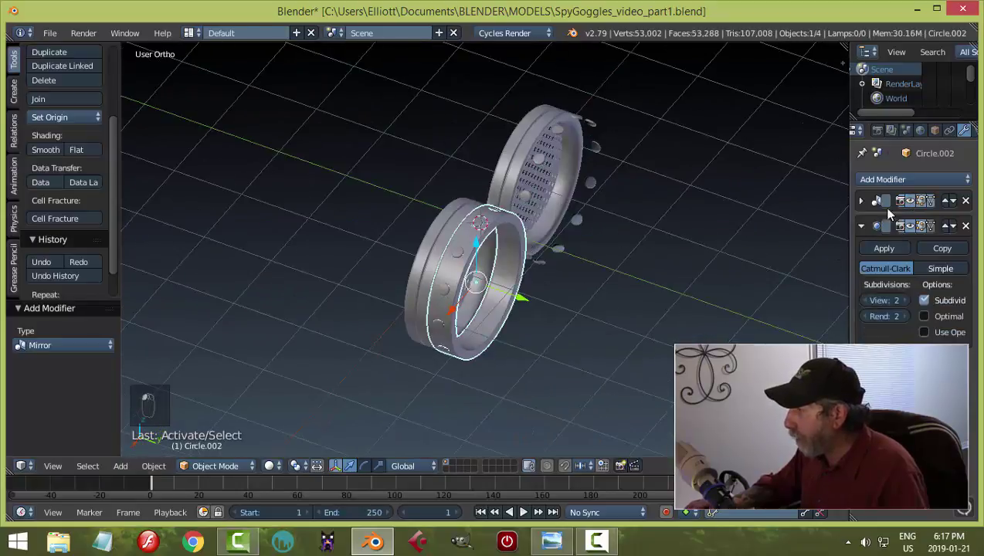
middle_drag(577, 265, 544, 265)
key(a)
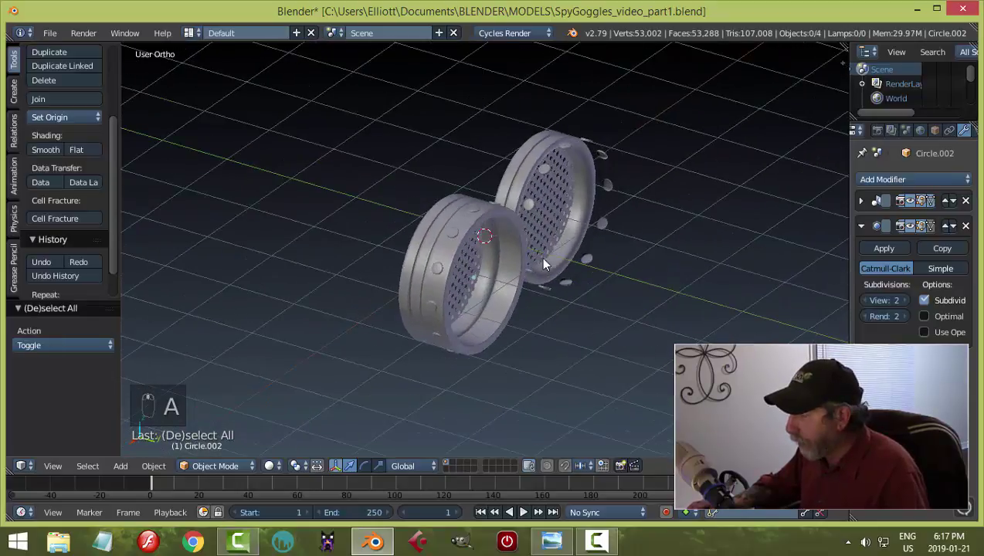
right_click(475, 226)
middle_drag(475, 226, 660, 302)
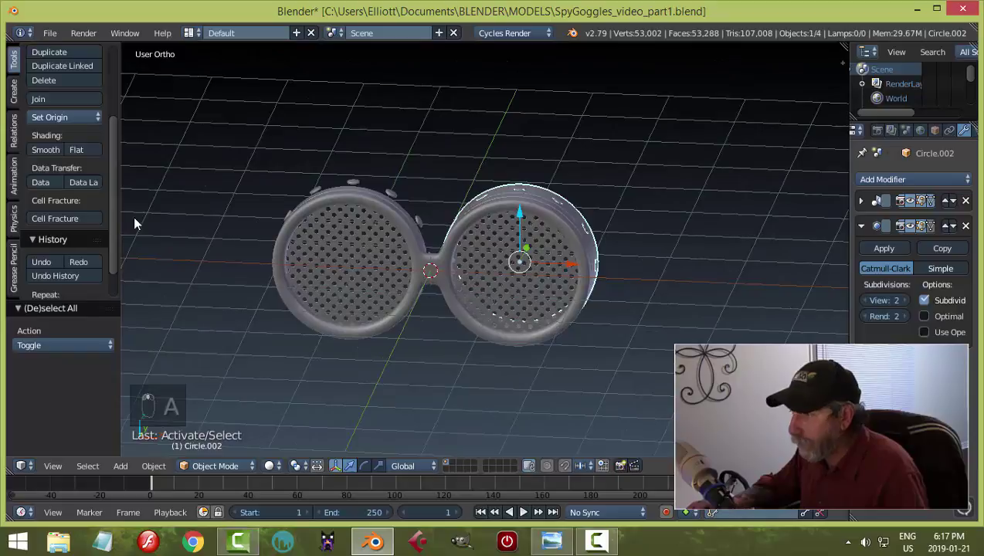
click(74, 117)
click(86, 164)
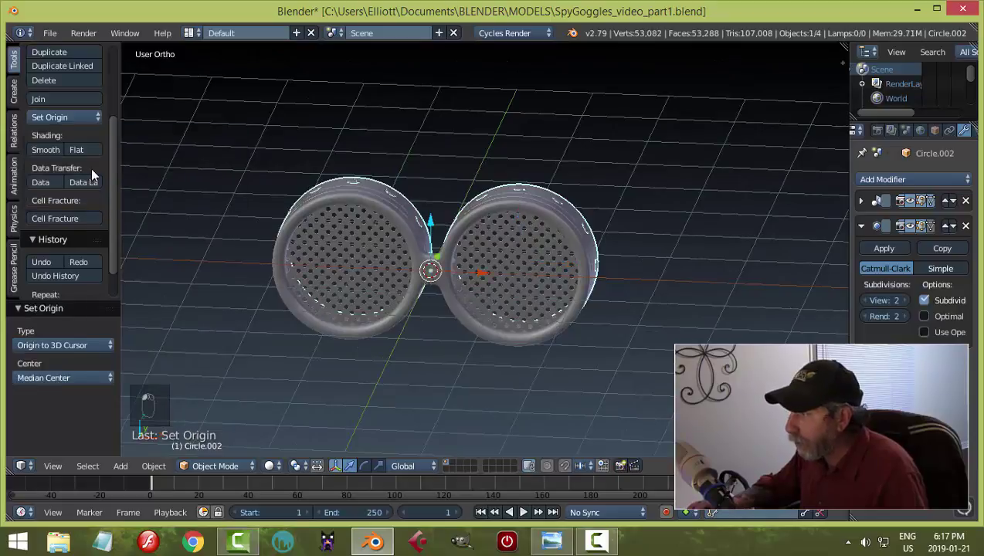
Step: Deselect everything and save the goggles file
middle_drag(464, 255, 605, 250)
key(a)
key(ctrl+s)
Step: Examine the goggles reference photo in Windows Photo Viewer and return to the Blender model for comparison
click(421, 280)
click(551, 541)
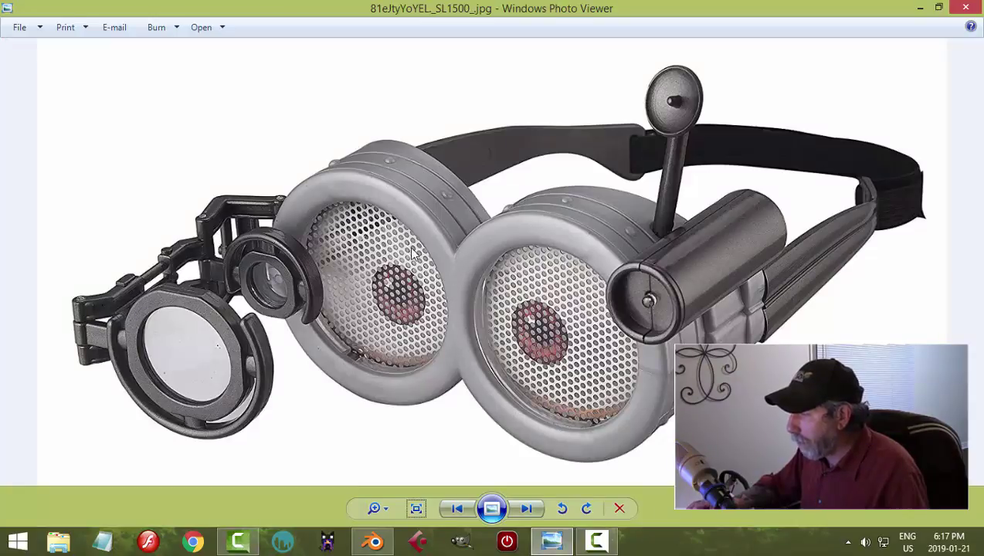
click(374, 540)
middle_drag(528, 369, 589, 344)
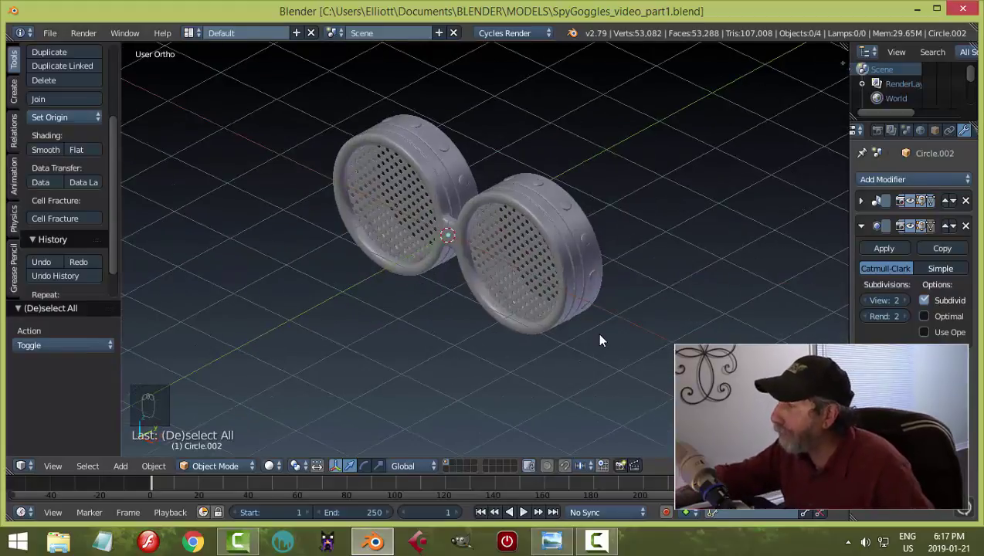
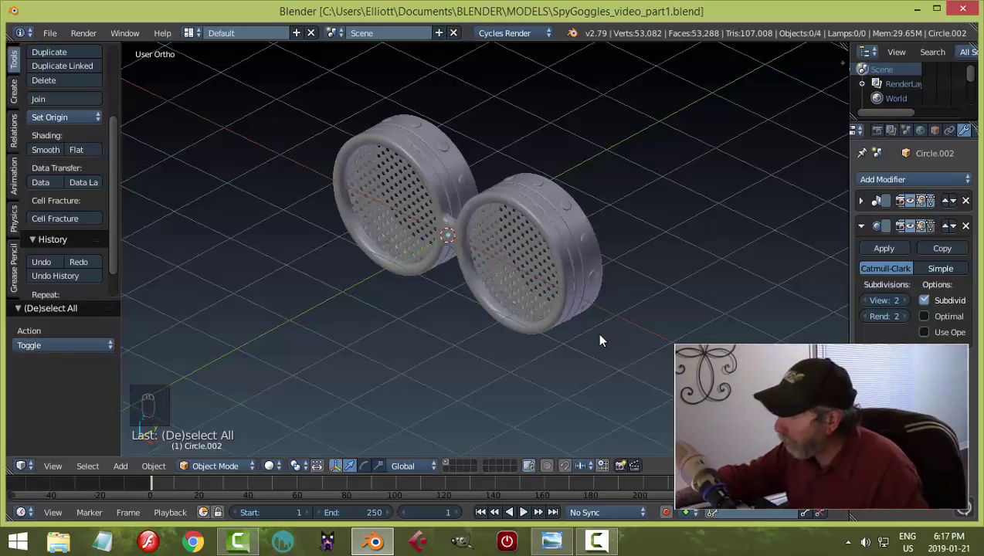
Step: Hide the back ring's Mirror modifier result in the viewport and enter Edit Mode on the ring
middle_drag(608, 318, 536, 325)
right_click(454, 215)
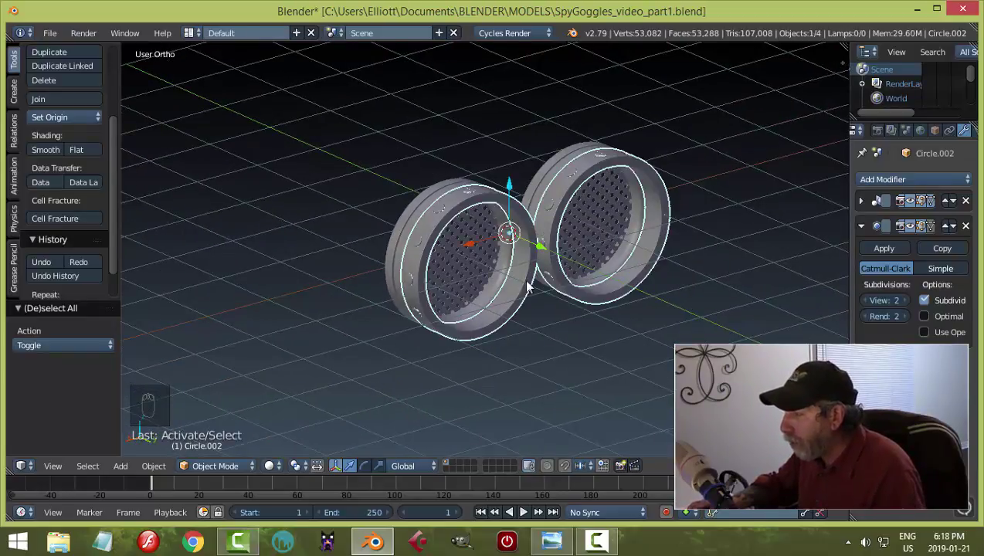
mouse_move(528, 287)
middle_down()
mouse_move(571, 291)
mouse_move(539, 298)
mouse_move(539, 280)
mouse_move(537, 290)
middle_up()
click(911, 202)
key(Tab)
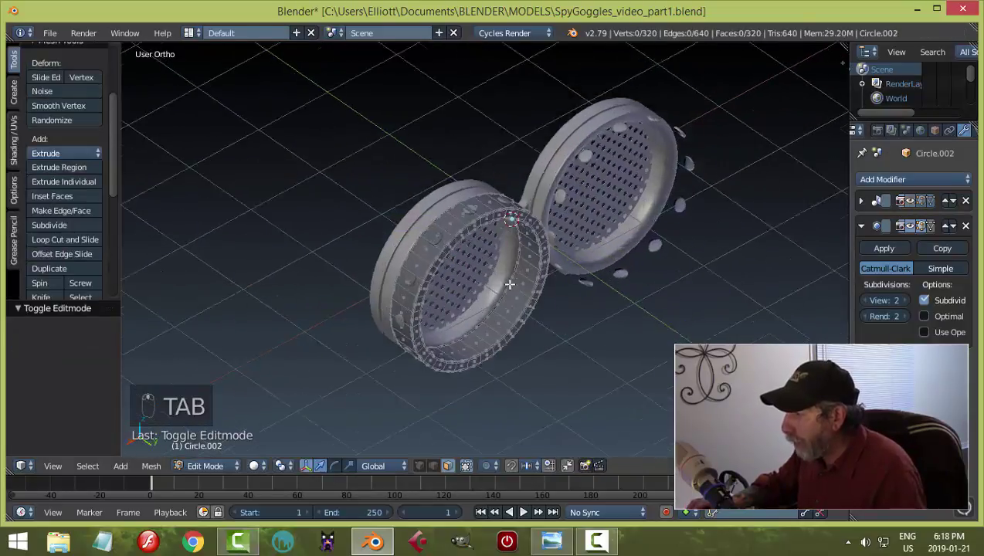
Step: Snap the 3D cursor to the back ring's outer rear edge loop and return to Object Mode
scroll(510, 284, up, 4)
key(ctrl+Tab)
click(466, 248)
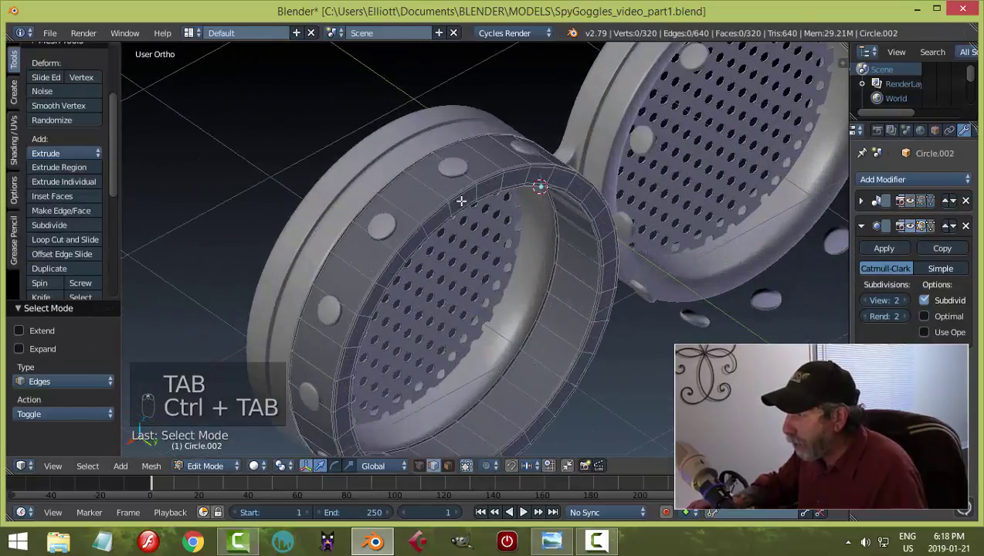
scroll(464, 196, up, 2)
alt+right_click(448, 161)
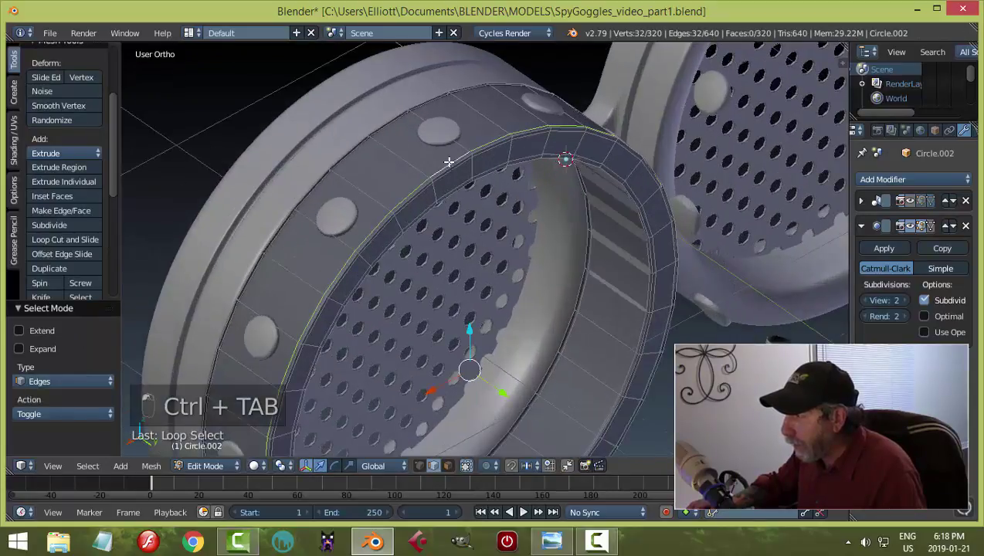
scroll(489, 284, down, 4)
middle_drag(490, 286, 547, 261)
key(shift+s)
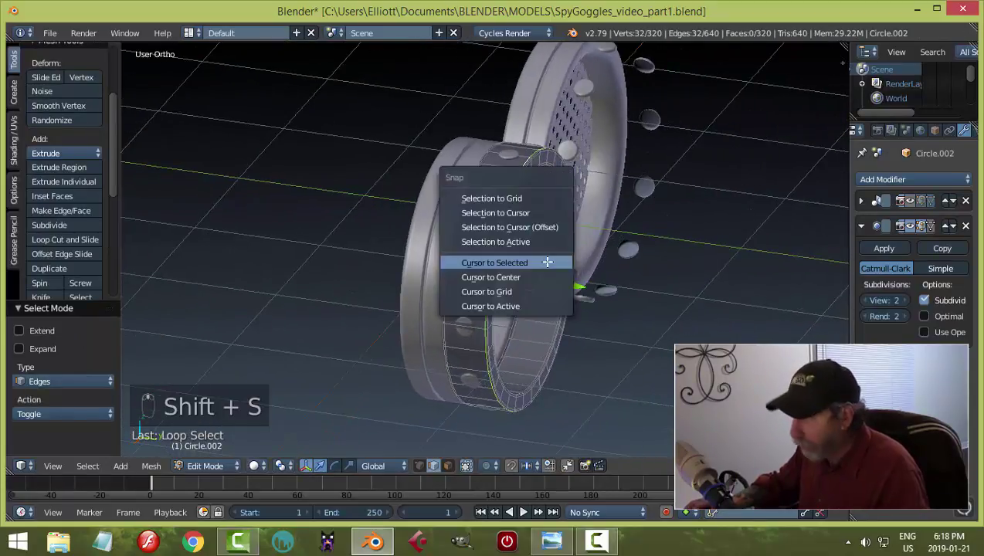
click(547, 266)
key(a)
key(Tab)
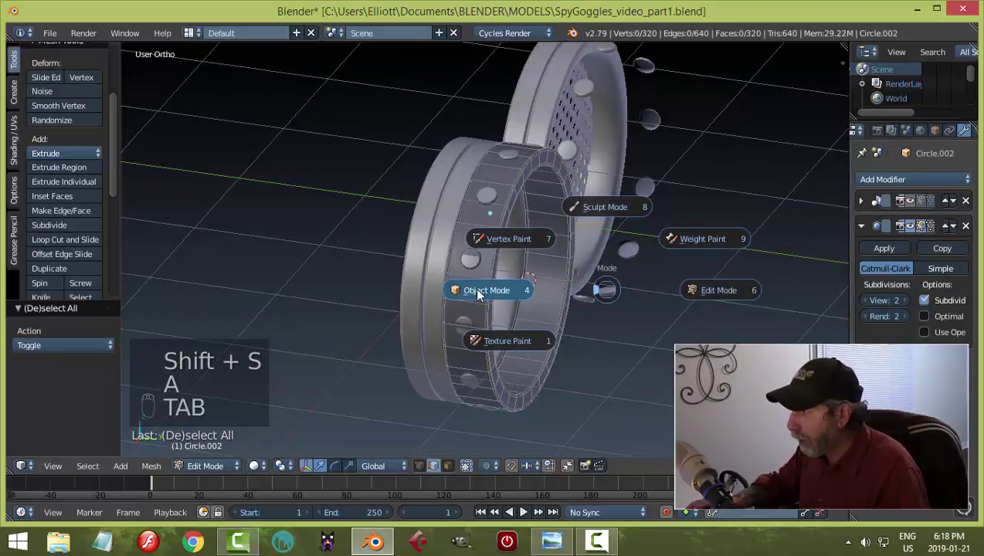
click(468, 288)
Step: Add a Bezier circle with radius 1 at the 3D cursor
scroll(481, 305, down, 2)
middle_drag(483, 306, 573, 291)
key(shift+a)
mouse_move(573, 292)
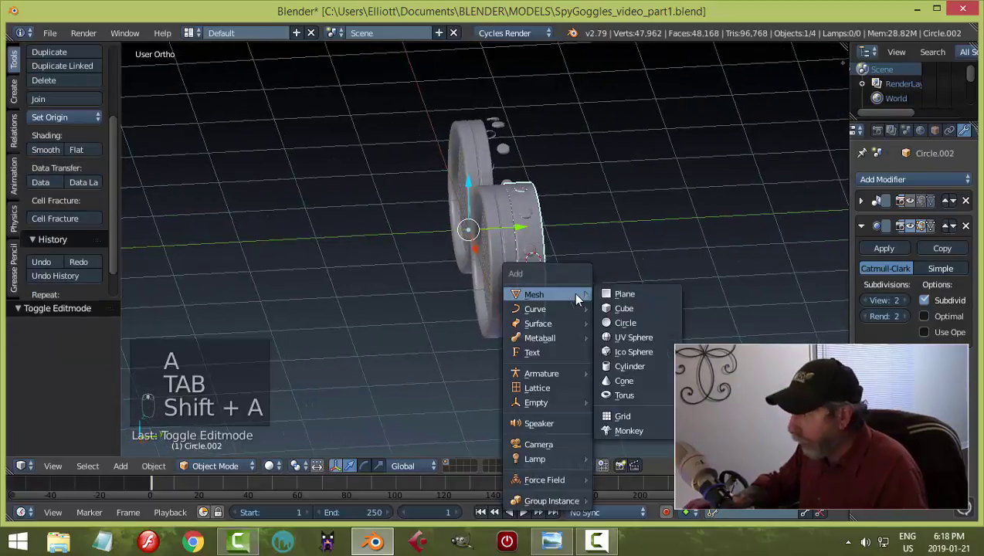
mouse_move(560, 307)
click(625, 322)
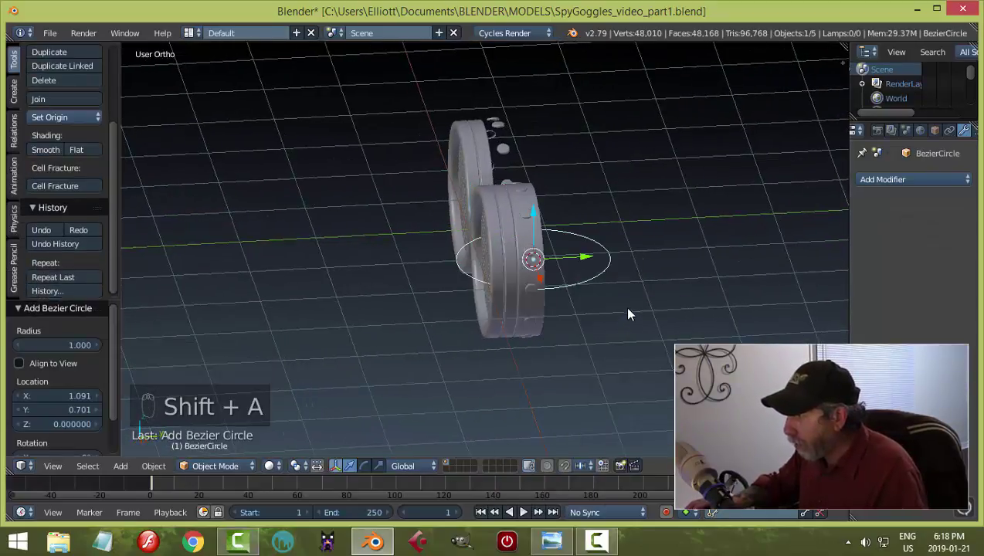
Step: Rotate the Bezier circle 90 degrees about the X axis
text(r)
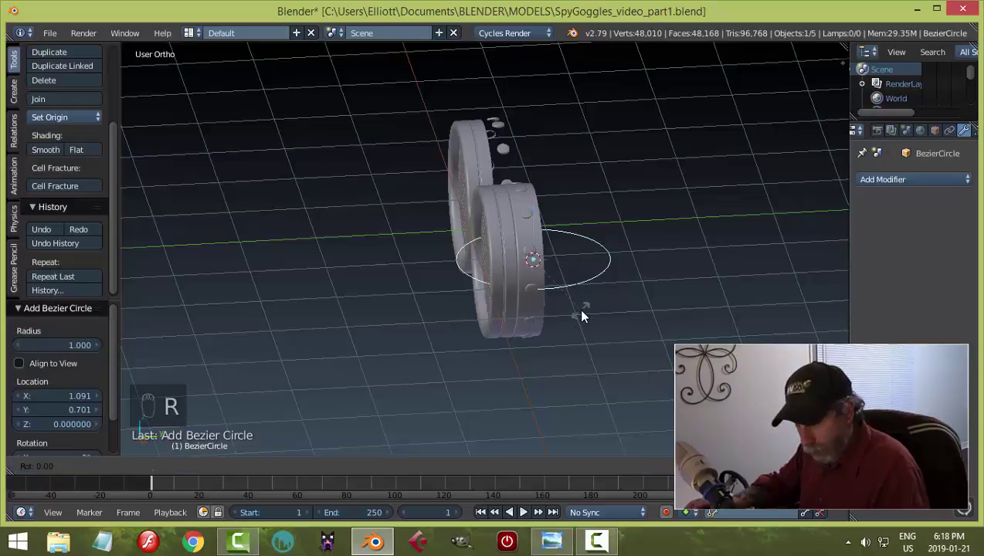
text(x)
text(90)
key(Return)
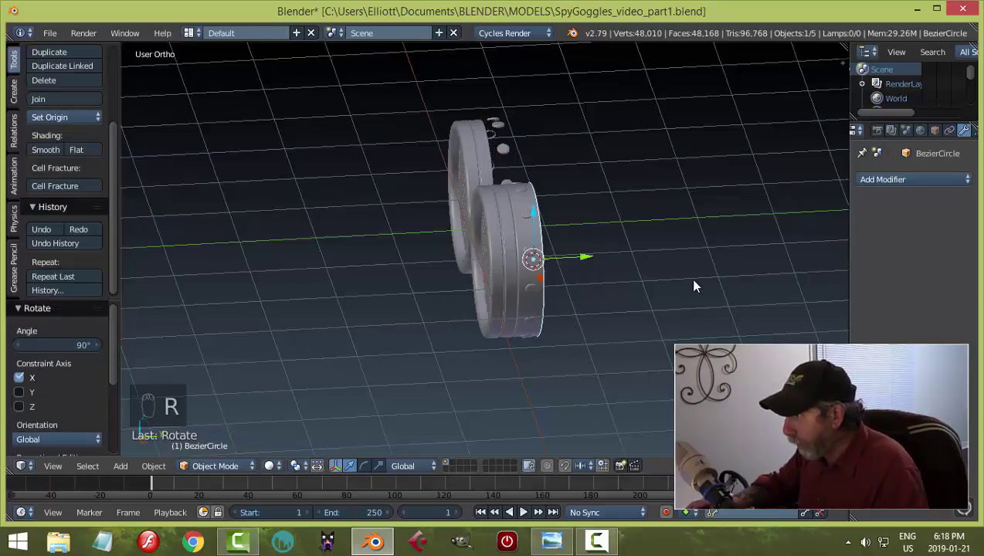
Step: Move the Bezier circle about 0.256 along the Y axis, behind the back ring
middle_drag(690, 278, 495, 262)
key(g)
drag(521, 270, 523, 270)
Step: In Edit Mode, pull the Bezier circle's outer side control point backward along the Y axis to bow the curve away from the ring
key(Tab)
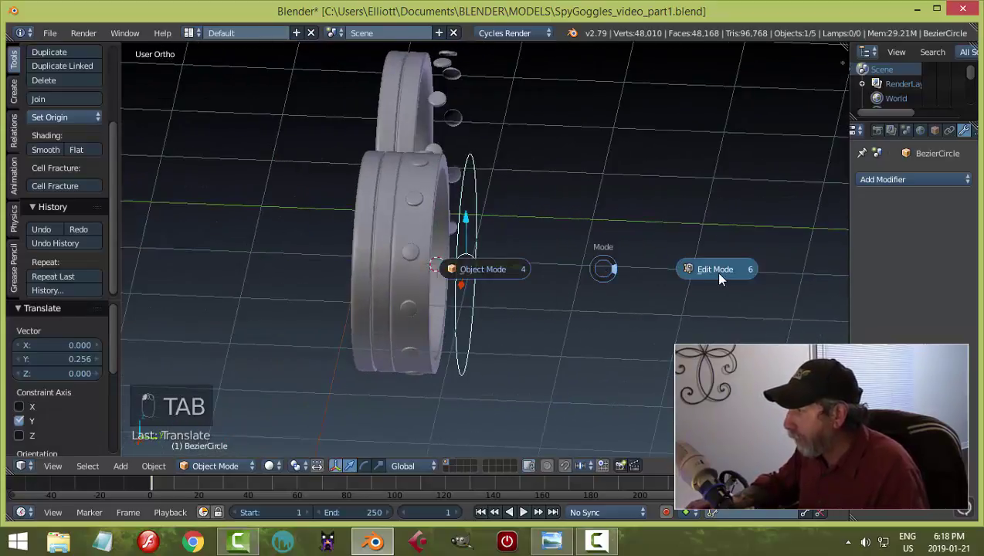
click(717, 273)
middle_drag(717, 275, 667, 279)
key(a)
key(a)
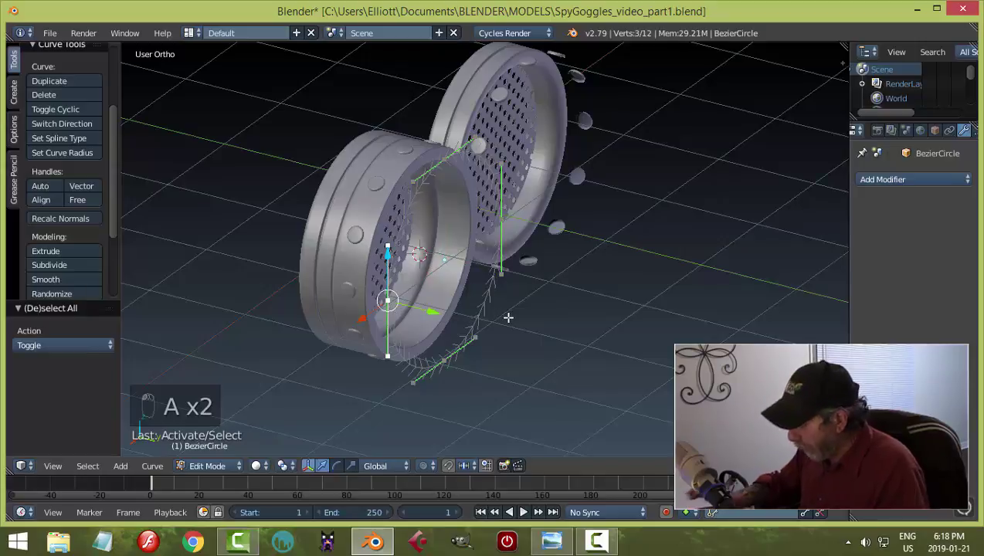
key(KP_3)
drag(517, 242, 582, 258)
middle_drag(582, 258, 570, 321)
Step: Return to Object Mode and convert the reshaped Bezier circle to a mesh
key(Tab)
click(555, 309)
key(alt+c)
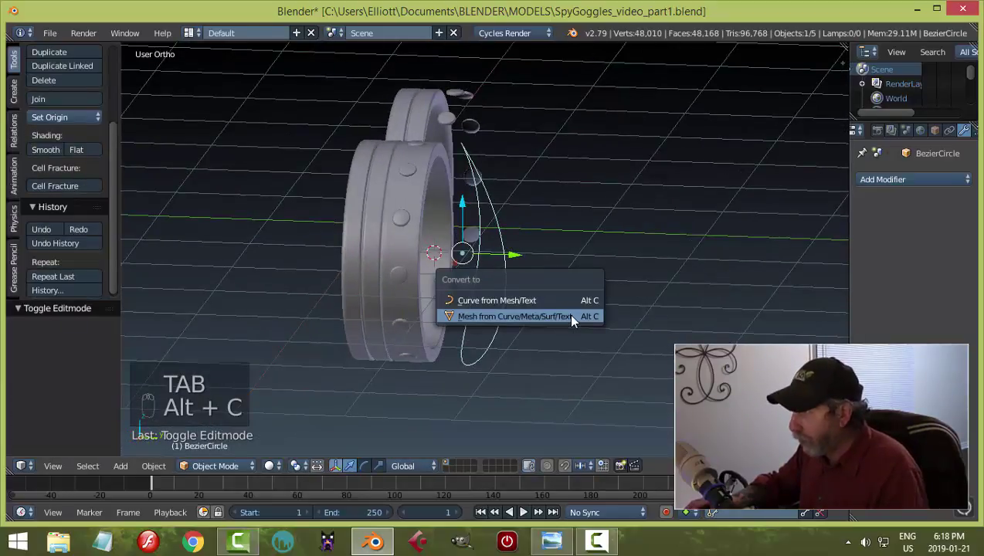
click(568, 314)
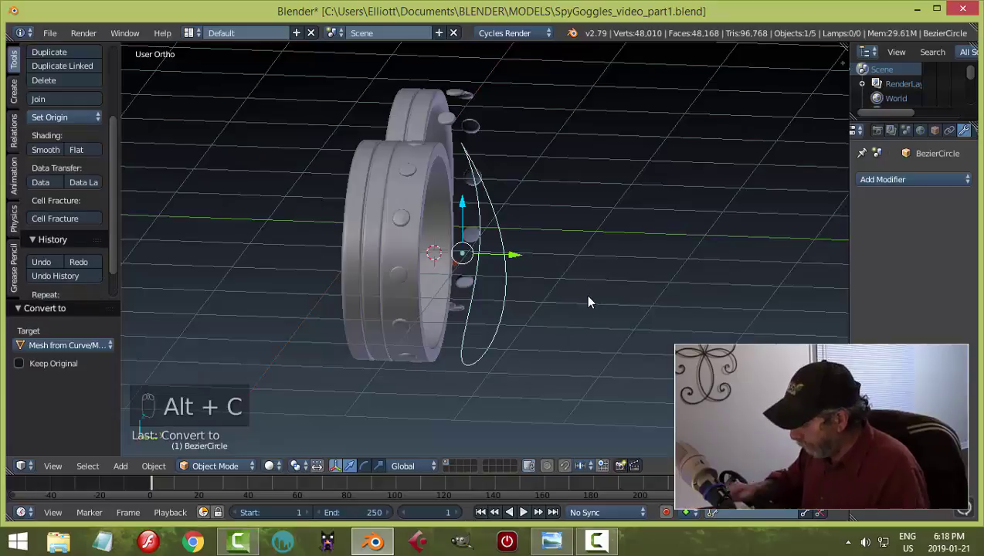
Step: Extrude all vertices of the converted curve and move the new loop -0.711 along the Y axis toward the back ring
key(KP_3)
key(Tab)
click(712, 301)
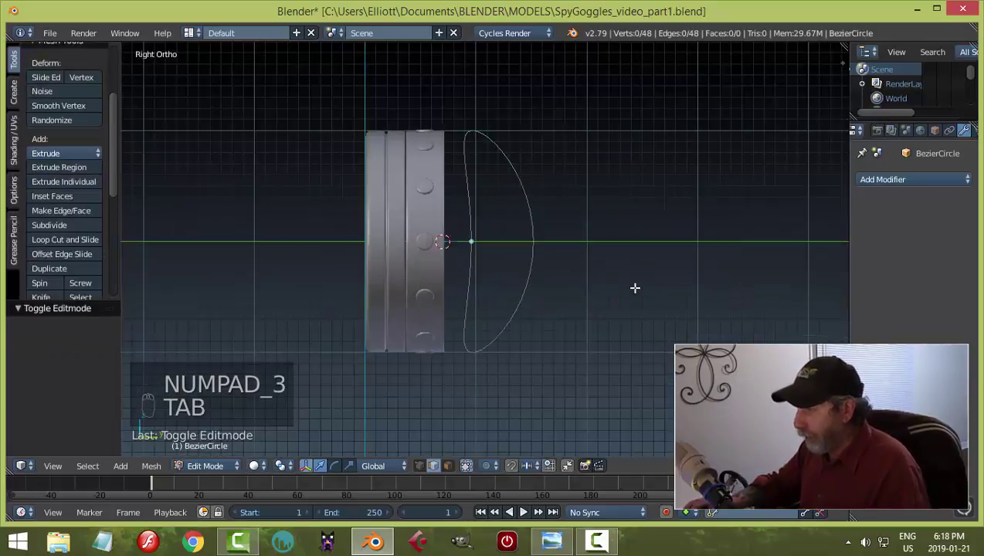
key(ctrl+Tab)
click(618, 275)
key(a)
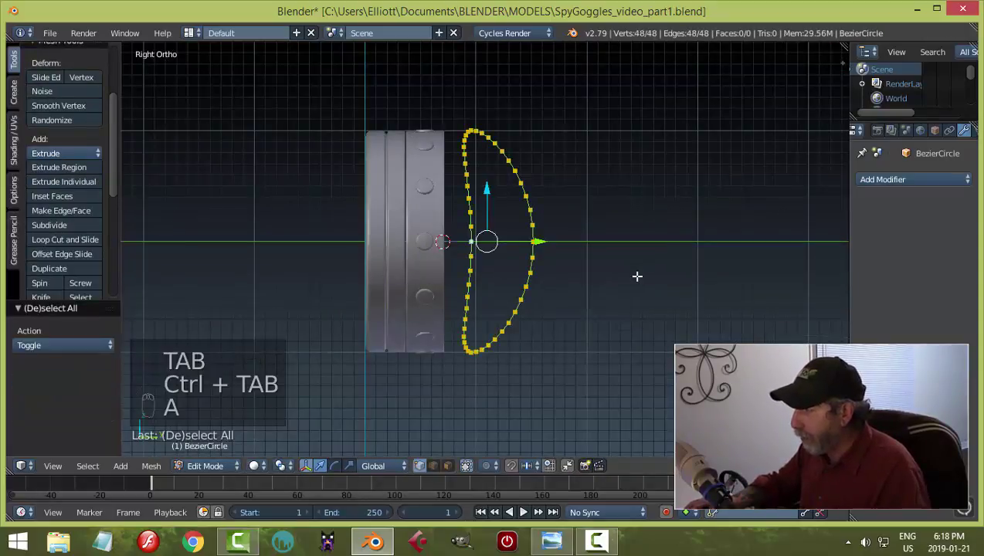
key(e)
click(638, 277)
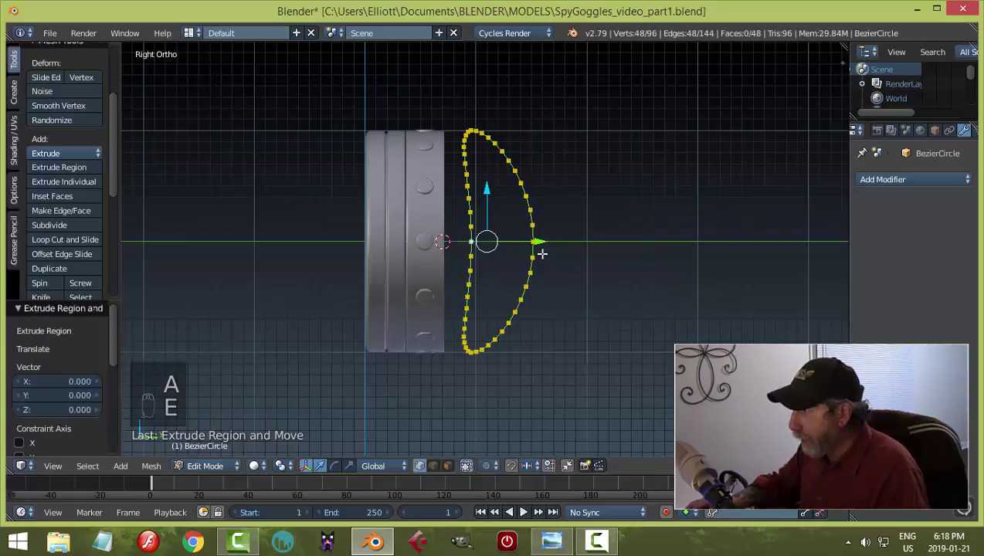
drag(538, 246, 464, 252)
Step: Flatten the extruded loop by scaling it to 0 along Y, and move it 0.254 along Y to meet the back ring
key(s)
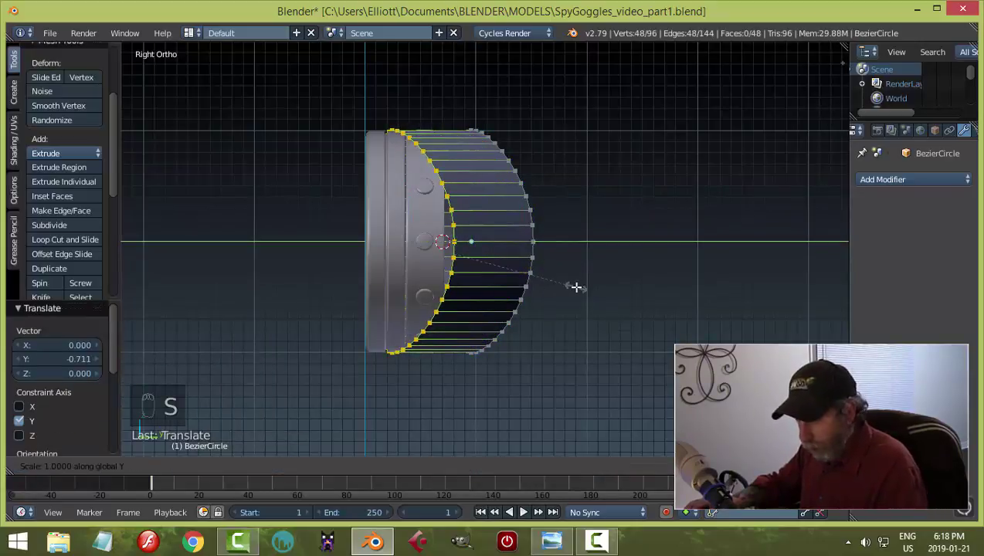
key(0)
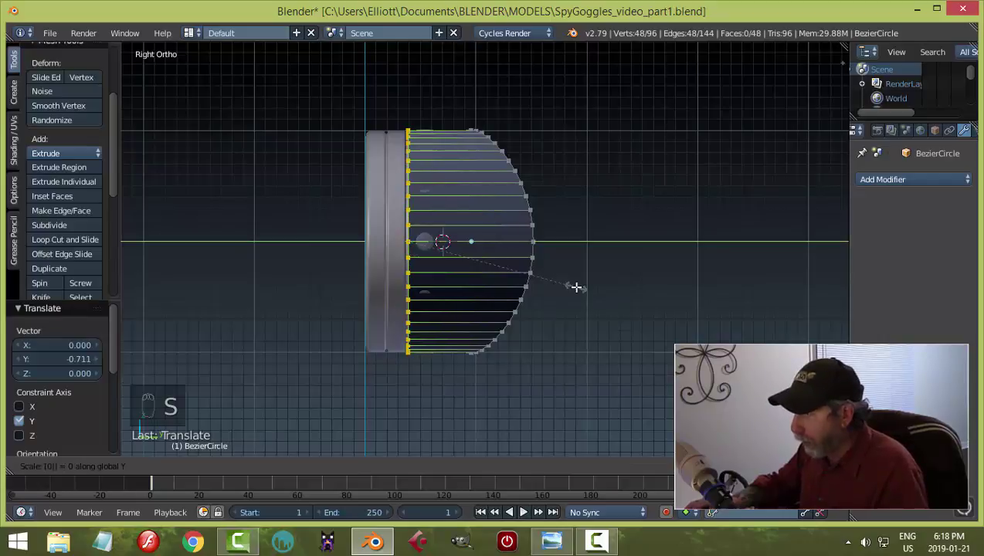
key(Return)
drag(451, 240, 479, 251)
click(479, 252)
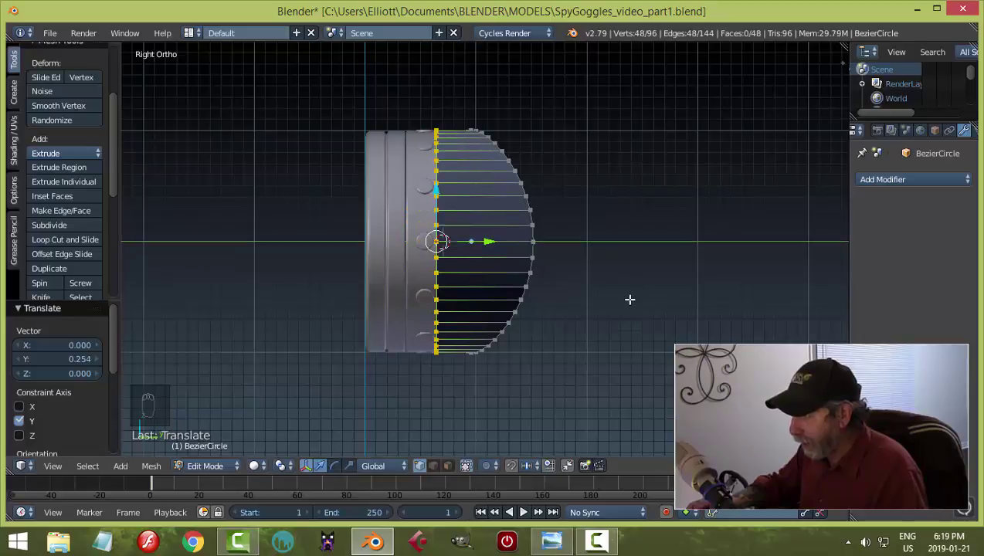
Step: Select the whole eyecup mesh, make its normals consistent, and return to Object Mode
key(a)
key(a)
key(a)
key(ctrl+n)
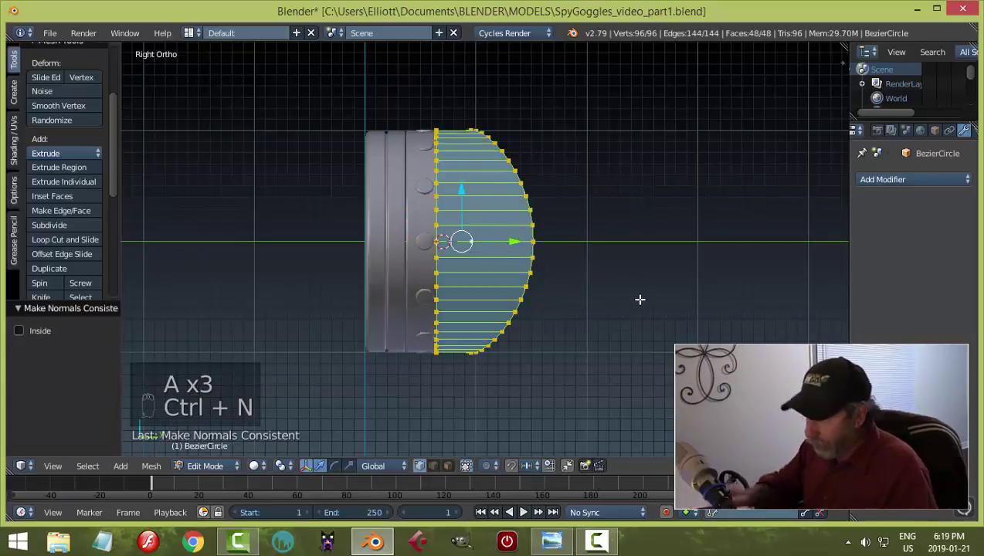
key(Tab)
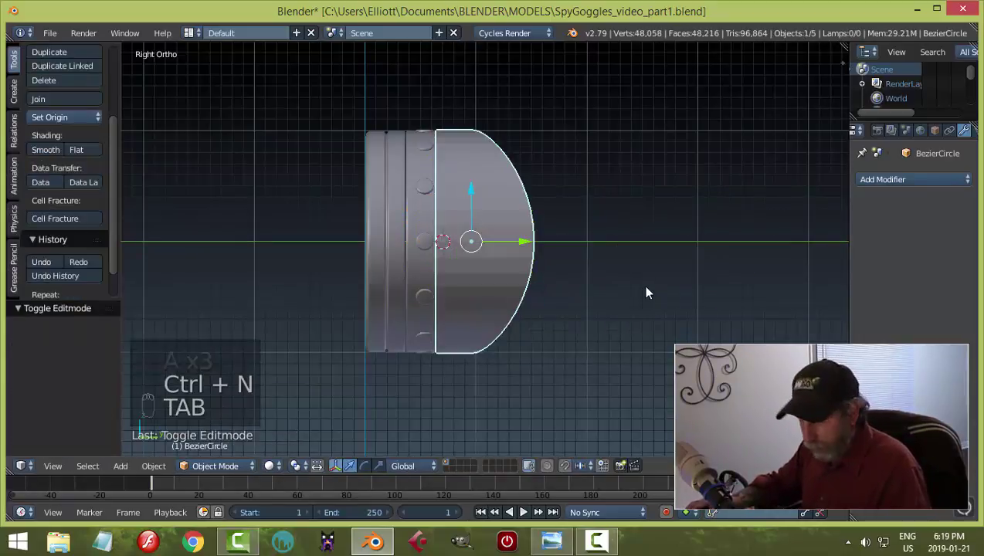
Step: Extrude the whole eyecup wall in place and shrink the new faces inward along their normals for a thin wall thickness
middle_drag(685, 274, 488, 298)
drag(497, 278, 498, 269)
middle_drag(498, 268, 539, 277)
key(Tab)
click(589, 275)
key(ctrl+KP_1)
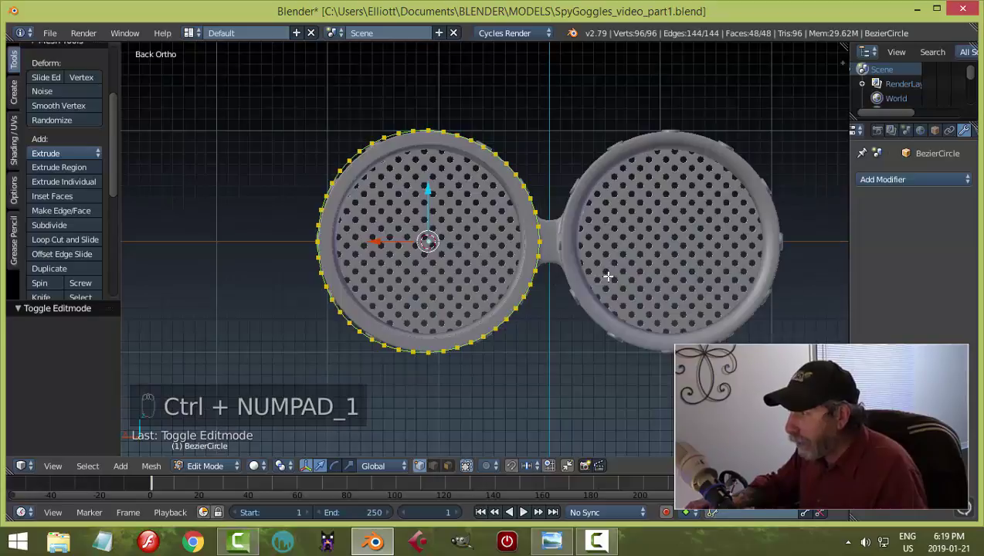
middle_drag(605, 285, 622, 269)
key(ctrl+KP_1)
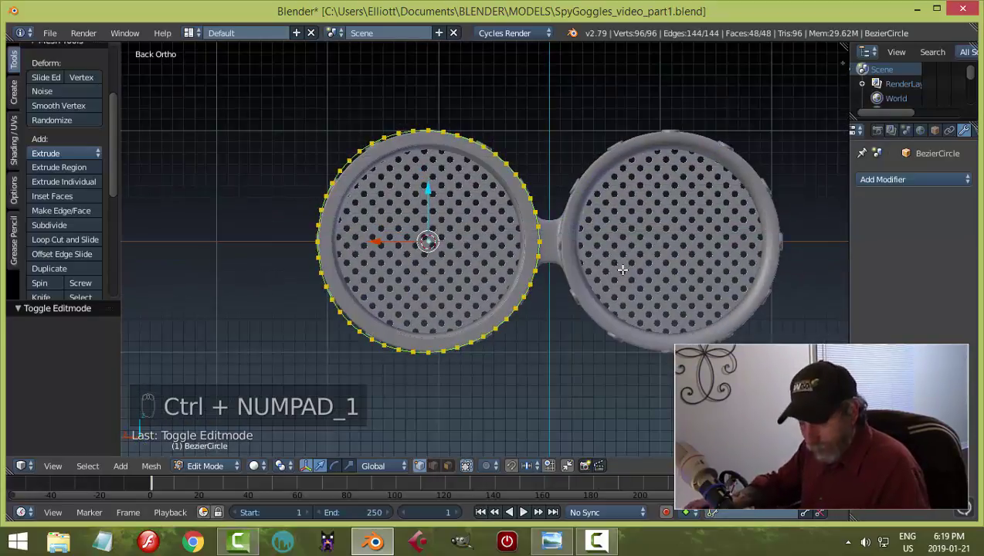
key(e)
key(alt+s)
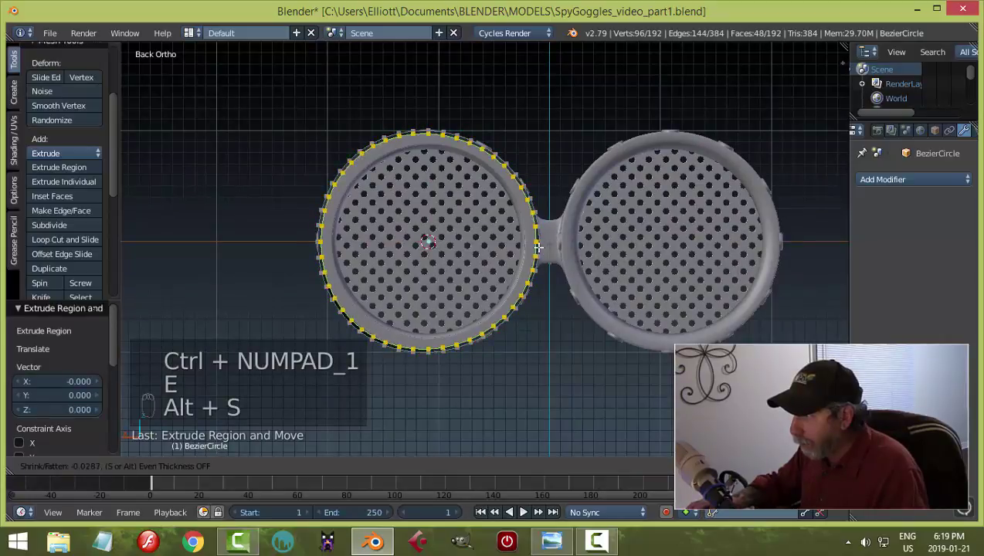
click(381, 189)
Step: Make the normals of the thickened eyecup consistent and leave Edit Mode
key(a)
middle_drag(411, 220, 597, 275)
key(a)
key(ctrl+n)
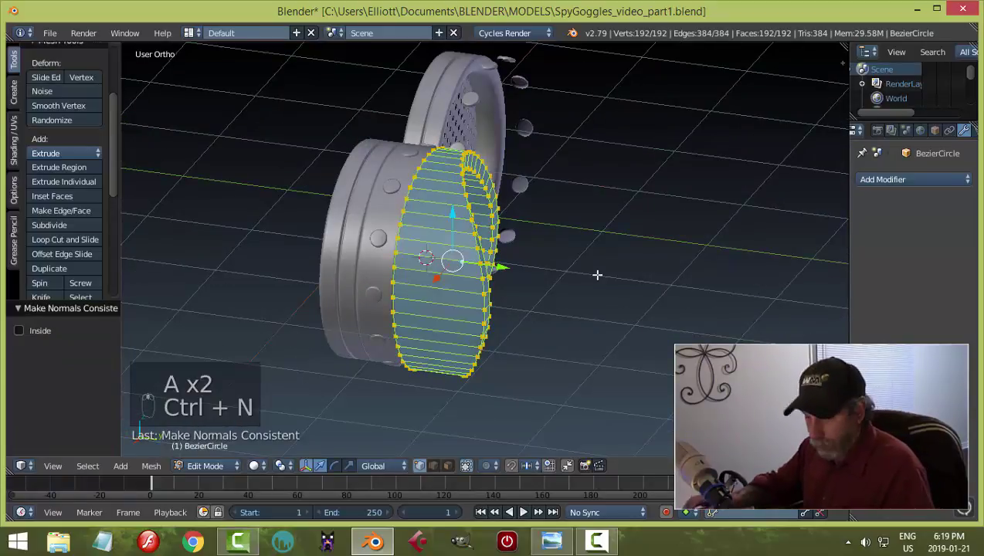
key(Tab)
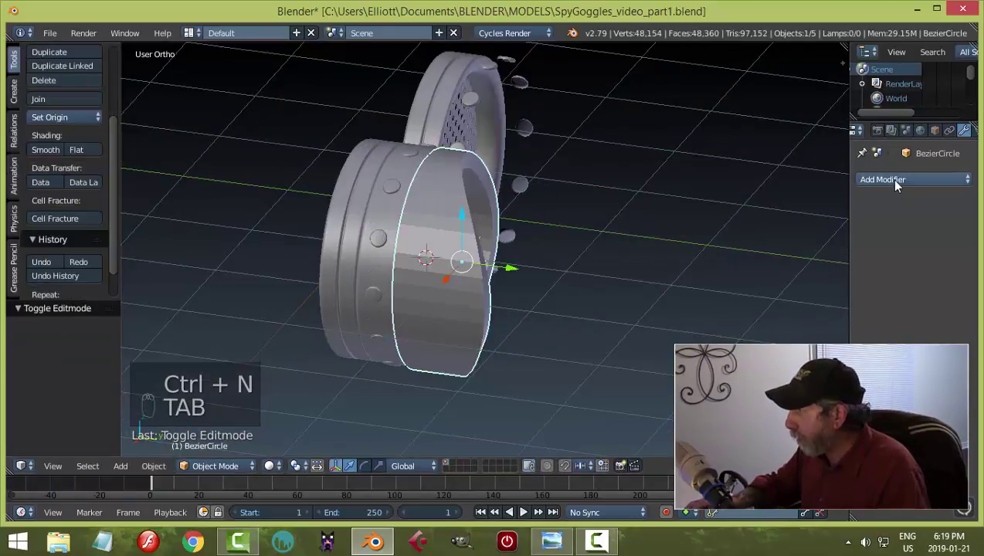
Step: Add a Subdivision Surface modifier with 2 view subdivisions to the eyecup and shade it smooth
click(891, 179)
click(680, 420)
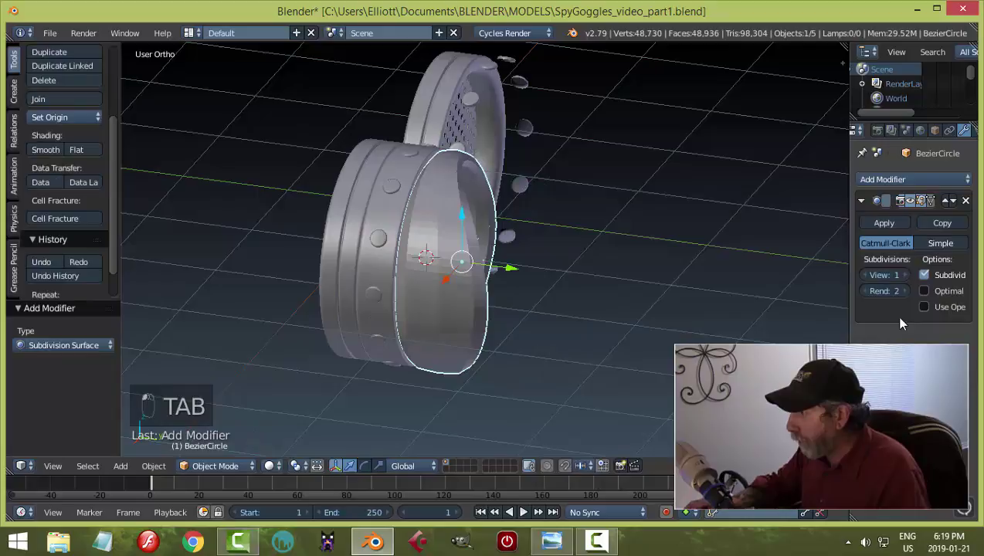
click(906, 275)
click(47, 151)
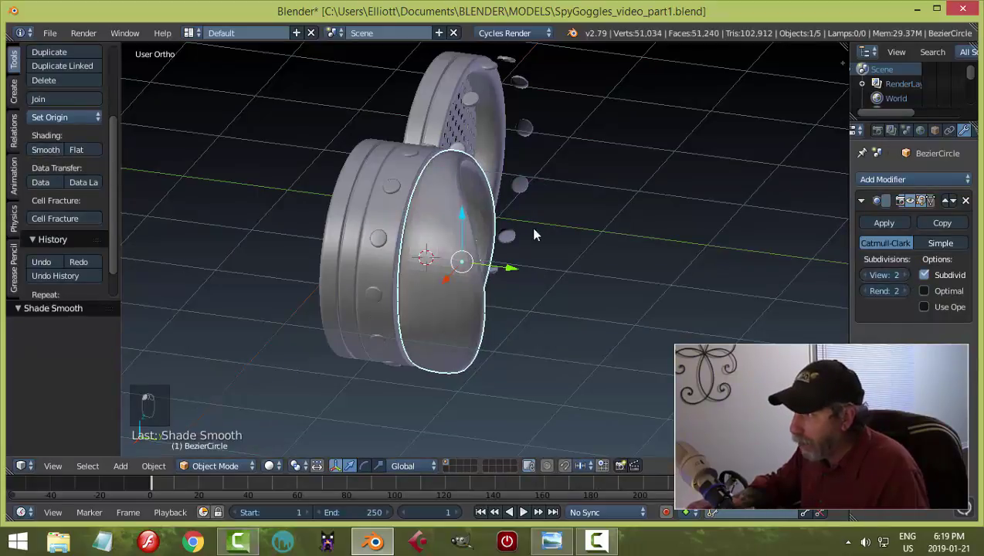
Step: In Edit Mode, add a loop cut around the eyecup's outer wall and slide it tight to the edge beside the back ring
key(Tab)
click(641, 235)
middle_drag(583, 275, 596, 276)
key(ctrl+e)
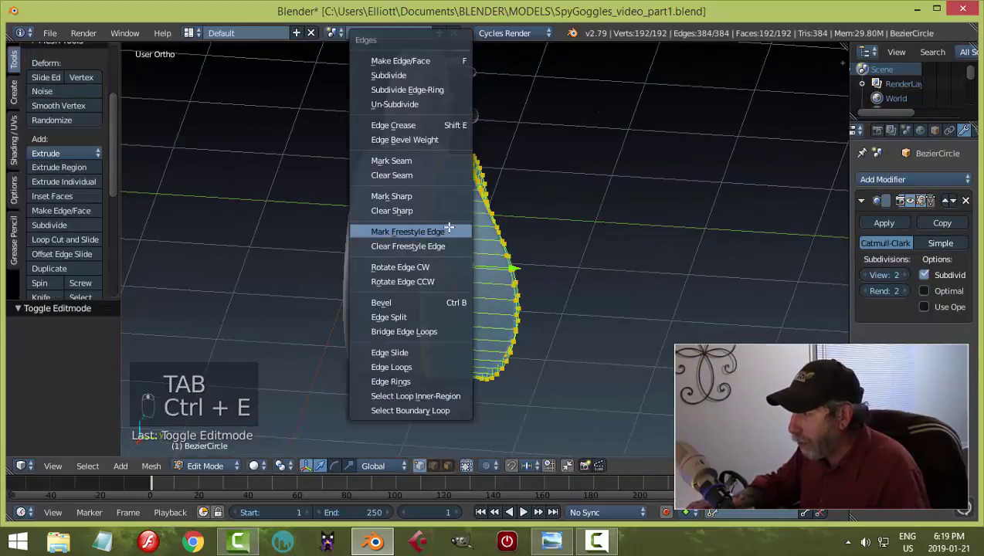
click(449, 229)
scroll(444, 211, up, 3)
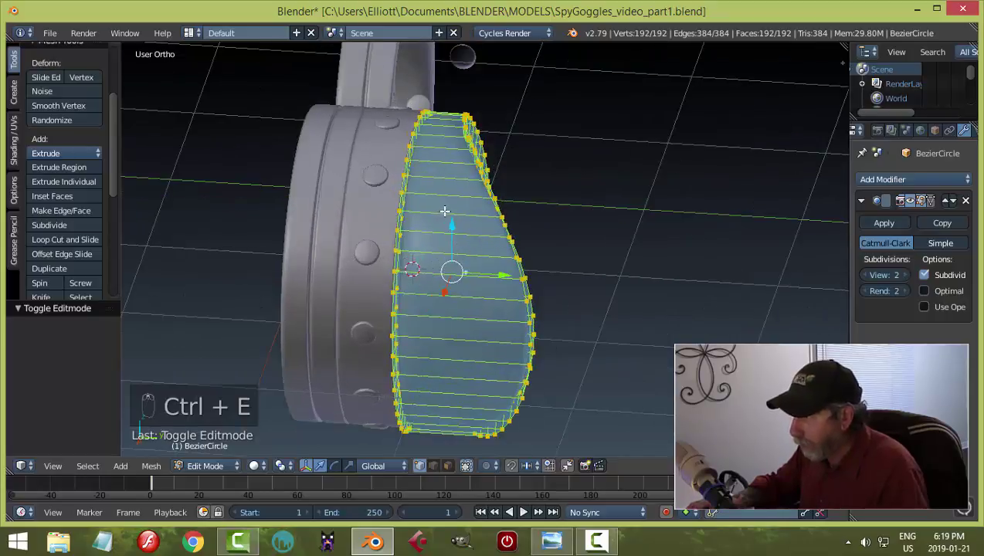
key(ctrl+r)
click(432, 216)
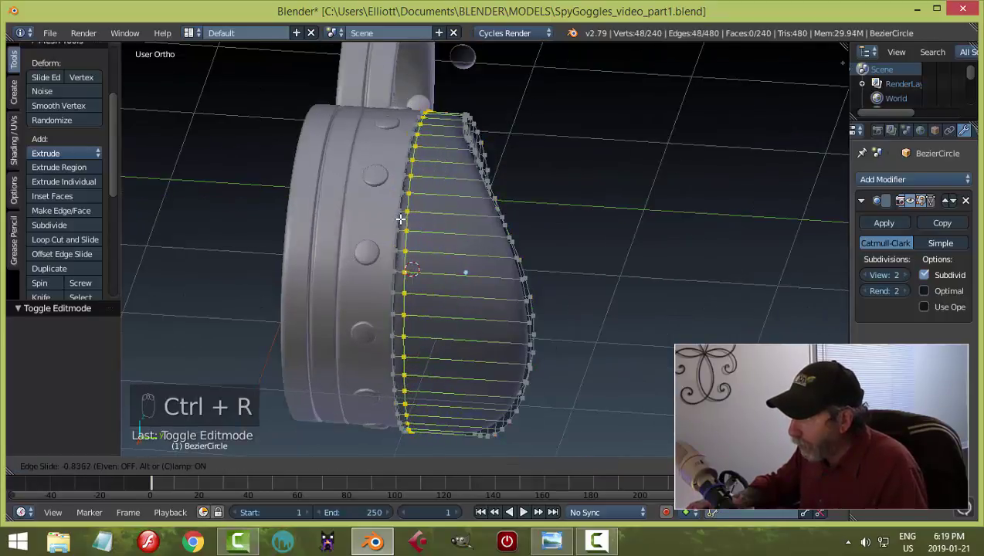
click(392, 220)
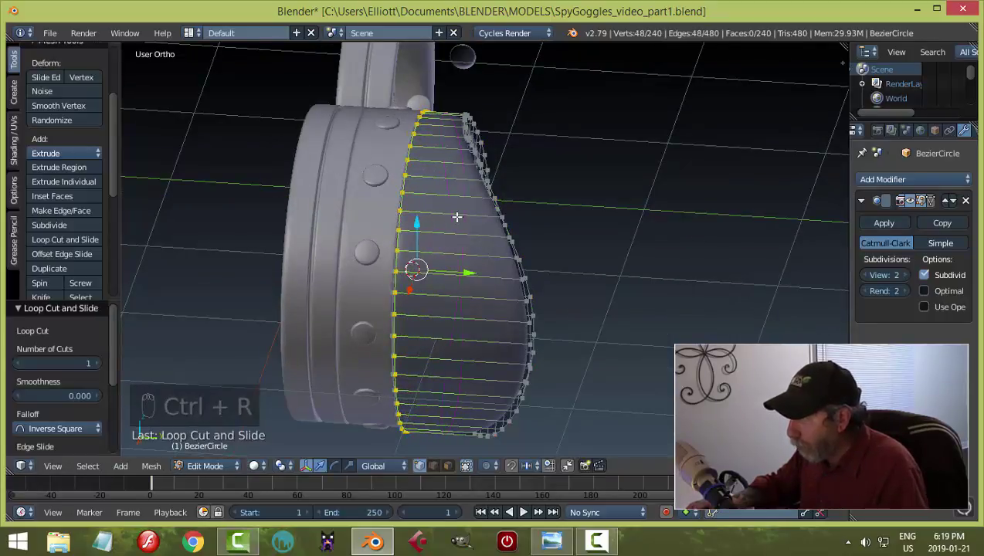
Step: Add a loop cut beside the outer wall's curved rear edge and another one close to its front edge
key(ctrl+r)
click(468, 219)
click(450, 200)
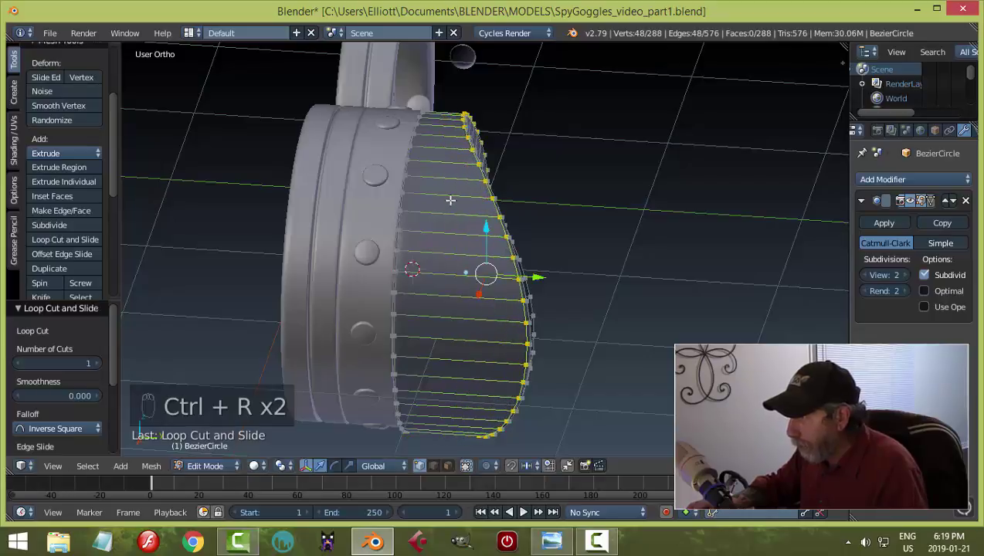
key(ctrl+r)
click(440, 212)
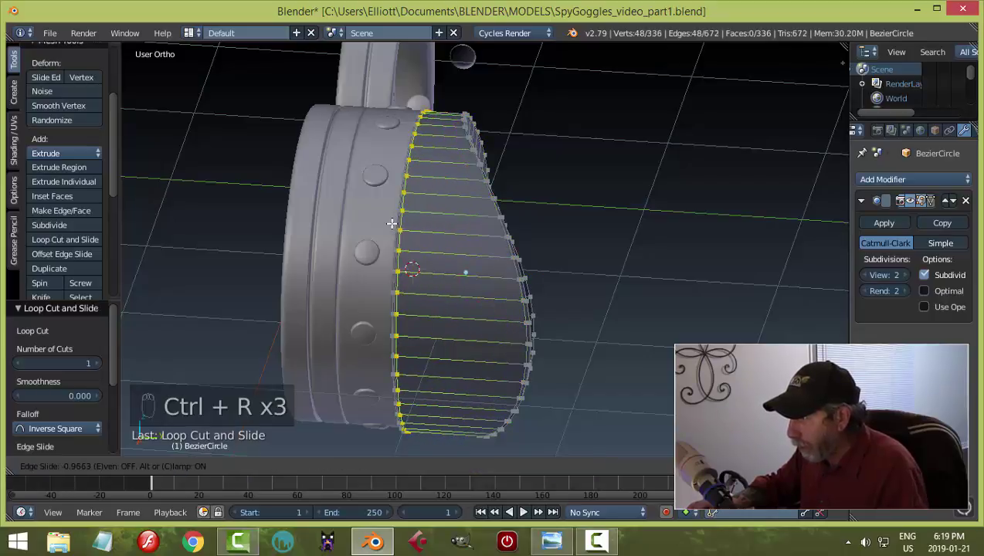
click(391, 223)
Step: Add two loop cuts on the eyecup's rear rim face, one near its outer edge and one near its inner edge
middle_drag(392, 223, 260, 171)
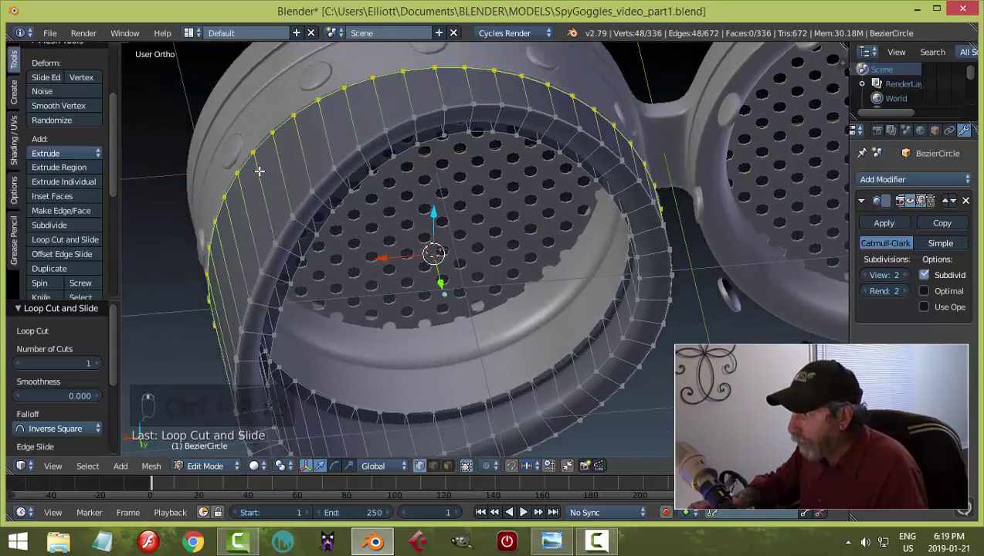
key(ctrl+r)
click(344, 173)
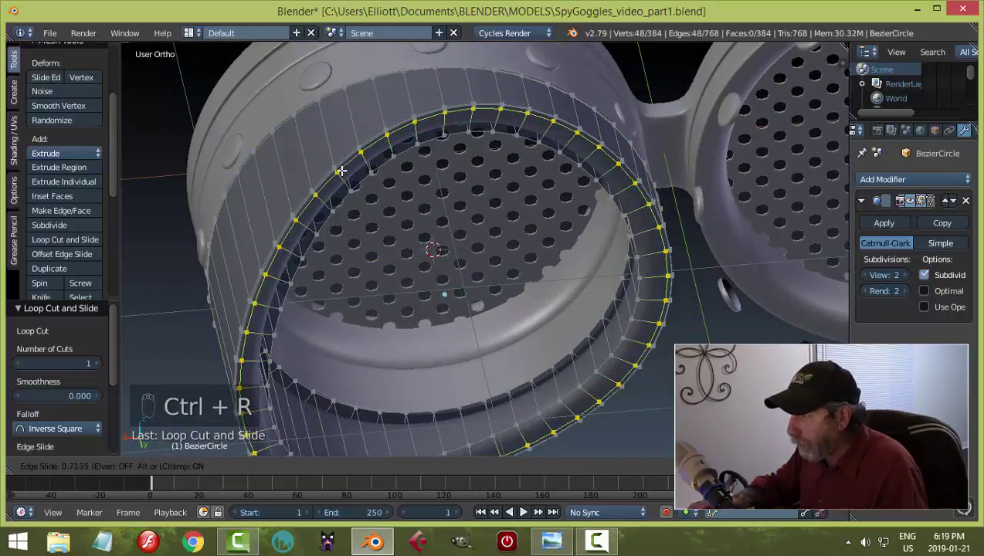
click(341, 170)
key(ctrl+r)
click(342, 177)
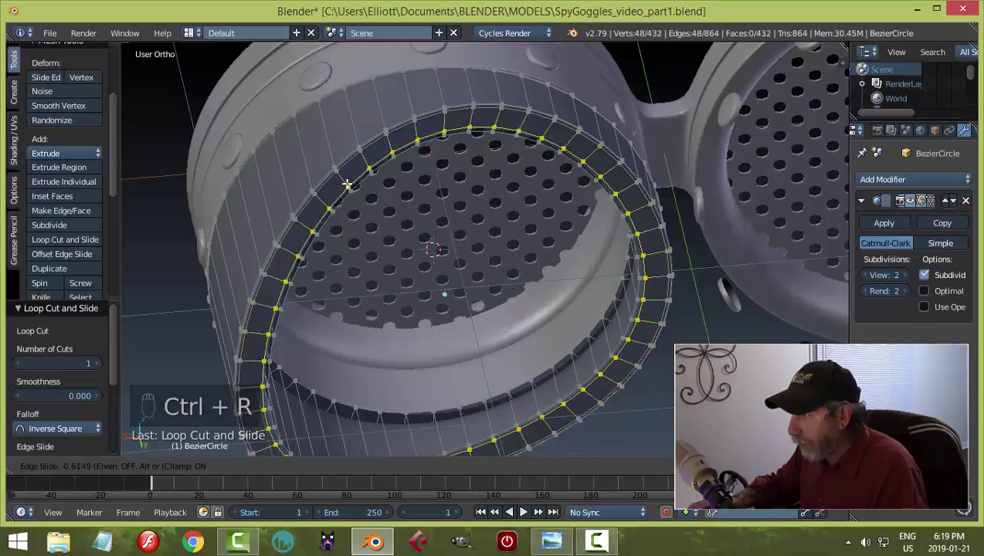
click(347, 185)
Step: Add loop cuts near the front and rear edges of the eyecup's inner wall, and leave Edit Mode with nothing selected
middle_drag(557, 271, 558, 237)
key(ctrl+r)
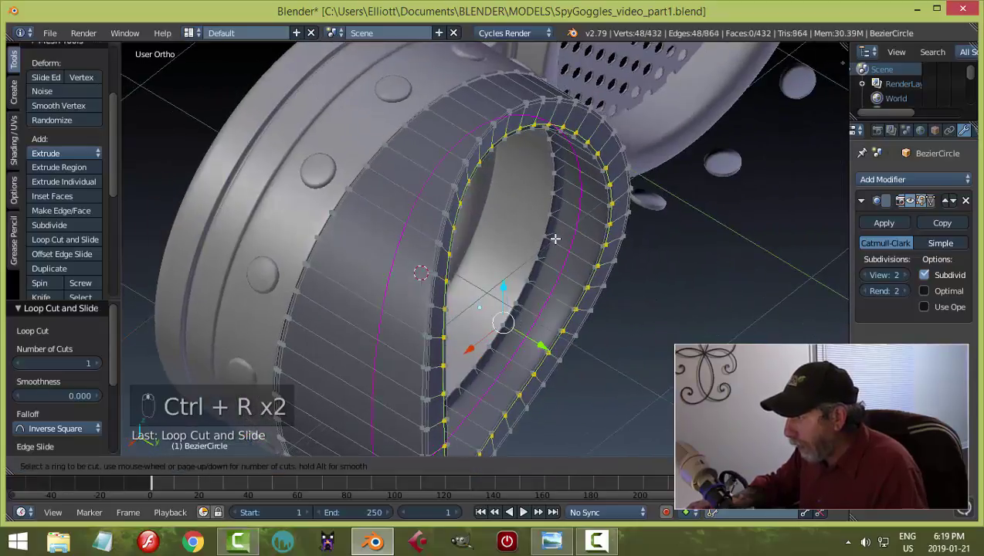
click(549, 235)
click(533, 224)
key(ctrl+r)
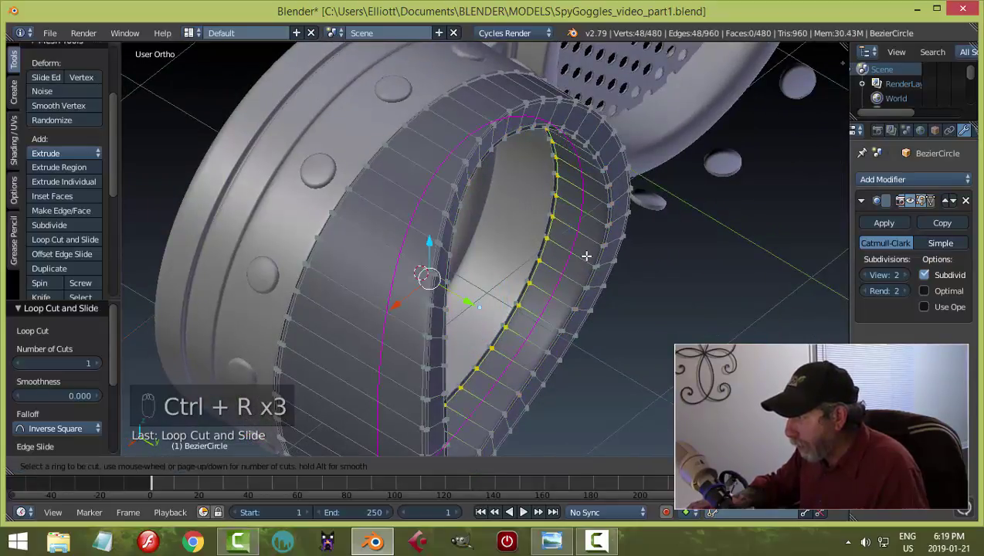
click(589, 258)
click(601, 276)
key(a)
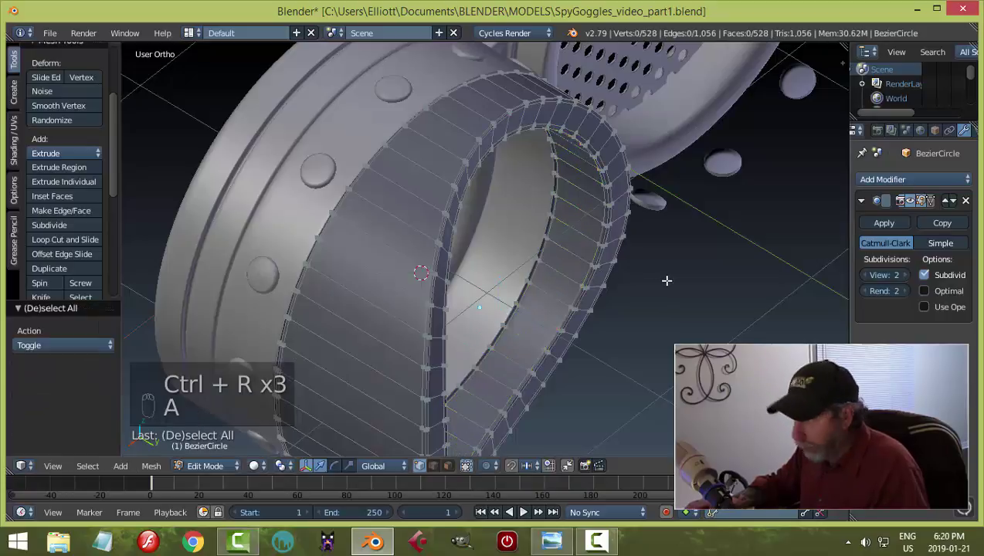
key(Tab)
Step: Select the eyecup and adjust its position slightly along the Y axis where it meets the back ring
click(538, 281)
middle_drag(549, 284, 707, 209)
key(a)
right_click(562, 270)
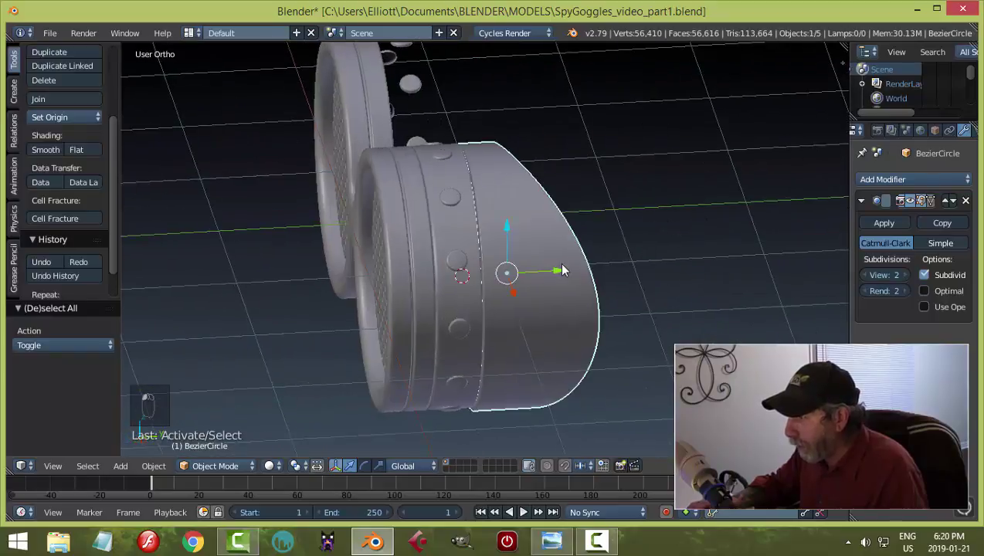
key(g)
key(y)
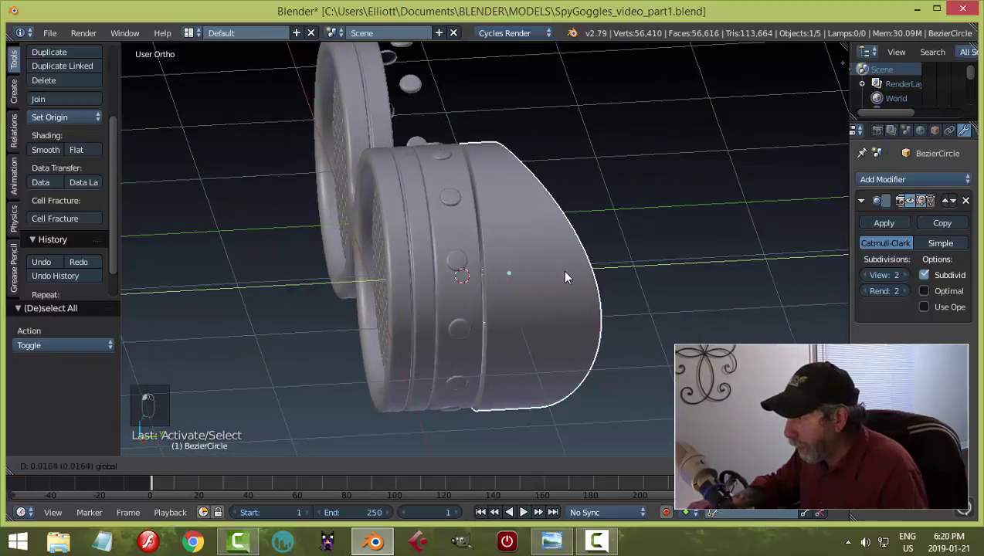
click(562, 271)
Step: Try scaling the eyecup slightly to fit the back ring, undo the scaling, and deselect everything
middle_drag(627, 268, 525, 267)
key(s)
click(649, 272)
key(a)
middle_drag(596, 253, 616, 290)
key(ctrl+z)
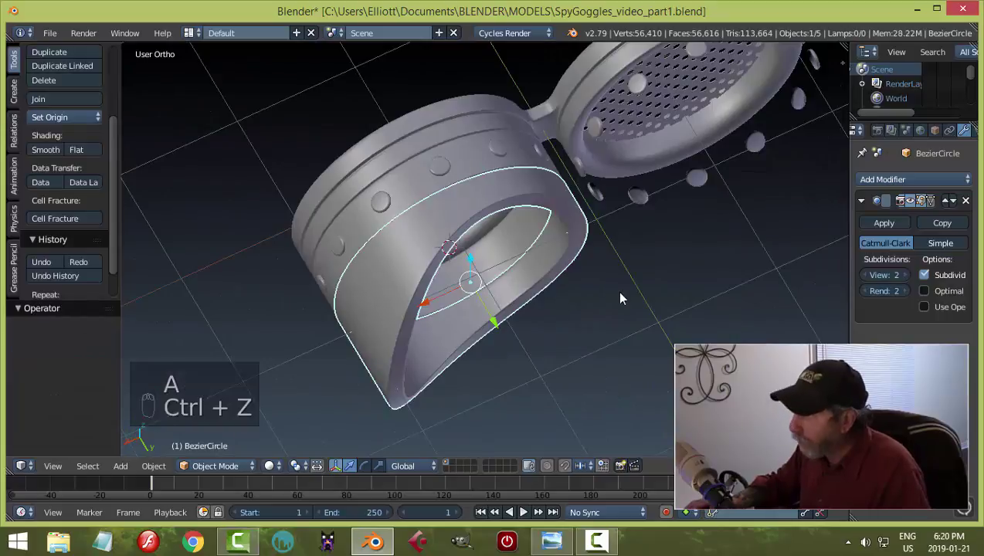
key(ctrl+z)
key(a)
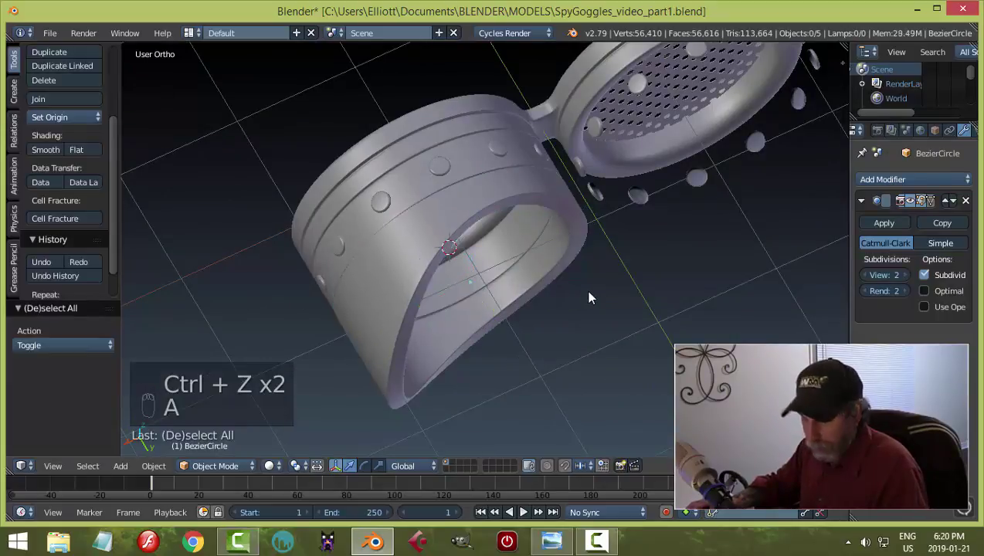
Step: Turn on viewport display of the Mirror modifier for the back ring and deselect everything
middle_drag(593, 297, 438, 283)
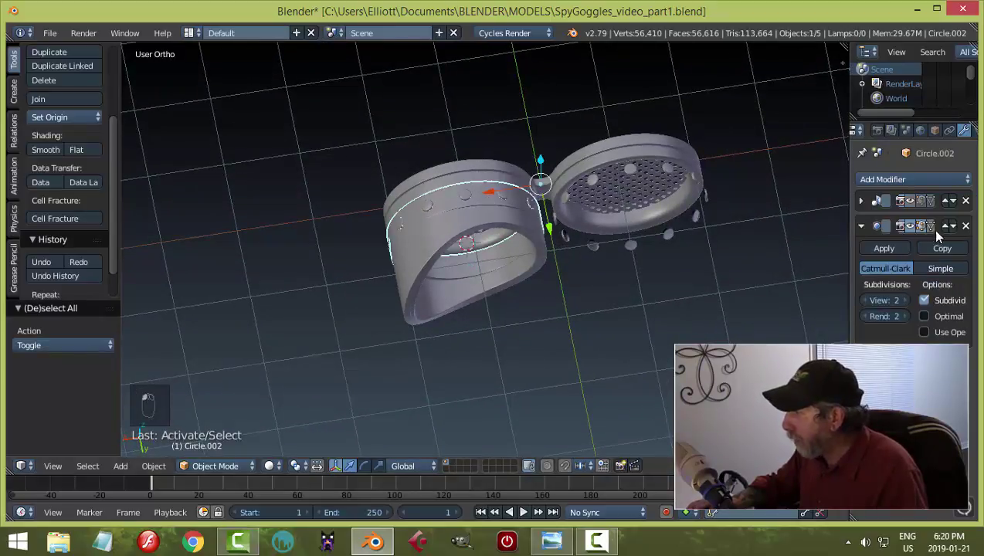
click(912, 202)
key(a)
Step: Shift the eyecup along the Y axis where it meets the back ring, finishing with a move of about 0.012
middle_drag(665, 248, 525, 279)
right_click(527, 275)
drag(557, 290, 556, 286)
key(a)
scroll(617, 273, down, 3)
middle_drag(617, 272, 523, 273)
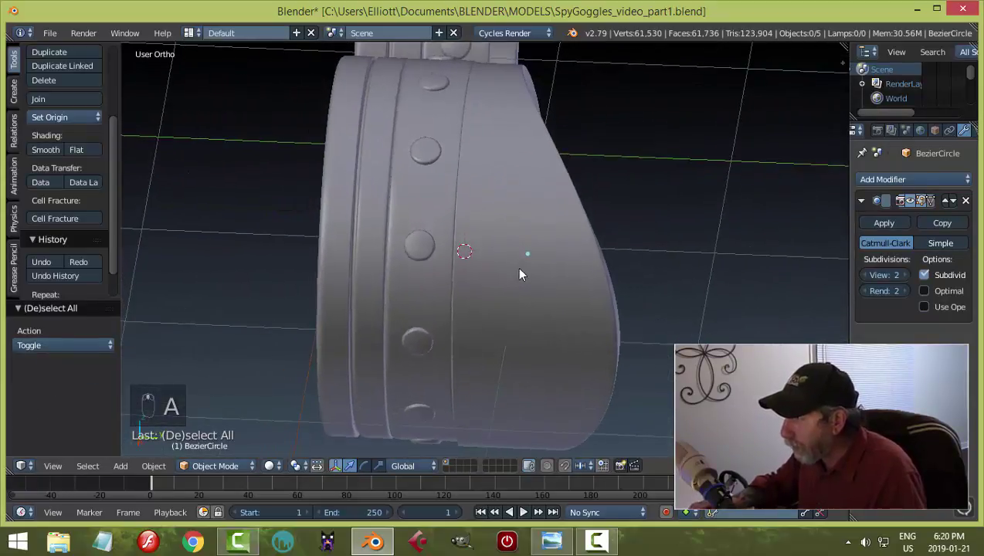
right_click(525, 268)
drag(582, 260, 571, 266)
middle_drag(570, 261, 581, 250)
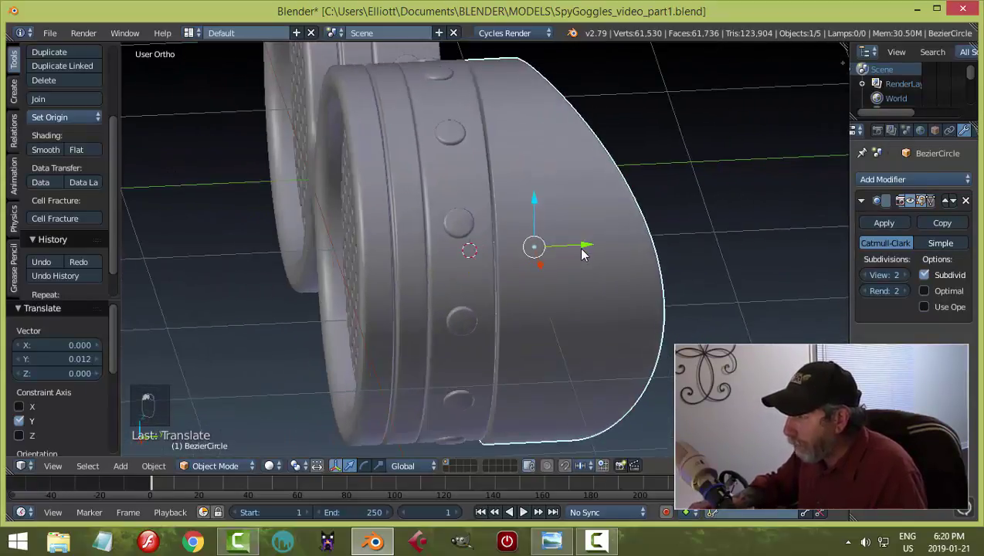
Step: Move two edge loops near the eyecup's front edge slightly rearward along Y, the second one by about 0.011
key(Tab)
click(657, 252)
scroll(544, 249, up, 3)
scroll(545, 234, up, 3)
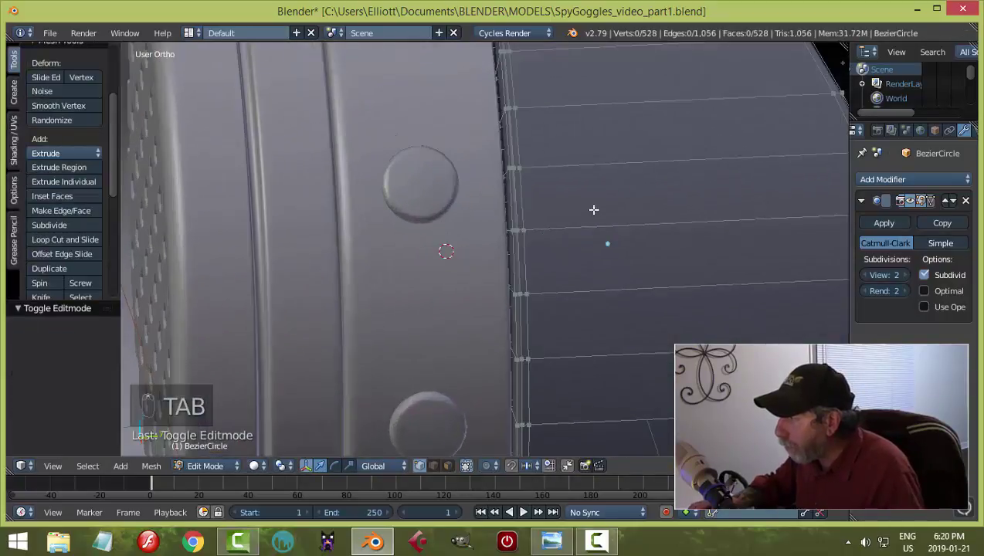
scroll(518, 245, down, 2)
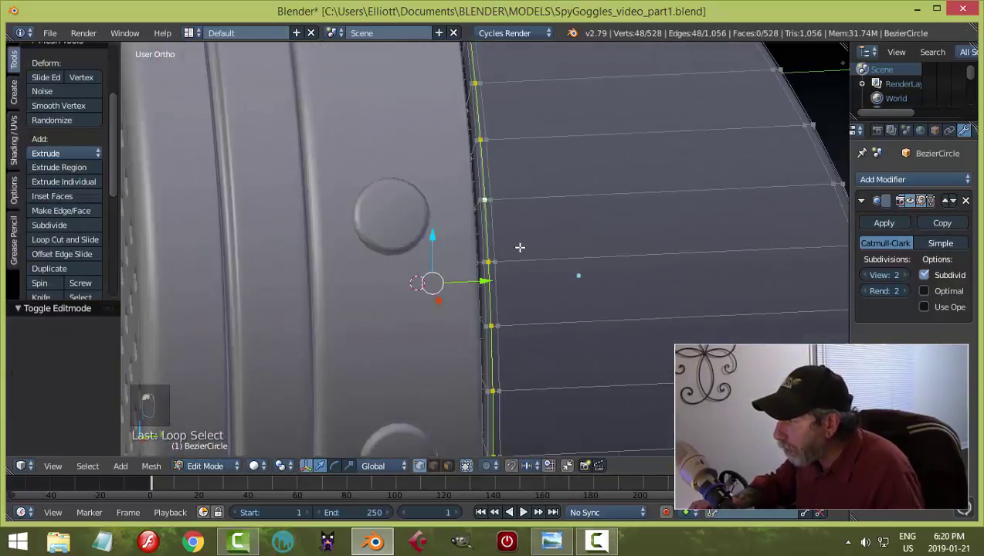
middle_drag(529, 264, 604, 249)
key(a)
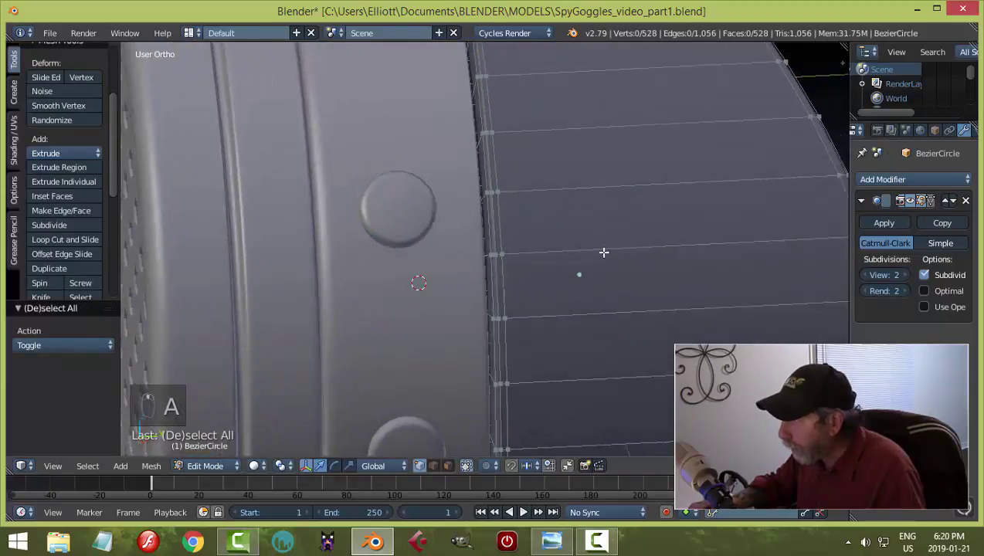
alt+right_click(485, 221)
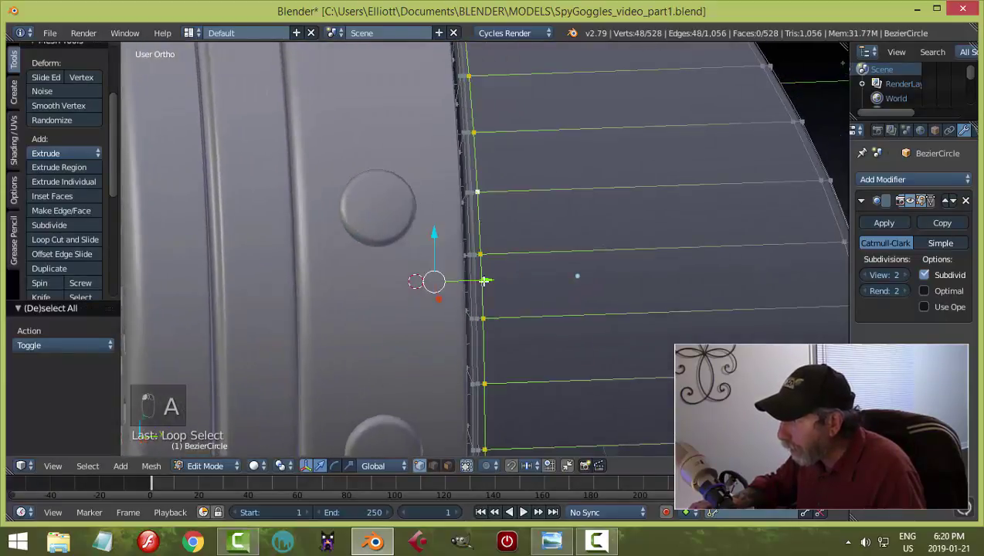
key(g)
click(499, 278)
key(a)
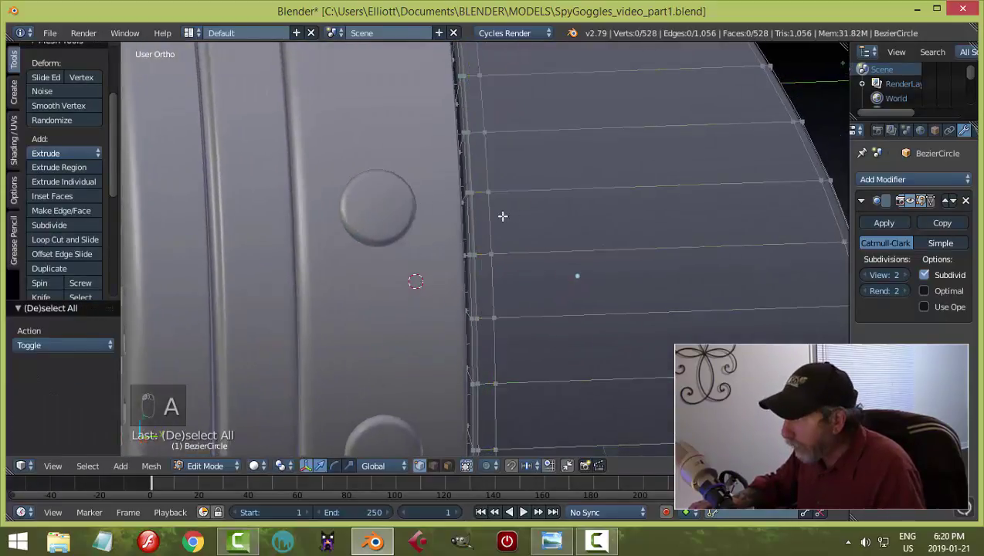
drag(474, 279, 483, 280)
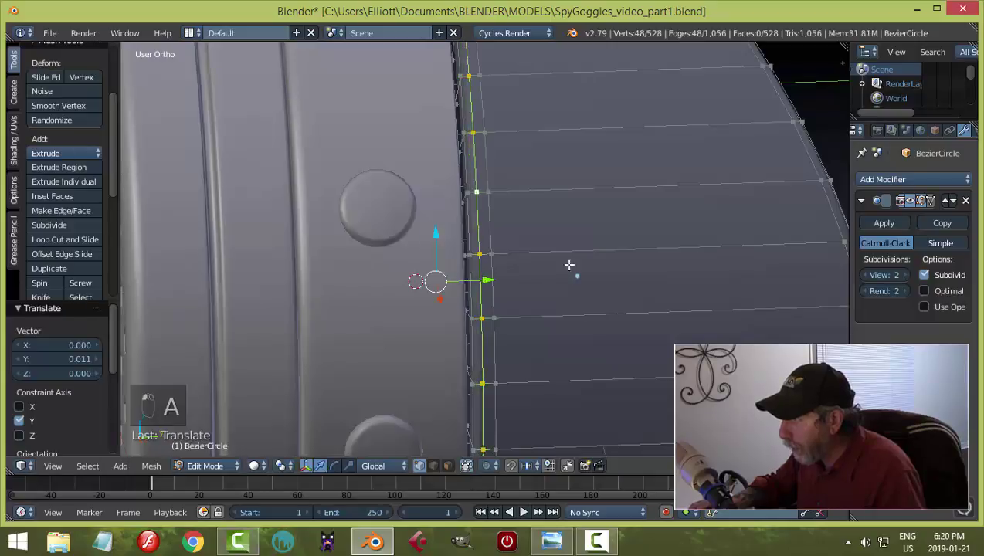
Step: Leave Edit Mode, nudge the eyecup slightly along Y toward the back ring, and deselect it
key(Tab)
click(488, 267)
scroll(573, 263, down, 3)
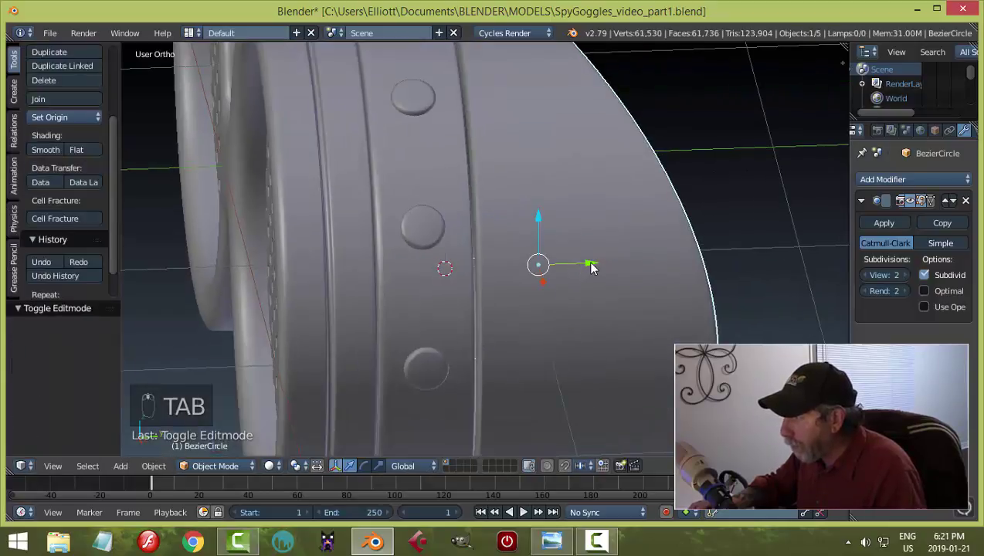
drag(591, 266, 589, 265)
key(a)
Step: Save the file over its existing version
middle_drag(614, 256, 708, 277)
key(ctrl+s)
click(648, 266)
scroll(647, 265, down, 3)
Step: Snap the 3D cursor to the origin of the goggles' front frame
right_click(398, 268)
middle_drag(578, 282, 616, 240)
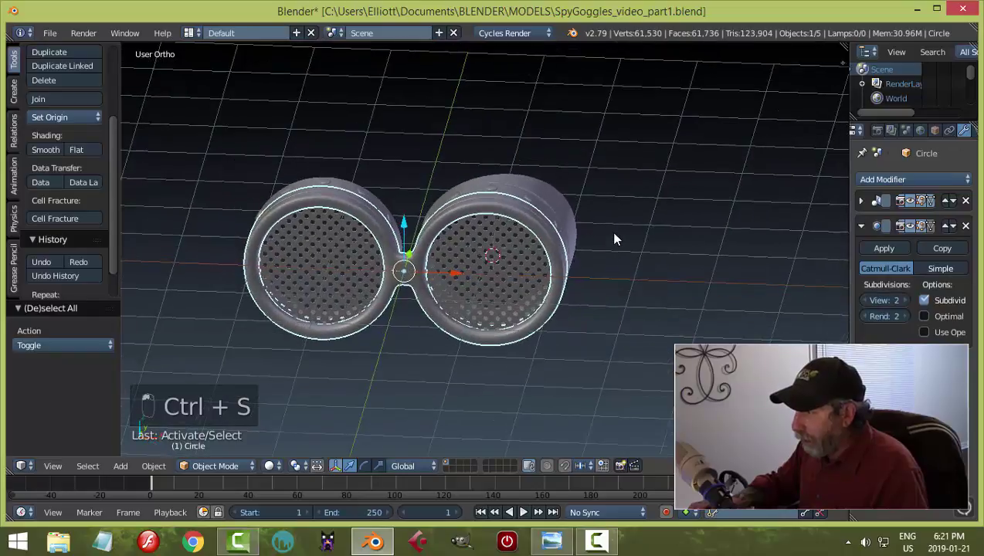
key(shift+s)
click(616, 235)
middle_drag(677, 252, 544, 263)
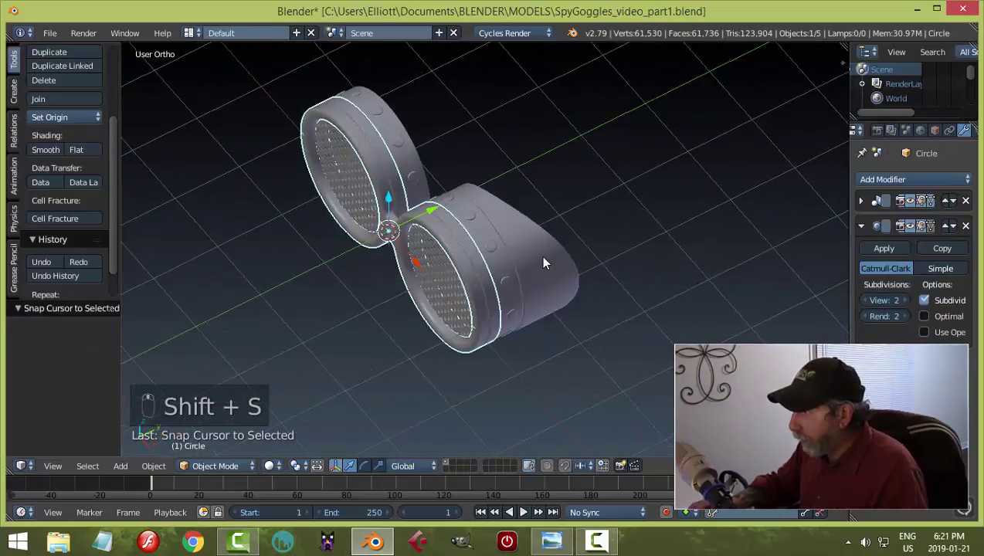
Step: Add a Mirror modifier to the eyecup to create its counterpart behind the other lens, and deselect everything
right_click(545, 264)
click(909, 178)
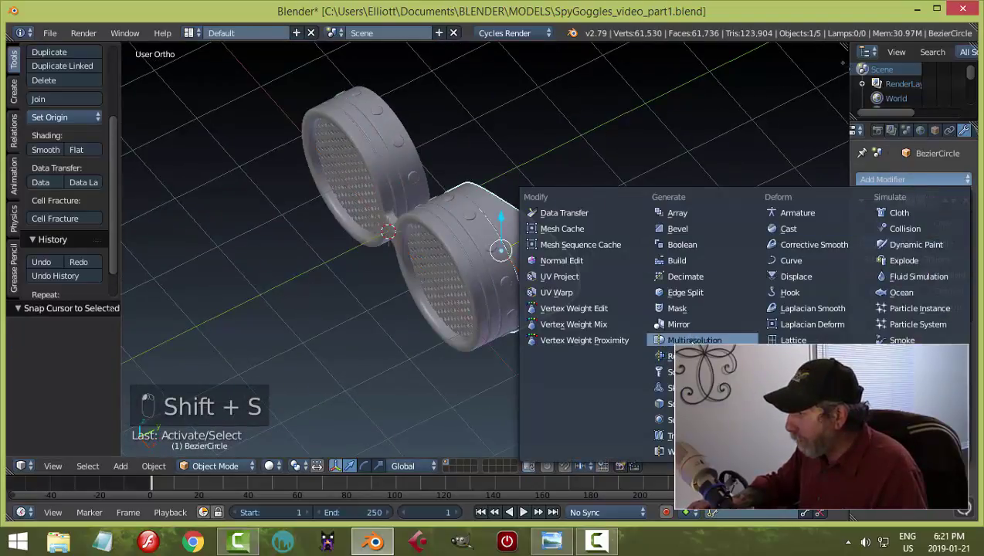
click(683, 325)
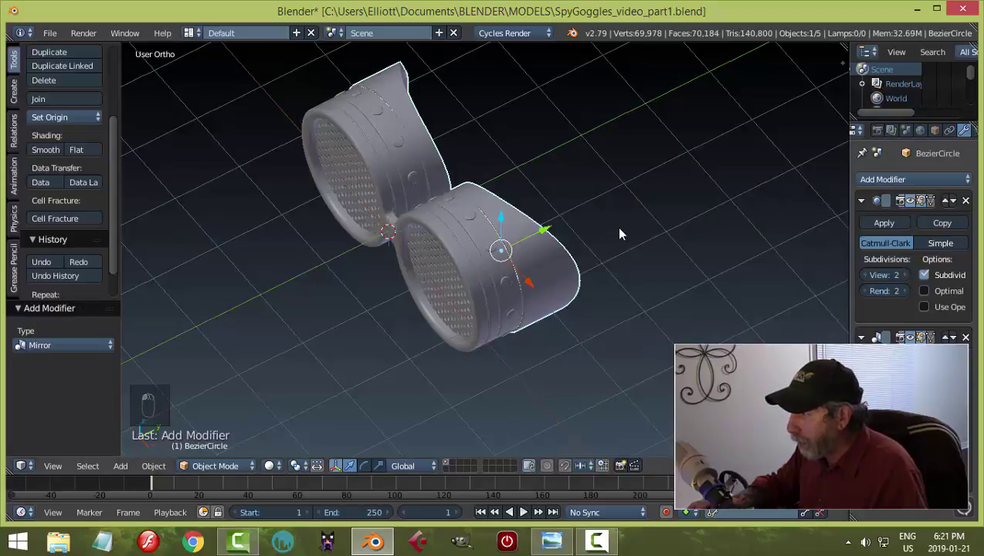
middle_drag(619, 234, 512, 222)
key(a)
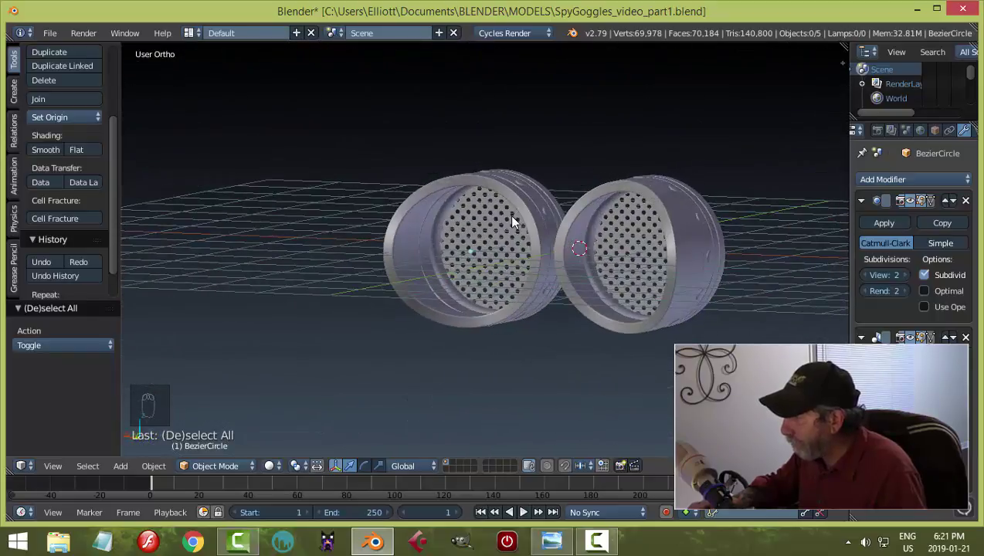
Step: Open the eyecup's mesh in face selection mode, select the inner wall's face loop and grow the selection once
right_click(444, 189)
middle_drag(456, 197, 539, 249)
key(Tab)
click(637, 244)
scroll(429, 261, up, 4)
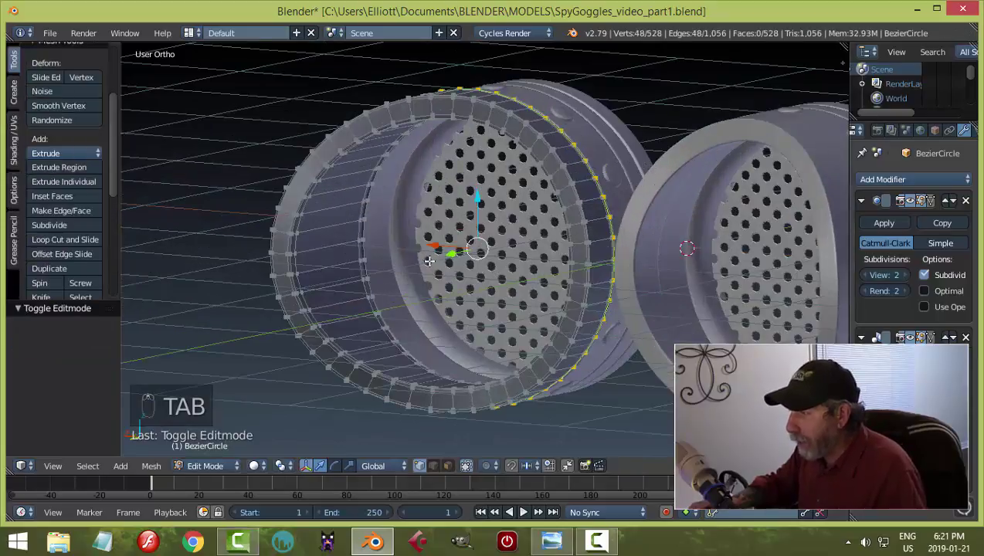
key(a)
key(a)
key(ctrl+Tab)
click(393, 283)
middle_drag(394, 283, 351, 247)
alt+right_click(346, 236)
key(ctrl+KP_Add)
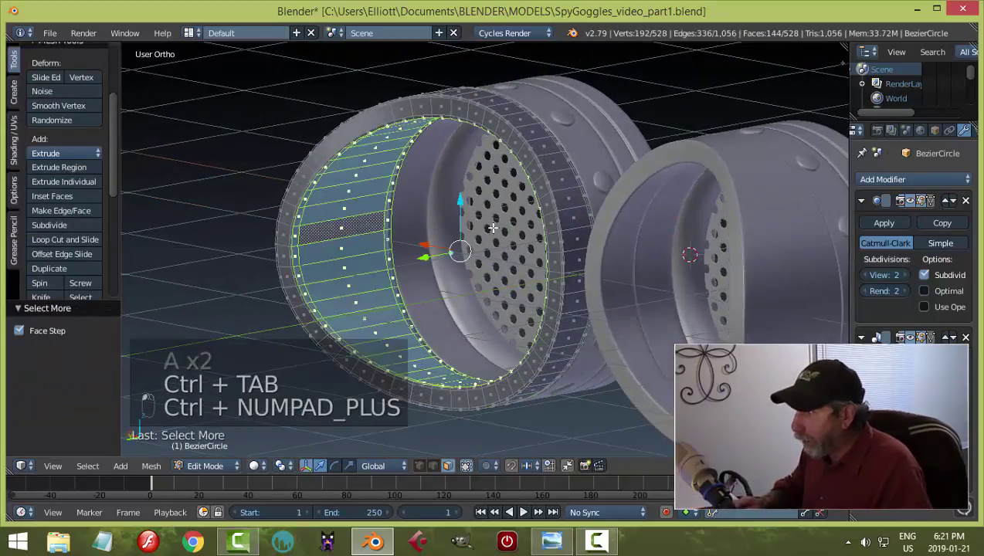
scroll(385, 214, up, 3)
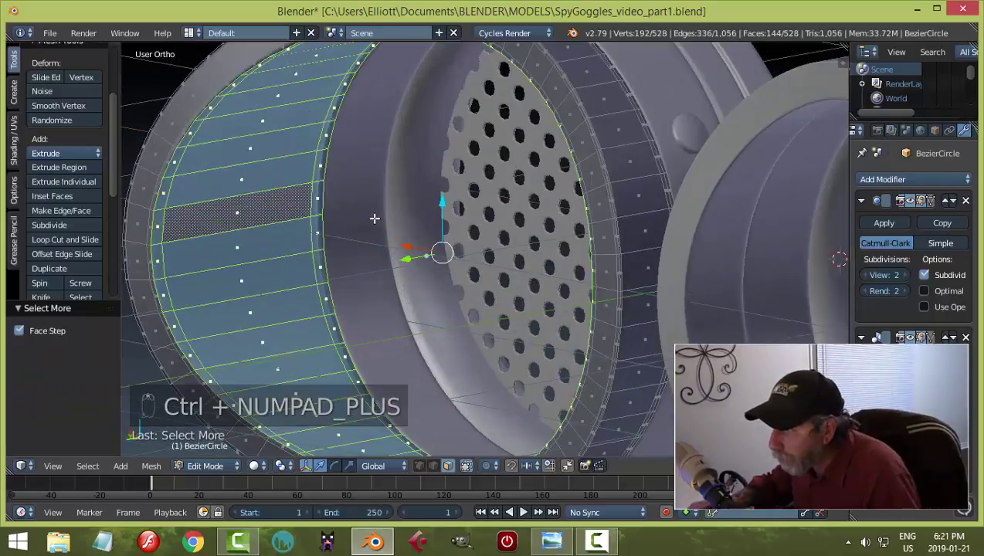
shift+middle_drag(229, 246, 418, 281)
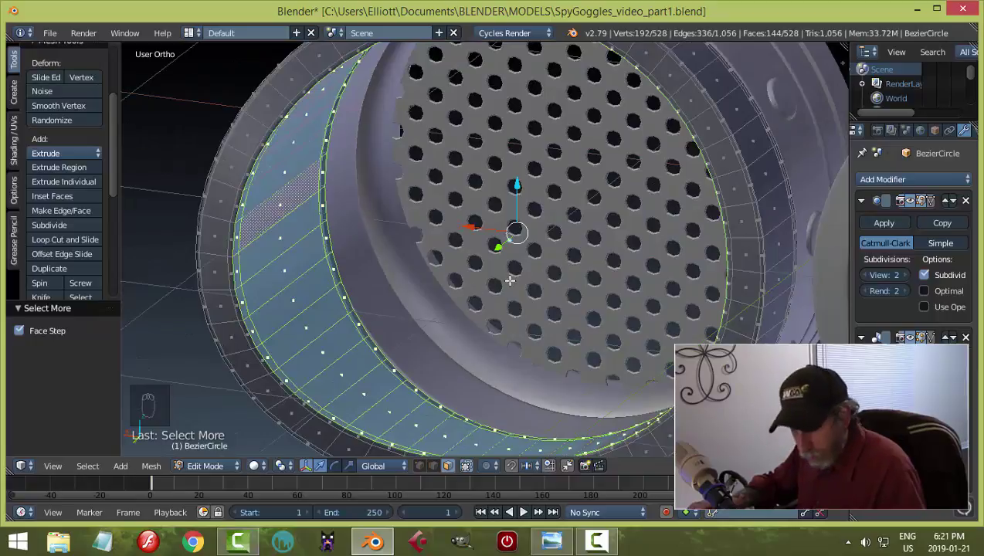
Step: Grow the face selection once more and try a Shrink/Fatten on the eyecup's inner wall
key(ctrl+KP_Add)
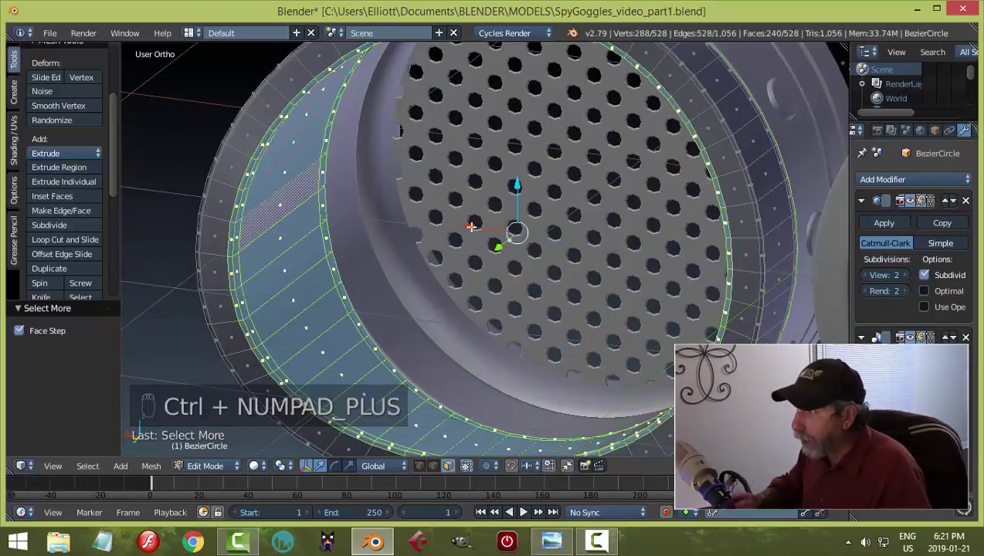
mouse_move(515, 242)
middle_down()
mouse_move(472, 234)
mouse_move(512, 235)
middle_up()
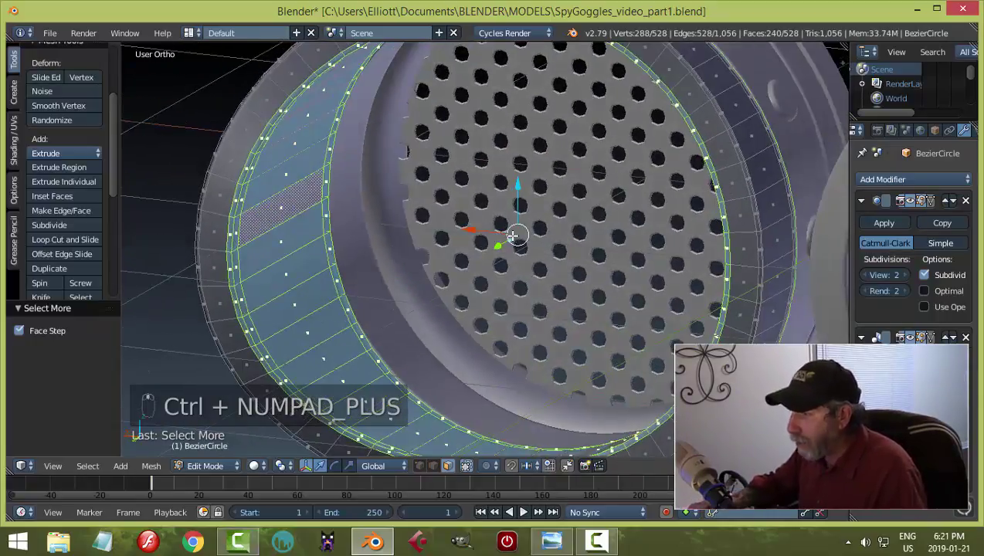
key(alt+s)
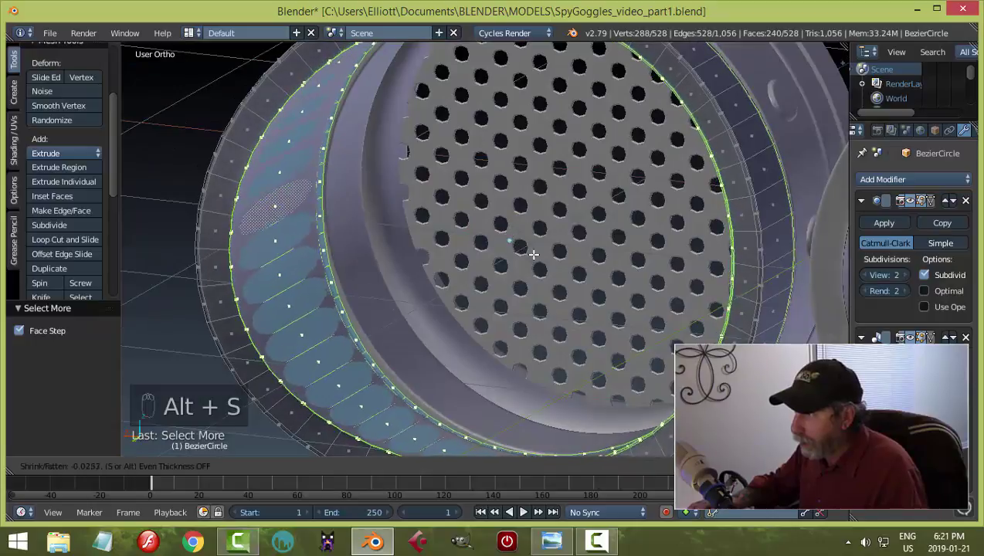
right_click(485, 211)
Step: Hide every object except the eyecup and reopen its mesh in Edit Mode
middle_drag(485, 211, 644, 241)
key(Tab)
click(541, 249)
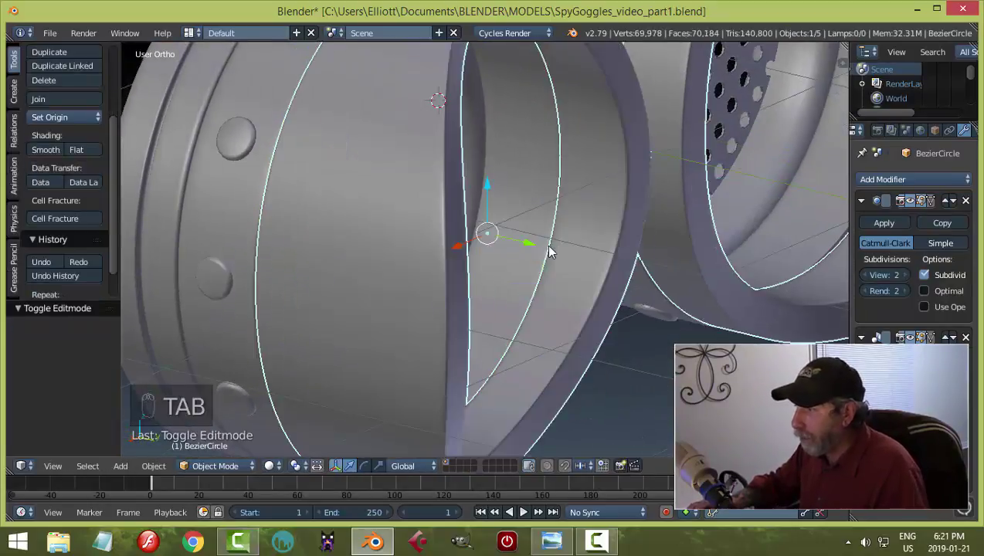
key(a)
key(a)
right_click(495, 242)
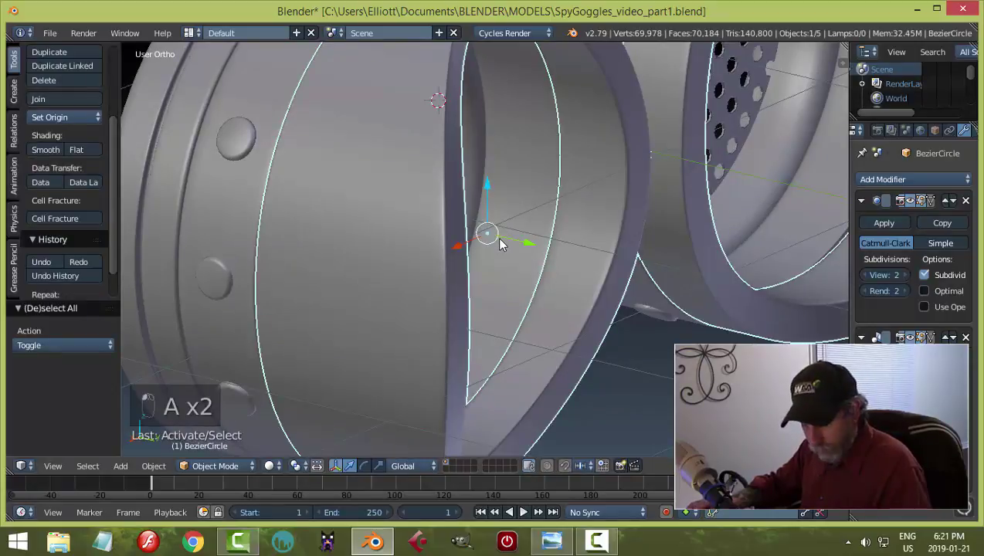
key(shift+h)
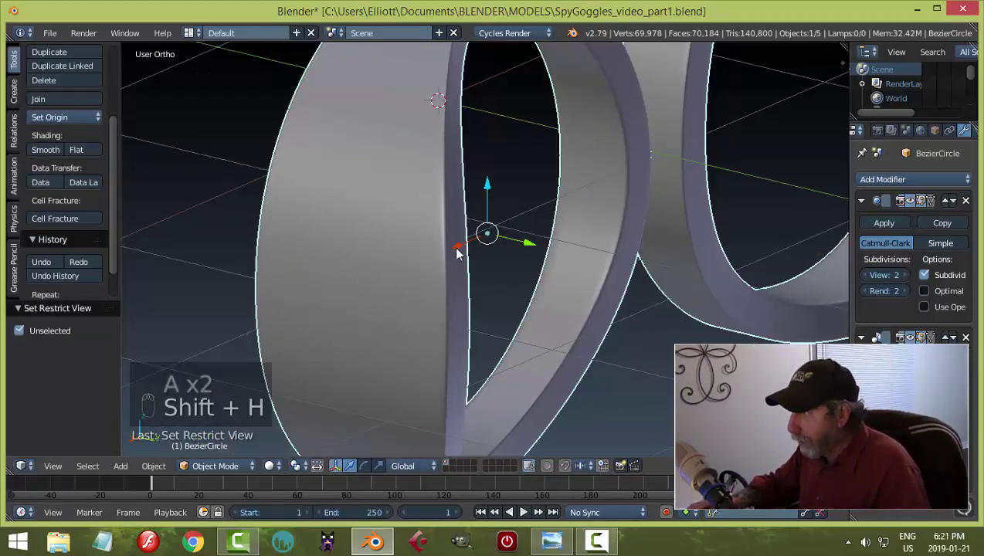
middle_drag(500, 244, 598, 248)
key(Tab)
click(719, 258)
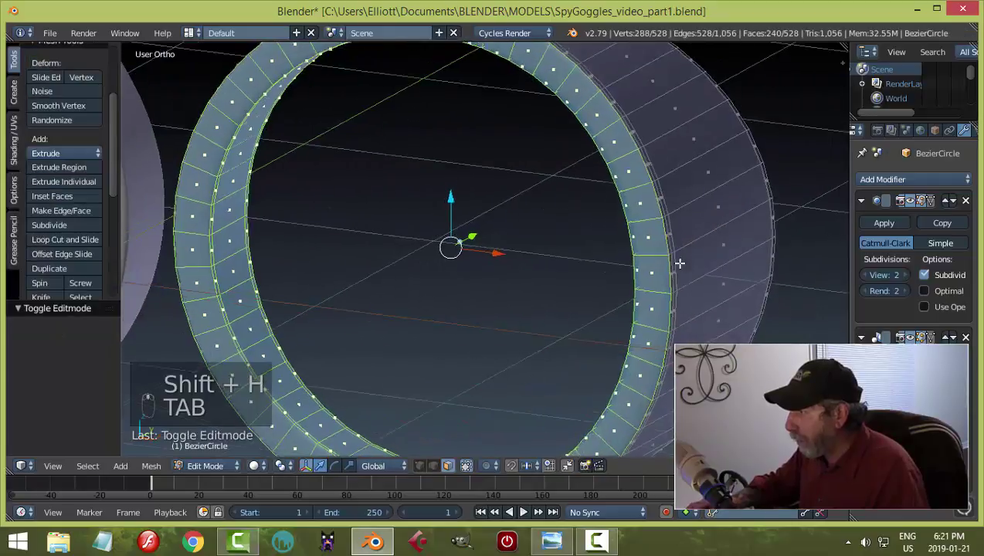
Step: Narrow the face selection down to the loops of the eyecup's inner wall
alt+right_click(649, 174)
middle_drag(649, 173, 315, 234)
scroll(316, 233, up, 3)
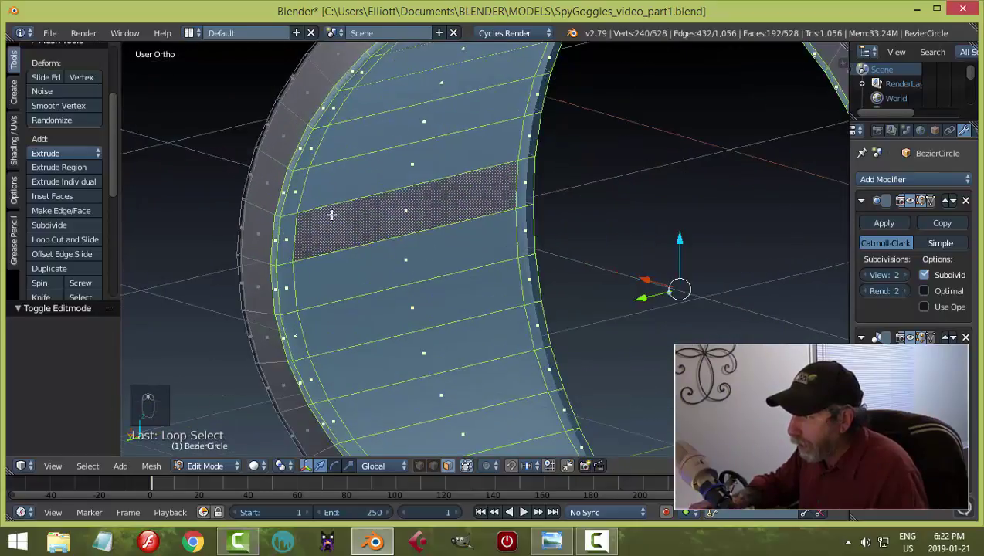
scroll(363, 211, down, 4)
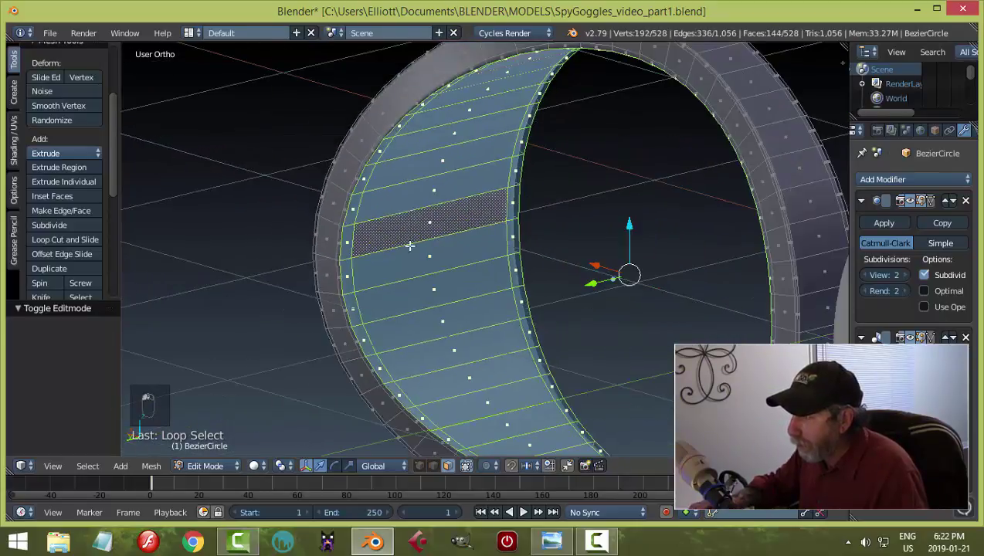
middle_drag(364, 210, 466, 240)
Step: Select the three support edge loops around the eyecup's inner wall in edge selection mode and dissolve them
key(ctrl+Tab)
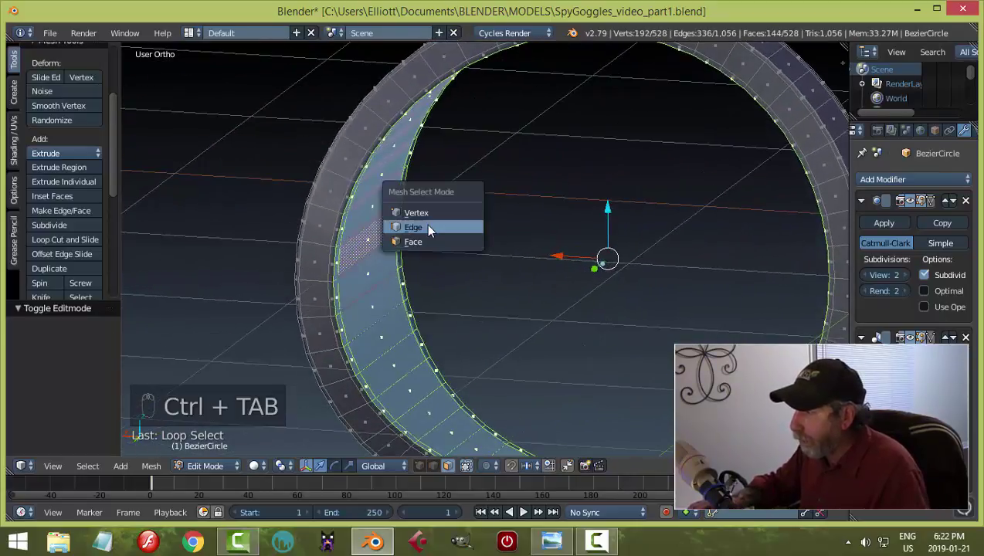
click(430, 229)
key(a)
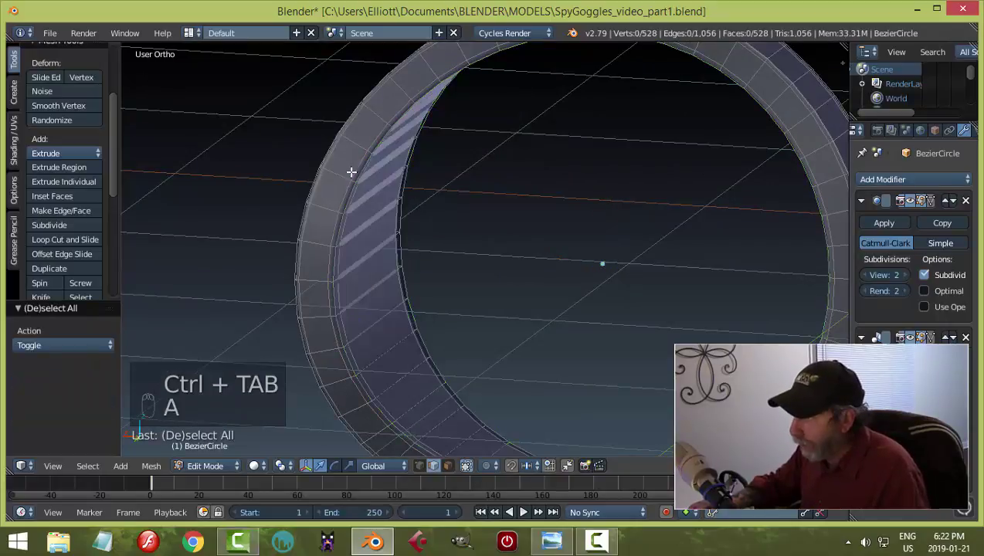
middle_drag(549, 221, 334, 237)
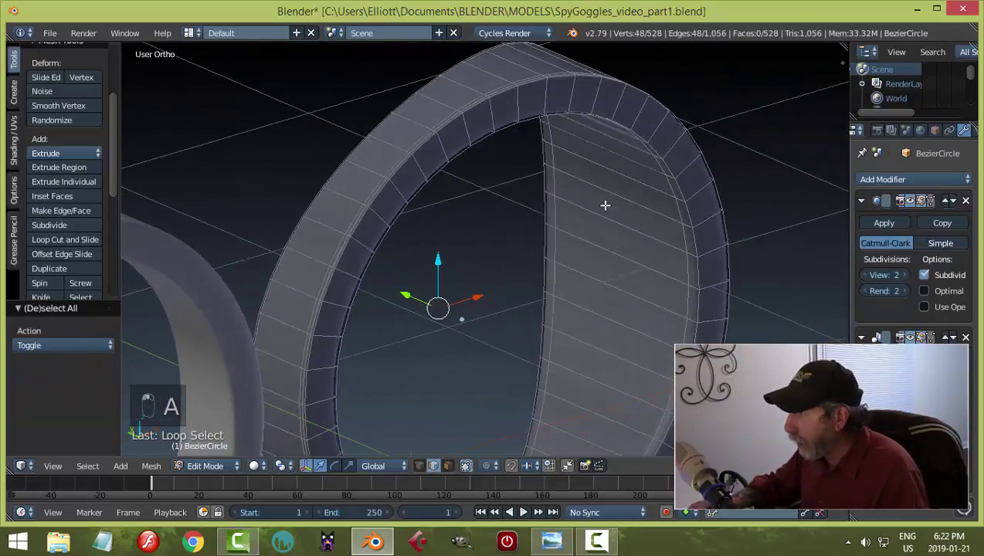
middle_drag(604, 203, 467, 223)
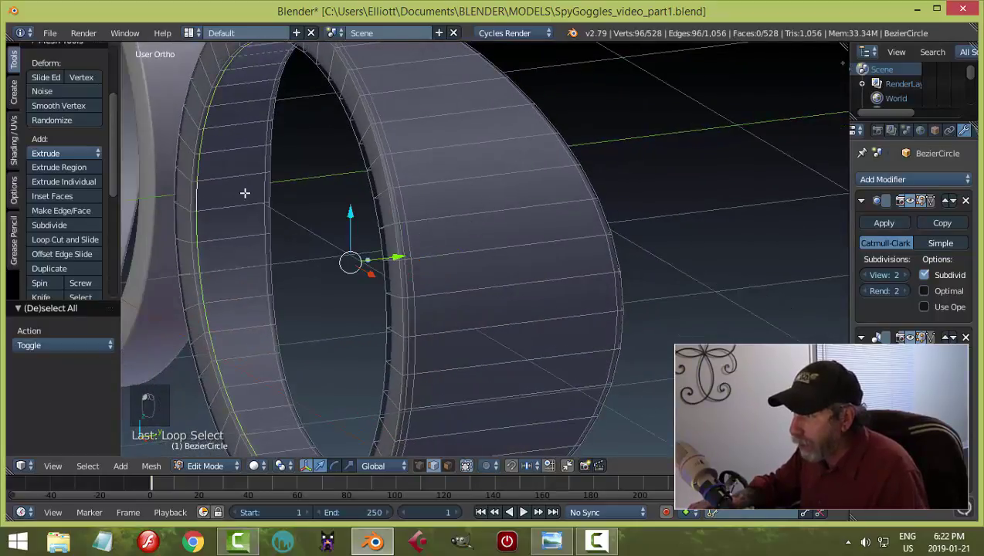
scroll(408, 223, down, 2)
key(x)
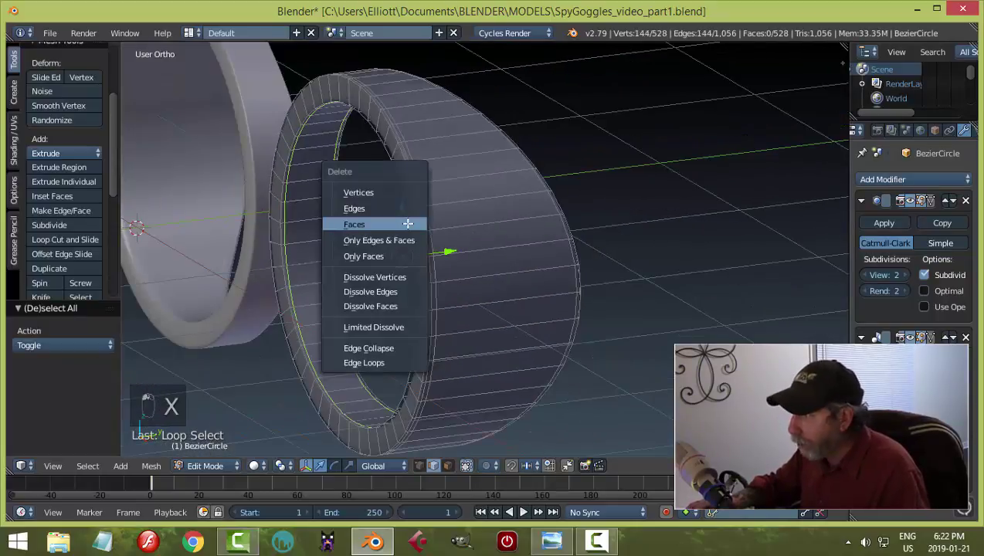
click(394, 291)
middle_drag(554, 248, 224, 222)
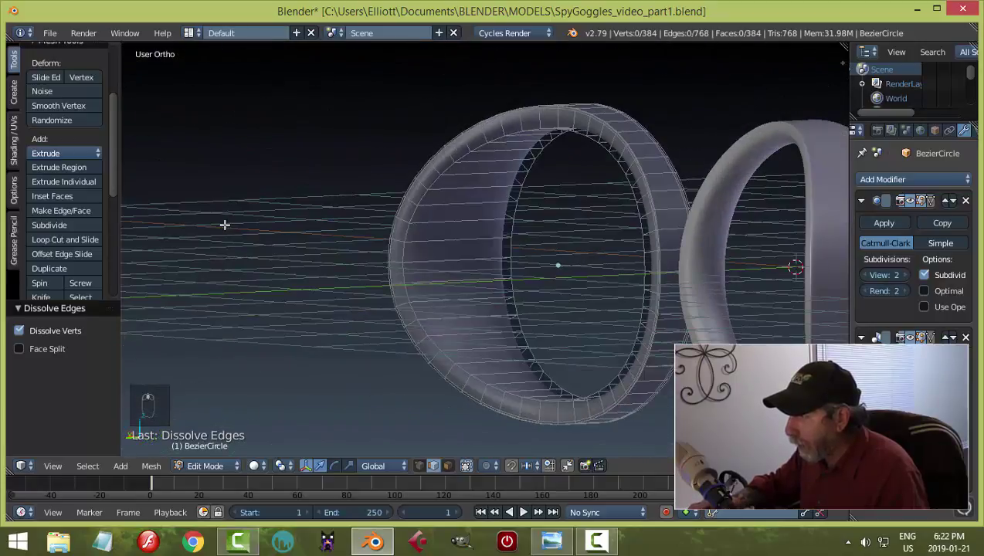
Step: Select the face loop around the eyecup's inner wall in face mode and Shrink/Fatten it by 0.052
key(ctrl+Tab)
click(405, 272)
alt+right_click(449, 233)
scroll(475, 266, down, 3)
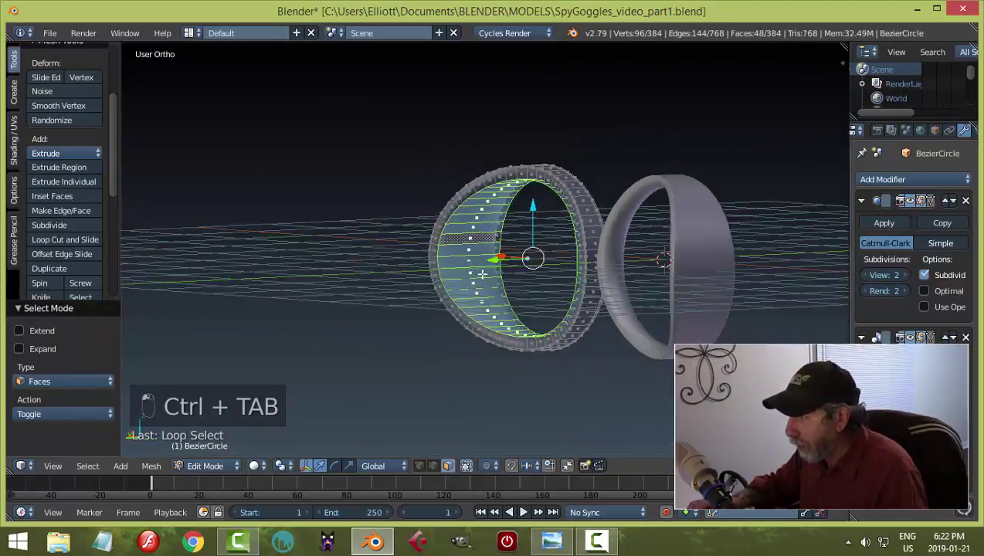
middle_drag(481, 272, 590, 278)
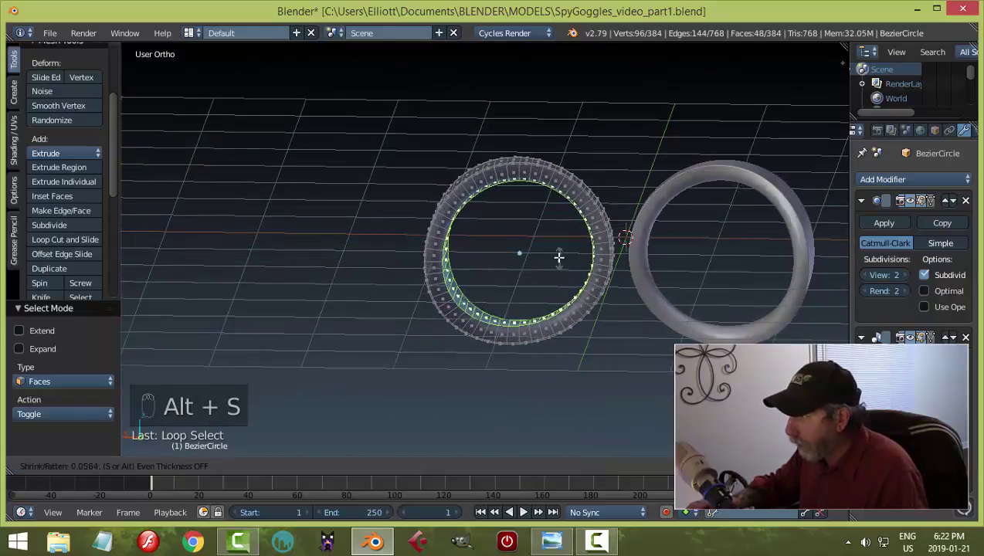
click(490, 210)
middle_drag(519, 235, 574, 257)
Step: Return to Object Mode, unhide all the goggle parts and clear the selection
key(Tab)
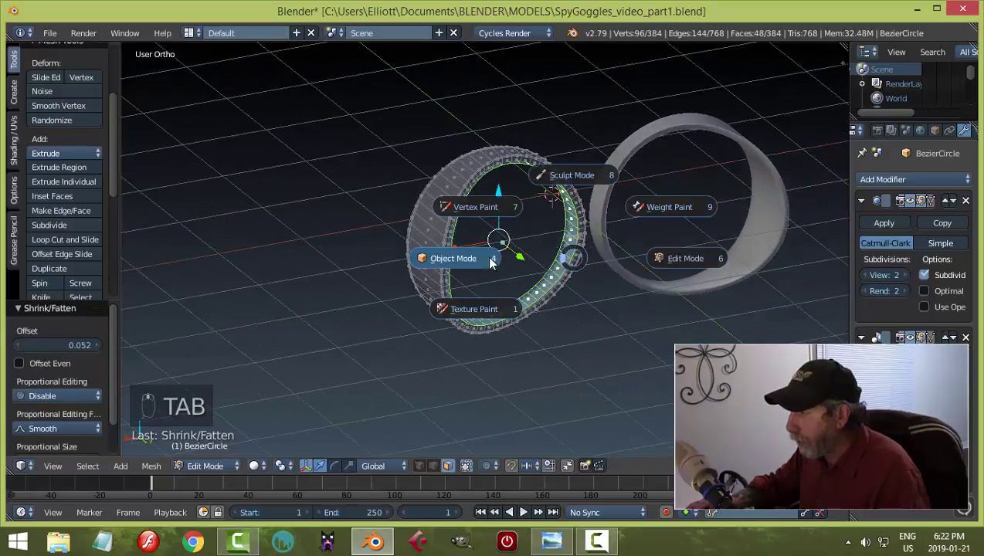
key(alt+h)
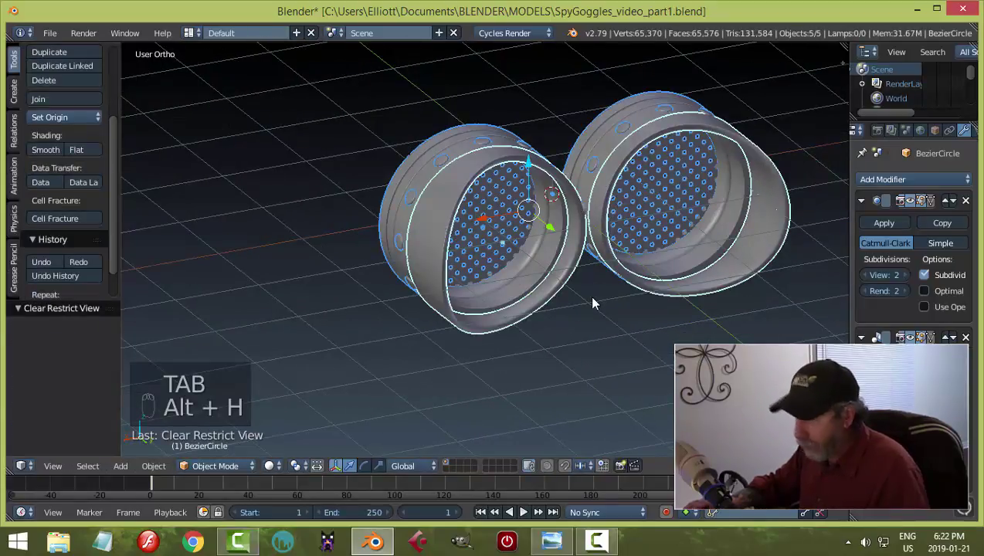
key(a)
middle_drag(592, 301, 649, 324)
scroll(402, 309, up, 3)
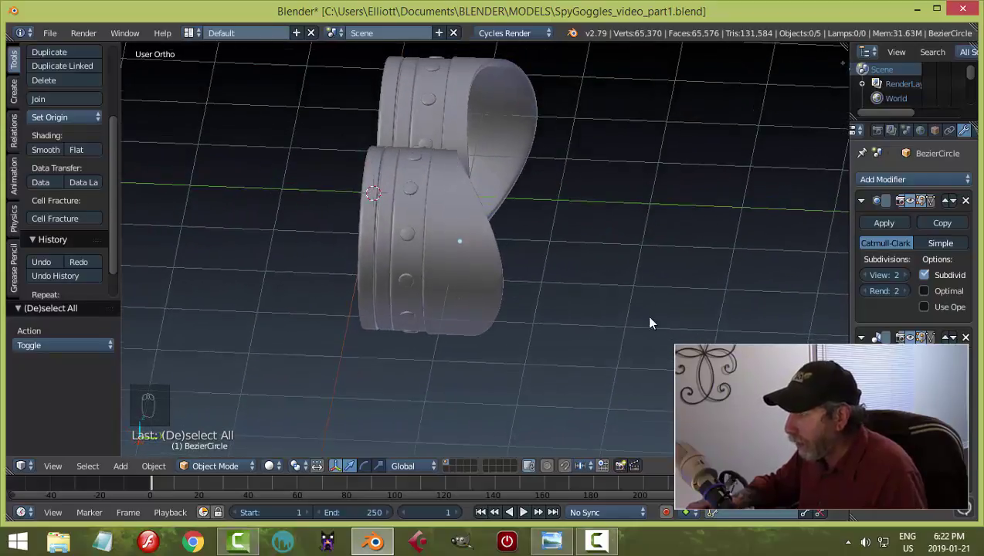
Step: Reopen the eyecup mesh in Edit Mode, clear the selection and add two support loop cuts around its inner wall
right_click(486, 277)
key(Tab)
click(641, 276)
scroll(549, 292, up, 3)
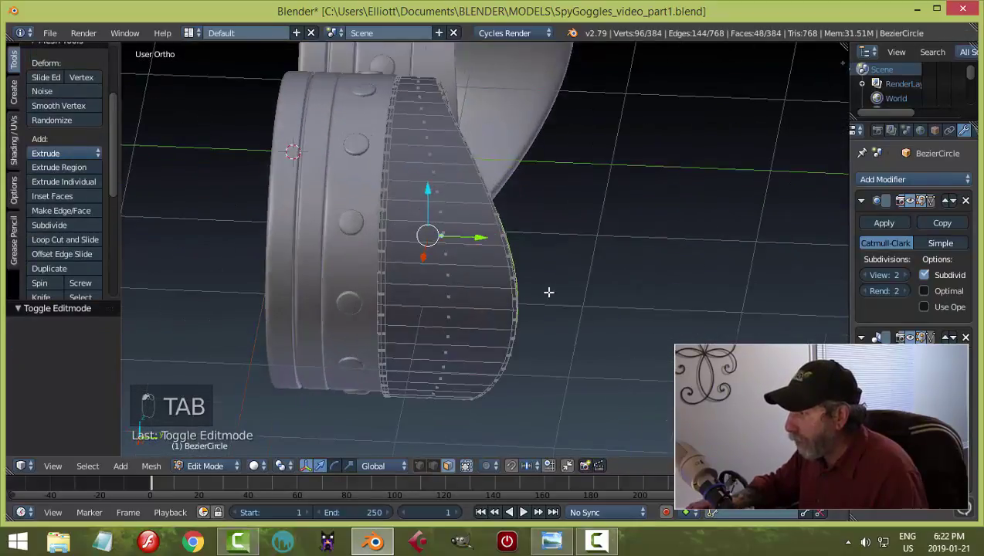
middle_drag(593, 288, 504, 332)
key(a)
key(a)
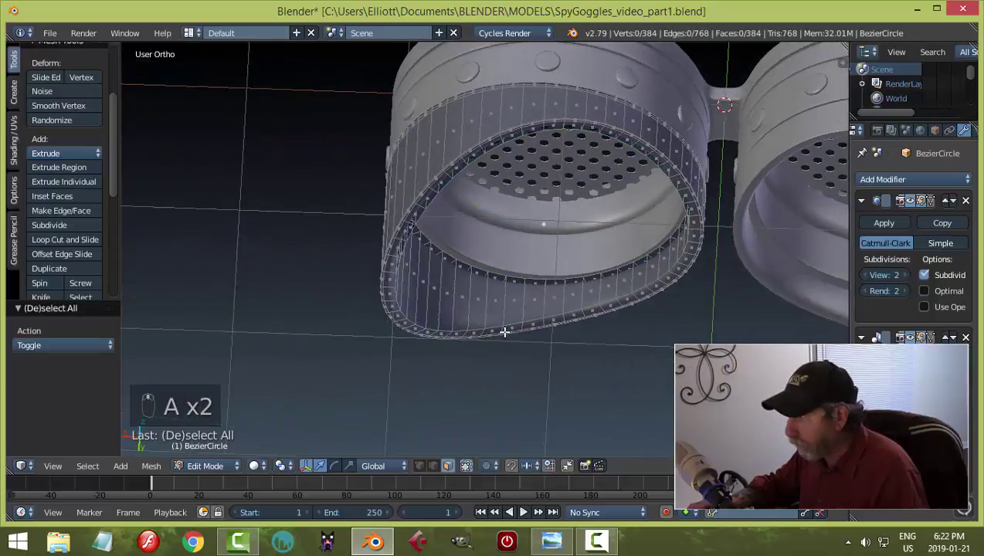
click(512, 290)
key(ctrl+r)
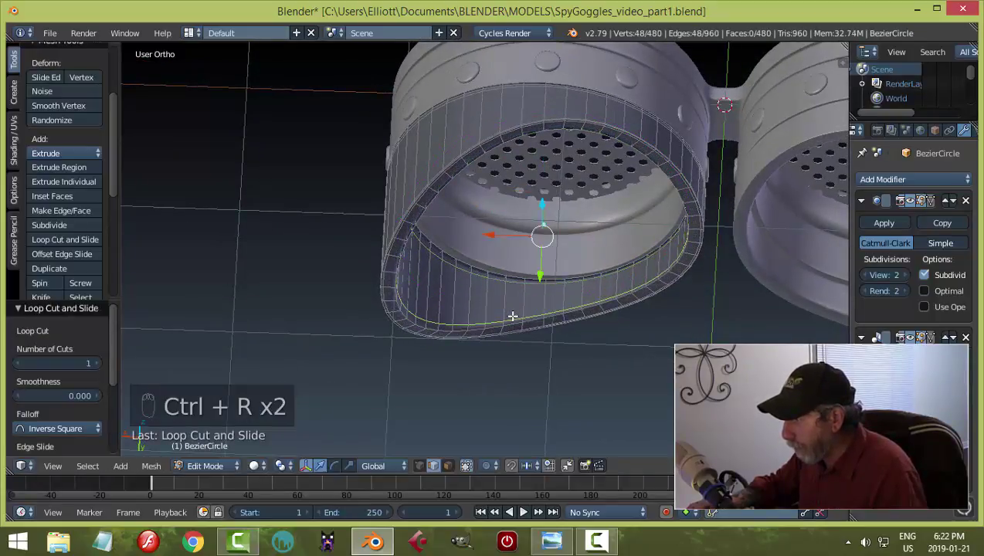
Step: Check the eyecup in Object Mode, then add a loop cut around its rim slid toward the inner edge
key(Tab)
click(533, 390)
middle_drag(533, 390, 409, 244)
key(a)
key(a)
key(Tab)
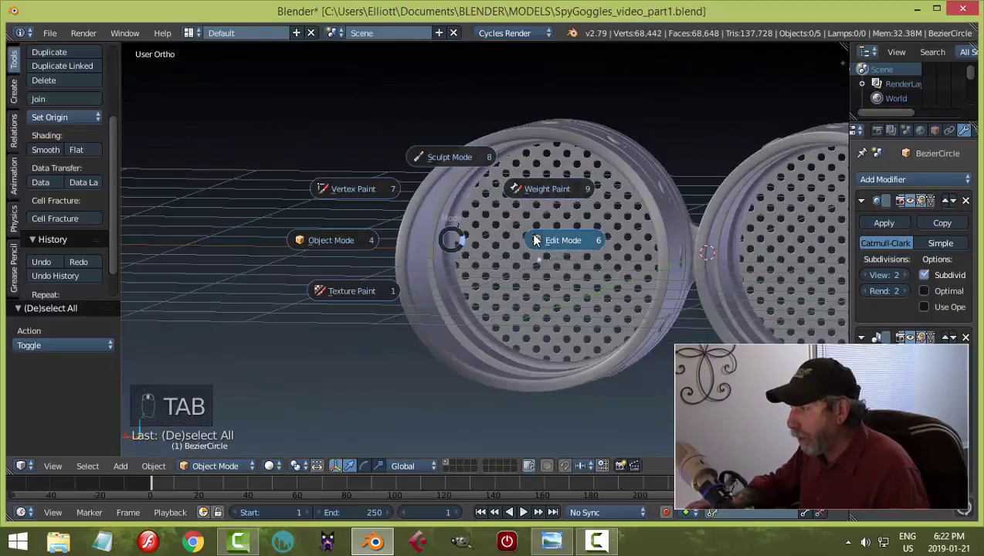
click(536, 241)
middle_drag(536, 240, 416, 283)
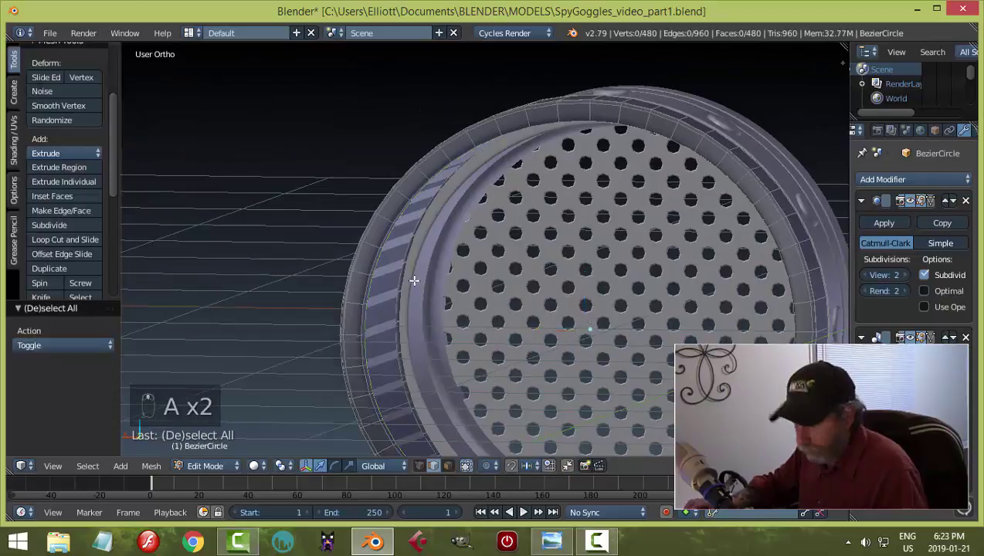
scroll(414, 280, up, 3)
key(ctrl+r)
click(313, 202)
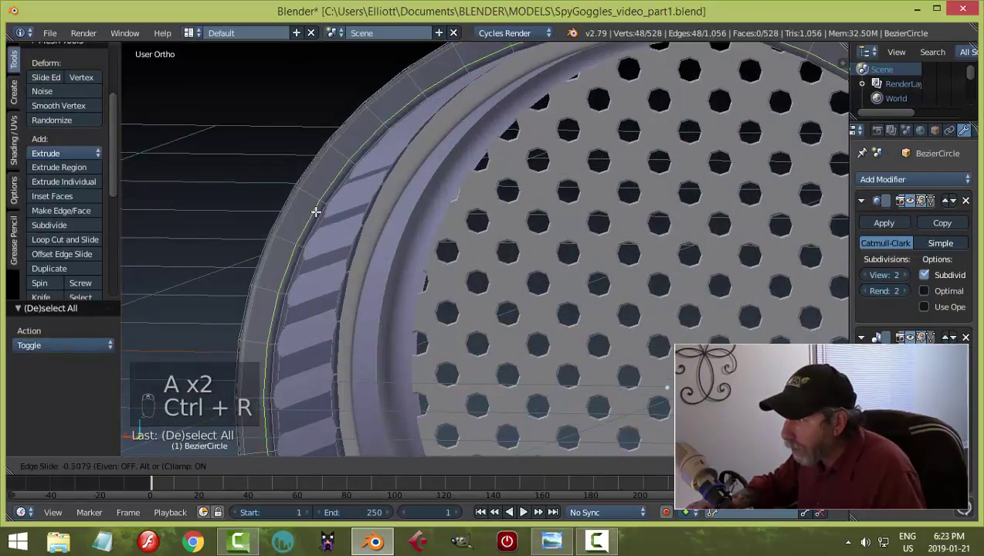
click(315, 211)
Step: Return to Object Mode and save the file
key(Tab)
click(241, 212)
scroll(310, 232, down, 3)
middle_drag(310, 232, 504, 315)
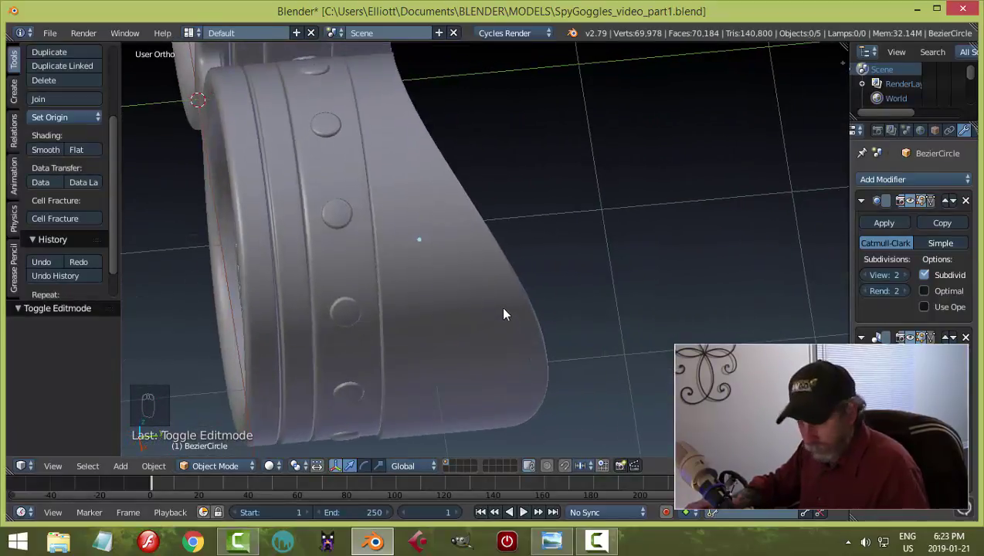
key(ctrl+s)
scroll(442, 325, down, 3)
middle_drag(442, 325, 533, 293)
Step: Check the side tube in the reference photo, then add a mesh cylinder in Blender with cap fill type Nothing
click(555, 539)
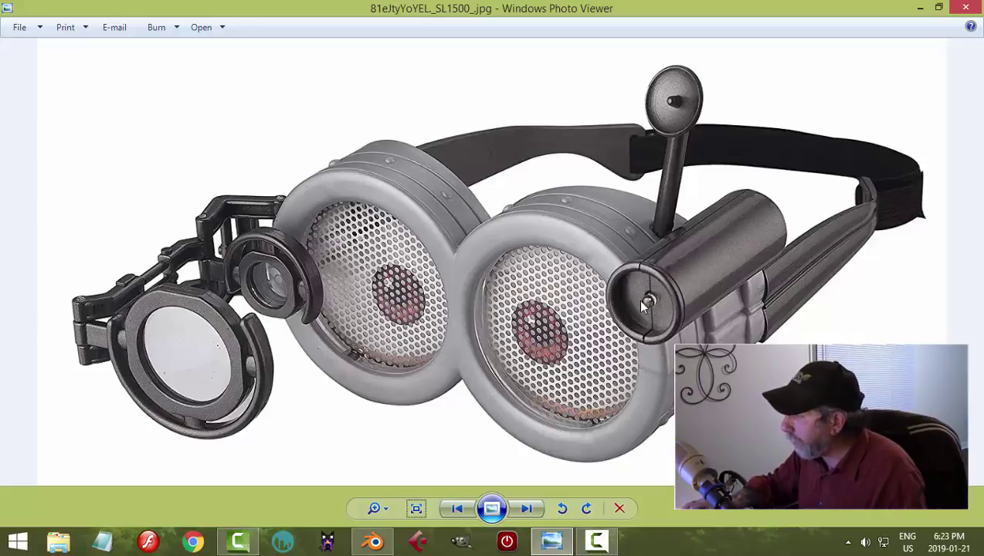
click(374, 540)
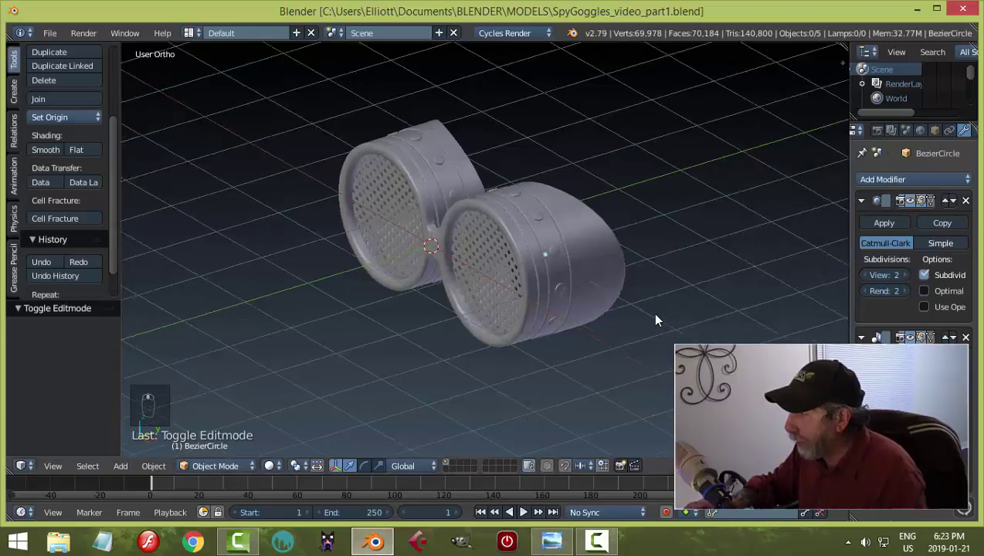
middle_drag(652, 312, 665, 253)
key(shift+a)
mouse_move(658, 241)
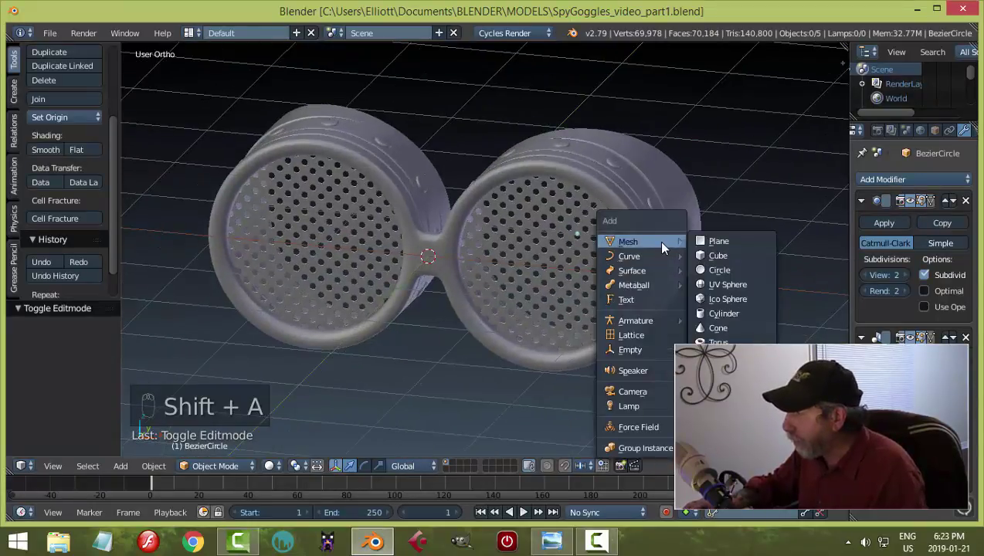
click(733, 314)
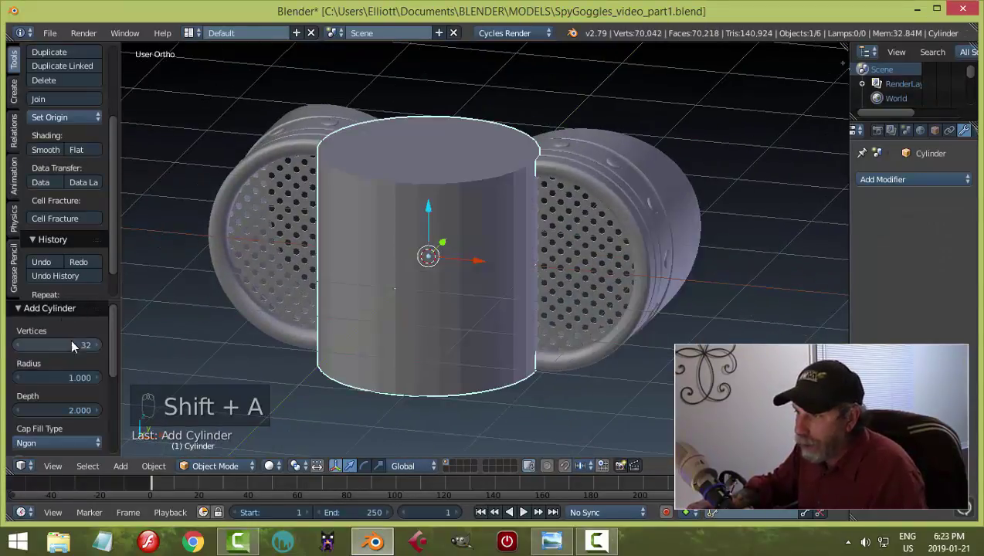
click(47, 425)
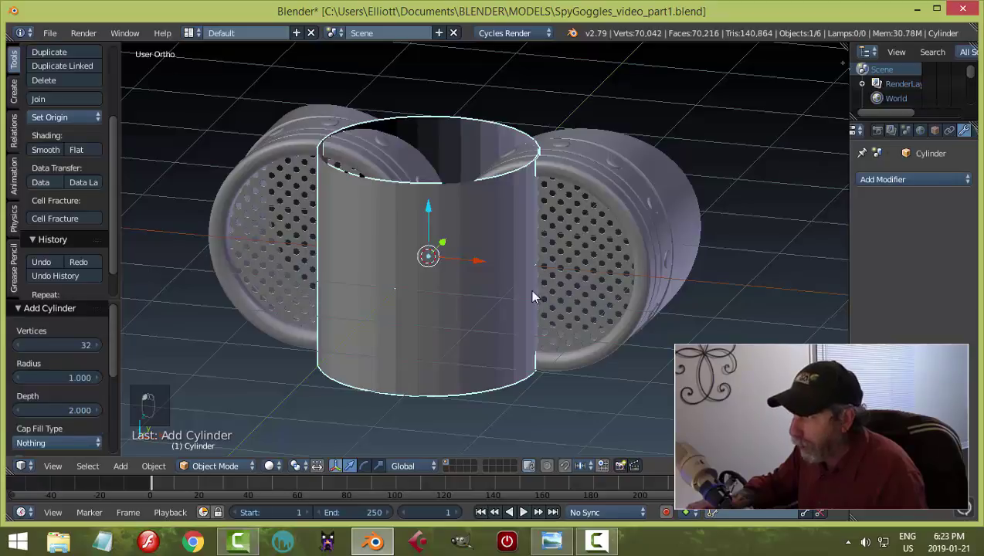
Step: Enter Edit Mode on the cylinder and rotate its mesh 90° about X
key(Tab)
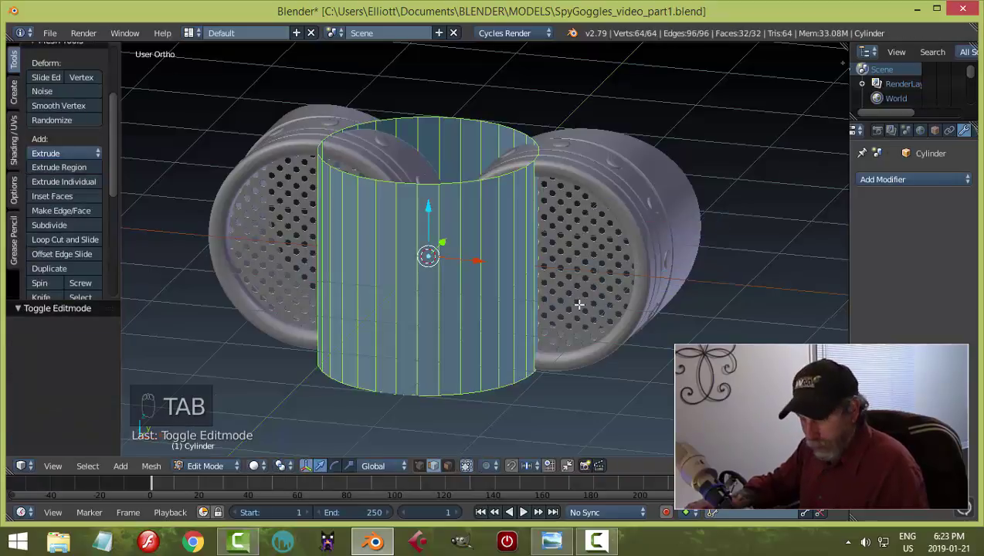
key(9)
key(0)
key(Return)
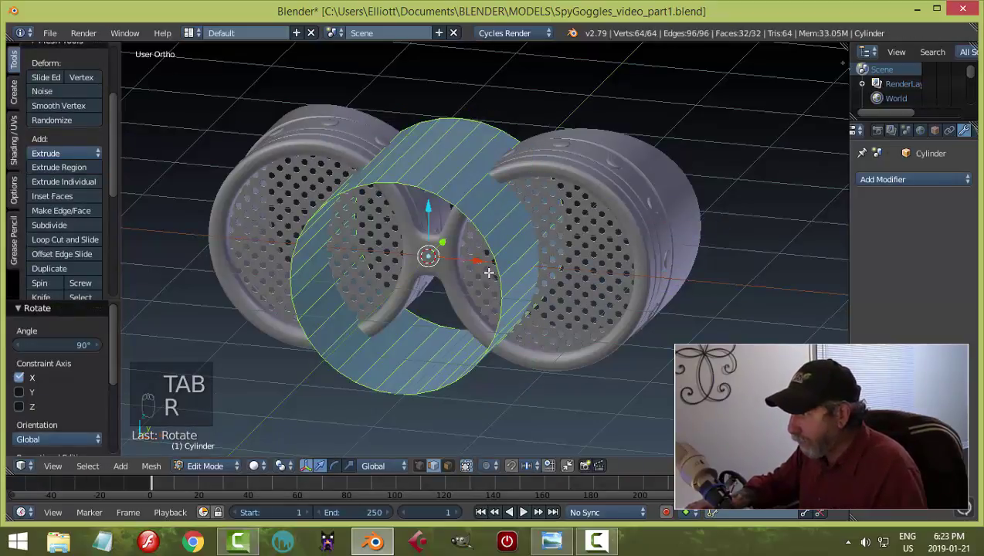
Step: Move the cylinder beside the outer goggle ring, scale it to about 0.244 and shift it -0.424 along X in front view
drag(479, 264, 736, 158)
key(s)
click(732, 220)
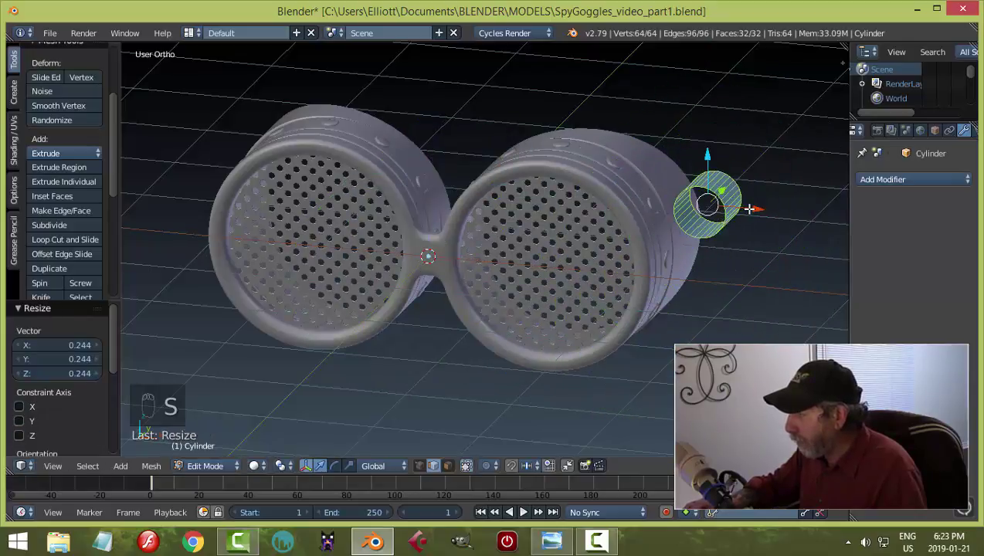
key(KP_1)
drag(772, 164, 743, 168)
Step: Stretch the cylinder about 4.39 times along Y, shift it 0.597 along Y and adjust its overall size
middle_drag(848, 198, 668, 255)
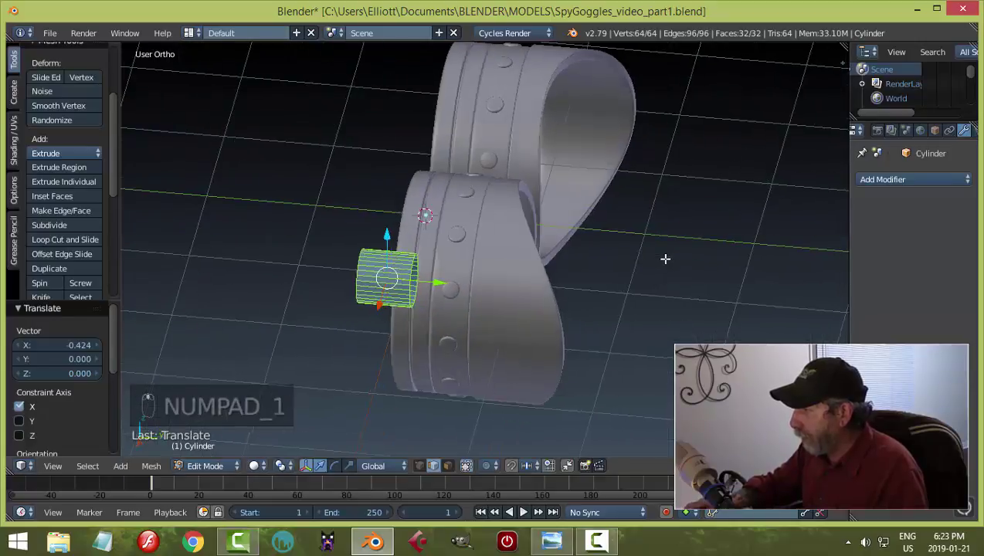
shift+middle_drag(537, 321, 613, 272)
key(s)
key(y)
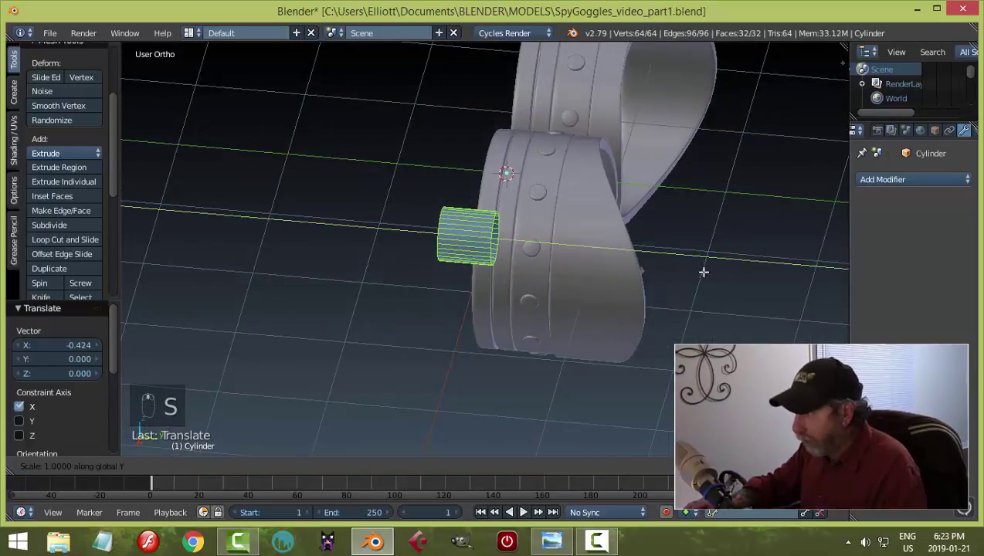
click(511, 269)
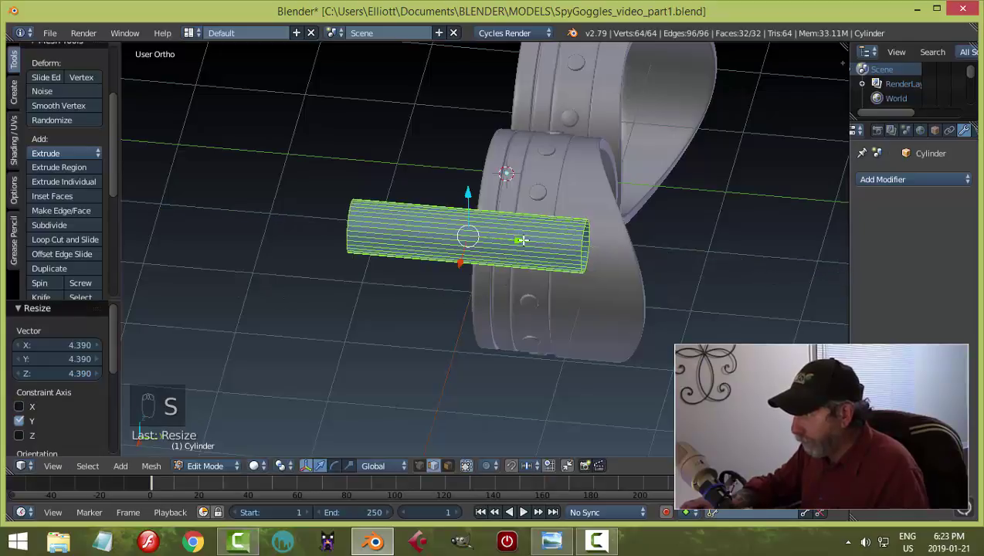
drag(522, 240, 649, 270)
key(s)
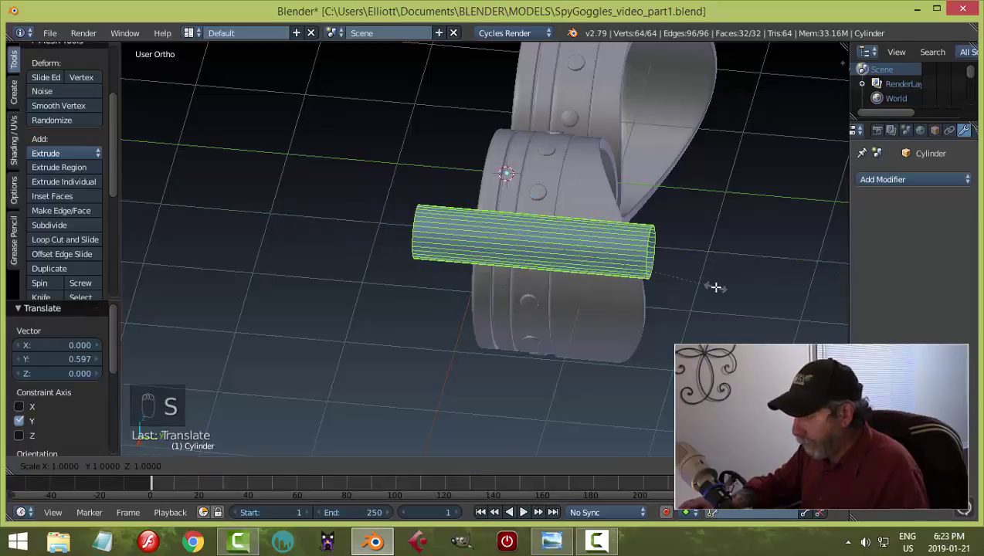
click(682, 281)
Step: Select the tube's front edge loop, compare with the reference photo and extrude the loop inward to form a flat rim
middle_drag(575, 285, 529, 264)
key(a)
scroll(659, 307, up, 3)
alt+right_click(516, 214)
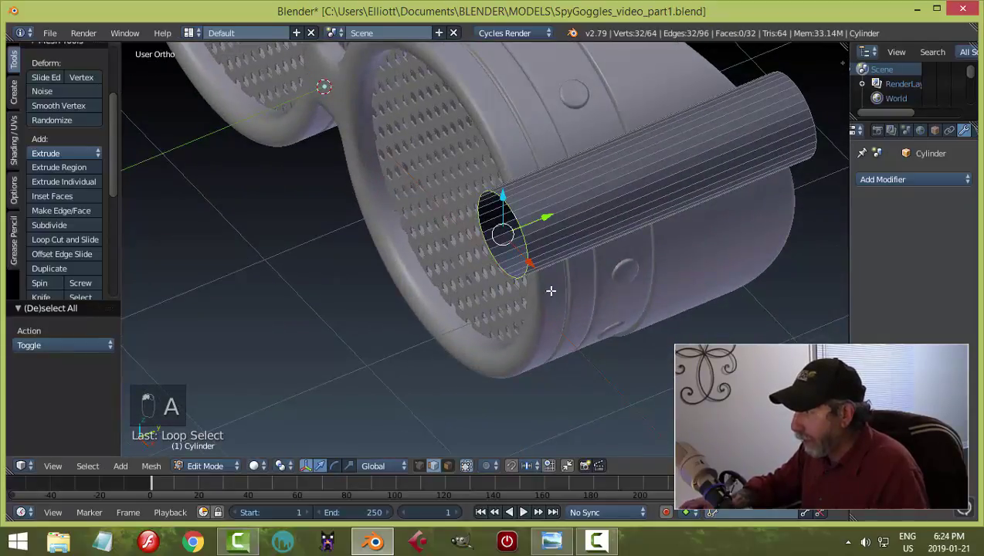
scroll(587, 286, up, 5)
middle_drag(660, 309, 697, 304)
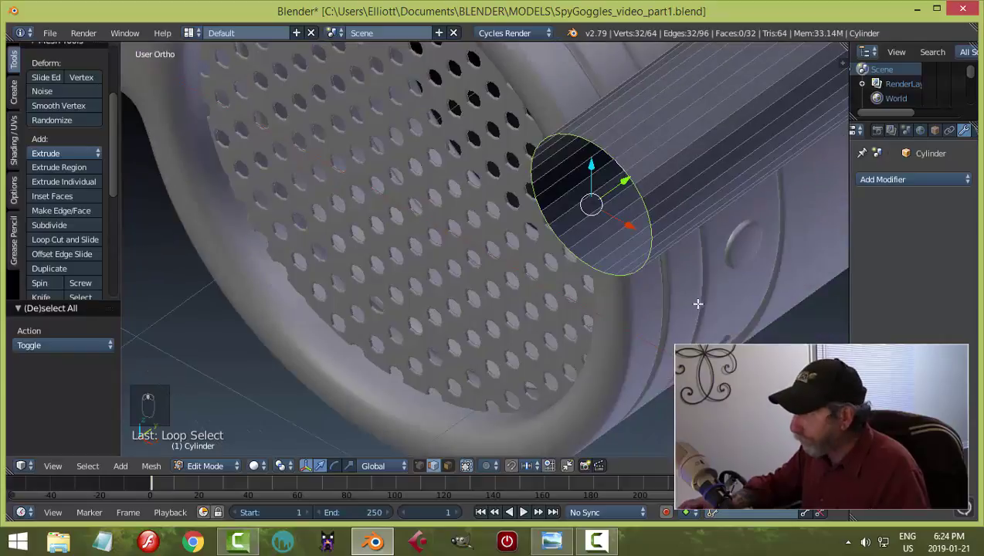
click(553, 543)
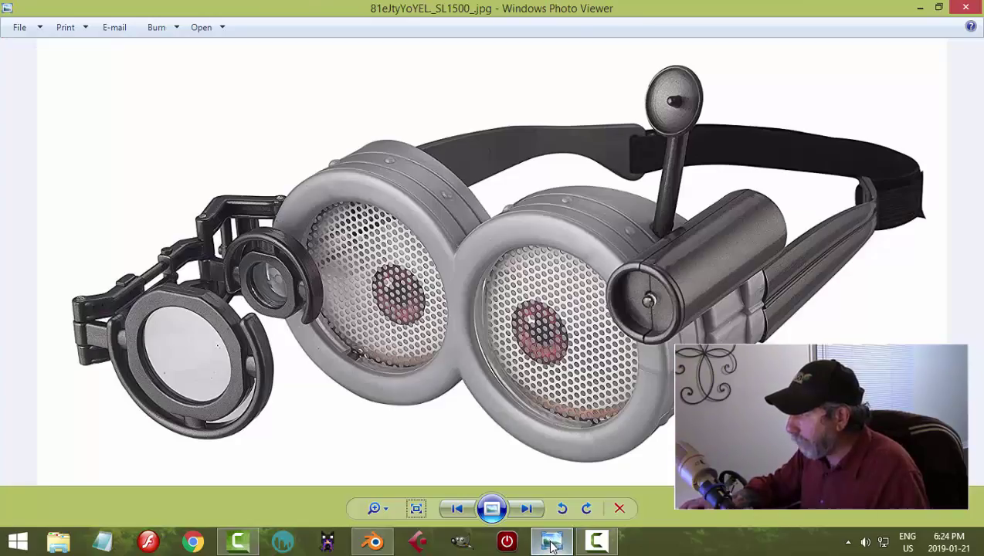
click(388, 543)
key(e)
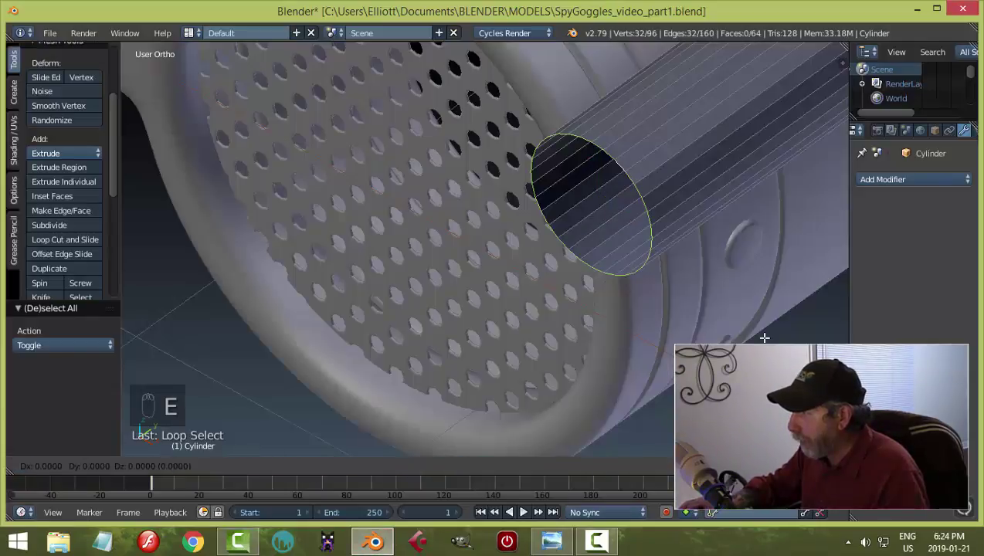
key(s)
click(722, 321)
Step: Extrude the rim's inner edge loop and push it 0.081 along Y into the tube
middle_drag(709, 324, 687, 328)
key(e)
click(687, 327)
drag(542, 240, 563, 234)
middle_drag(567, 249, 548, 379)
Step: Check the tube end in the reference photo, then extrude the recessed loop and scale it slightly inward
click(548, 539)
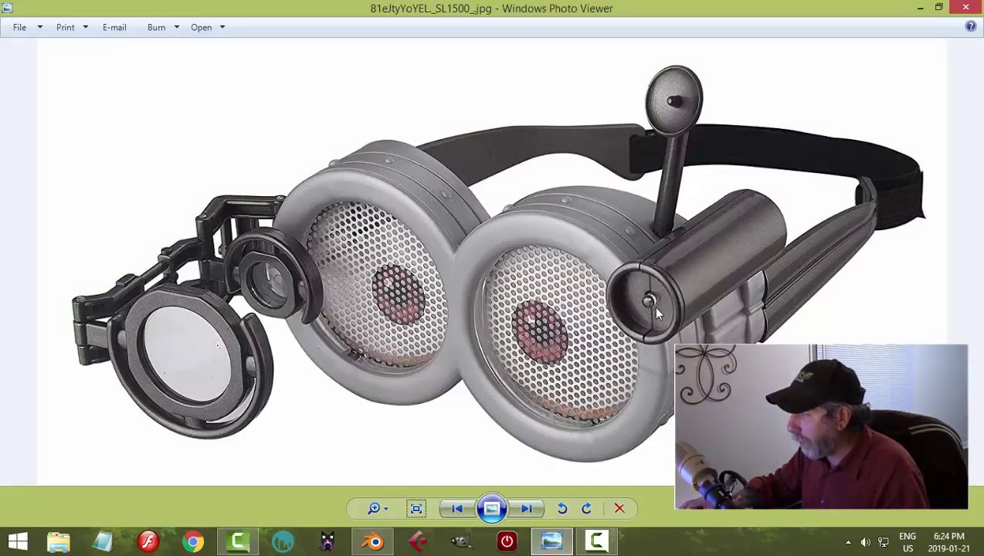
click(373, 541)
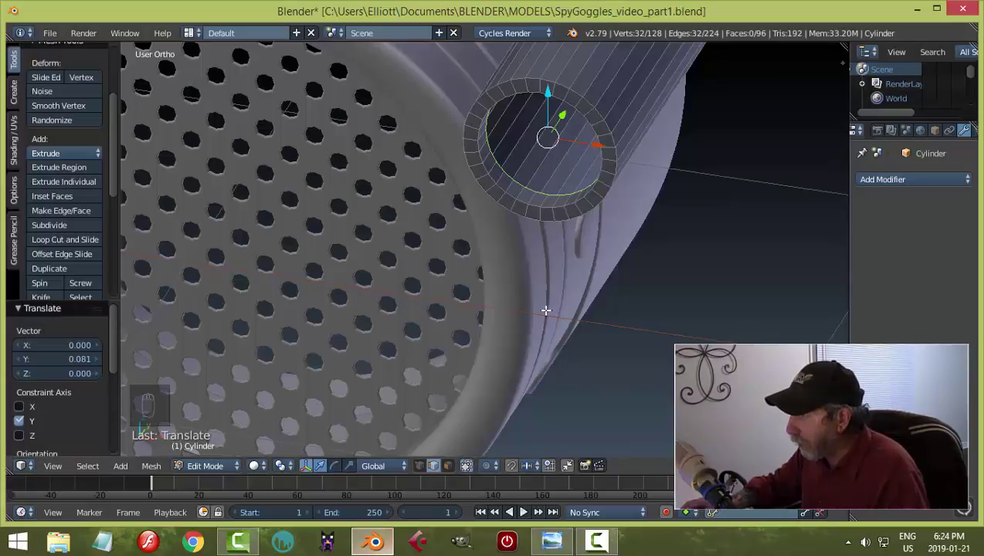
middle_drag(546, 310, 723, 246)
key(e)
key(s)
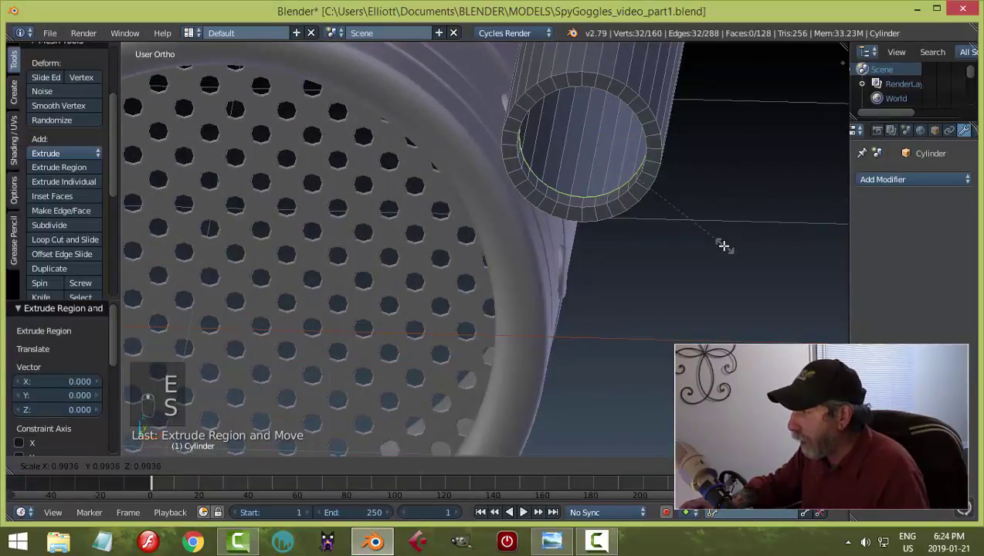
click(714, 245)
Step: Extrude the loop toward the tube's centre as a recessed face and scale the small opening by a further 0.847
key(e)
right_click(711, 235)
key(s)
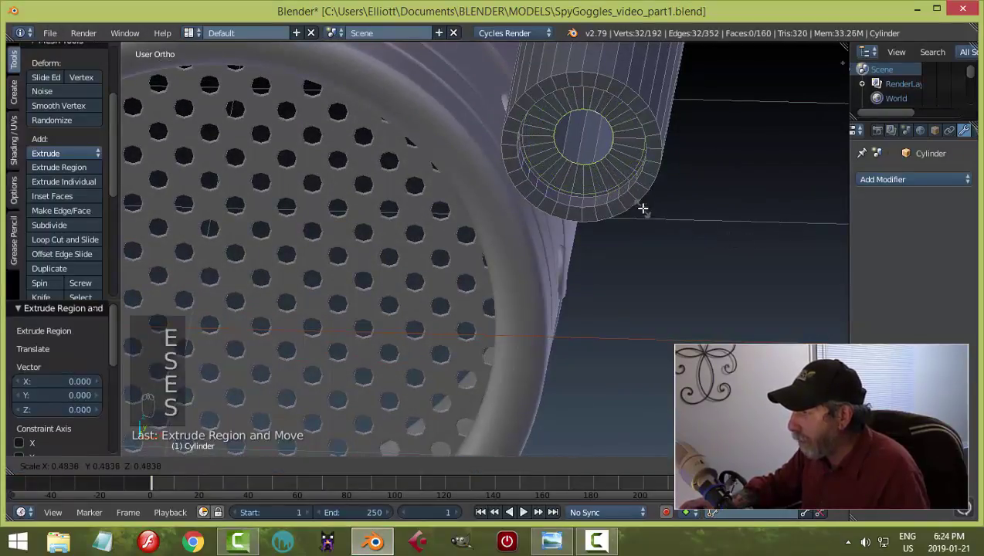
click(606, 200)
middle_drag(605, 200, 579, 232)
key(s)
click(571, 235)
Step: Extrude the small central opening in place twice and scale the last loop by 0.889
key(e)
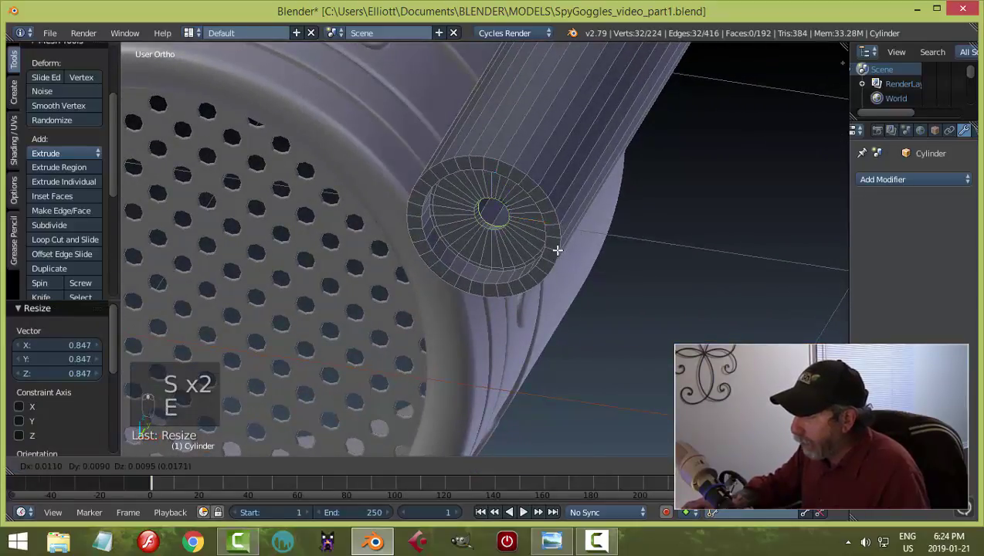
right_click(554, 250)
key(e)
right_click(635, 248)
key(s)
click(621, 249)
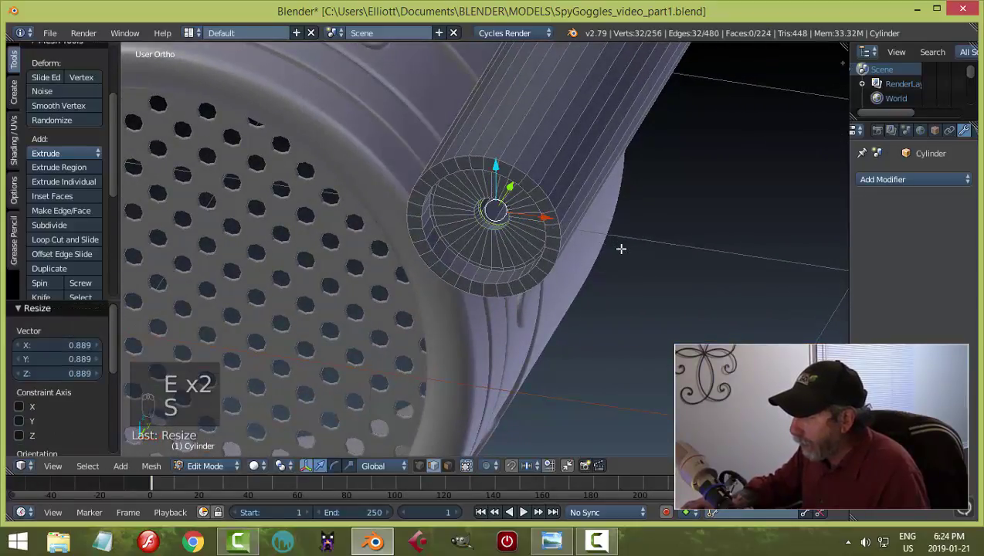
Step: Extrude the central loop once more and merge it at center to close the tube's end face
key(e)
right_click(621, 249)
key(alt+m)
click(622, 252)
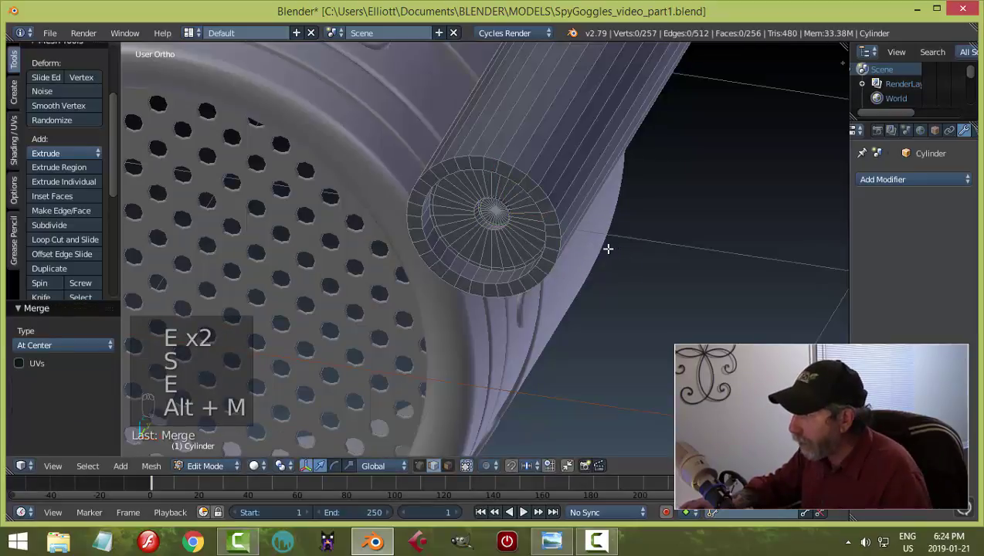
Step: Bevel the inner and outer rim edge loops of the tube's recessed end with two segments and an offset of about 0.011
middle_drag(606, 248, 494, 256)
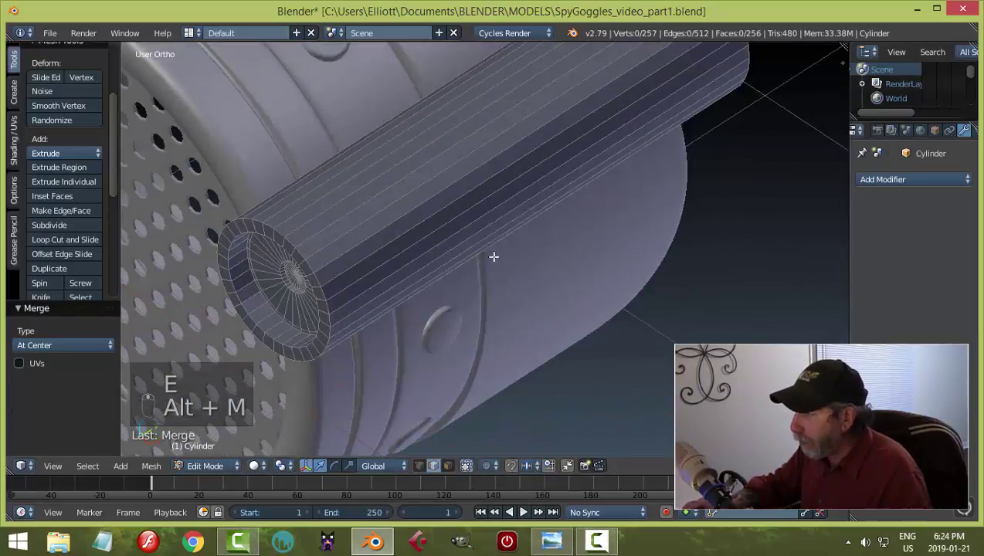
key(a)
key(a)
alt+right_click(301, 254)
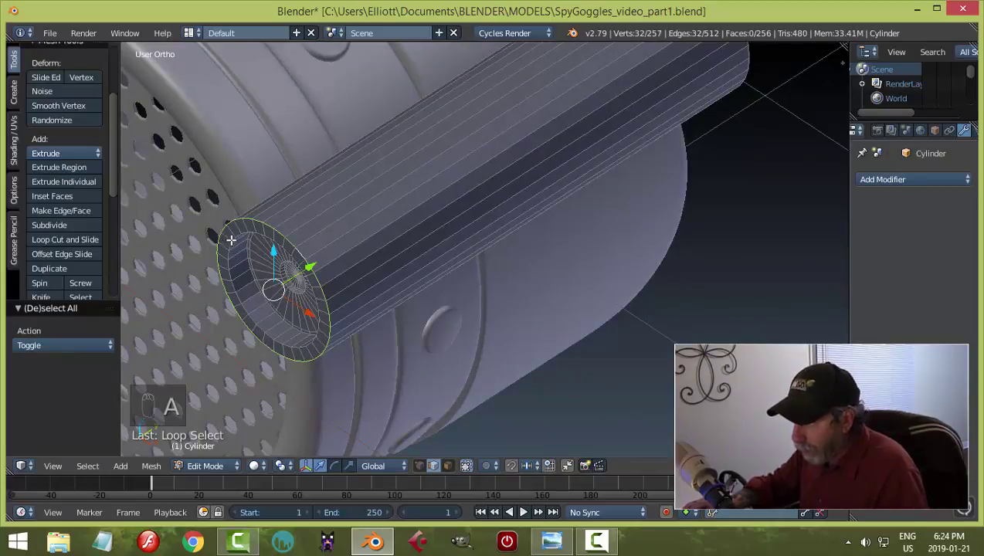
key(ctrl+b)
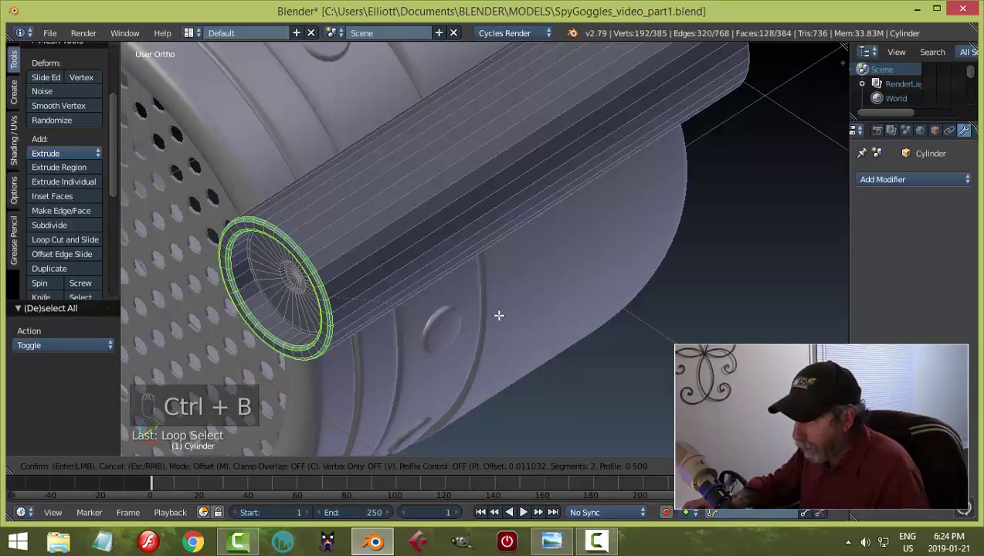
click(498, 315)
key(a)
key(Tab)
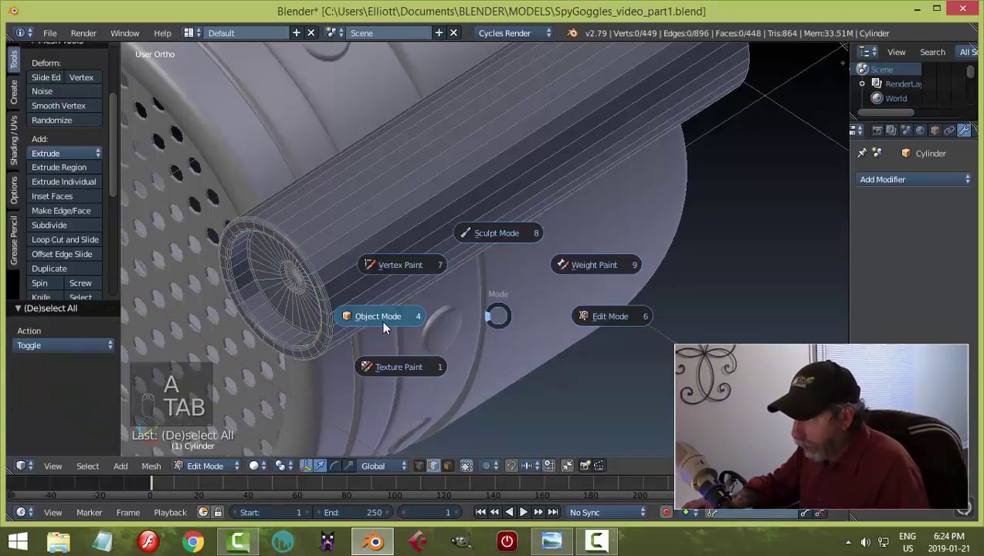
click(382, 321)
Step: Extrude the edge loop at the tube's open opposite end and scale it inward to form a flat rim
scroll(434, 300, down, 3)
middle_drag(434, 301, 417, 182)
key(Tab)
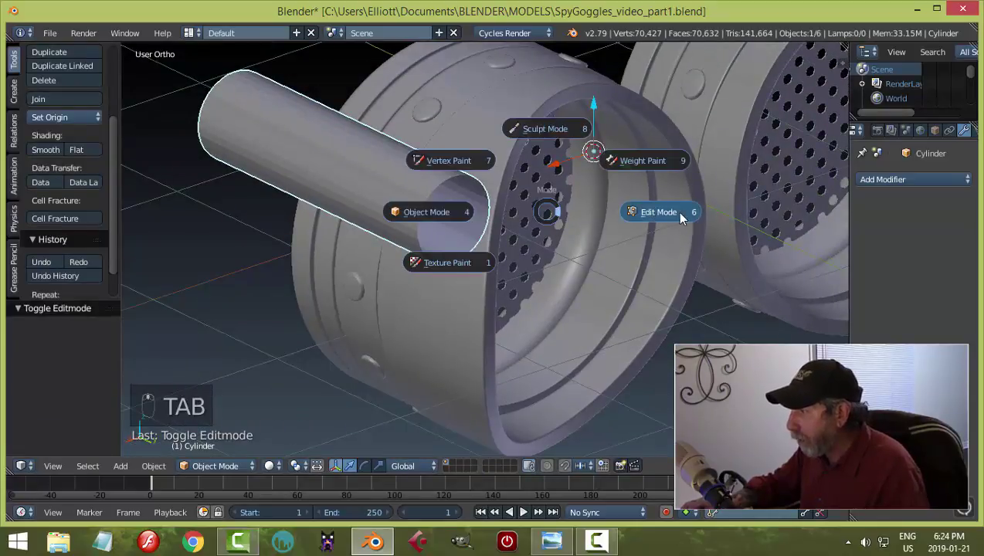
click(674, 212)
alt+right_click(444, 181)
middle_drag(444, 182, 542, 317)
scroll(602, 284, up, 2)
middle_drag(602, 283, 623, 263)
key(e)
click(623, 264)
key(s)
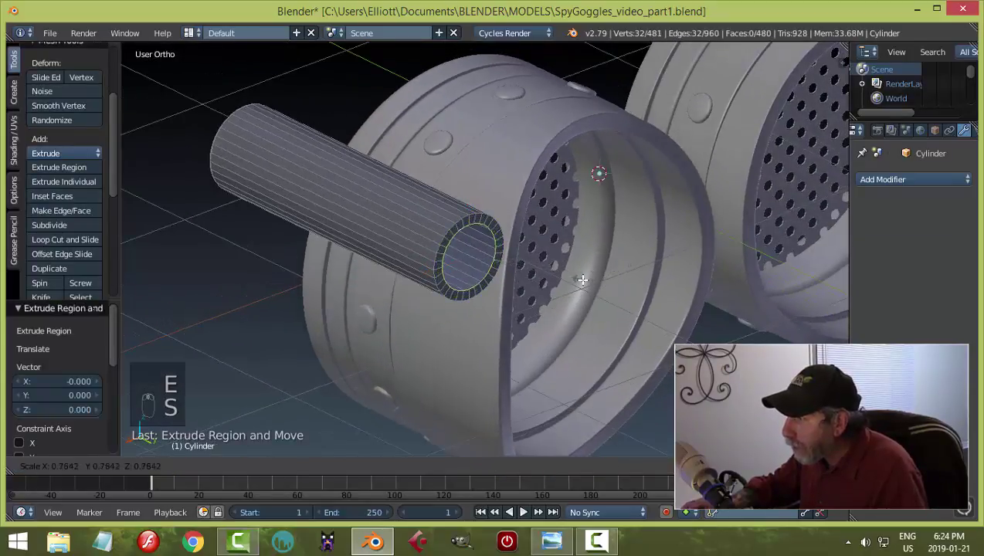
click(580, 282)
Step: Extrude the rim's inner loop in place and move it slightly outward along the Y axis to form a raised step
middle_drag(573, 283, 596, 274)
key(e)
click(595, 275)
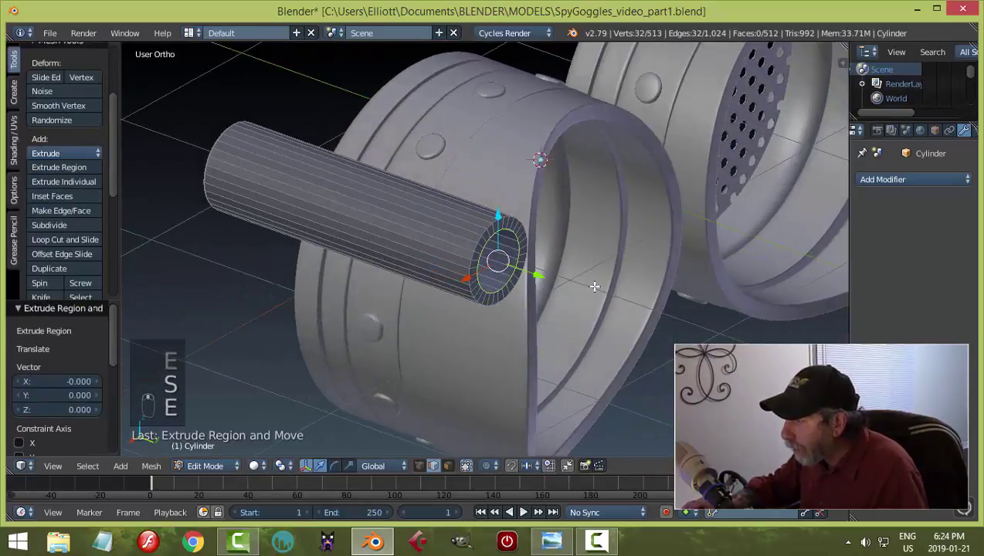
drag(539, 278, 545, 279)
Step: Extrude the raised loop inward with a smaller scale, extrude it once more and merge it at center to cap the end
key(e)
click(609, 268)
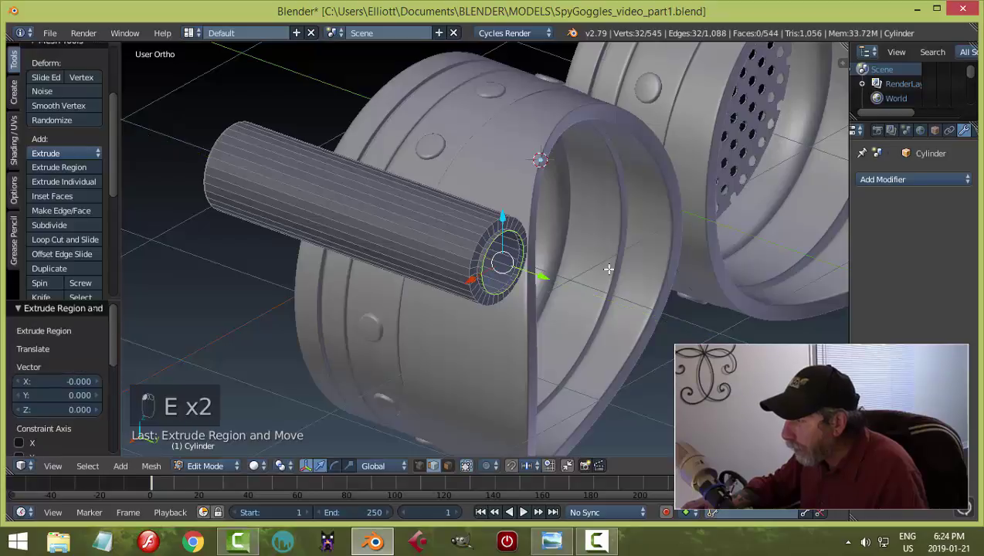
key(s)
click(584, 273)
key(e)
click(582, 274)
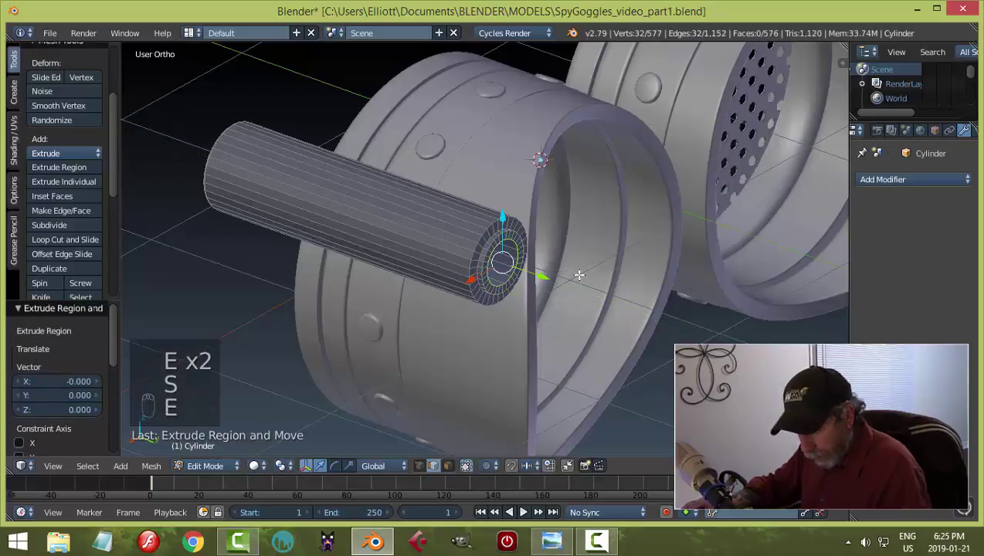
key(alt+m)
click(581, 274)
Step: Bevel the outer rim edge loop of the newly capped end with three segments and an amount of 0.019
scroll(580, 275, up, 2)
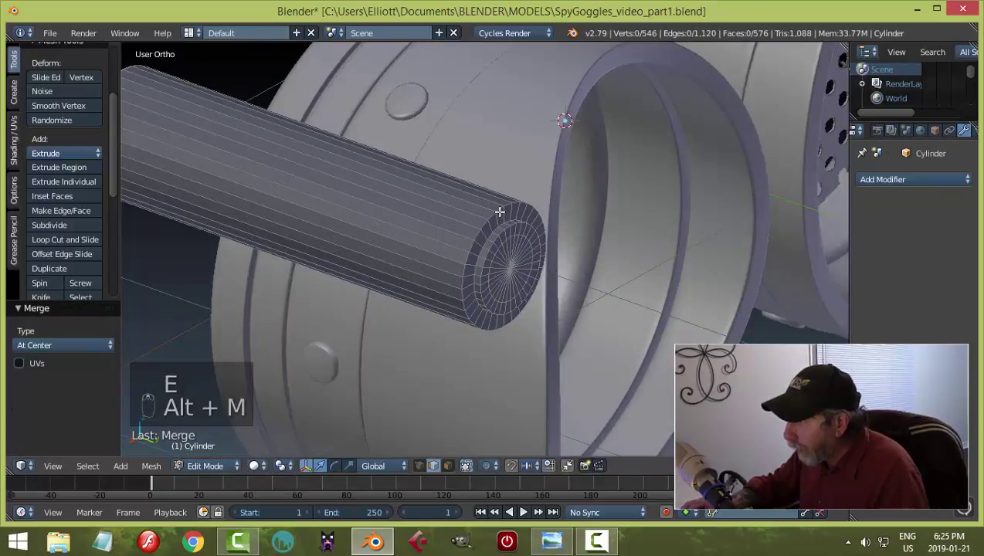
alt+click(501, 213)
key(ctrl+b)
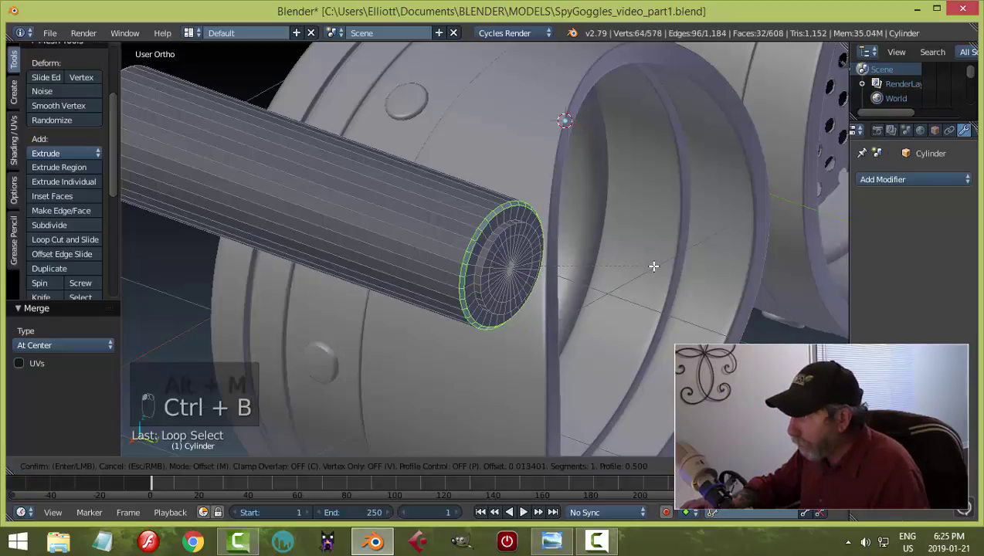
scroll(655, 273, up, 2)
click(655, 272)
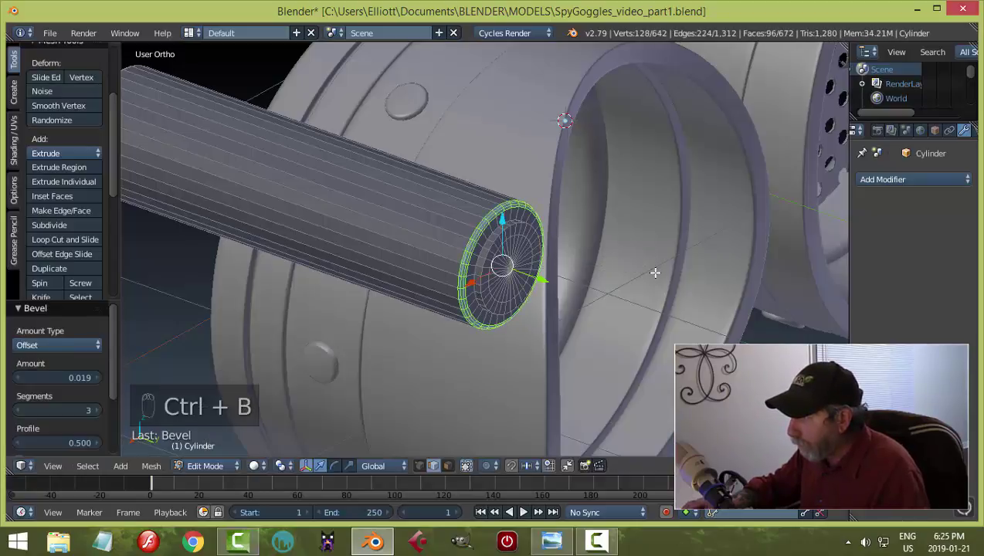
key(a)
key(Tab)
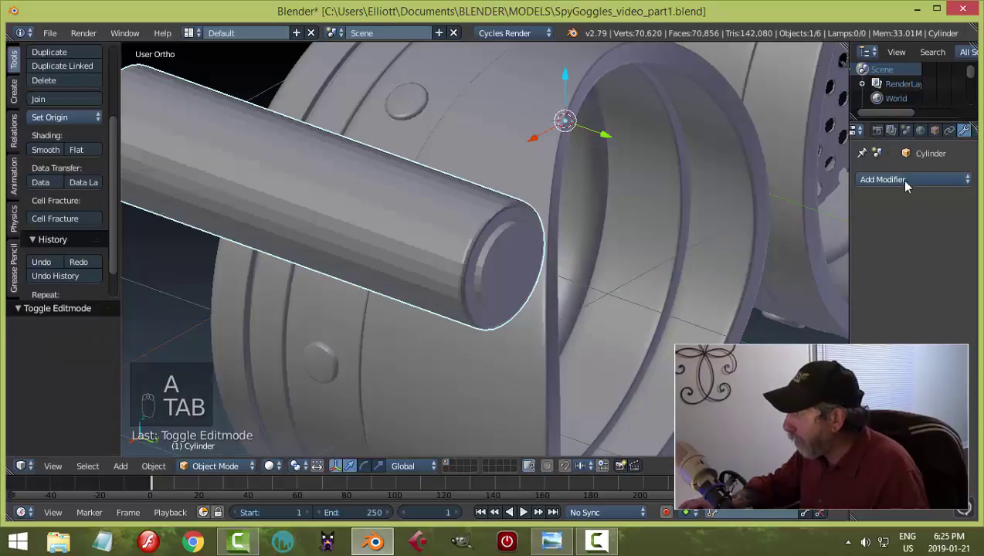
Step: Add a Subdivision Surface modifier to the tube with 2 view subdivisions and shade it smooth
click(904, 180)
click(664, 420)
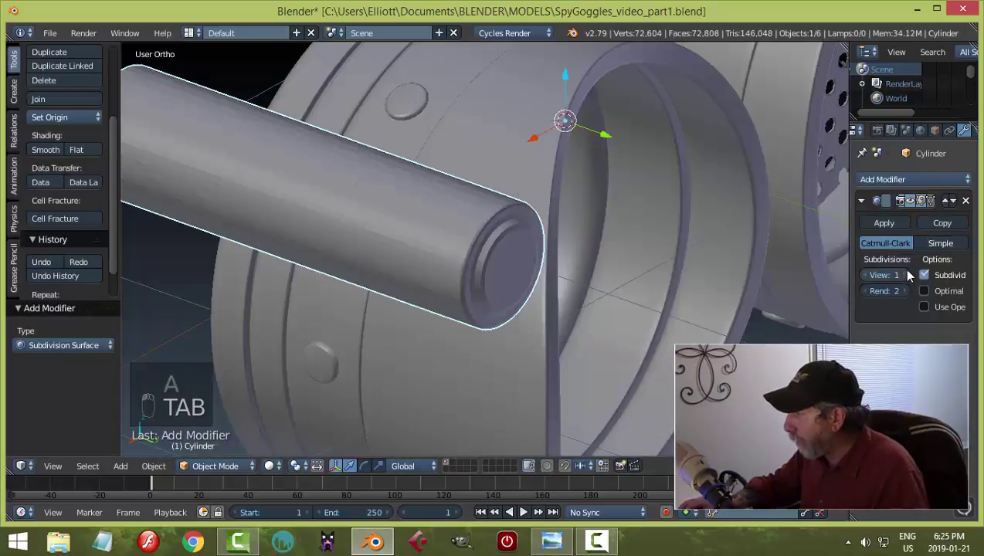
click(907, 275)
click(55, 154)
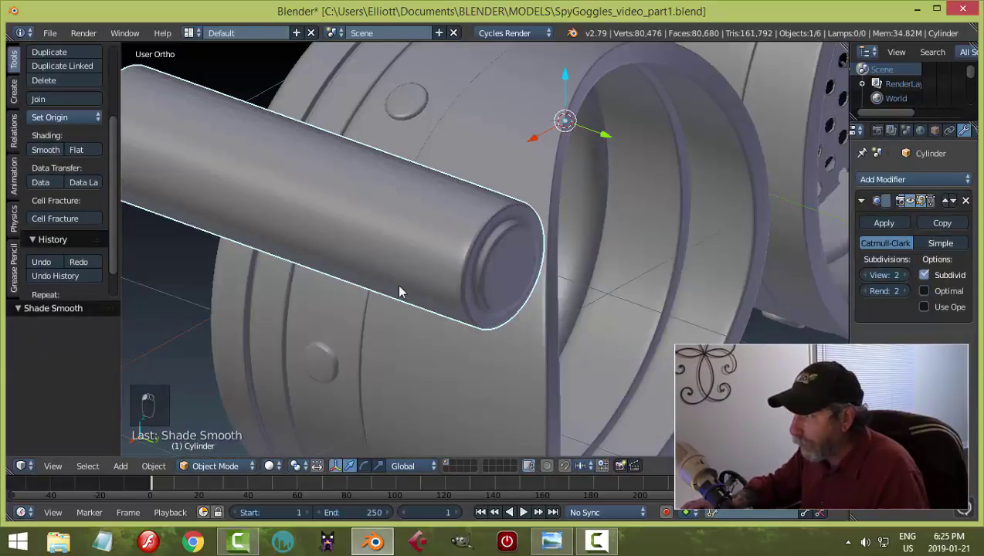
Step: Add supporting loop cuts at the recessed end, one on the tube body near the rim and one inside the recess wall
middle_drag(400, 288, 406, 245)
key(Tab)
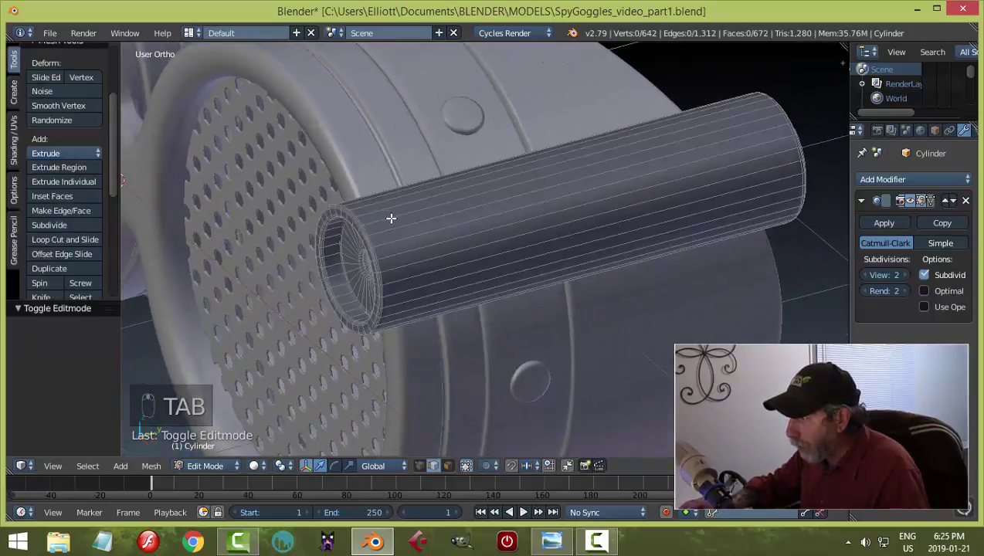
key(ctrl+r)
click(187, 281)
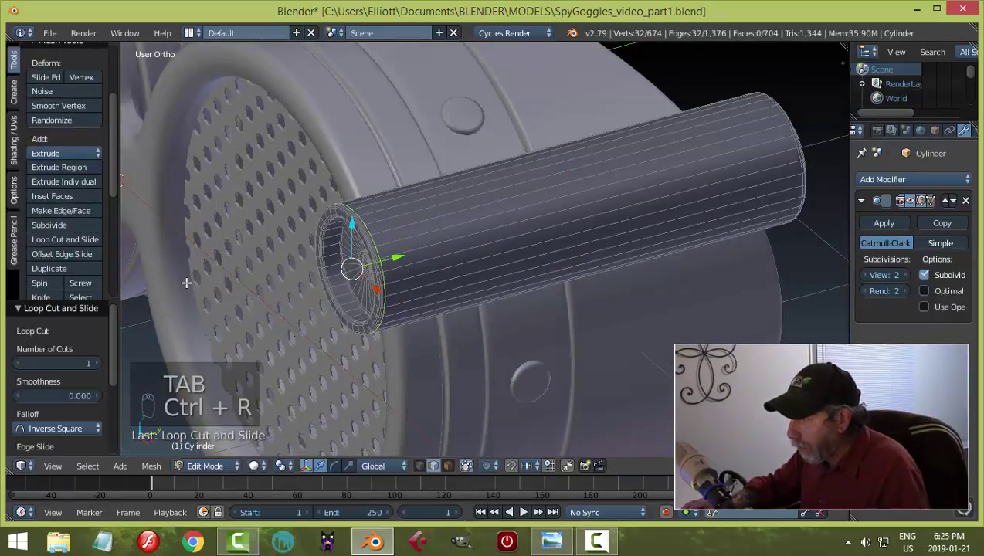
scroll(240, 301, up, 3)
key(ctrl+r)
click(233, 299)
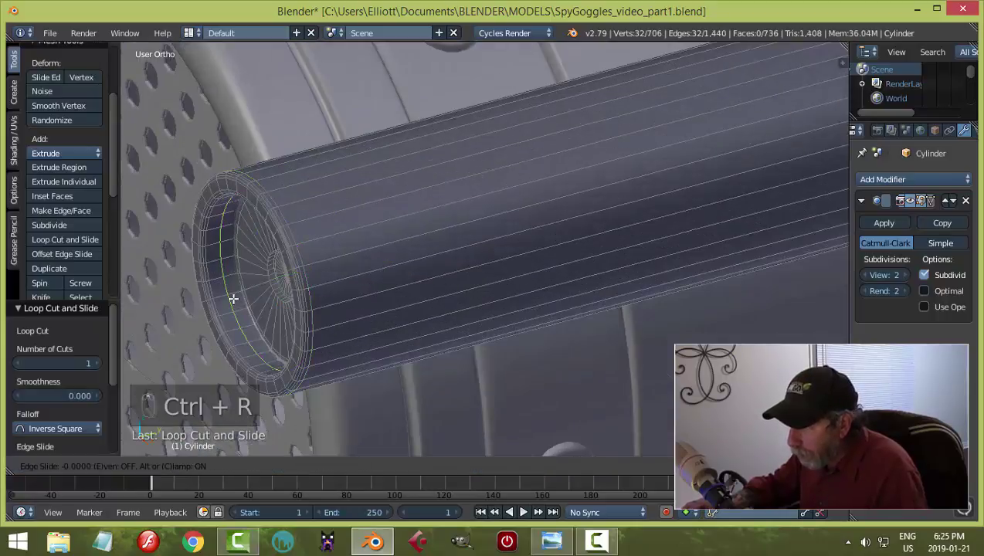
click(247, 300)
key(Tab)
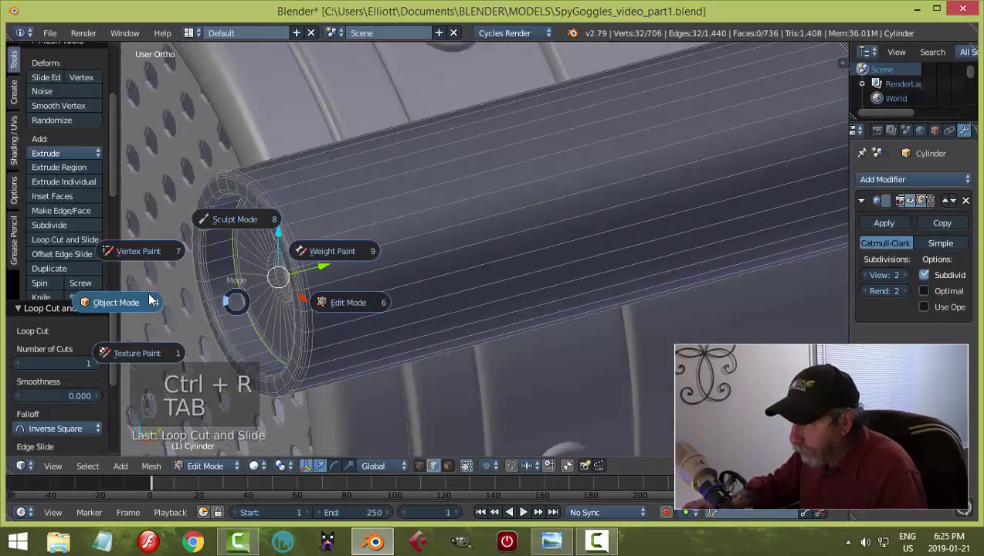
Step: Add a loop cut inside the small central opening of the recessed face, slid close to its outer edge
scroll(498, 262, up, 3)
middle_drag(498, 263, 422, 310)
key(Tab)
click(604, 226)
scroll(515, 200, up, 4)
scroll(395, 300, up, 2)
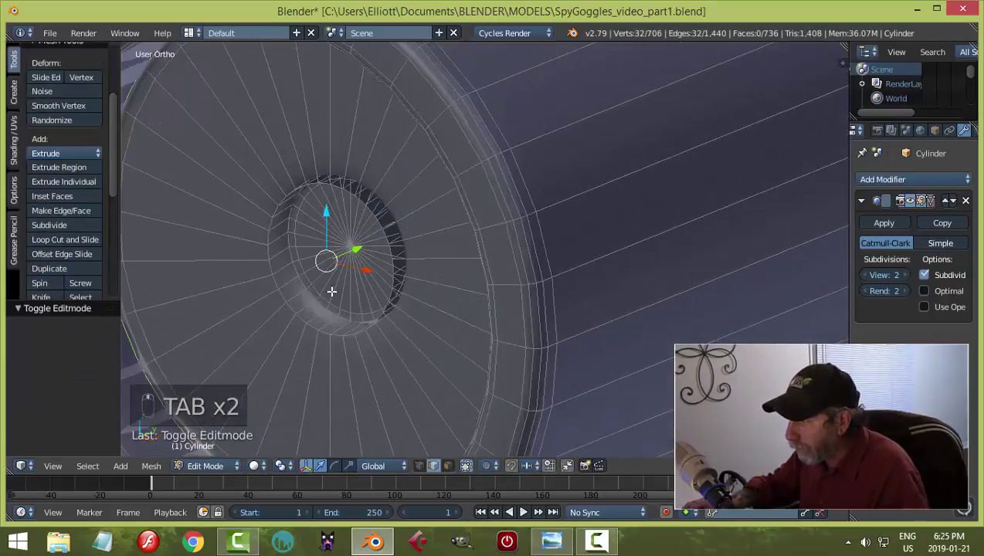
key(ctrl+r)
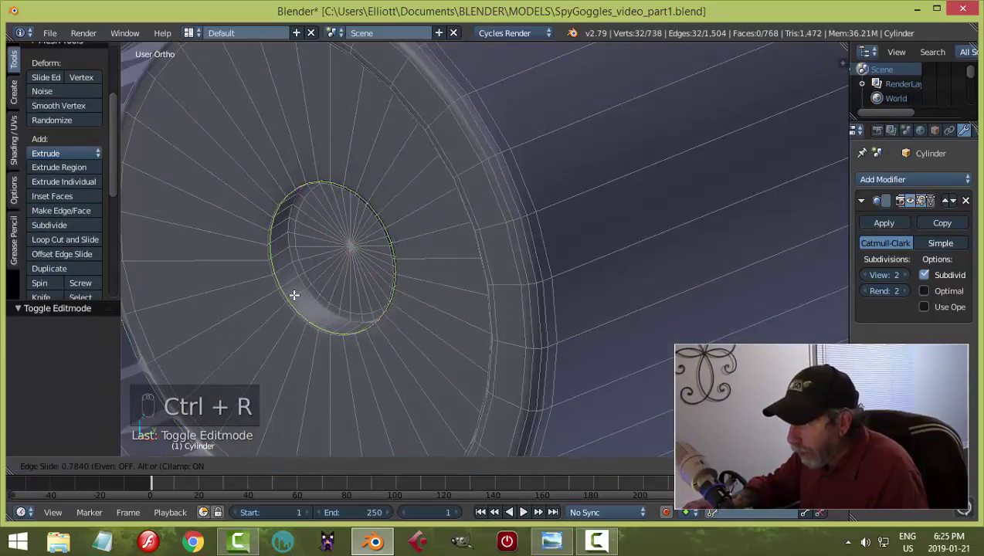
click(296, 297)
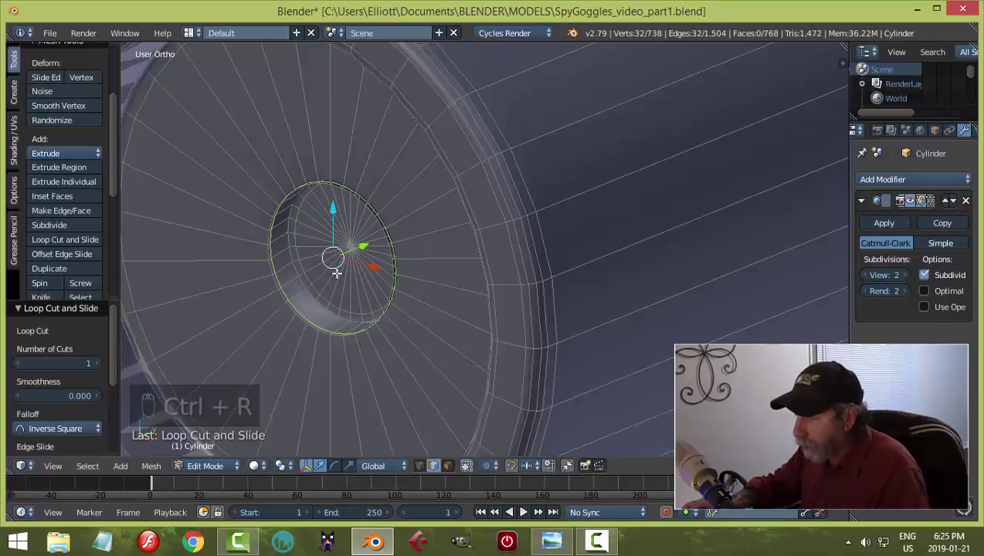
key(a)
key(Tab)
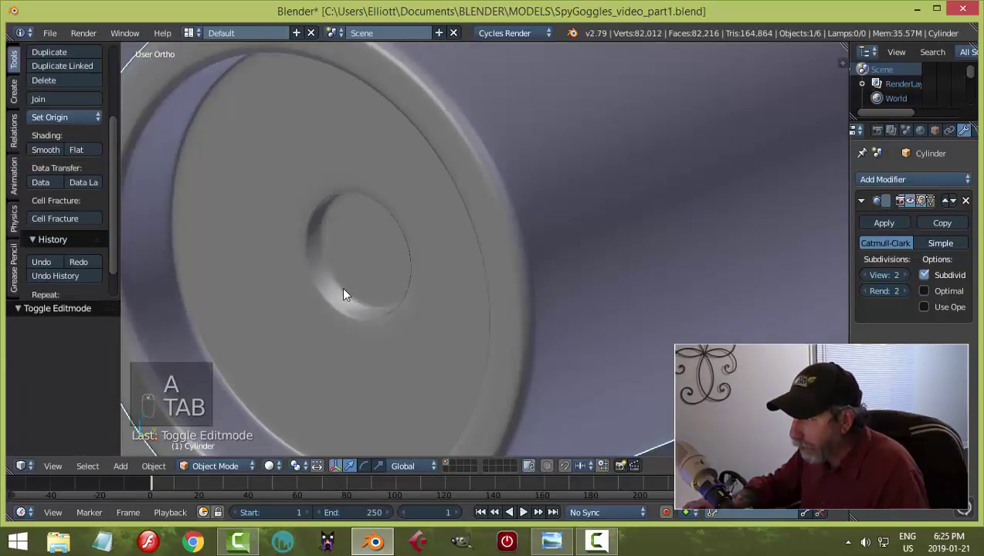
Step: Scale the inner bottom loop of the small central opening by 1.076 and check the smoothed result
key(Tab)
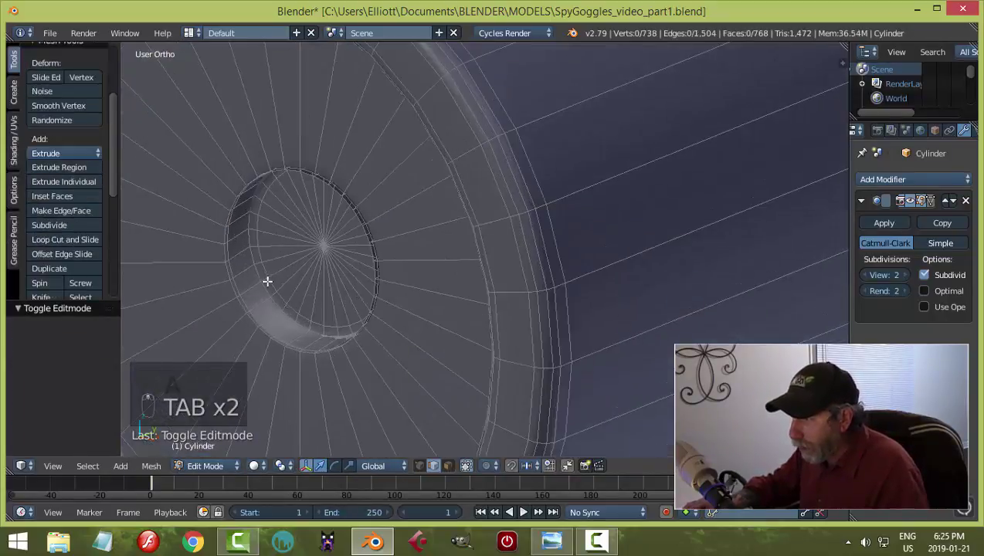
alt+right_click(380, 294)
key(s)
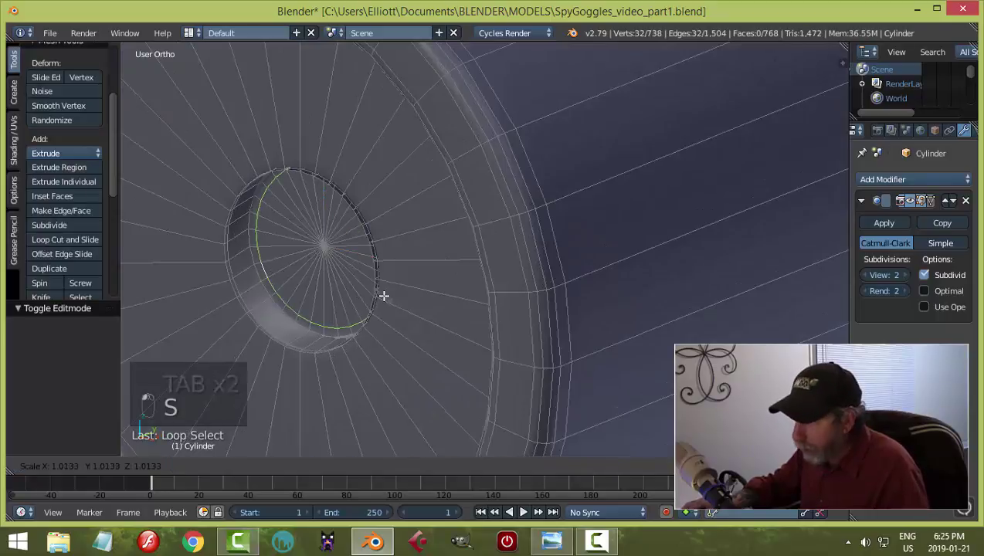
click(383, 304)
key(Tab)
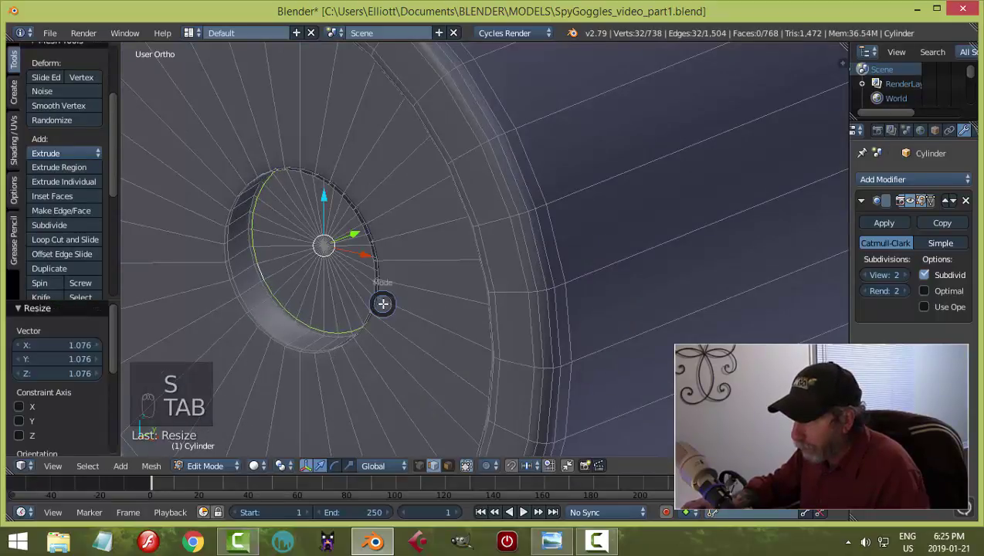
scroll(339, 296, down, 3)
middle_drag(437, 305, 257, 288)
key(Tab)
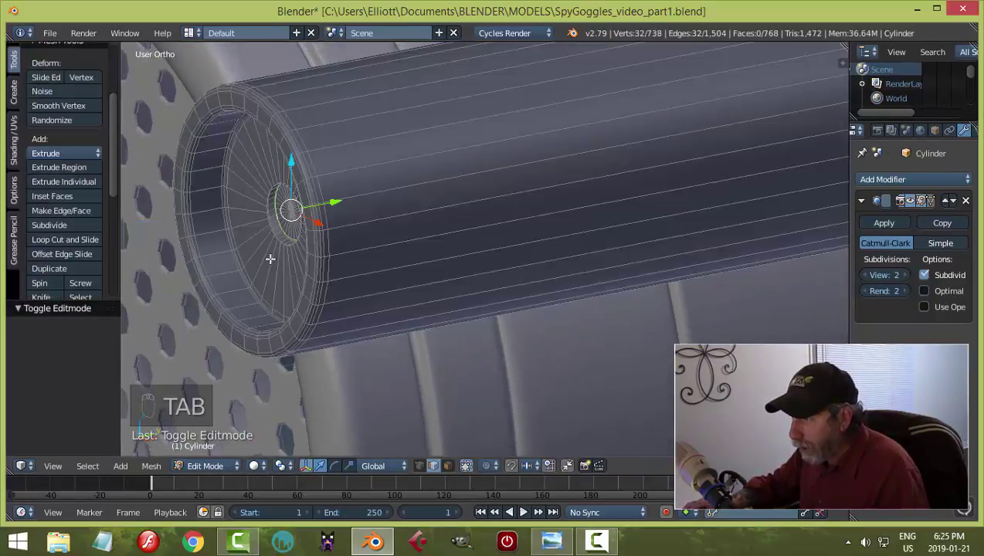
key(Tab)
click(191, 263)
Step: Add a loop cut around the tube body and slide it close to the end with the raised disc
scroll(463, 283, down, 3)
middle_drag(641, 289, 501, 285)
key(Tab)
click(612, 283)
key(ctrl+r)
click(380, 181)
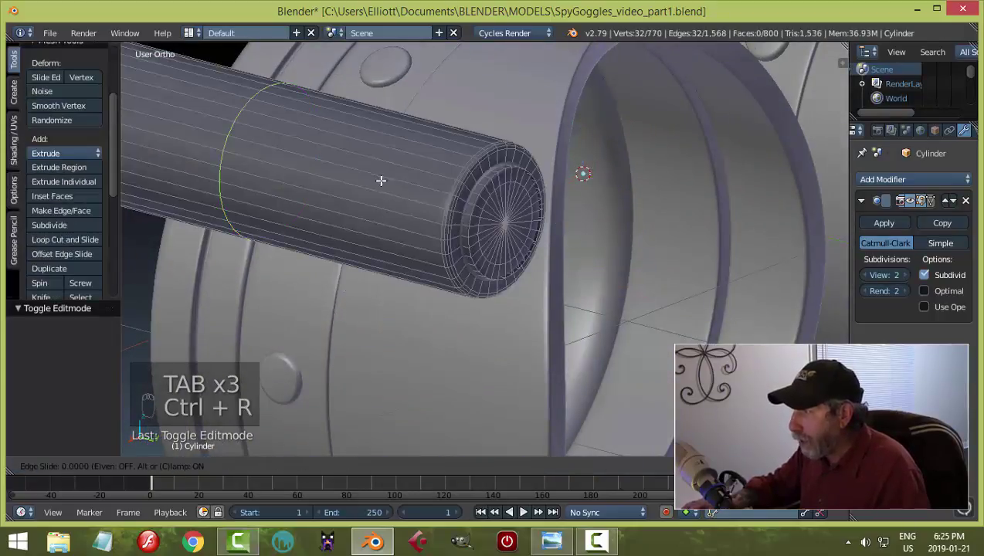
click(593, 244)
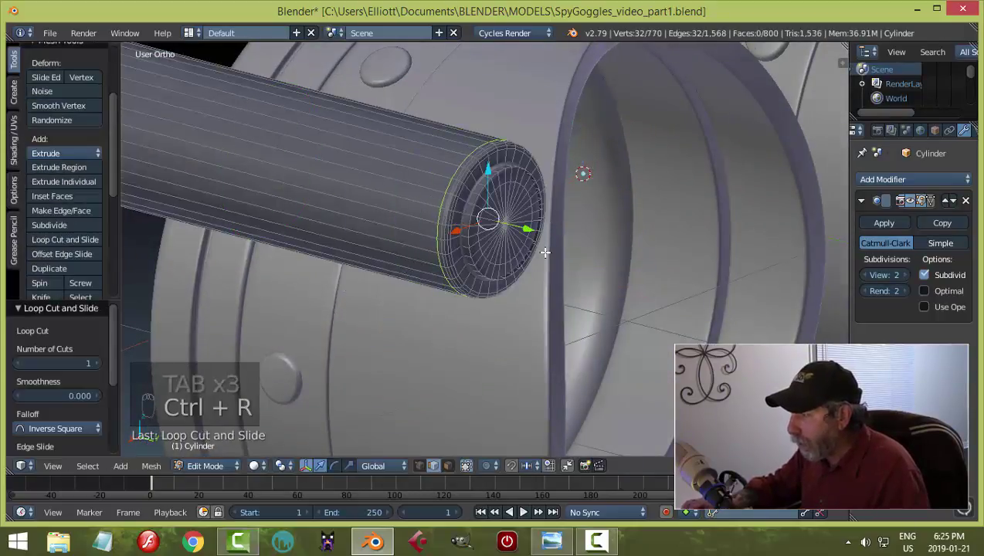
Step: Add a loop cut on the flat rim around the raised disc, slid close to the base of the disc
scroll(545, 253, up, 3)
key(ctrl+r)
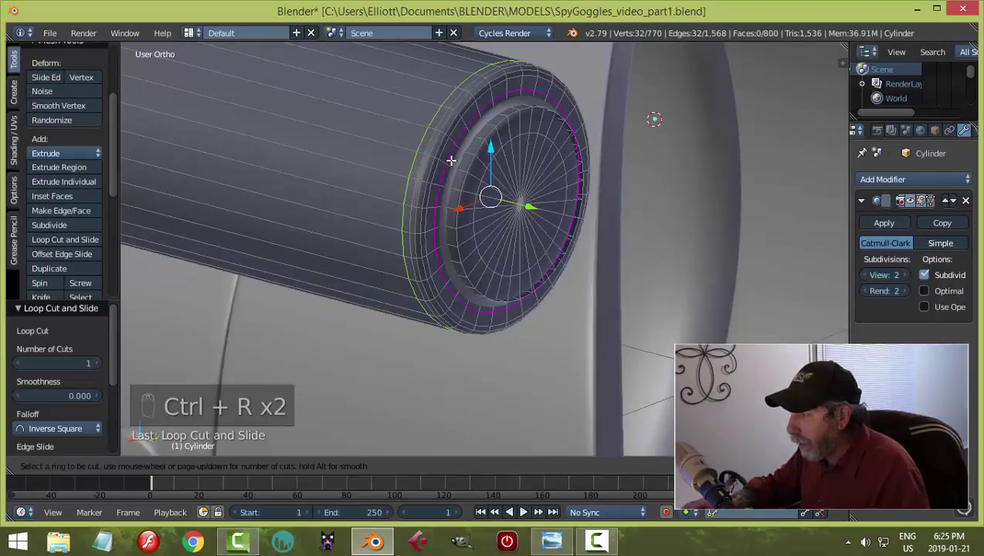
click(452, 160)
click(451, 168)
key(Tab)
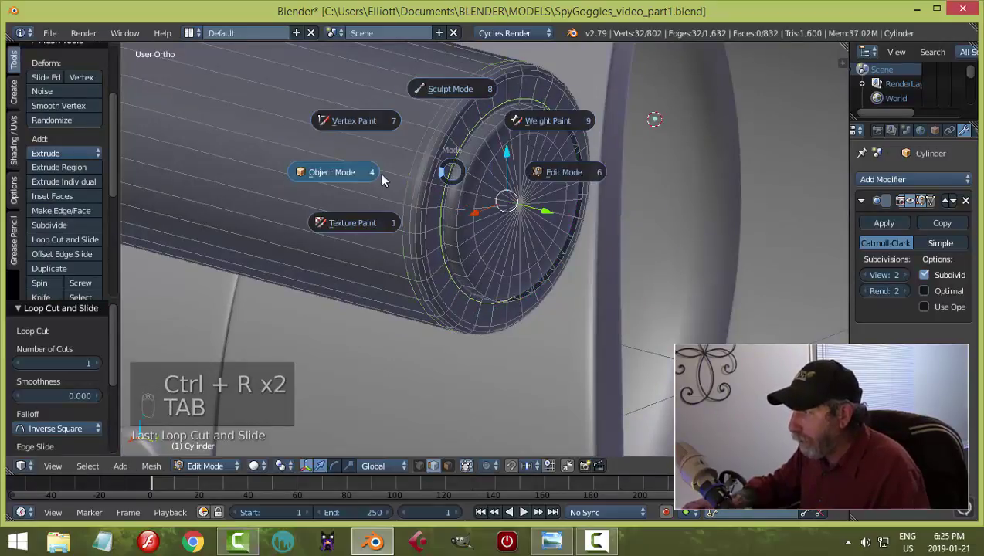
click(382, 174)
Step: Add a loop cut on the side wall of the raised disc, slid toward its outer edge
scroll(501, 195, down, 2)
middle_drag(499, 199, 519, 210)
key(Tab)
click(593, 211)
scroll(449, 208, up, 3)
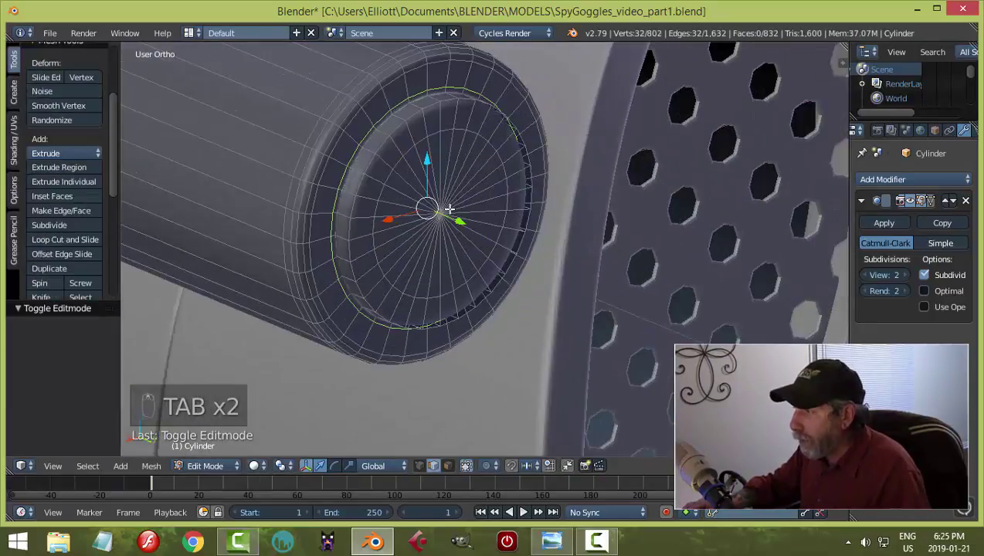
middle_drag(450, 209, 369, 187)
key(ctrl+r)
click(370, 187)
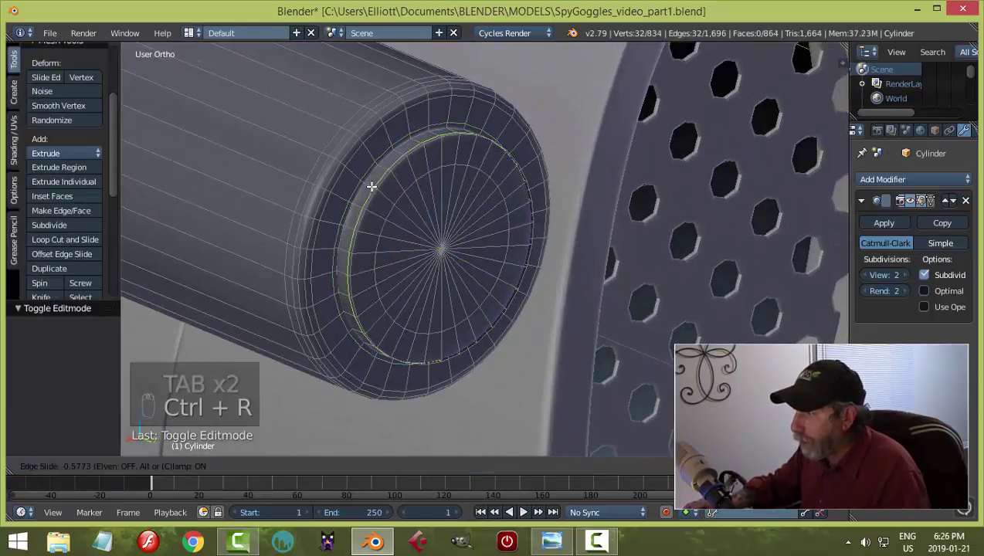
click(371, 186)
key(Tab)
click(279, 183)
Step: Examine the raised disc at the tube's end and its new edge loops from an angle and from the side
scroll(443, 238, down, 5)
middle_drag(443, 239, 567, 256)
key(KP_3)
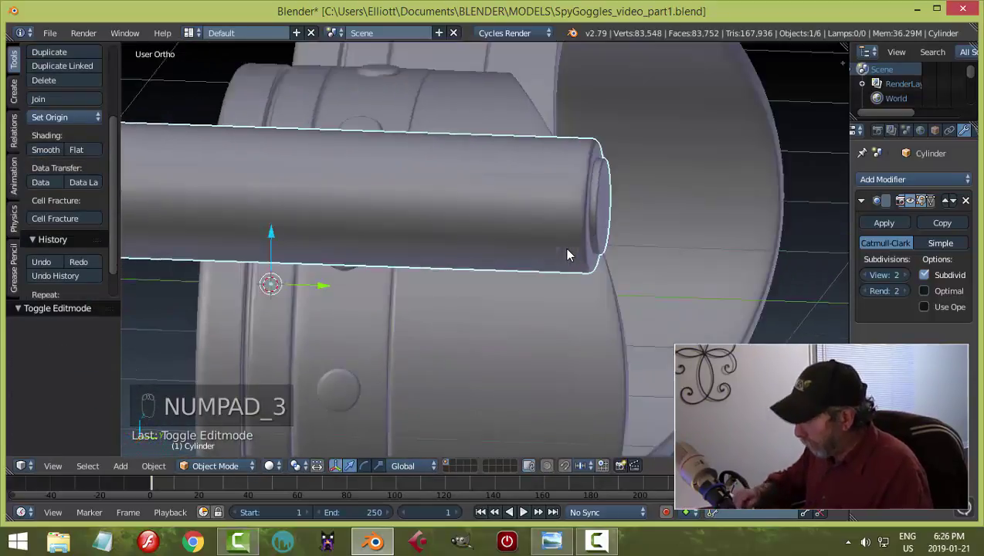
key(KP_3)
key(Tab)
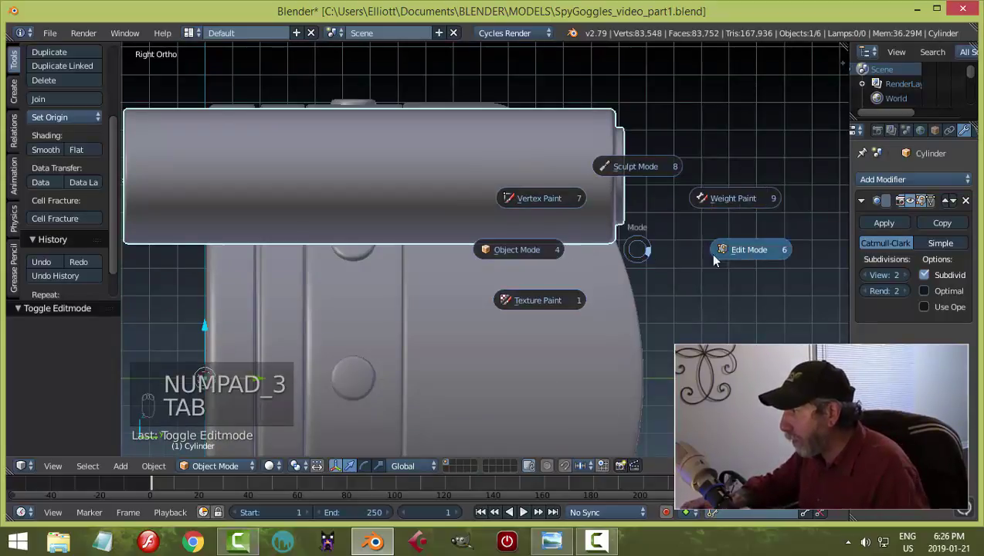
click(710, 252)
scroll(671, 257, up, 3)
scroll(604, 286, down, 3)
key(a)
key(a)
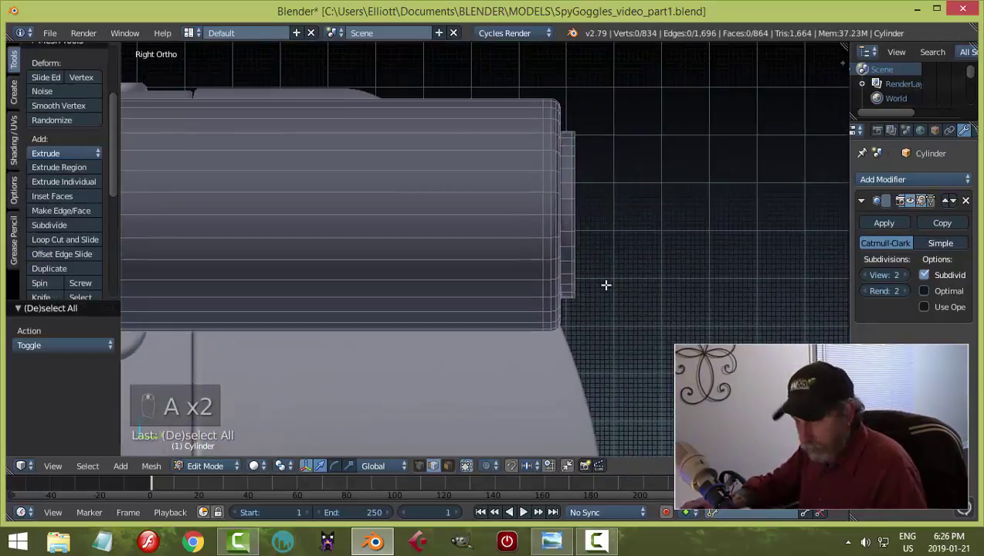
mouse_move(618, 285)
middle_down()
mouse_move(578, 287)
mouse_move(619, 292)
mouse_move(572, 315)
mouse_move(500, 295)
mouse_move(584, 281)
mouse_move(514, 292)
mouse_move(631, 288)
mouse_move(633, 279)
middle_up()
middle_drag(543, 298, 567, 310)
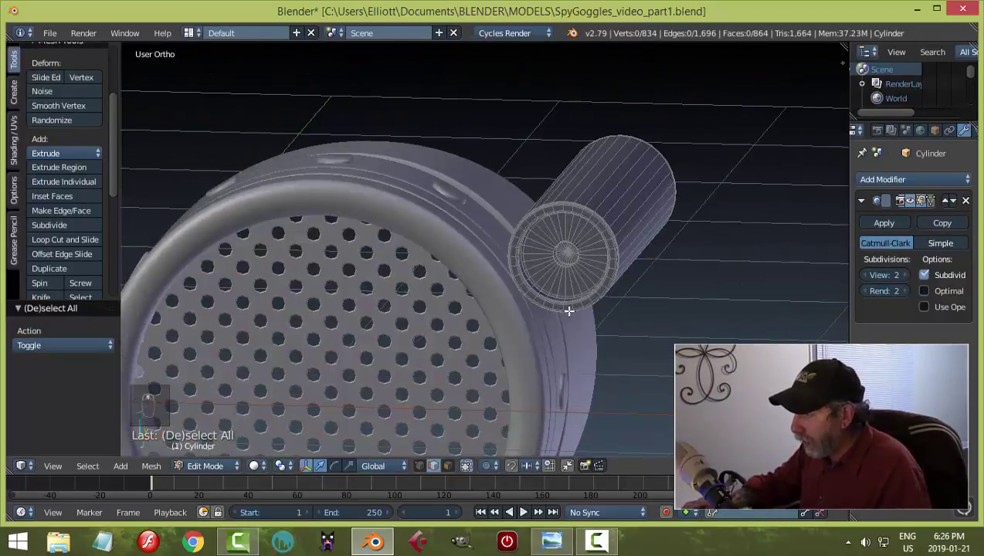
Step: Snap the 3D cursor to the inner edge loop of the small central opening in the tube's recessed end
key(ctrl+Tab)
scroll(693, 270, up, 5)
shift+middle_drag(694, 269, 393, 283)
scroll(514, 308, up, 1)
scroll(393, 283, up, 2)
shift+middle_drag(306, 218, 354, 269)
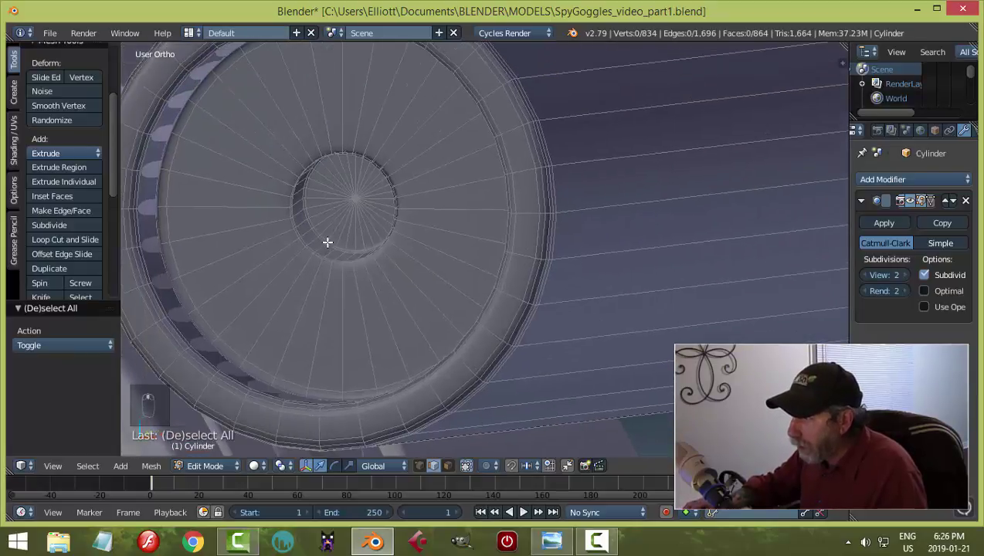
alt+right_click(328, 240)
key(shift+s)
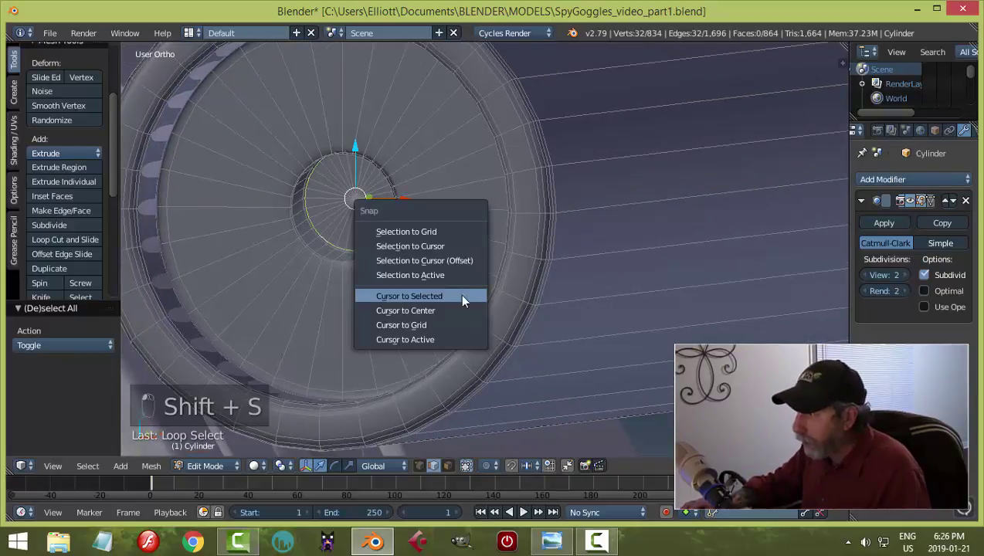
click(461, 296)
key(a)
key(Tab)
click(398, 308)
Step: Add a UV sphere with 18 segments and 8 rings at the 3D cursor
scroll(523, 292, down, 2)
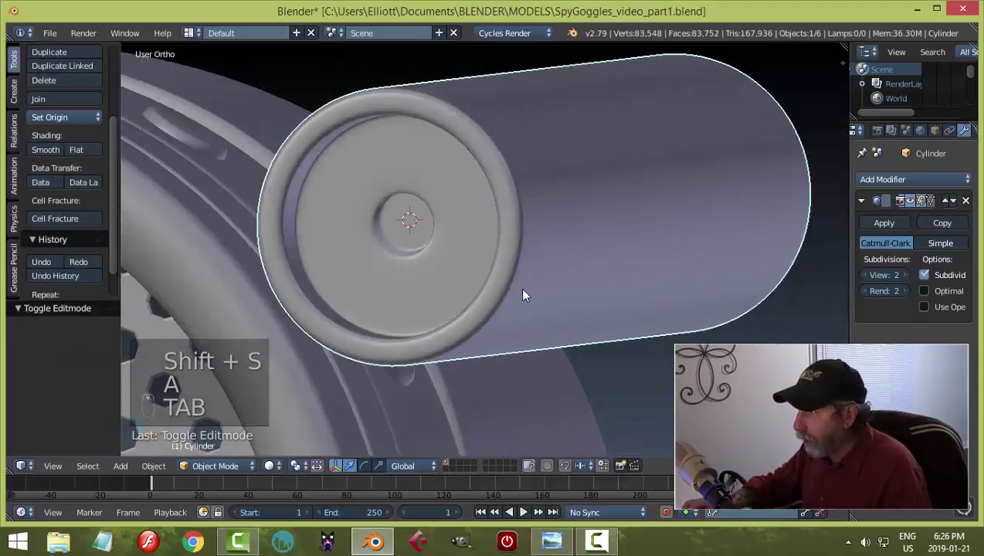
middle_drag(523, 292, 619, 304)
key(shift+a)
mouse_move(618, 300)
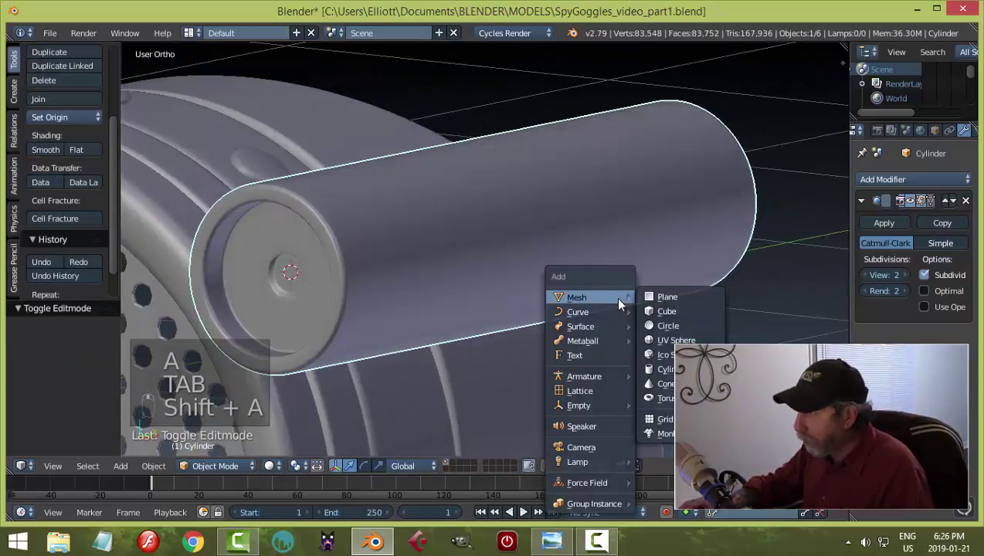
click(676, 340)
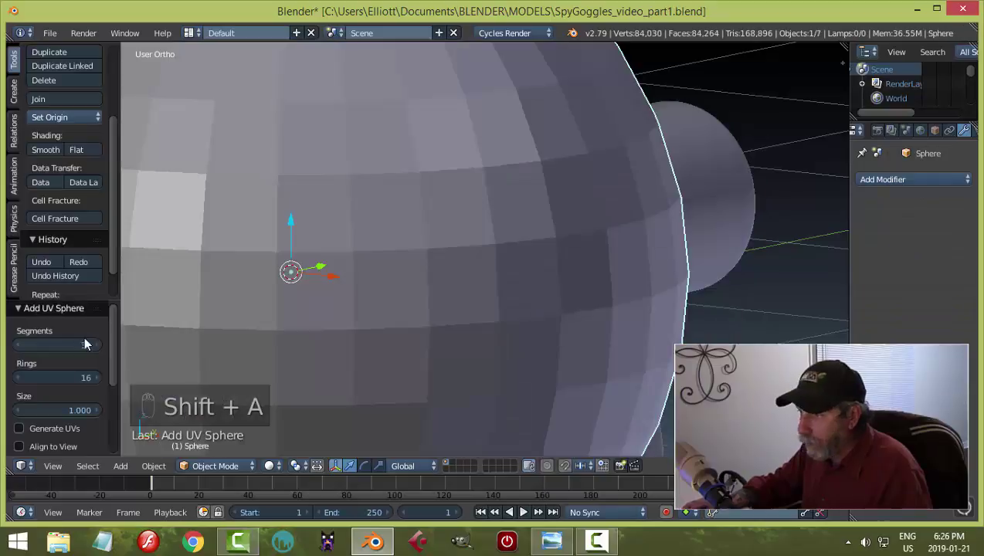
click(58, 346)
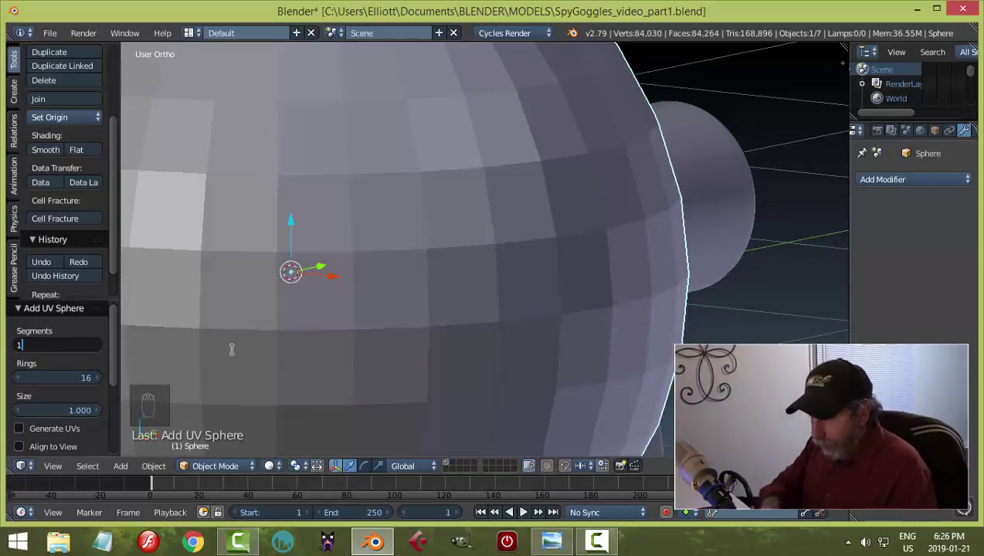
key(Tab)
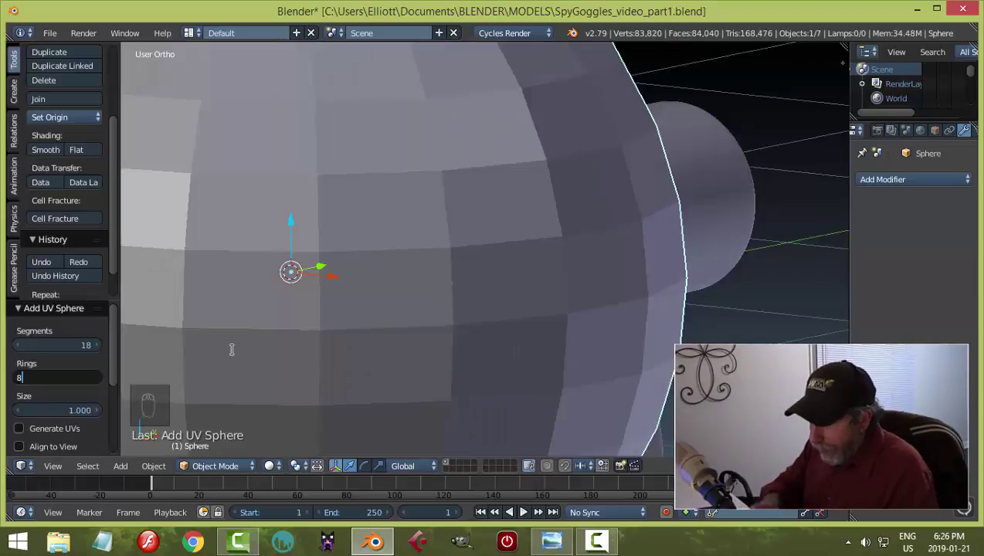
text(8)
key(Return)
scroll(327, 331, down, 5)
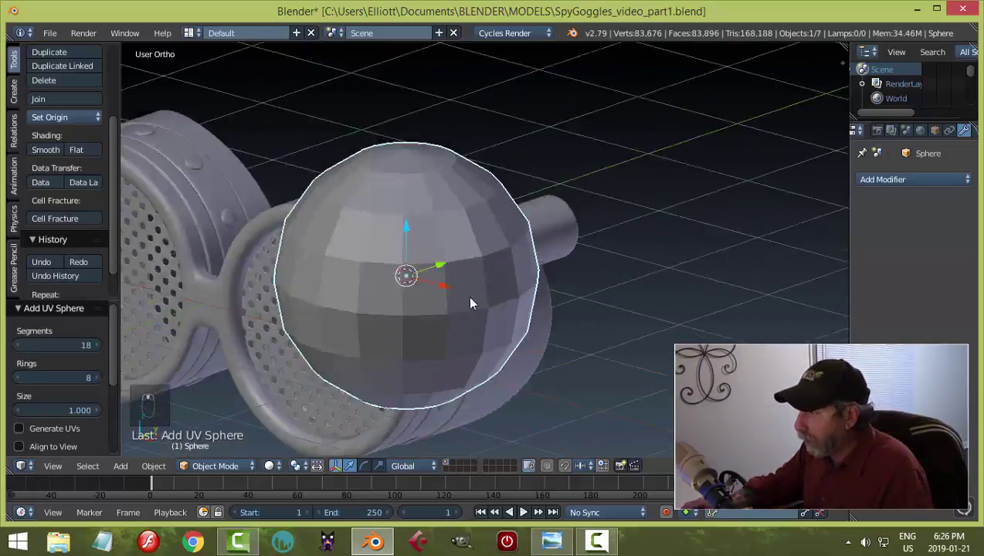
Step: Rotate the sphere 90 degrees about X and scale its mesh by 0.126 in Edit Mode
text(r)
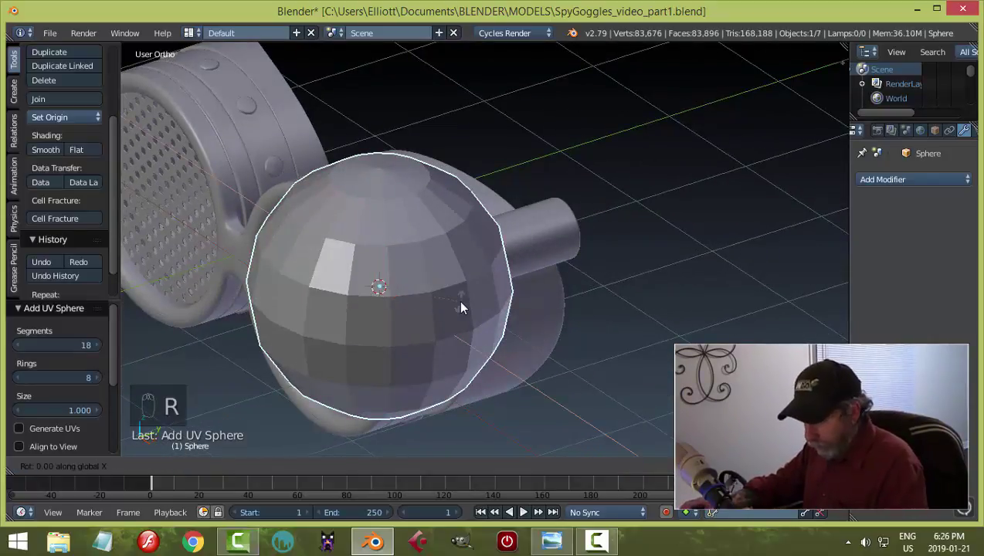
text(x90)
click(460, 307)
key(Tab)
click(655, 272)
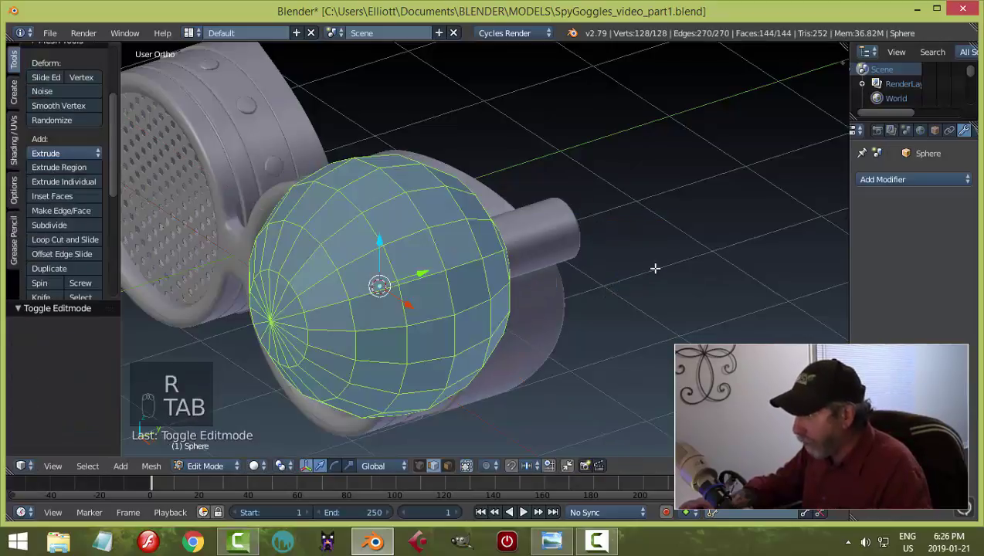
key(s)
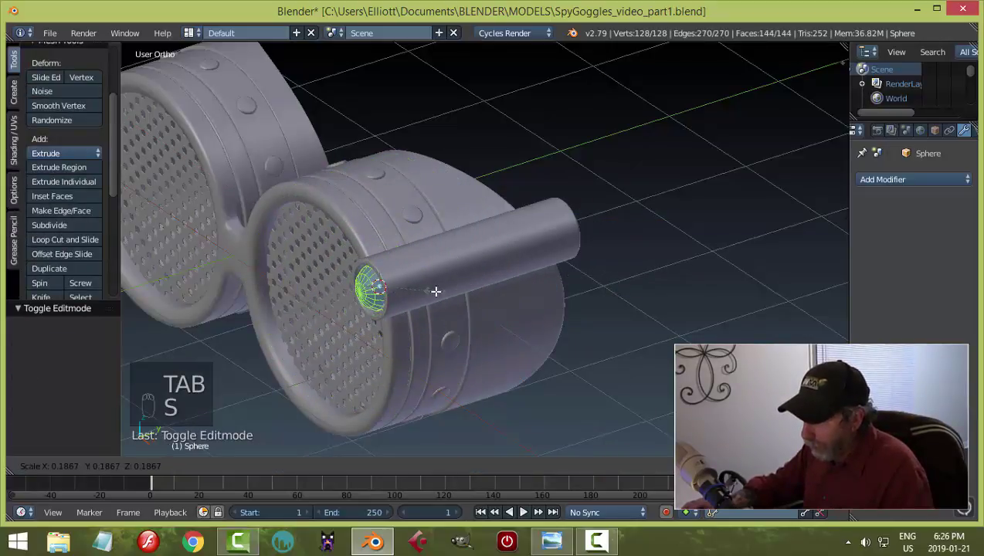
click(415, 299)
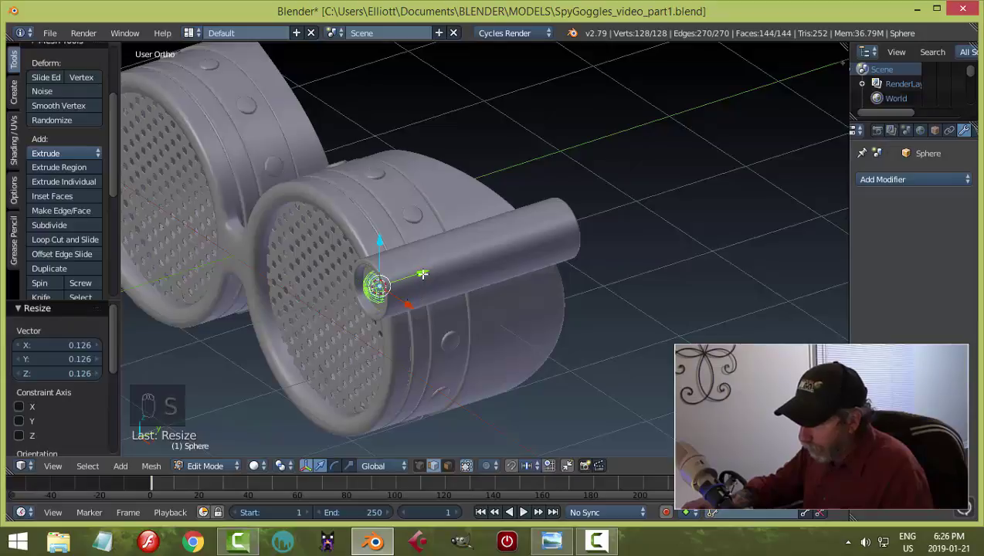
Step: Move the sphere's mesh along Y by -0.321, out in front of the tube's recessed end
key(g)
key(y)
click(384, 286)
key(KP_3)
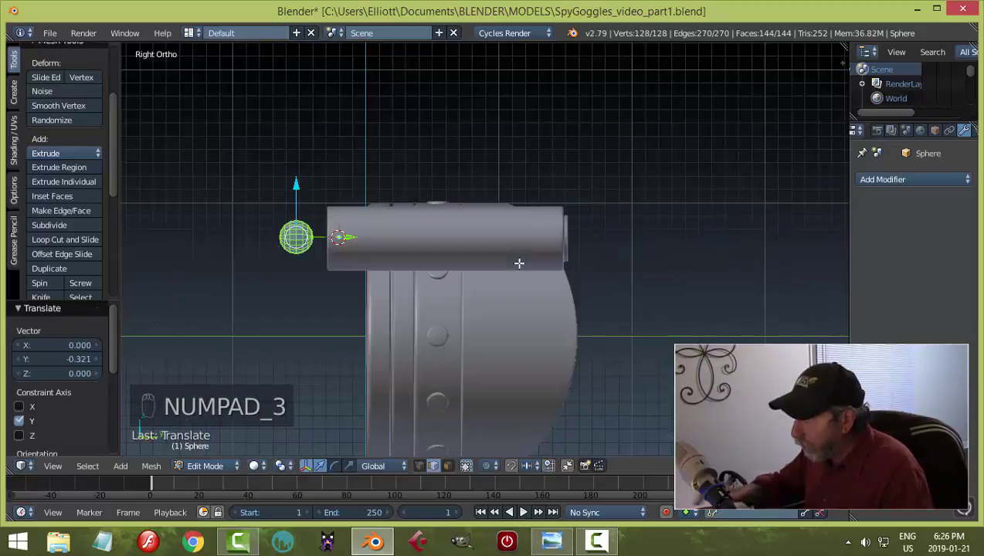
Step: Delete the pole and outermost ring of vertices on the side of the sphere facing the tube, working in wireframe
scroll(526, 271, up, 4)
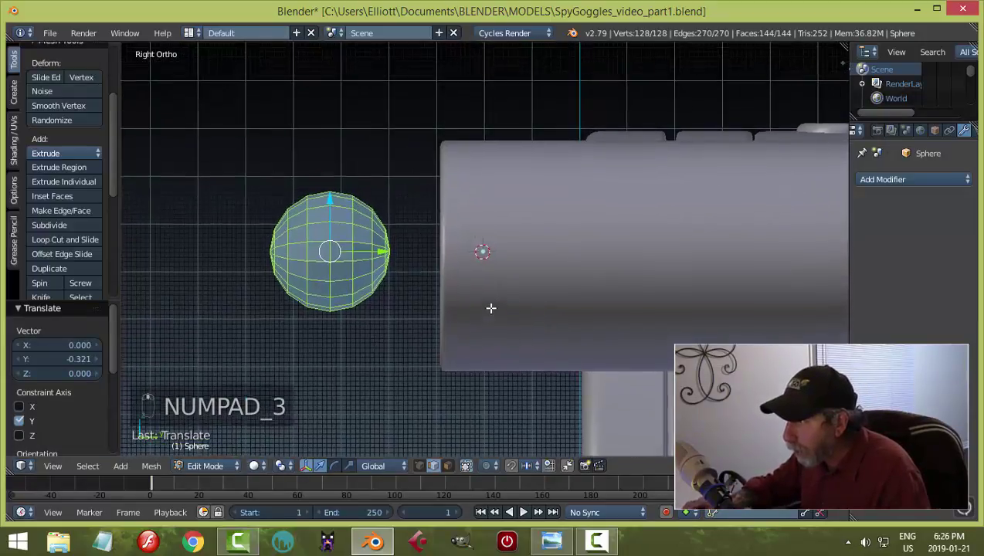
scroll(488, 307, up, 2)
key(a)
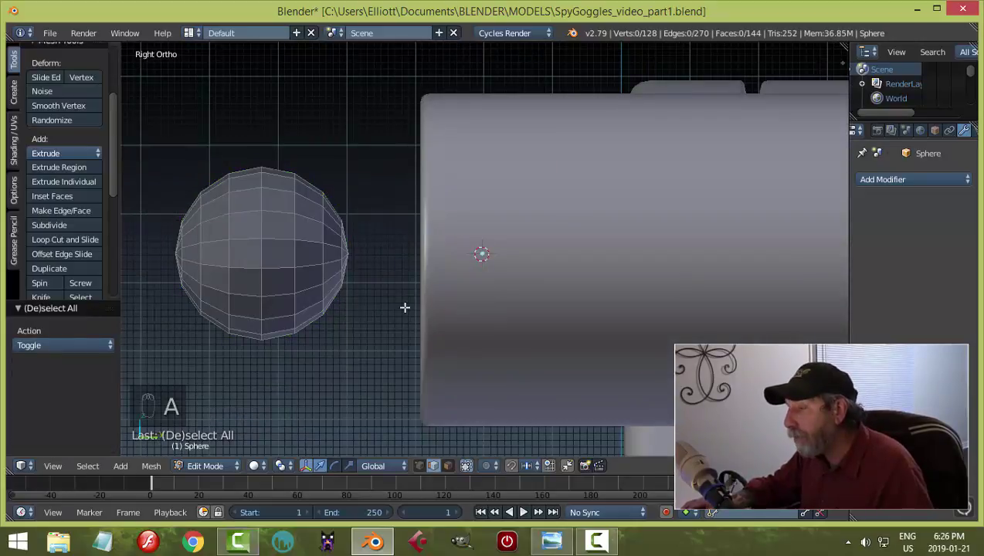
key(z)
click(505, 308)
key(ctrl+Tab)
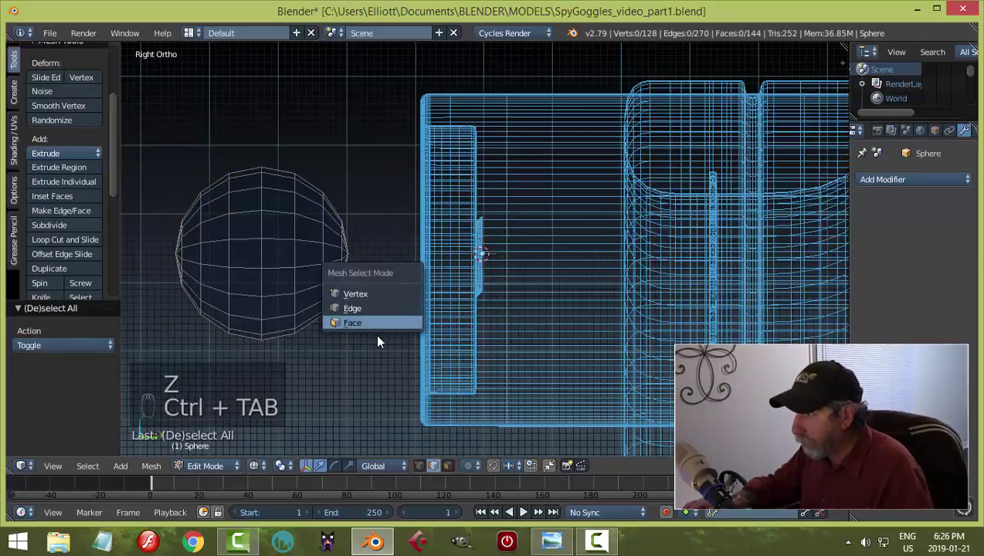
key(Escape)
key(ctrl+Tab)
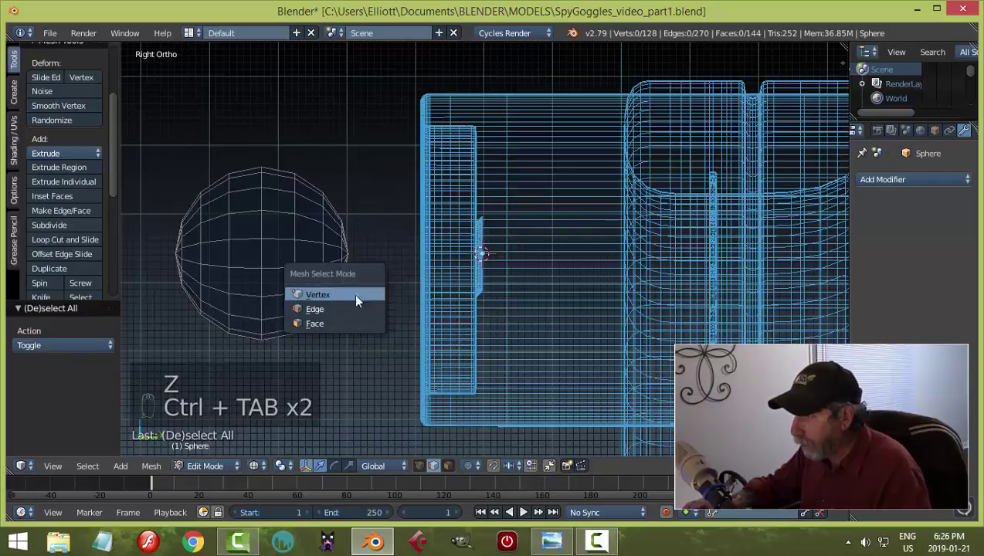
click(356, 294)
key(b)
drag(330, 146, 380, 337)
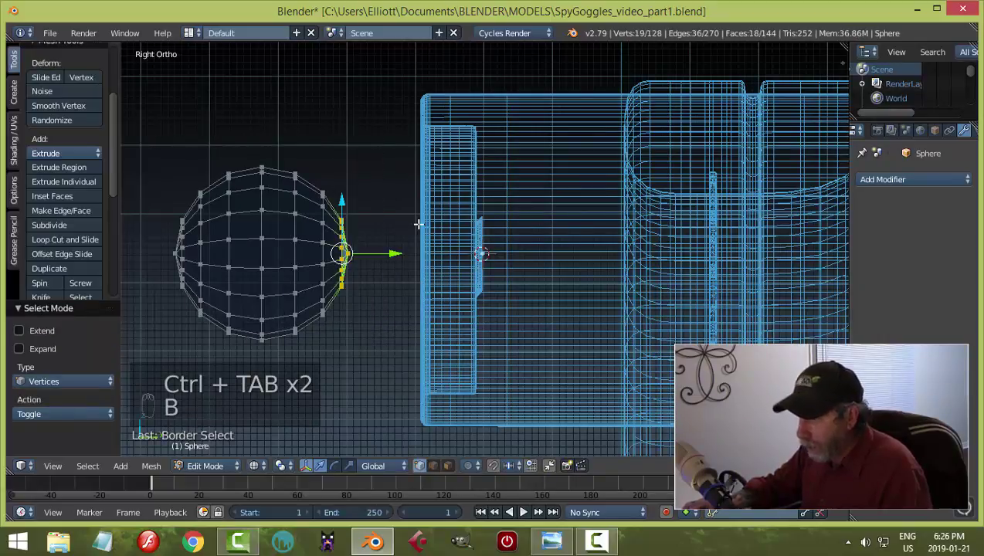
key(x)
click(400, 125)
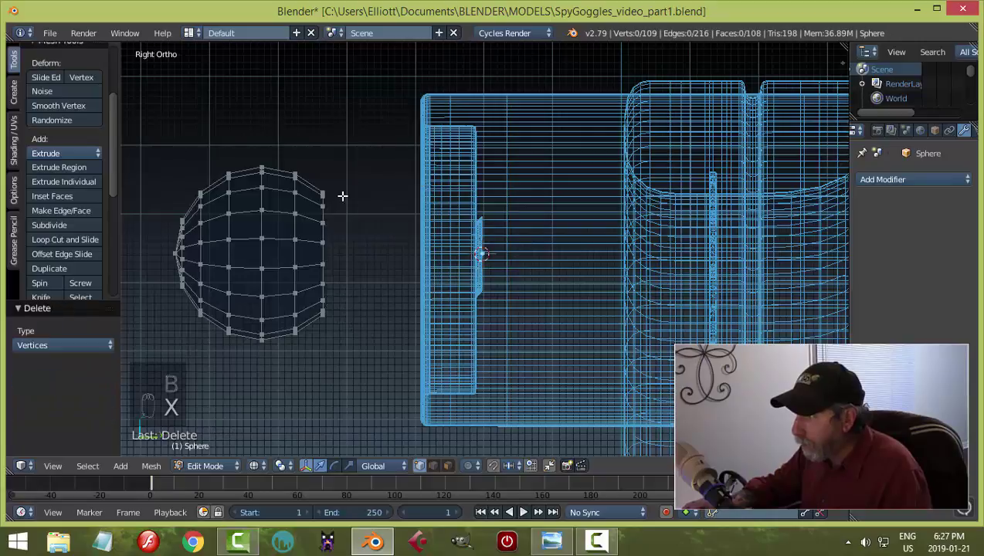
Step: Extrude the sphere's open edge loop about 0.083 along Y toward the tube to form a neck, and return to Object Mode
alt+right_click(323, 200)
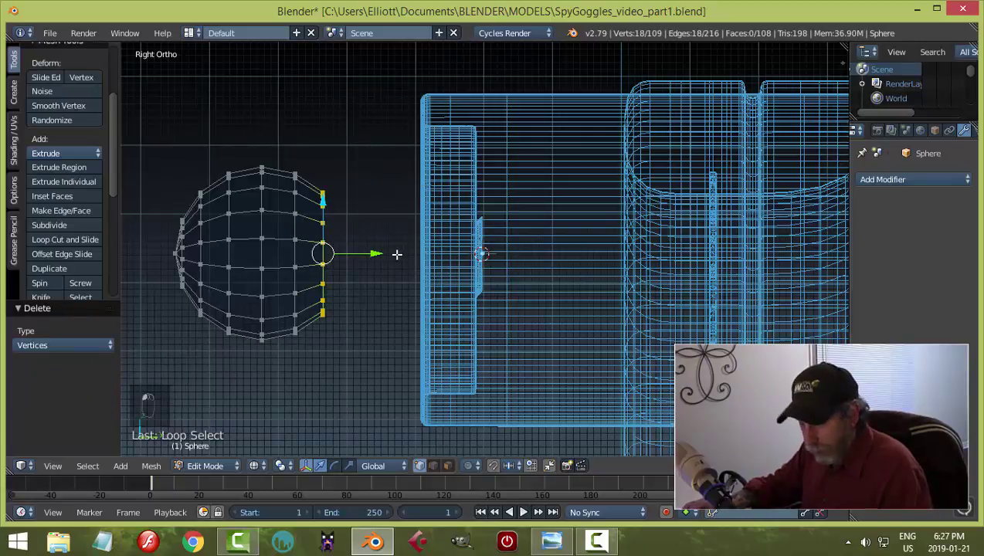
key(e)
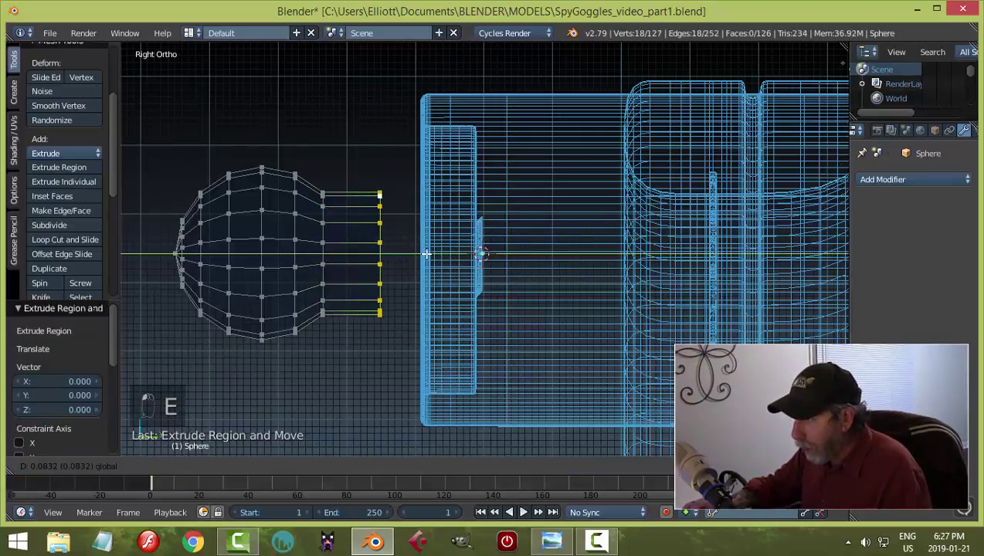
click(426, 253)
key(a)
key(Tab)
click(365, 277)
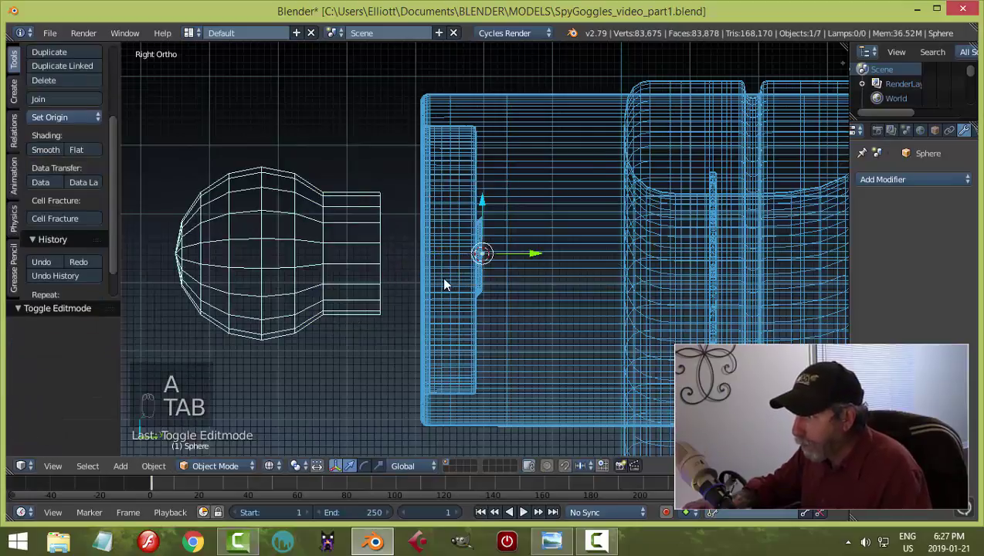
Step: Scale the knob by 0.432 and set its origin to its geometry
scroll(444, 285, down, 1)
key(s)
click(481, 280)
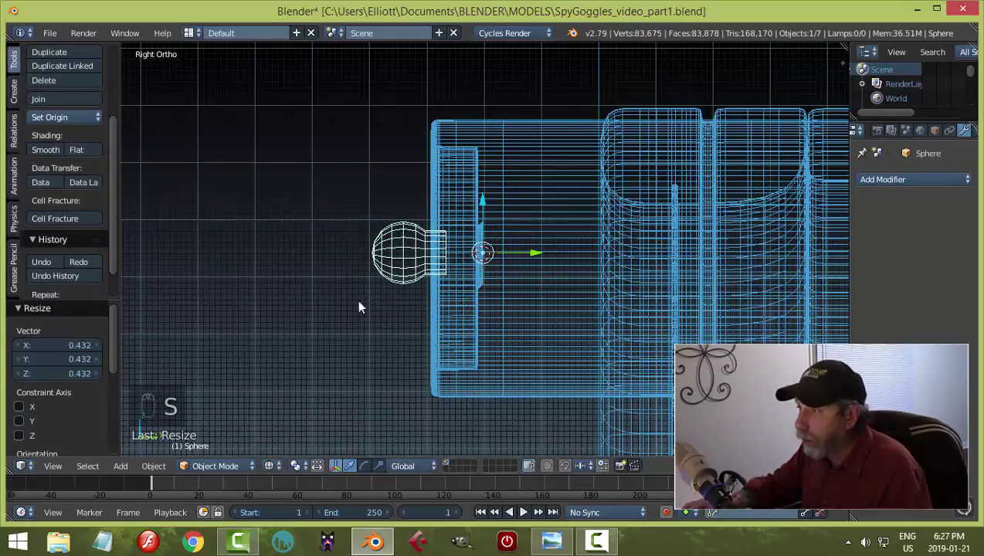
click(47, 117)
click(70, 150)
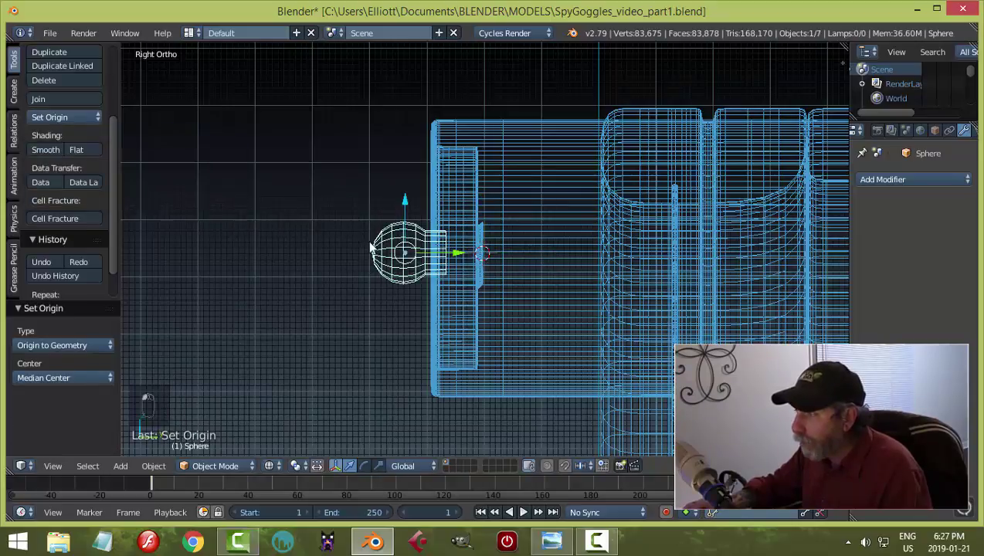
Step: Switch back to solid shading and move the knob along Y so its neck enters the central opening of the recessed end
middle_drag(418, 272, 501, 274)
key(z)
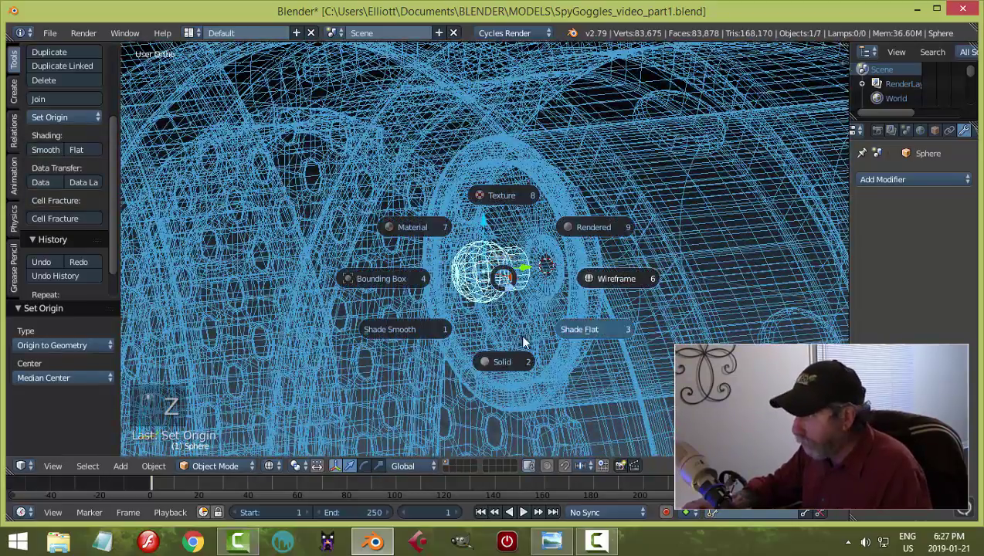
click(516, 340)
middle_drag(557, 300, 557, 322)
drag(517, 295, 543, 297)
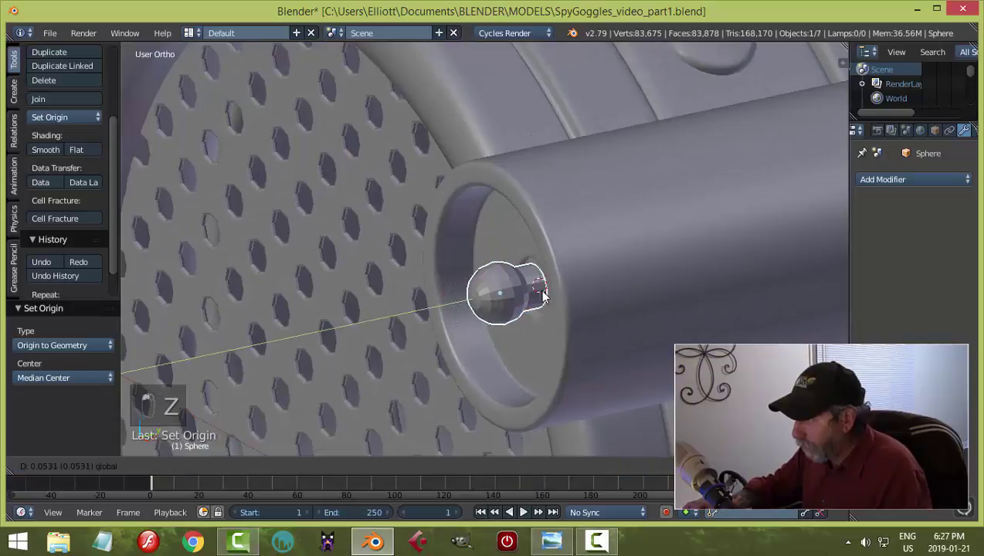
click(557, 283)
middle_drag(557, 282, 630, 297)
Step: Shade the knob smooth and add a Subdivision Surface modifier to it
click(46, 150)
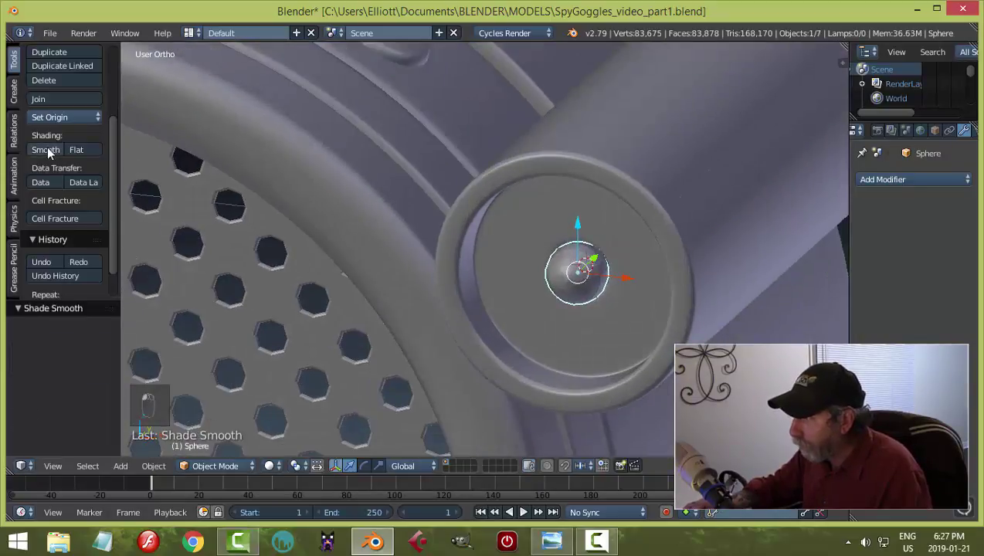
click(879, 179)
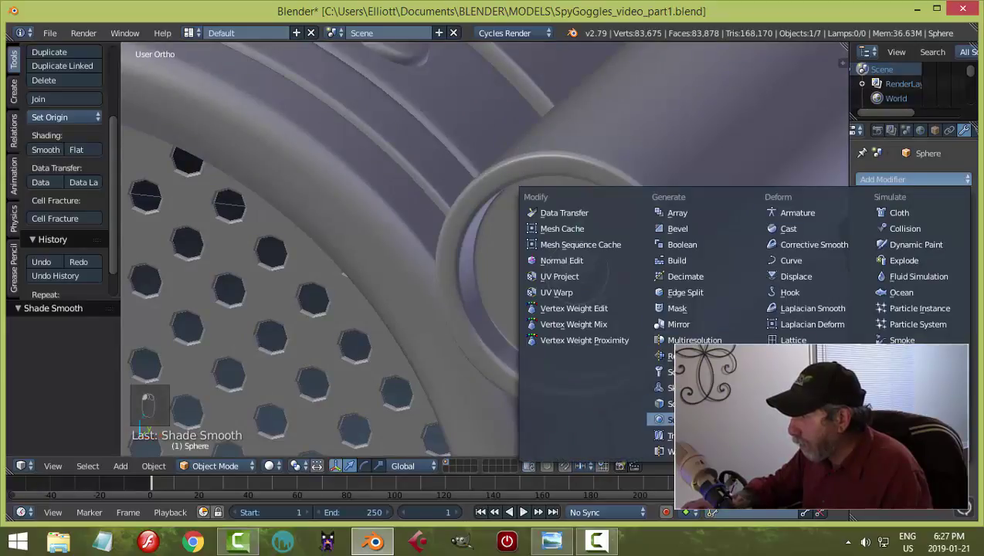
click(663, 420)
key(a)
mouse_move(644, 298)
middle_down()
mouse_move(606, 304)
mouse_move(486, 250)
mouse_move(682, 279)
mouse_move(628, 312)
mouse_move(606, 292)
mouse_move(606, 312)
mouse_move(630, 289)
middle_up()
scroll(626, 285, up, 4)
Step: Scale the knob by 1.162 and nudge it slightly along Z to fit the central opening
right_click(582, 276)
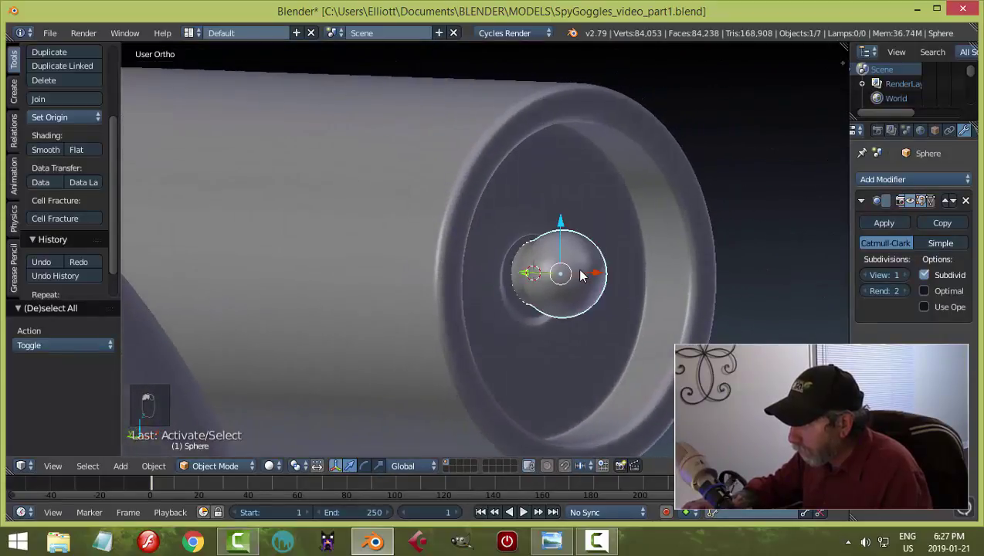
key(s)
click(613, 284)
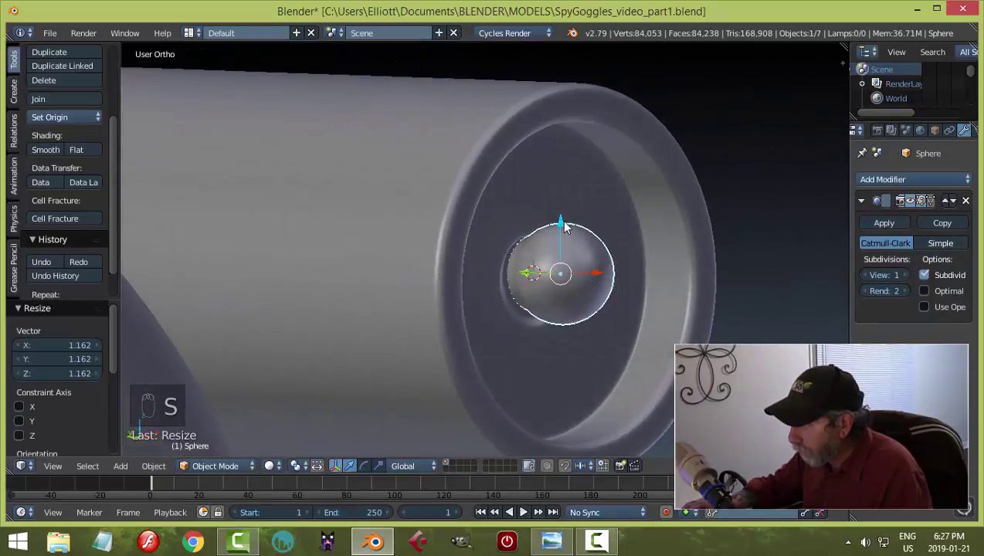
drag(565, 226, 564, 225)
Step: Scale the knob down slightly in the tube's recessed end and save the file
middle_drag(564, 226, 540, 266)
key(a)
key(s)
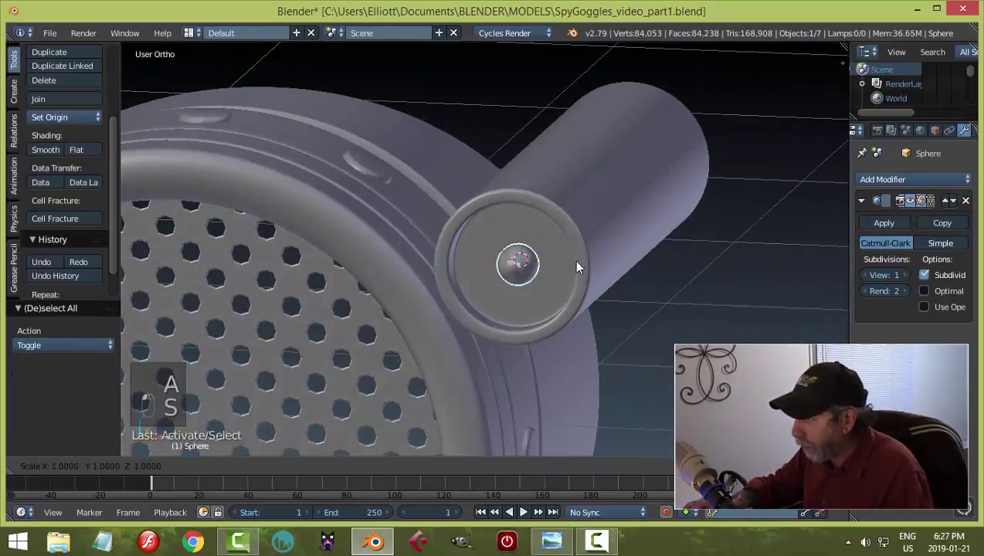
click(570, 258)
key(a)
middle_drag(592, 265, 485, 310)
key(ctrl+s)
click(599, 259)
Step: Move the knob -0.261 along Y so it sits clear of the tube's recessed end
scroll(482, 298, up, 3)
right_click(483, 285)
drag(524, 280, 539, 268)
middle_drag(474, 328, 498, 276)
key(a)
drag(547, 260, 485, 294)
middle_drag(531, 299, 487, 308)
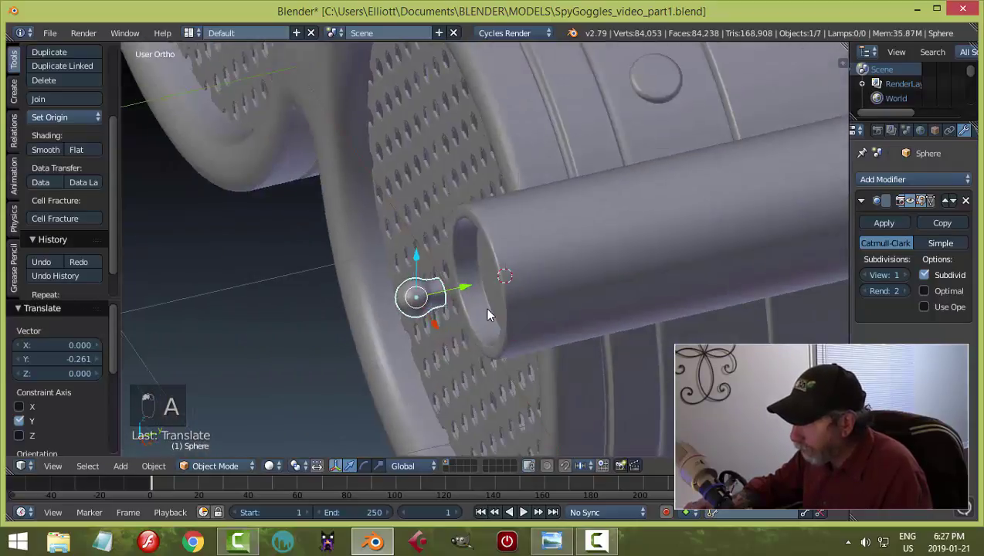
Step: Delete the vertices of the knob's neck in the right wireframe view, keeping only the rounded head
key(Tab)
click(535, 312)
scroll(487, 320, up, 4)
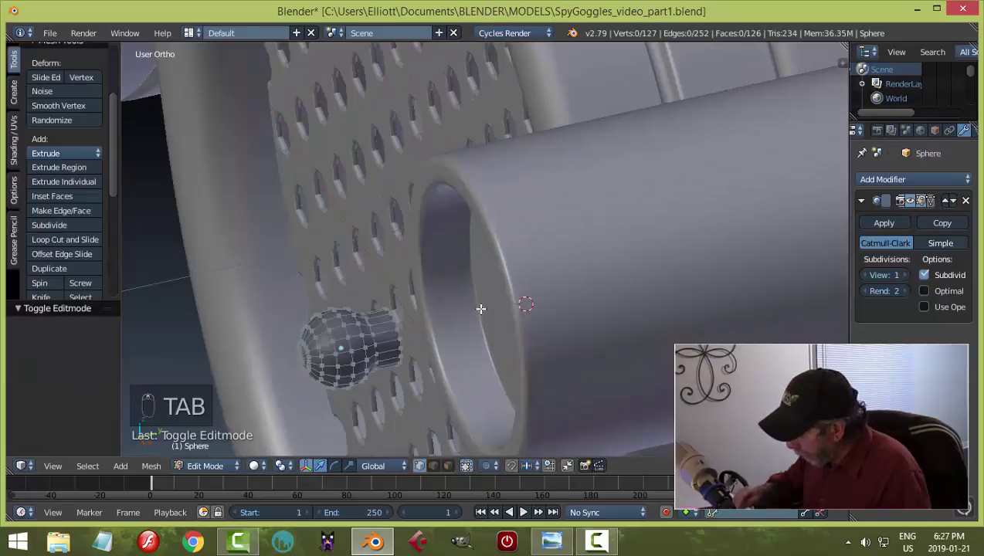
key(KP_3)
key(z)
click(567, 303)
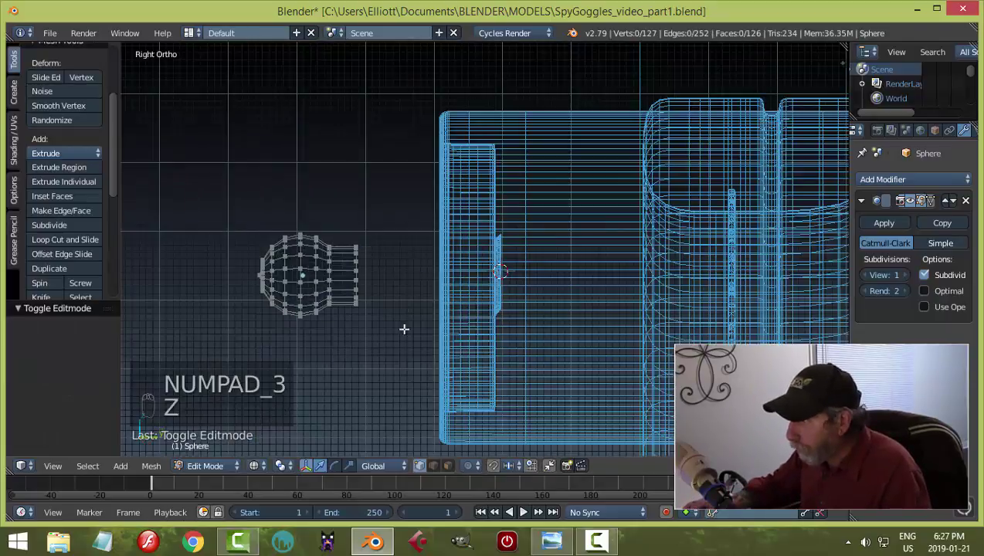
key(b)
drag(366, 310, 341, 211)
key(x)
click(406, 229)
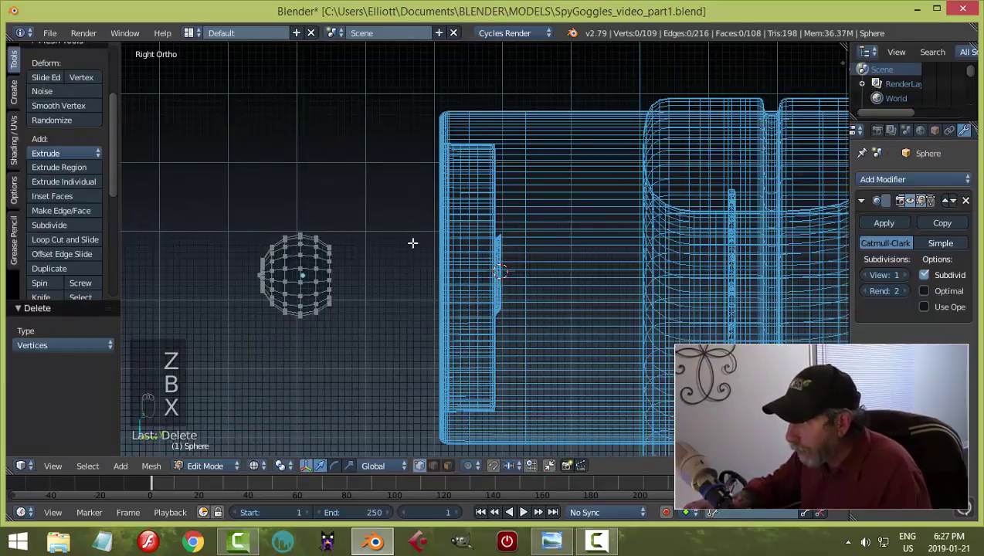
Step: Move the knob 0.254 along Y back into the recess in Object Mode and restore solid shading
key(Tab)
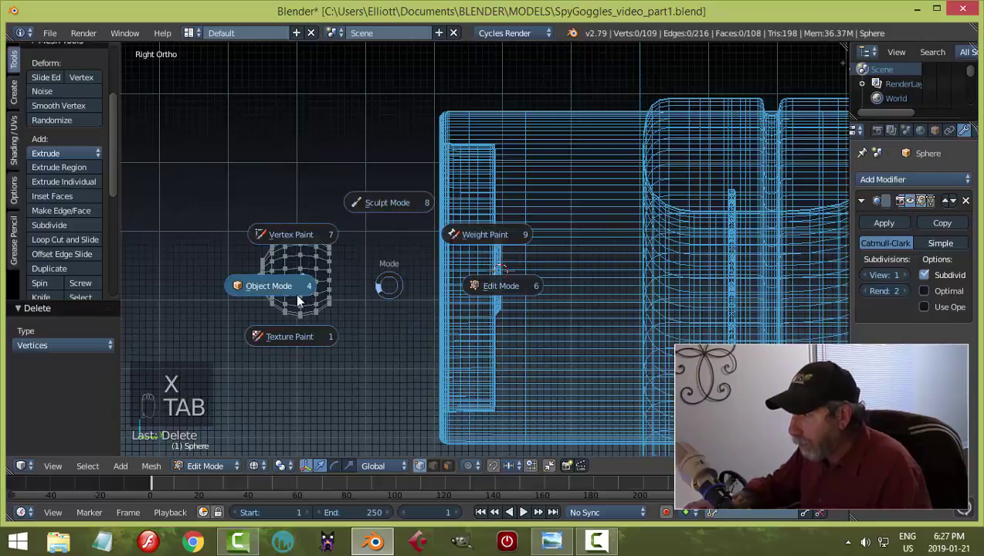
click(295, 291)
key(g)
key(y)
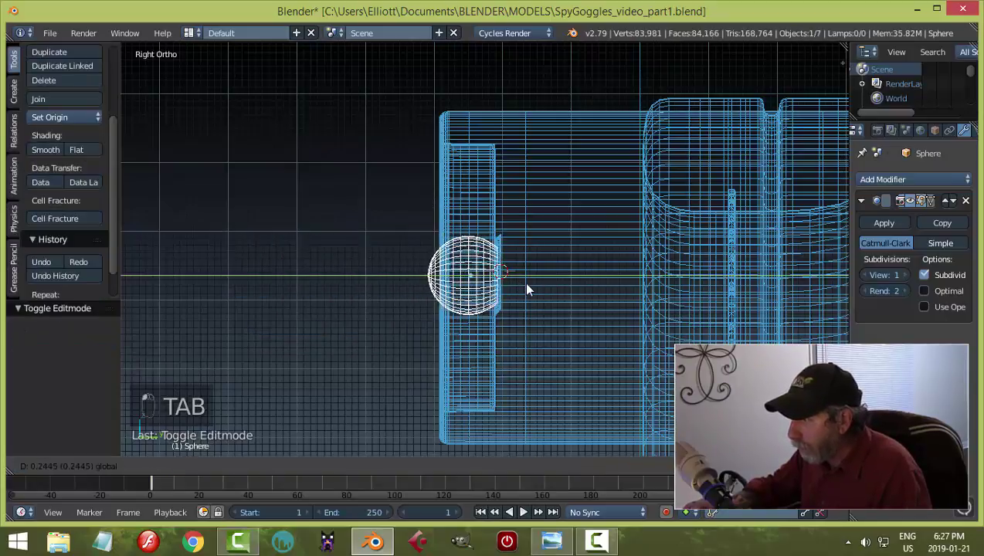
click(524, 282)
key(z)
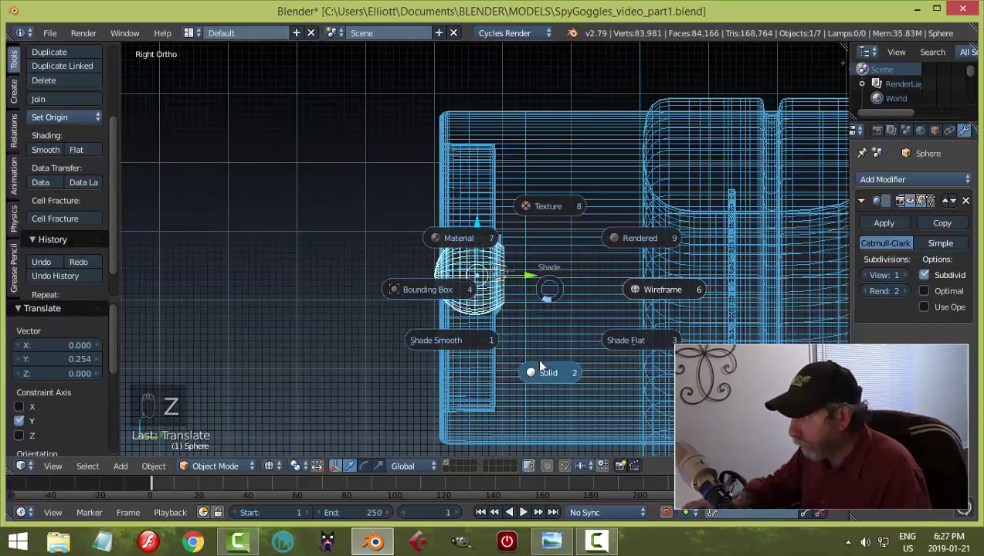
click(544, 371)
Step: Push the knob another 0.023 along Y into the recessed end of the tube
mouse_move(436, 290)
middle_down()
mouse_move(477, 292)
mouse_move(489, 307)
mouse_move(598, 283)
mouse_move(576, 305)
mouse_move(551, 301)
mouse_move(546, 265)
middle_up()
key(a)
key(g)
click(529, 246)
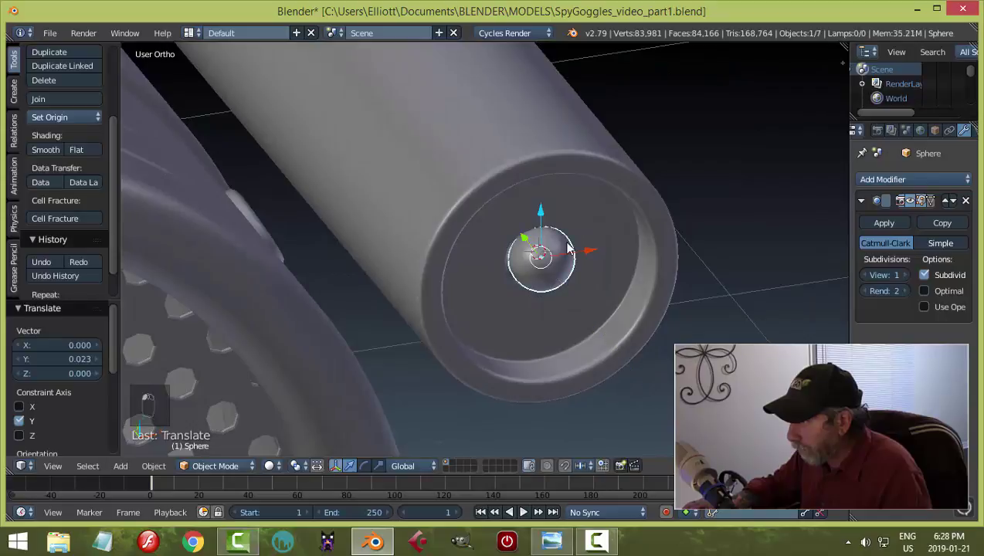
Step: Scale the knob by 0.884 and nudge it along Y against the recess floor
key(s)
click(533, 244)
key(g)
key(y)
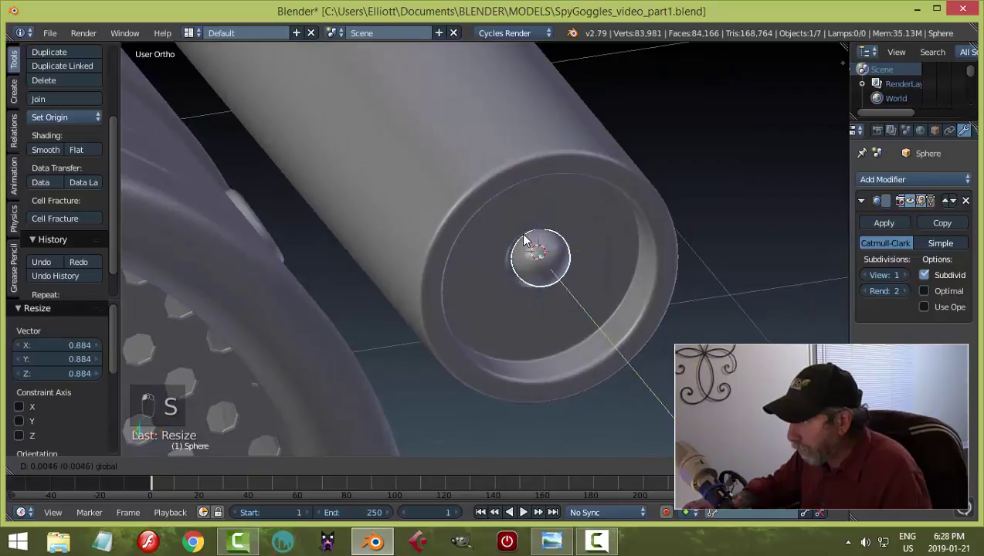
click(560, 255)
key(a)
Step: Nudge the knob slightly along X in front view to centre it in the recessed end, and save the file
middle_drag(585, 260, 595, 239)
key(KP_1)
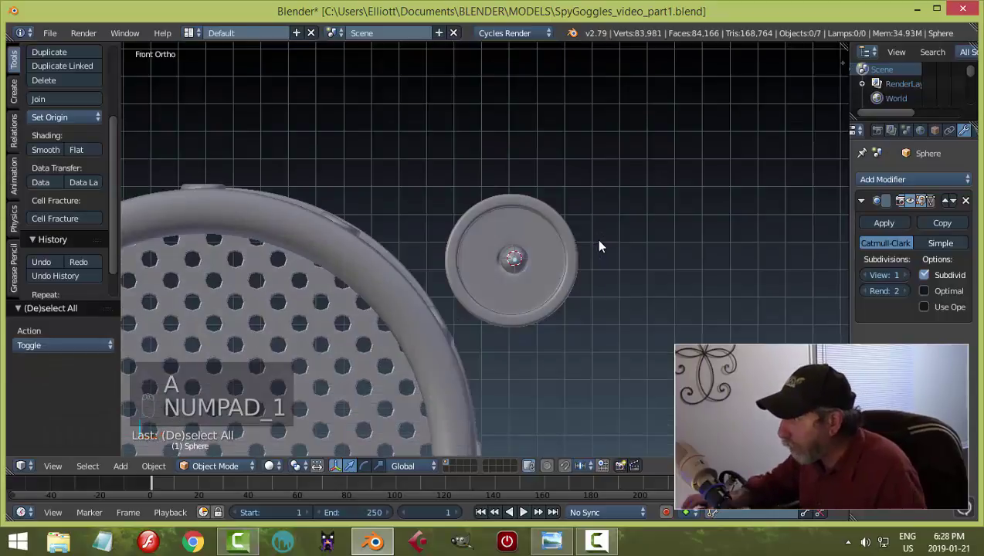
scroll(600, 246, up, 5)
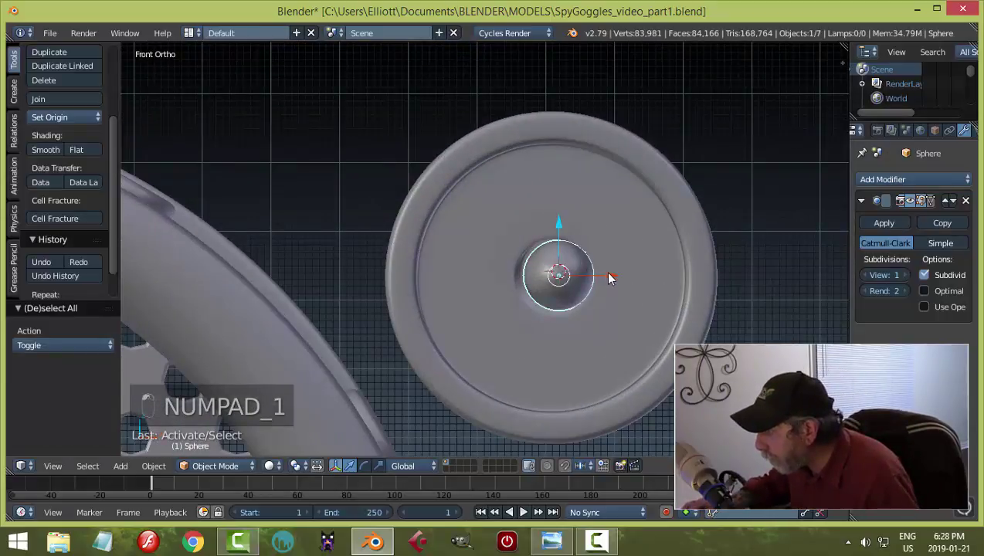
drag(605, 271, 599, 270)
key(a)
scroll(653, 278, down, 4)
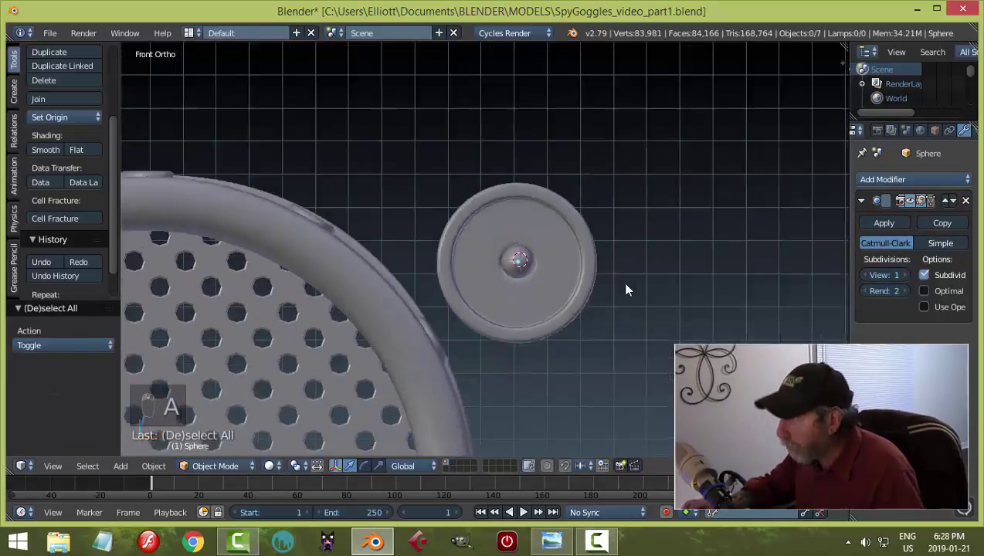
middle_drag(621, 281, 576, 314)
key(ctrl+s)
scroll(641, 329, down, 3)
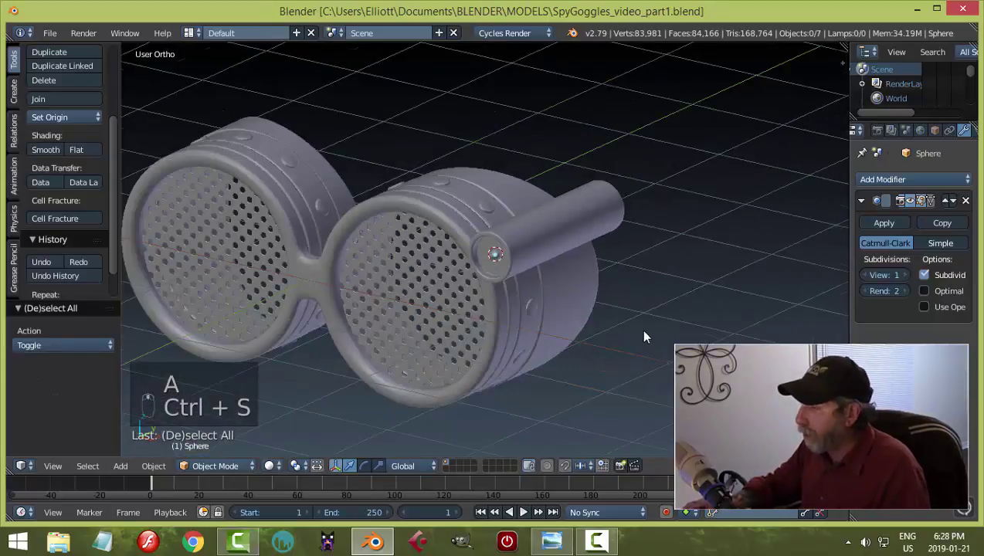
Step: Add one loop cut to the side tube in Edit Mode and slide it close to the capped front end
middle_drag(640, 329, 561, 263)
right_click(561, 251)
key(Tab)
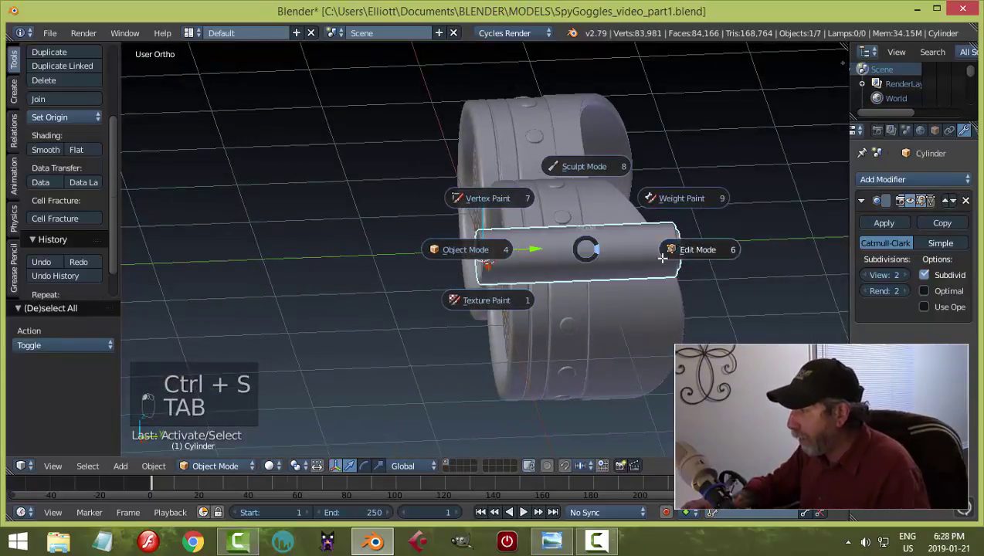
middle_drag(571, 298, 510, 294)
key(ctrl+r)
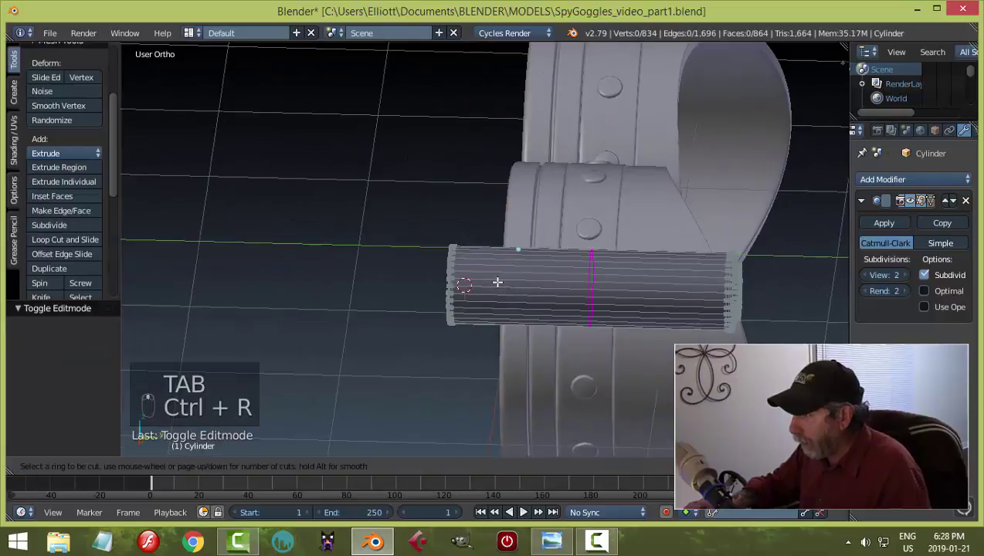
click(496, 282)
click(398, 282)
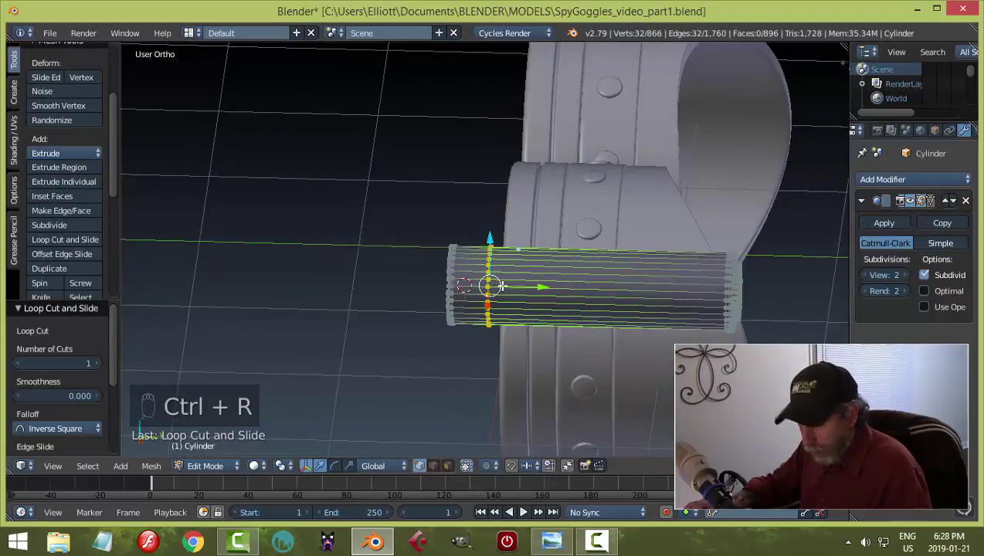
Step: Bevel the new edge loop on the tube into a narrow band with an offset of about 0.007
middle_drag(398, 282, 578, 257)
key(ctrl+Tab)
click(454, 297)
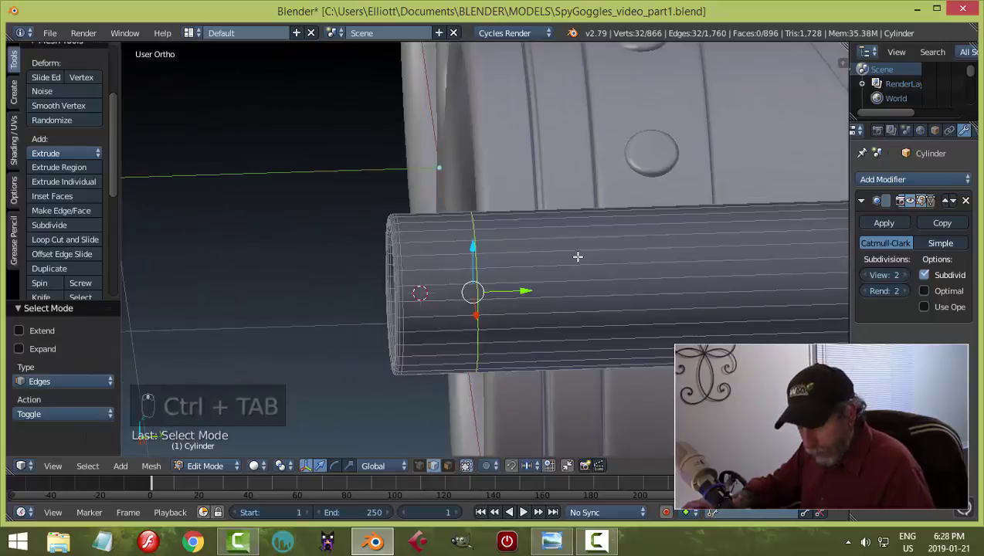
key(ctrl+b)
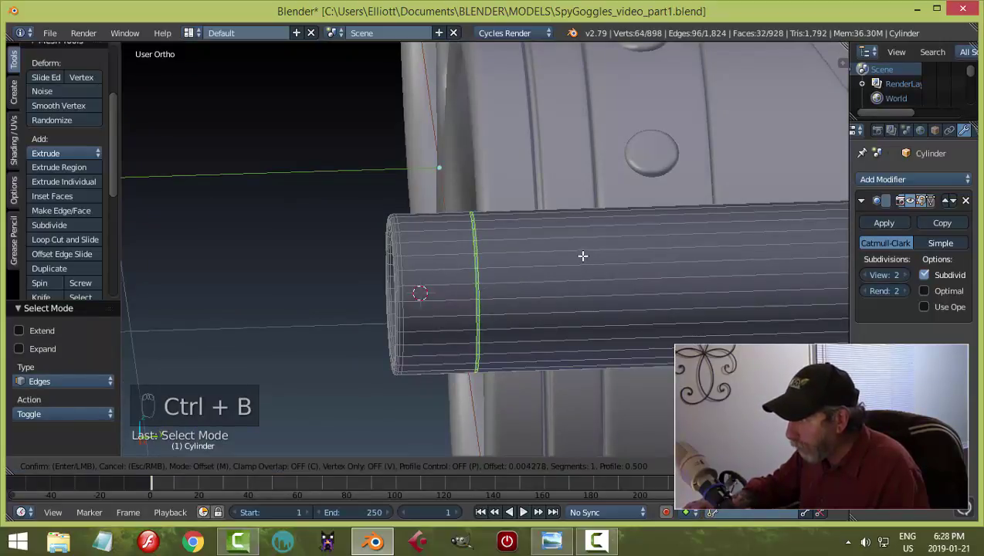
click(584, 255)
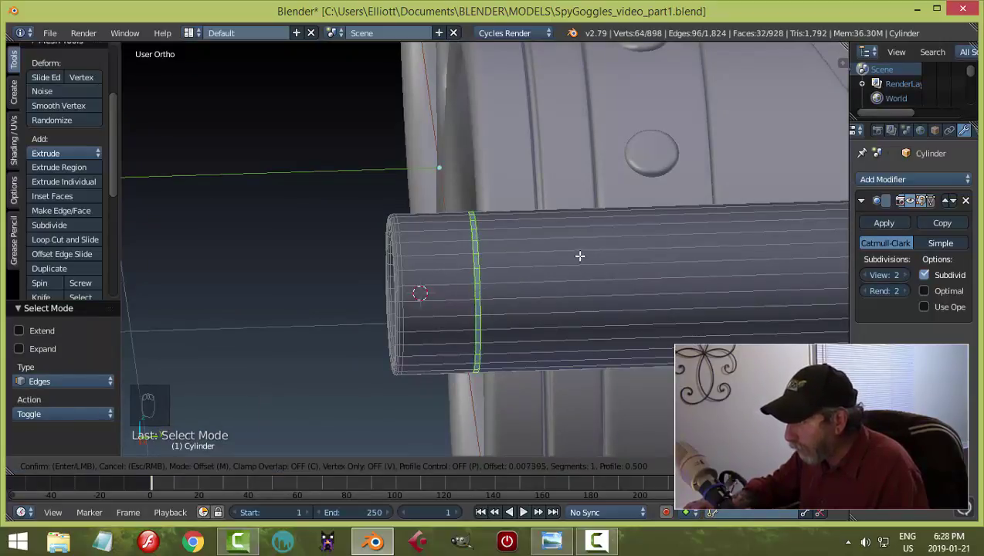
Step: Extrude the narrow band in place and shrink it inward by about 0.013 to form a groove
key(e)
key(alt+s)
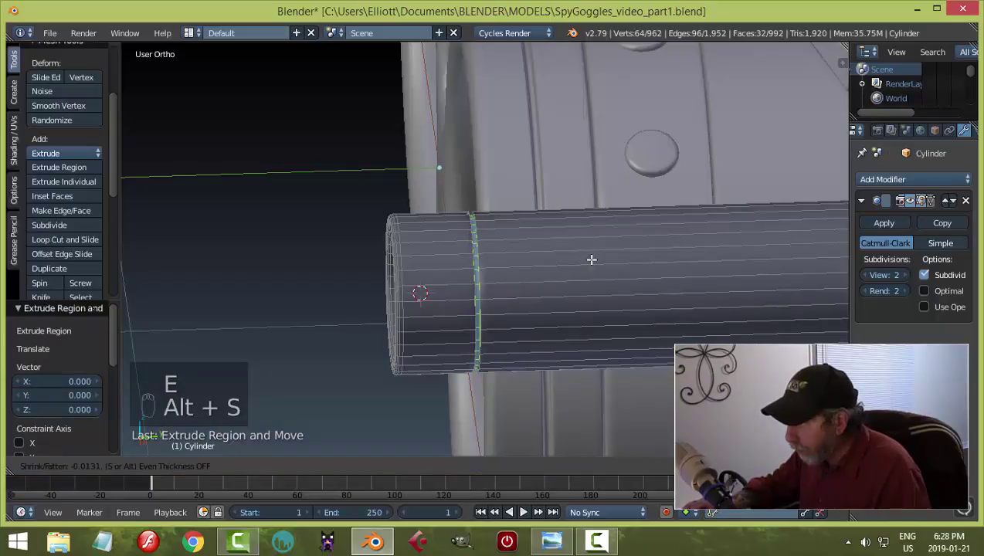
click(590, 260)
Step: Add supporting edge loops against both sides of the tube's groove and return to Object Mode
middle_drag(590, 260, 439, 222)
key(ctrl+r)
click(441, 225)
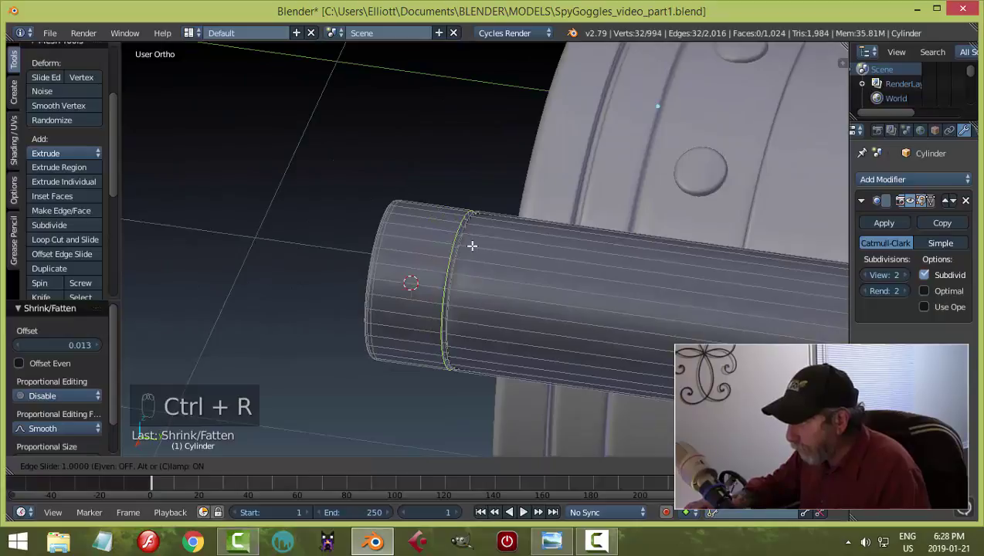
click(469, 243)
key(ctrl+r)
click(487, 241)
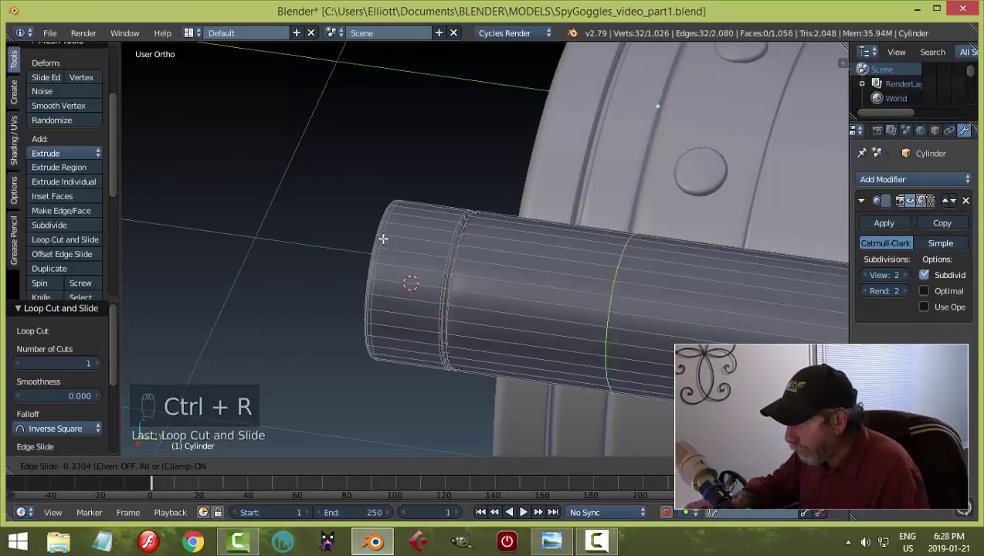
click(258, 211)
key(a)
key(Tab)
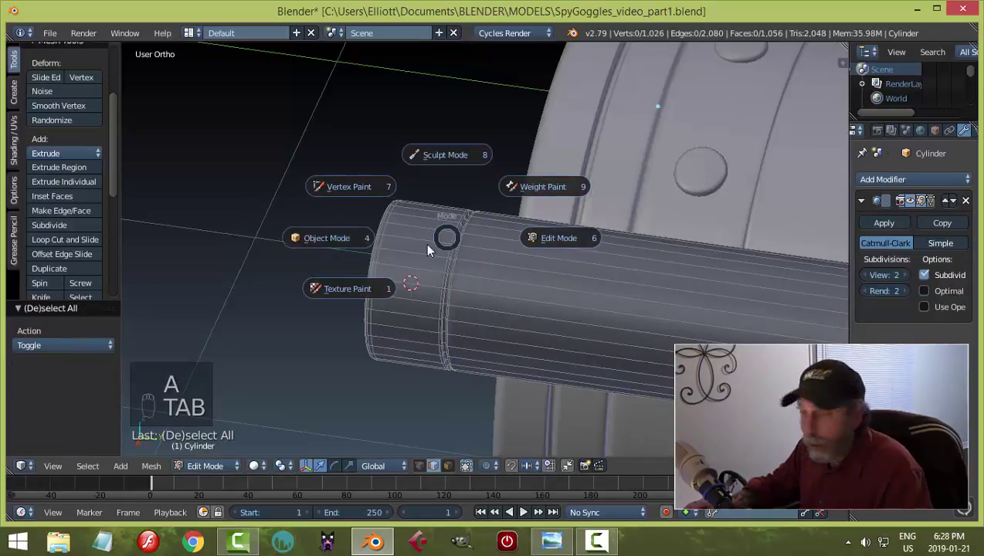
click(325, 239)
Step: Add another loop cut to the long section of the tube just behind the groove and return to Object Mode
middle_drag(324, 240, 531, 293)
key(Tab)
click(644, 291)
middle_drag(644, 291, 565, 288)
key(ctrl+r)
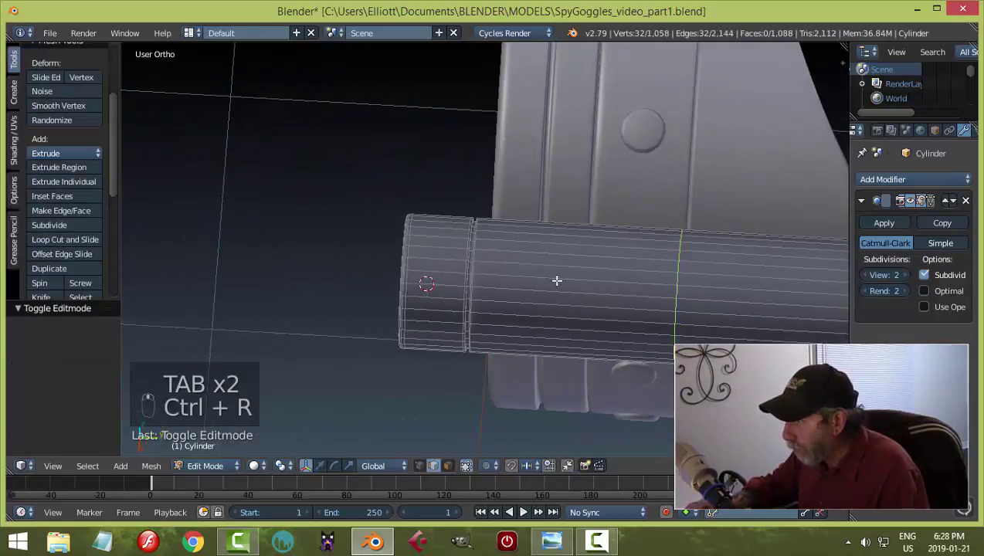
click(565, 279)
click(354, 282)
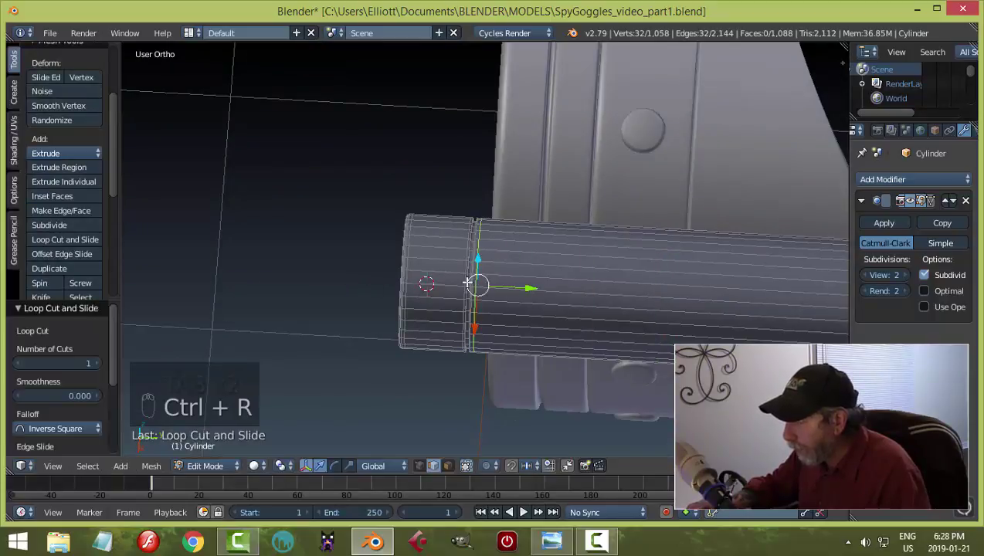
key(Tab)
click(345, 281)
Step: Deselect everything and save the goggles file
middle_drag(510, 310, 783, 246)
key(a)
key(a)
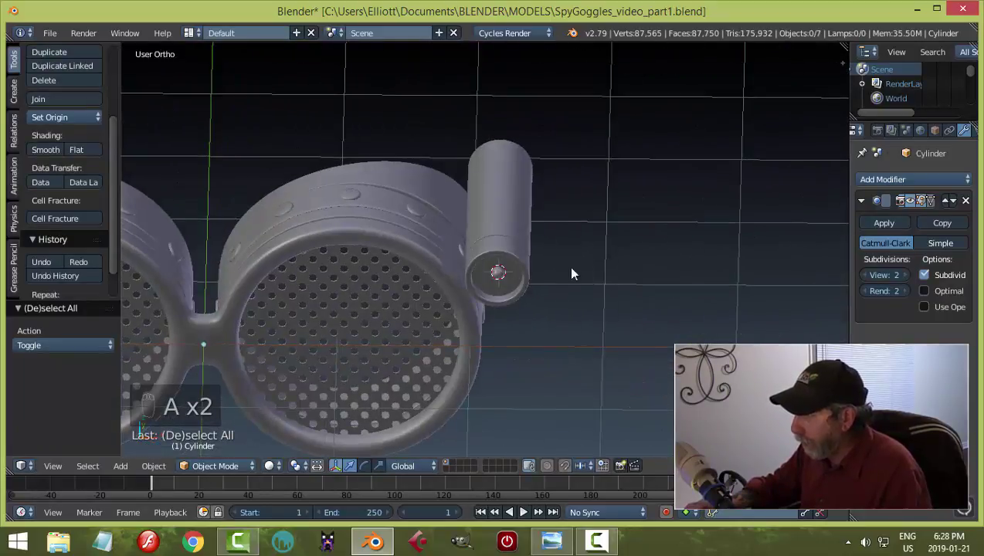
middle_drag(571, 273, 587, 255)
key(ctrl+s)
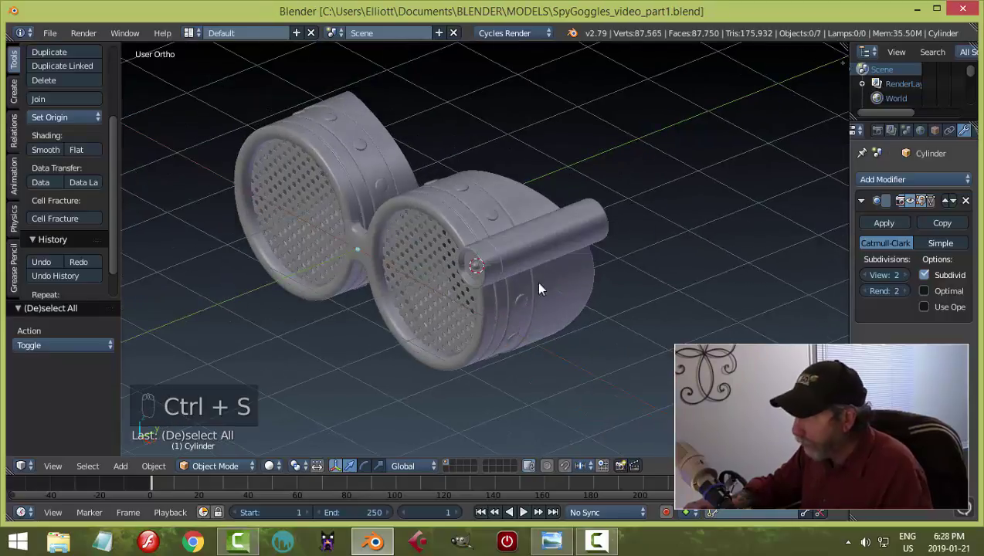
mouse_move(539, 289)
middle_down()
mouse_move(477, 274)
mouse_move(457, 292)
mouse_move(474, 318)
mouse_move(518, 308)
mouse_move(468, 336)
mouse_move(542, 305)
middle_up()
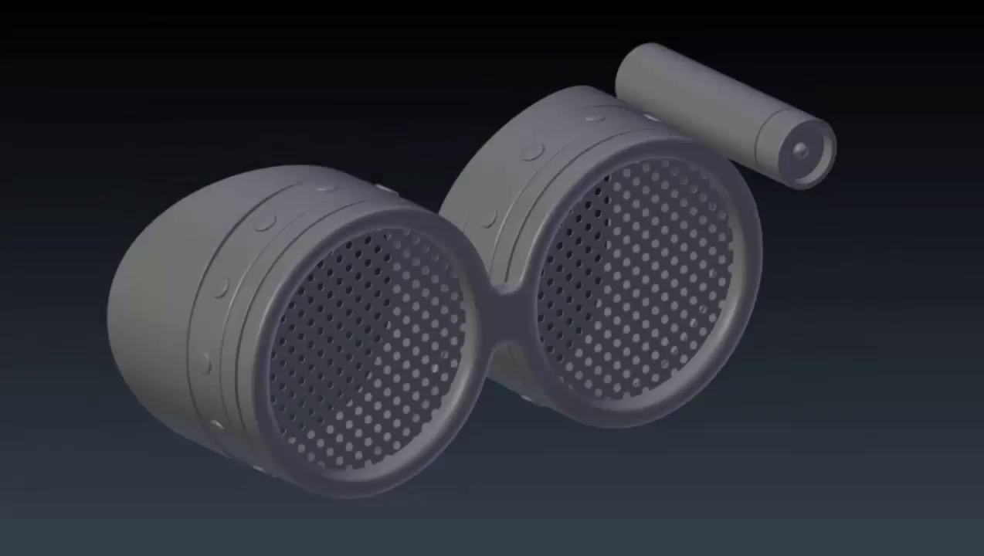